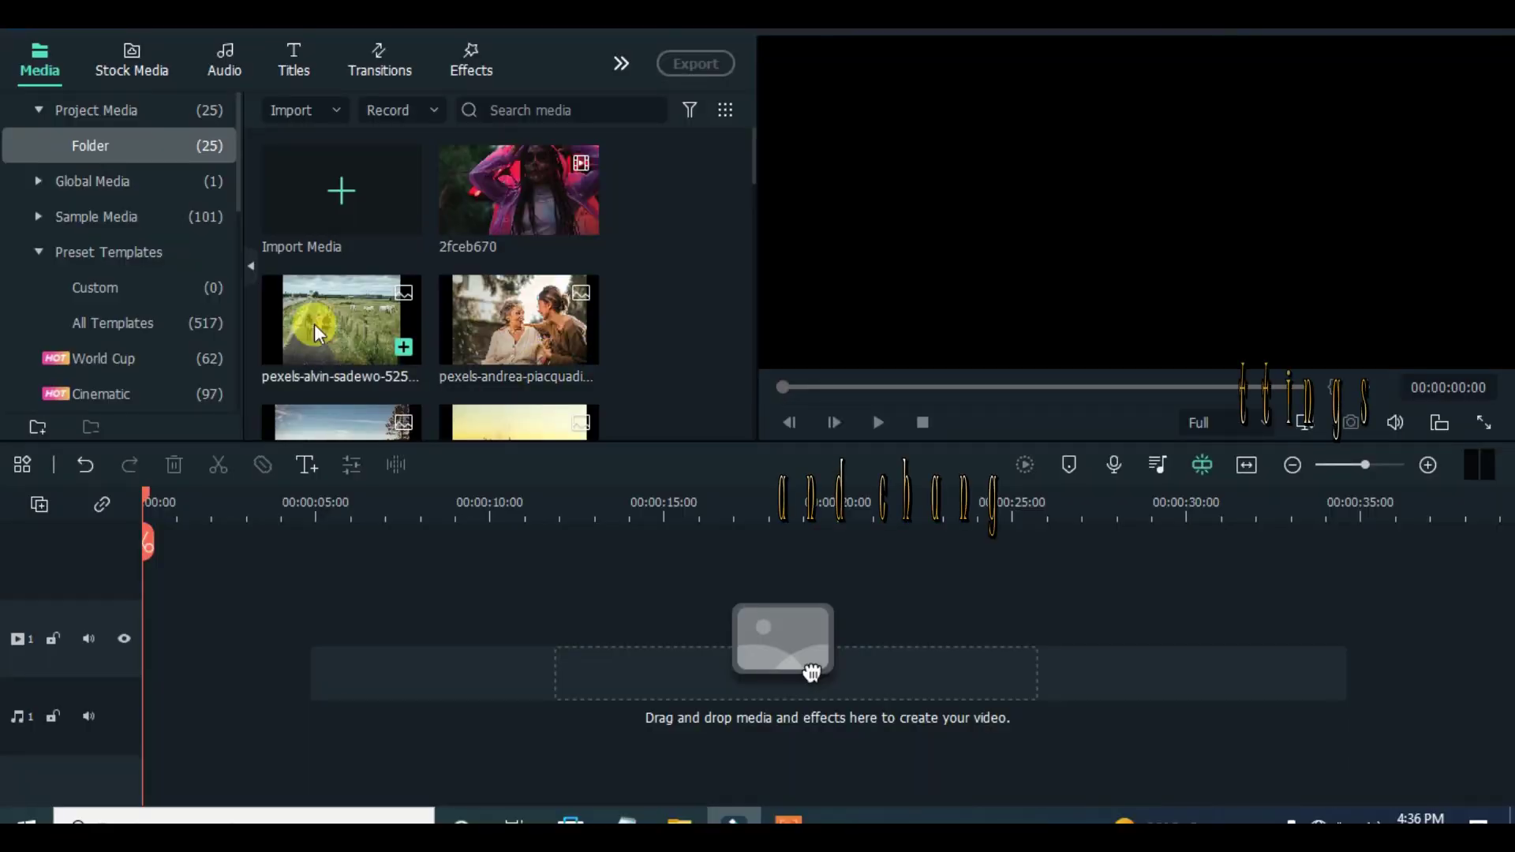
Set the project's frame rate to 60 fps in the project settings.
click(197, 30)
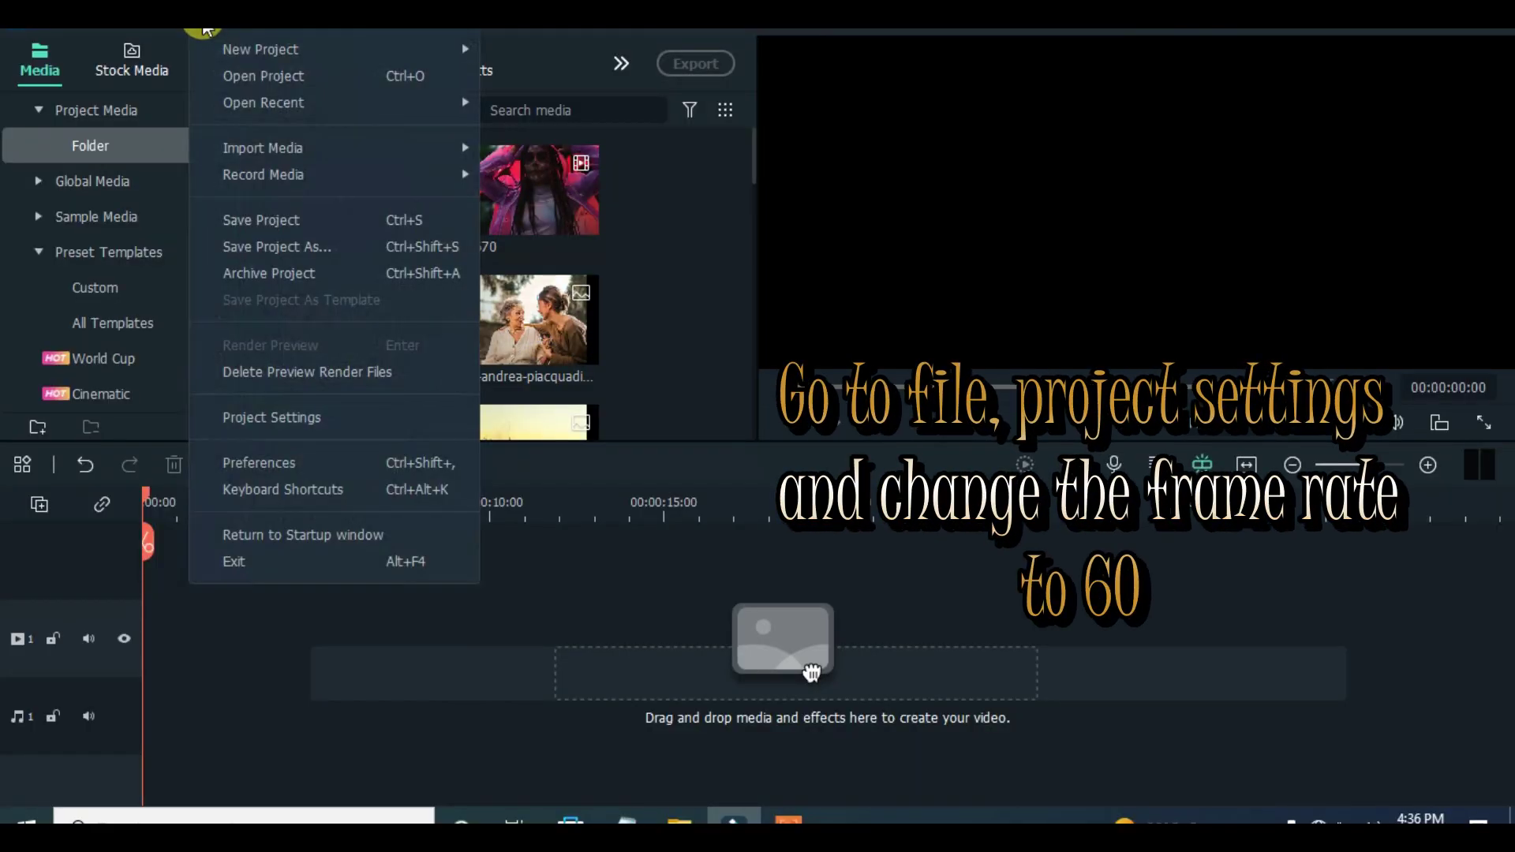
click(296, 418)
click(727, 387)
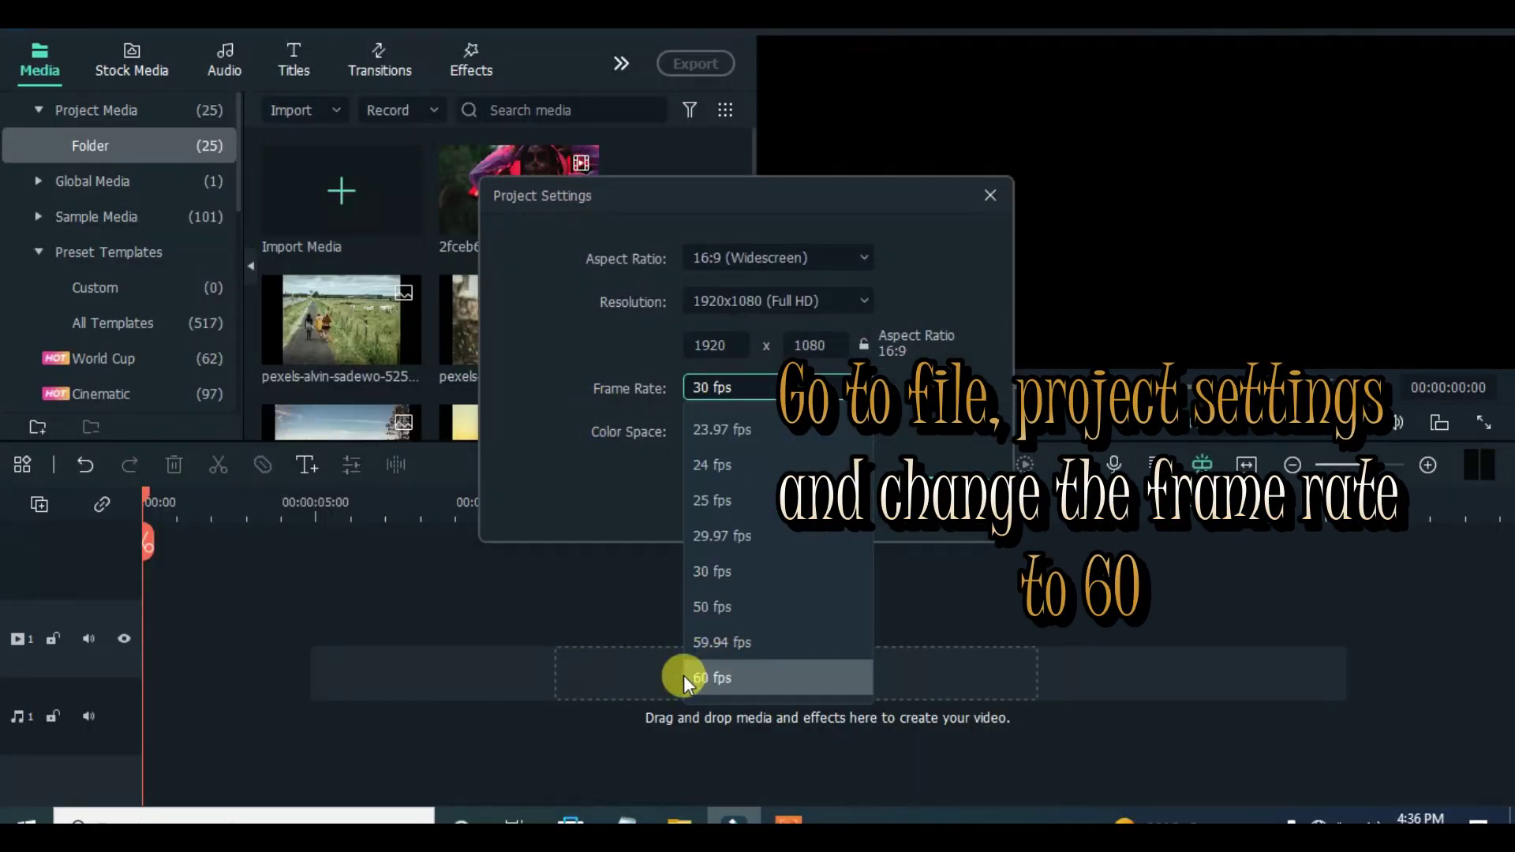
click(734, 666)
click(757, 509)
Place the 2fceb670 video at the start of video track 1, keeping the 1920 x 1080 60fps project settings.
drag(467, 203, 212, 632)
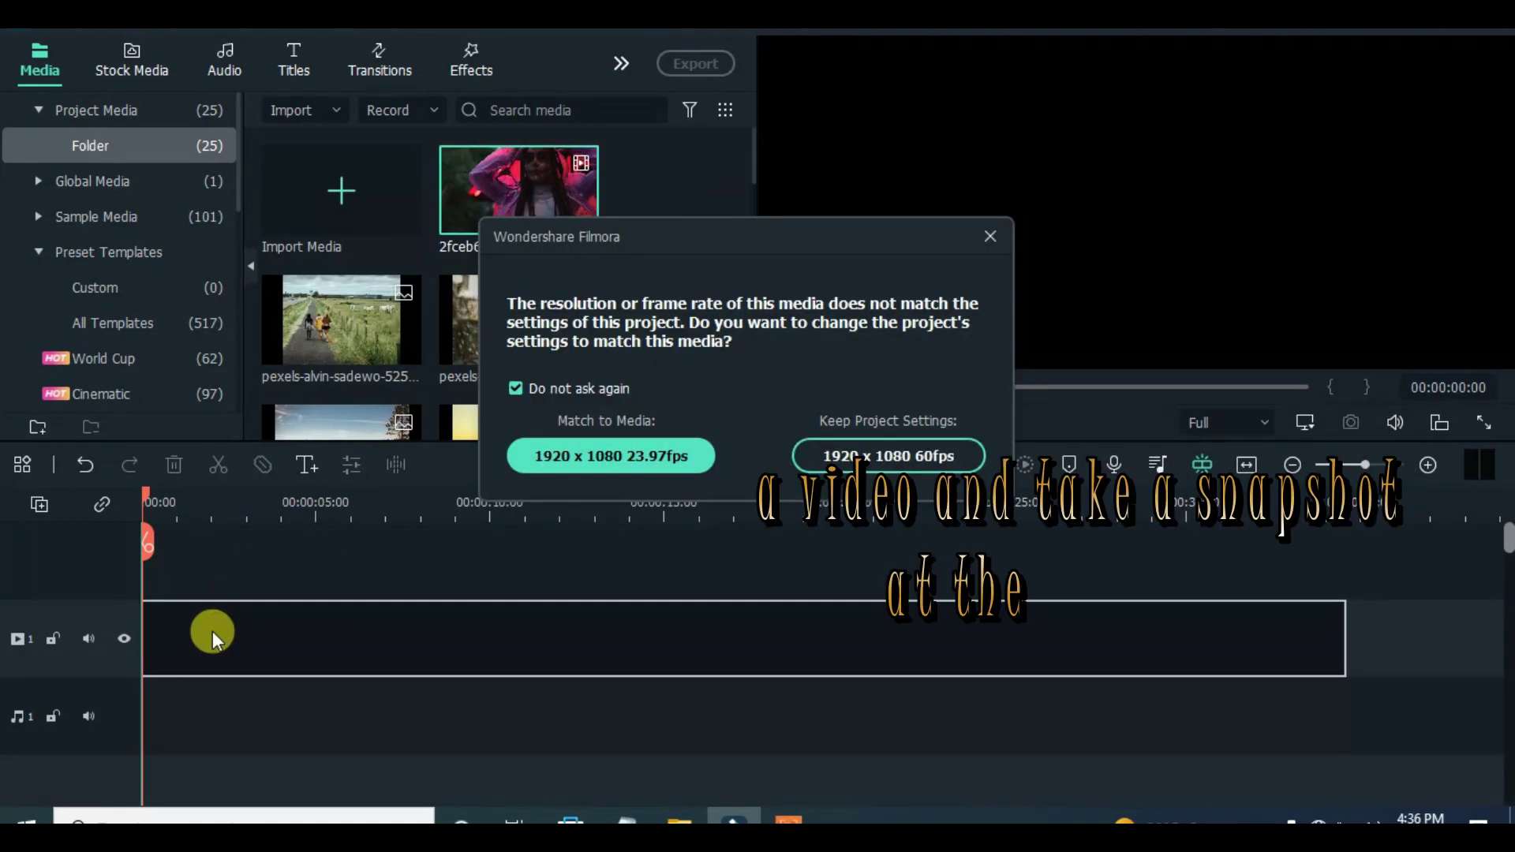
click(902, 455)
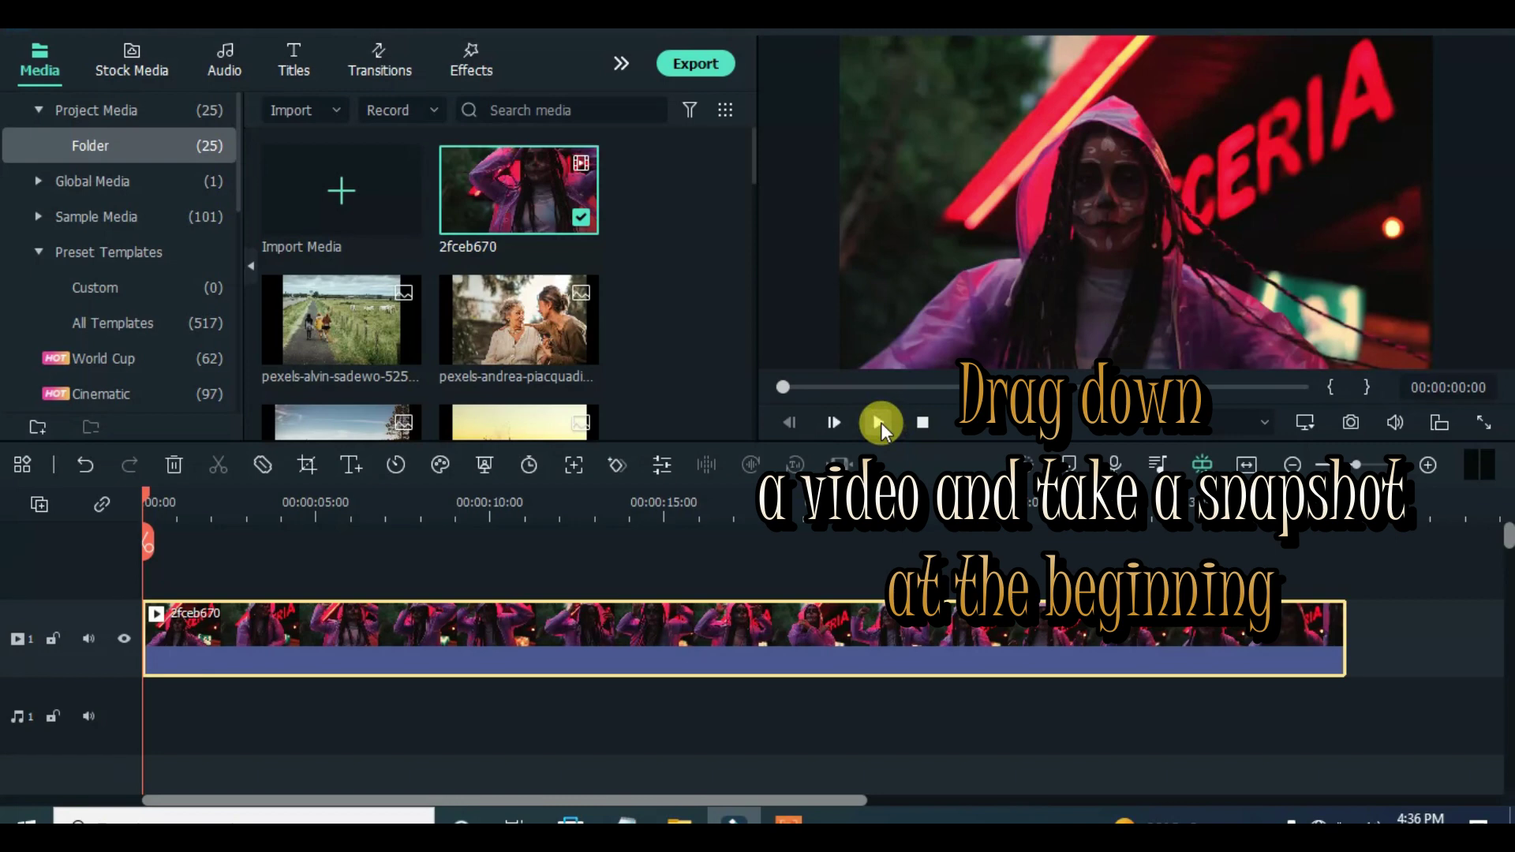
Take a snapshot of the video's first frame and delete the video clip from the timeline.
drag(825, 388, 762, 389)
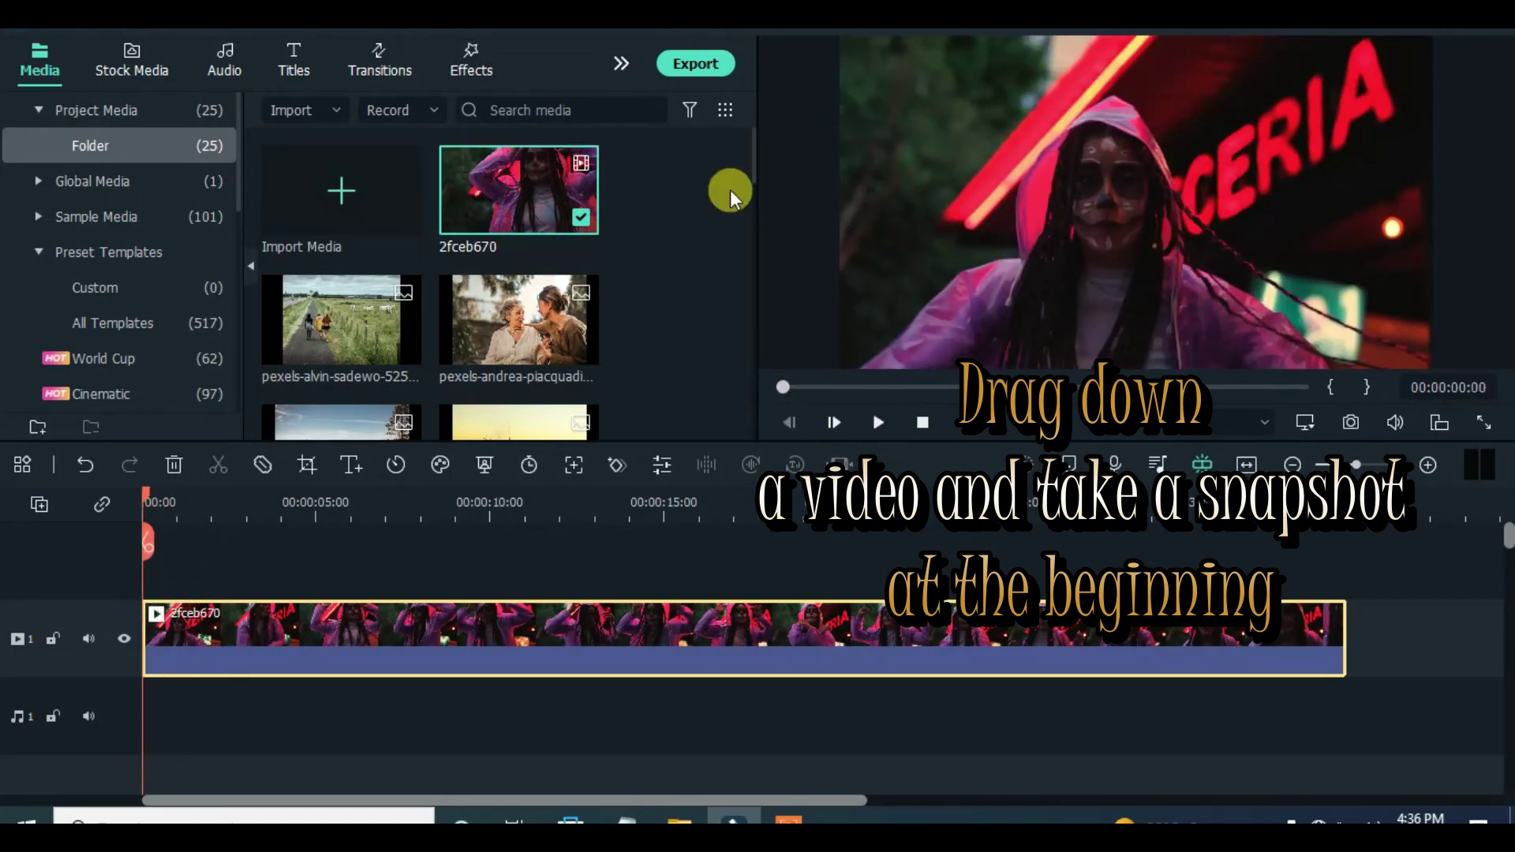
scroll(740, 181, down, 10)
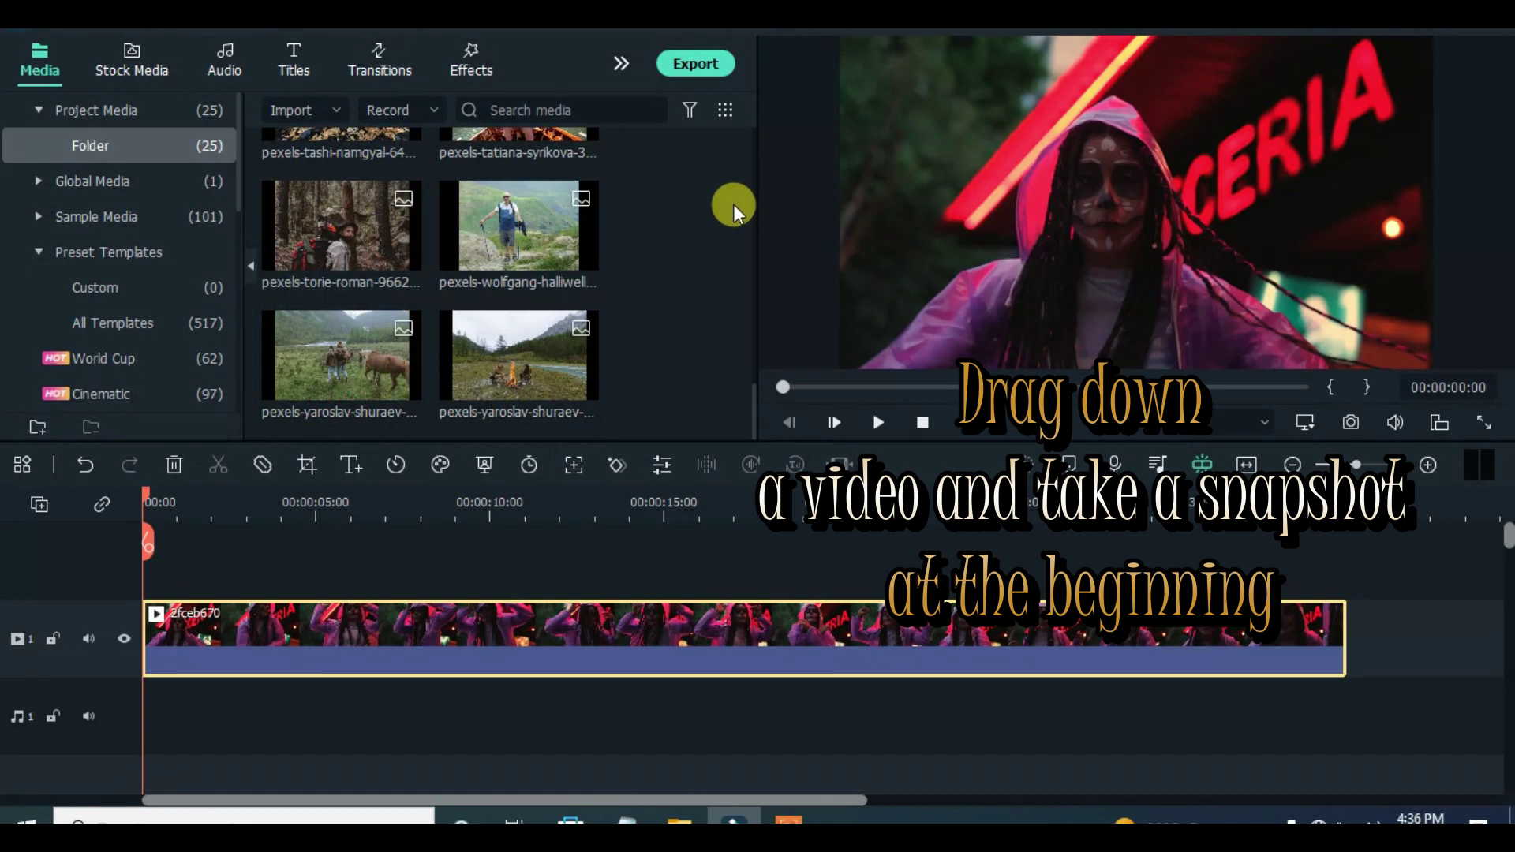
click(1351, 424)
click(801, 436)
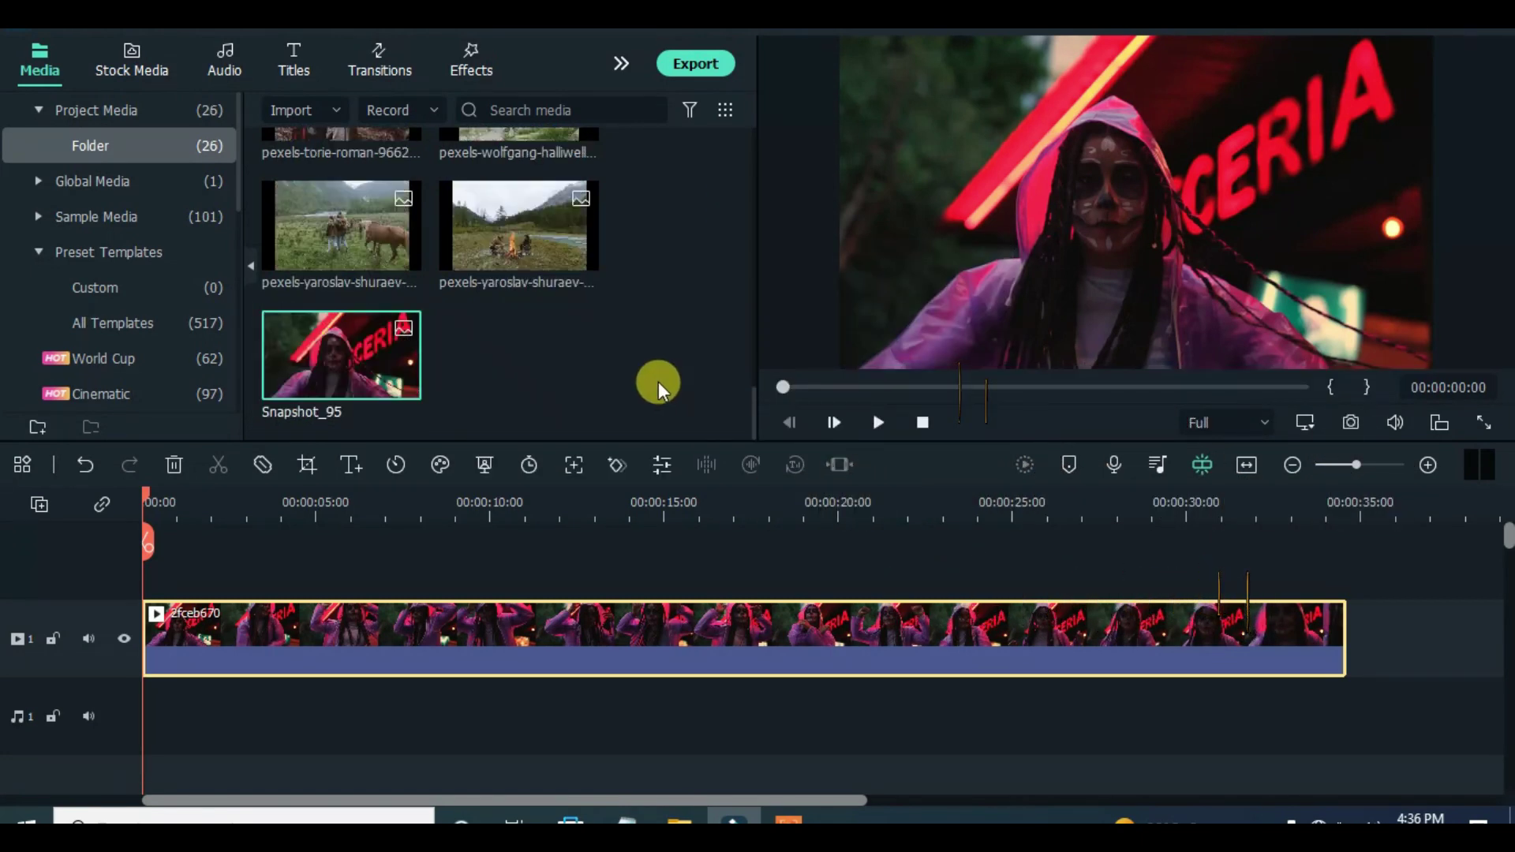
click(174, 464)
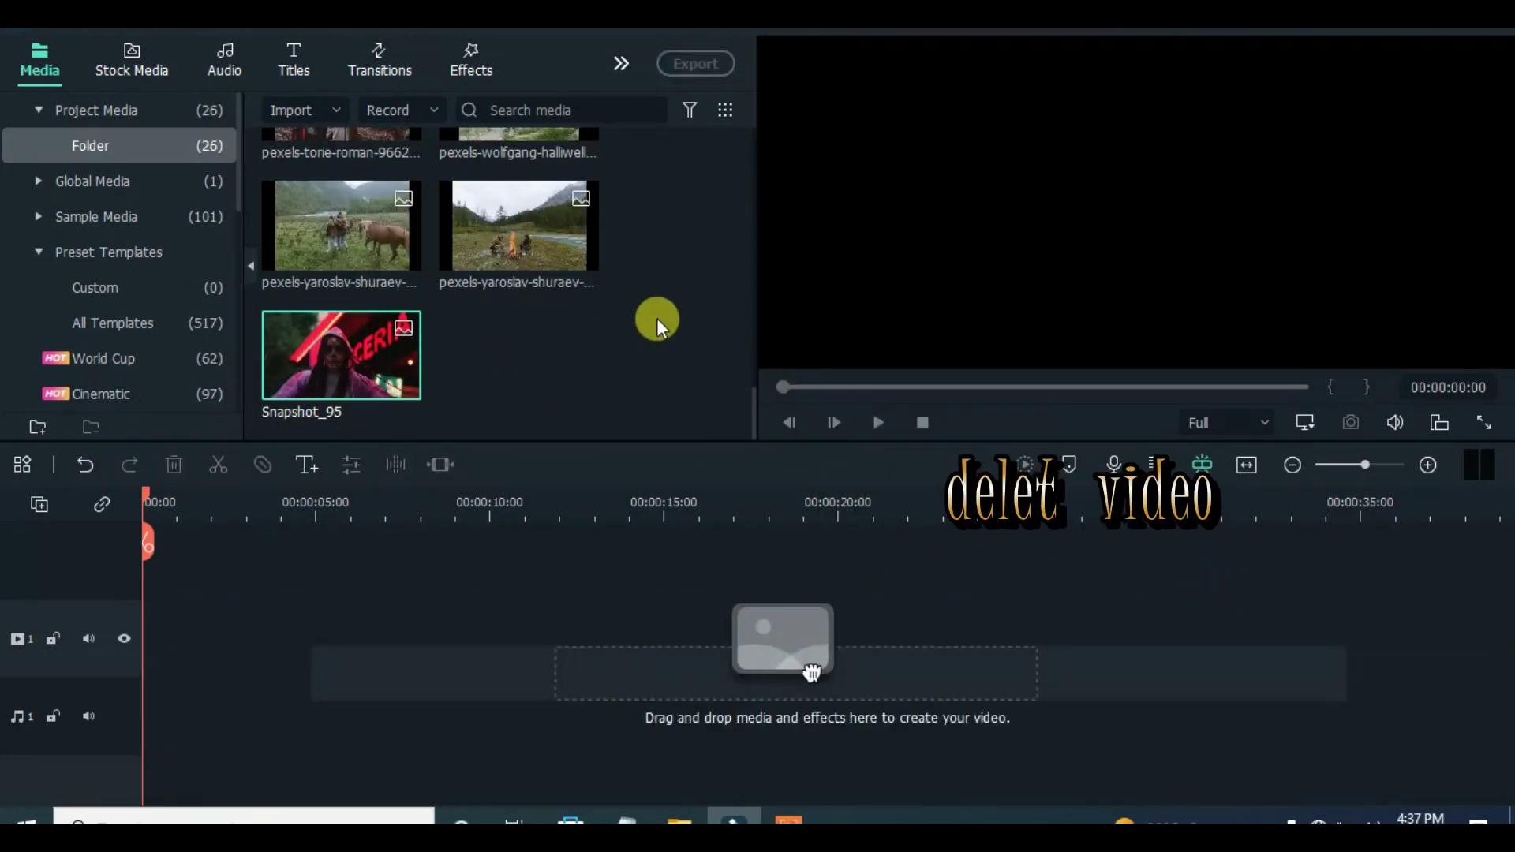
Place the photo of three people walking on a country road at the start of video track 1 and crop it to fit.
scroll(612, 339, up, 10)
drag(343, 358, 158, 631)
drag(237, 508, 324, 512)
right_click(305, 636)
click(373, 375)
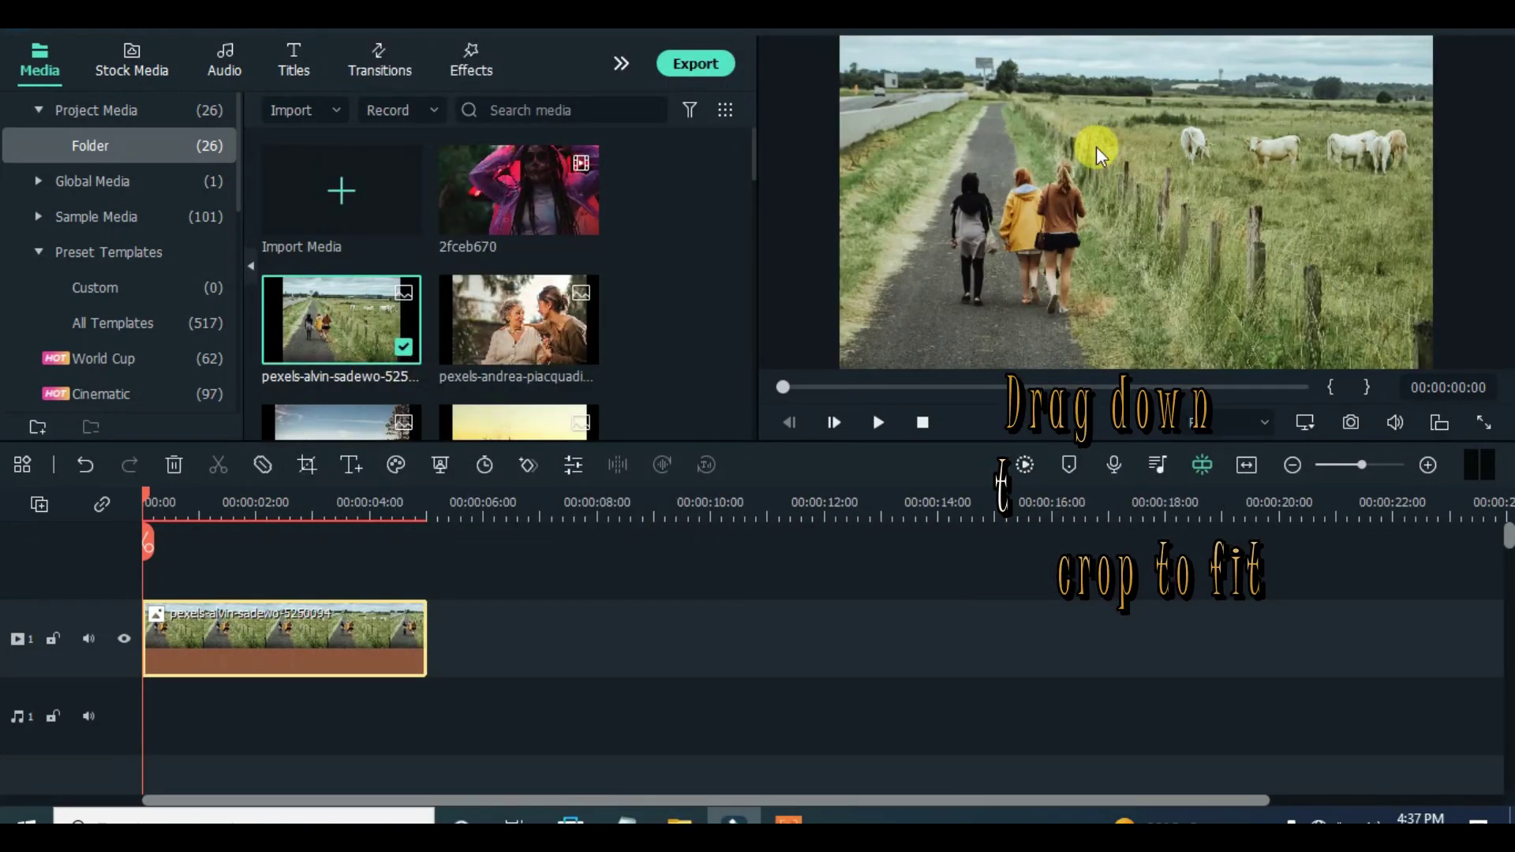
Scale the country road photo to 48% in its transform settings.
double_click(305, 623)
click(23, 145)
click(25, 144)
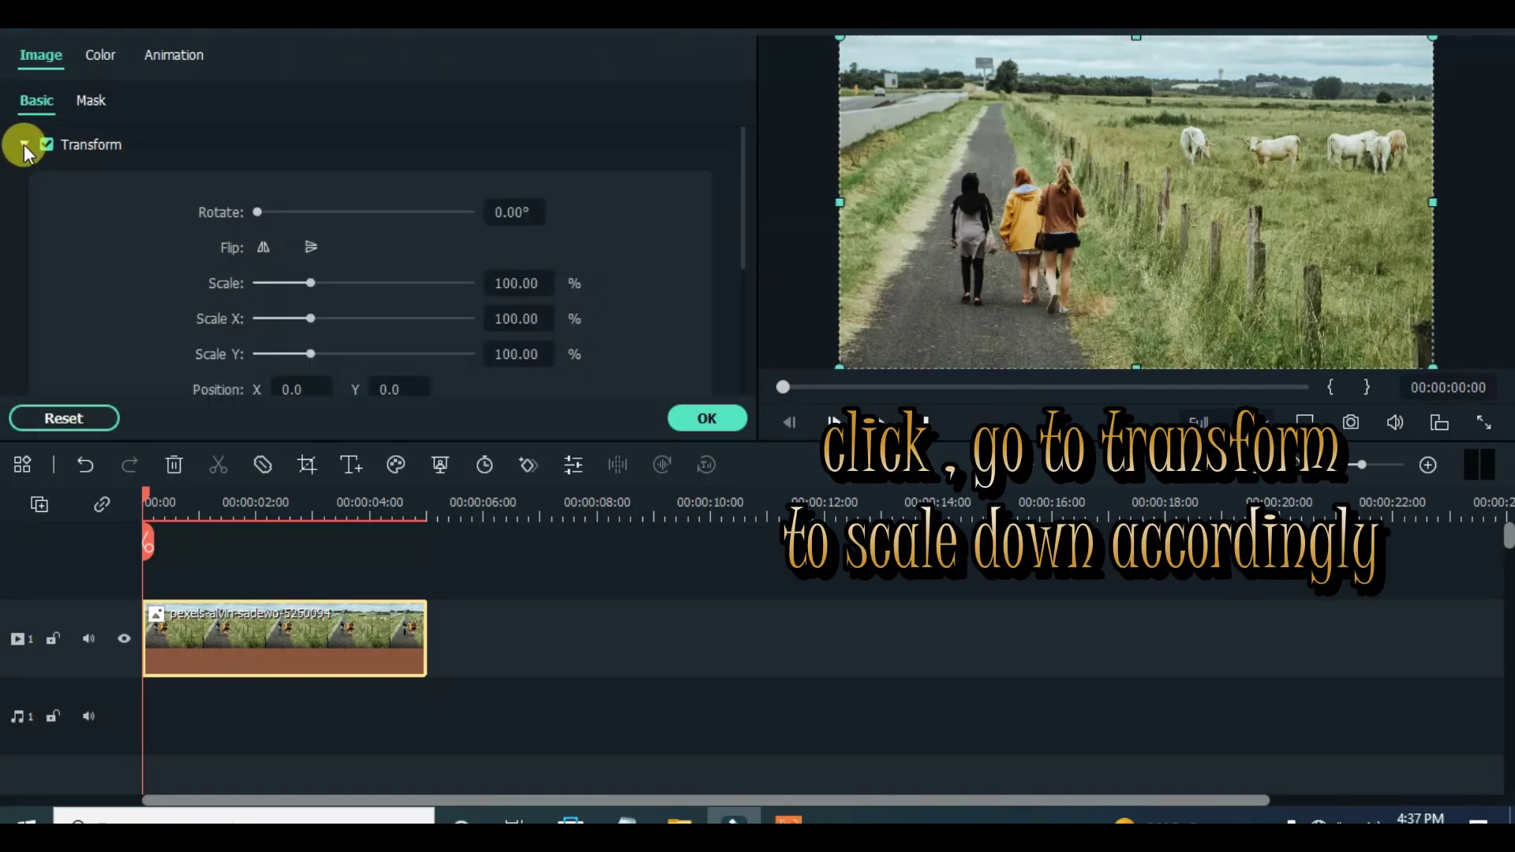
drag(745, 178, 742, 215)
scroll(502, 210, up, 1)
click(501, 214)
key(Return)
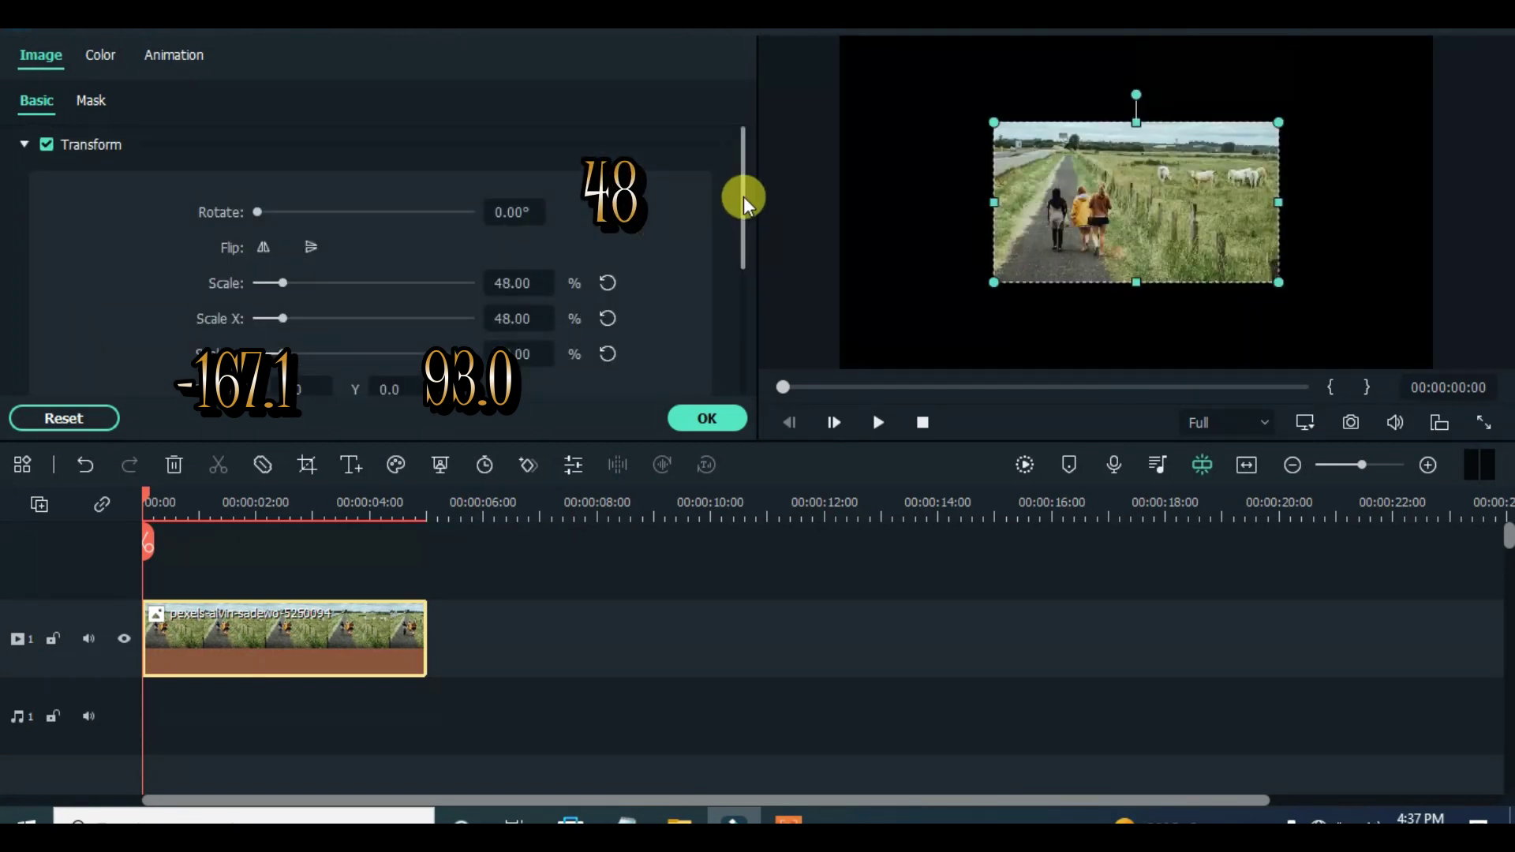
Set the country road photo's position to X -167.1 and Y 93.0 and accept the transform.
drag(743, 203, 740, 239)
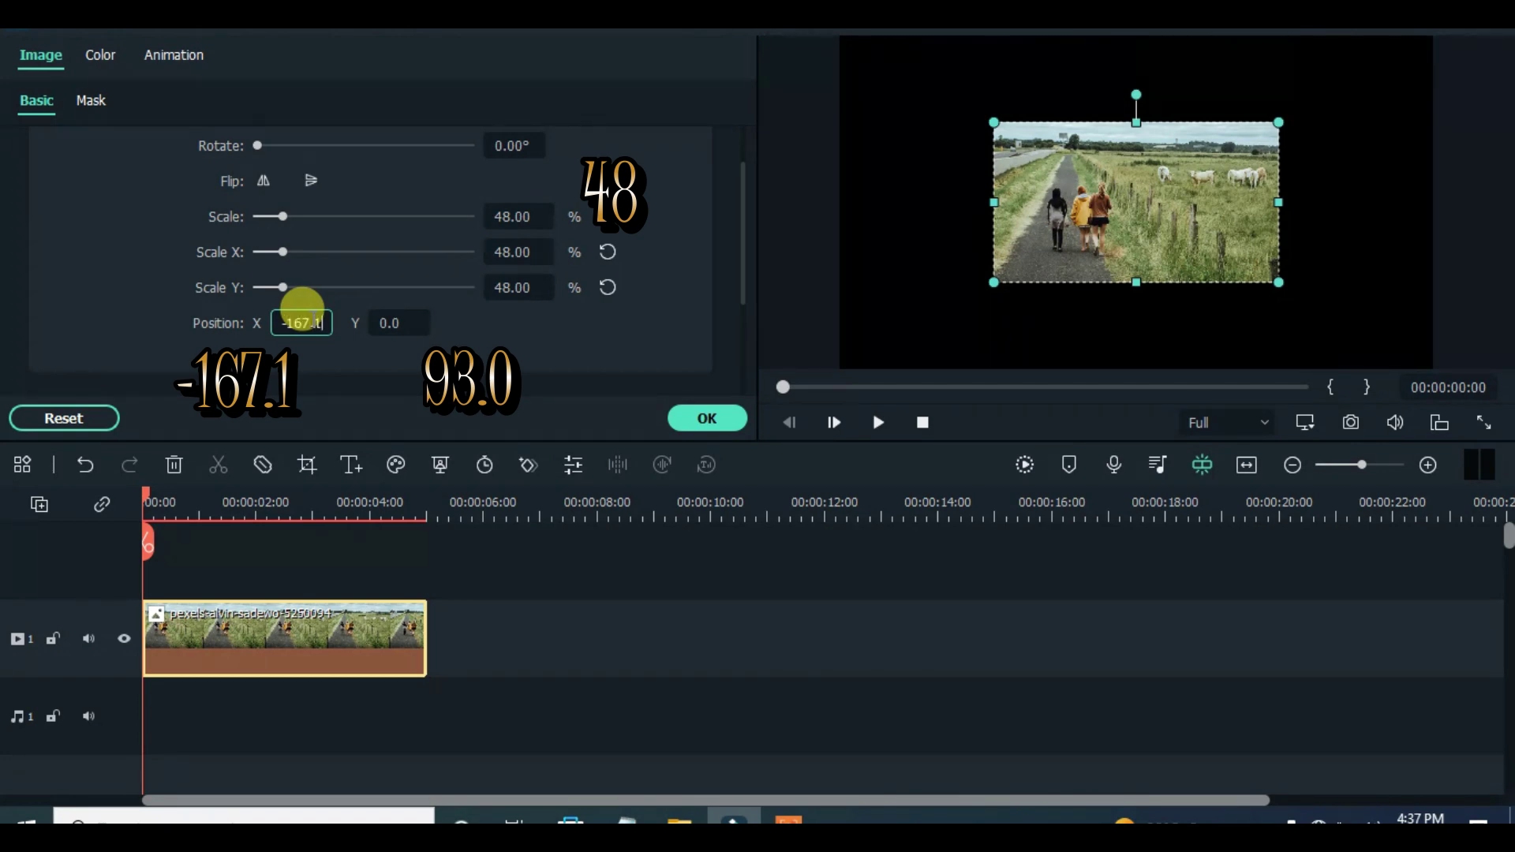
key(Return)
drag(740, 211, 742, 239)
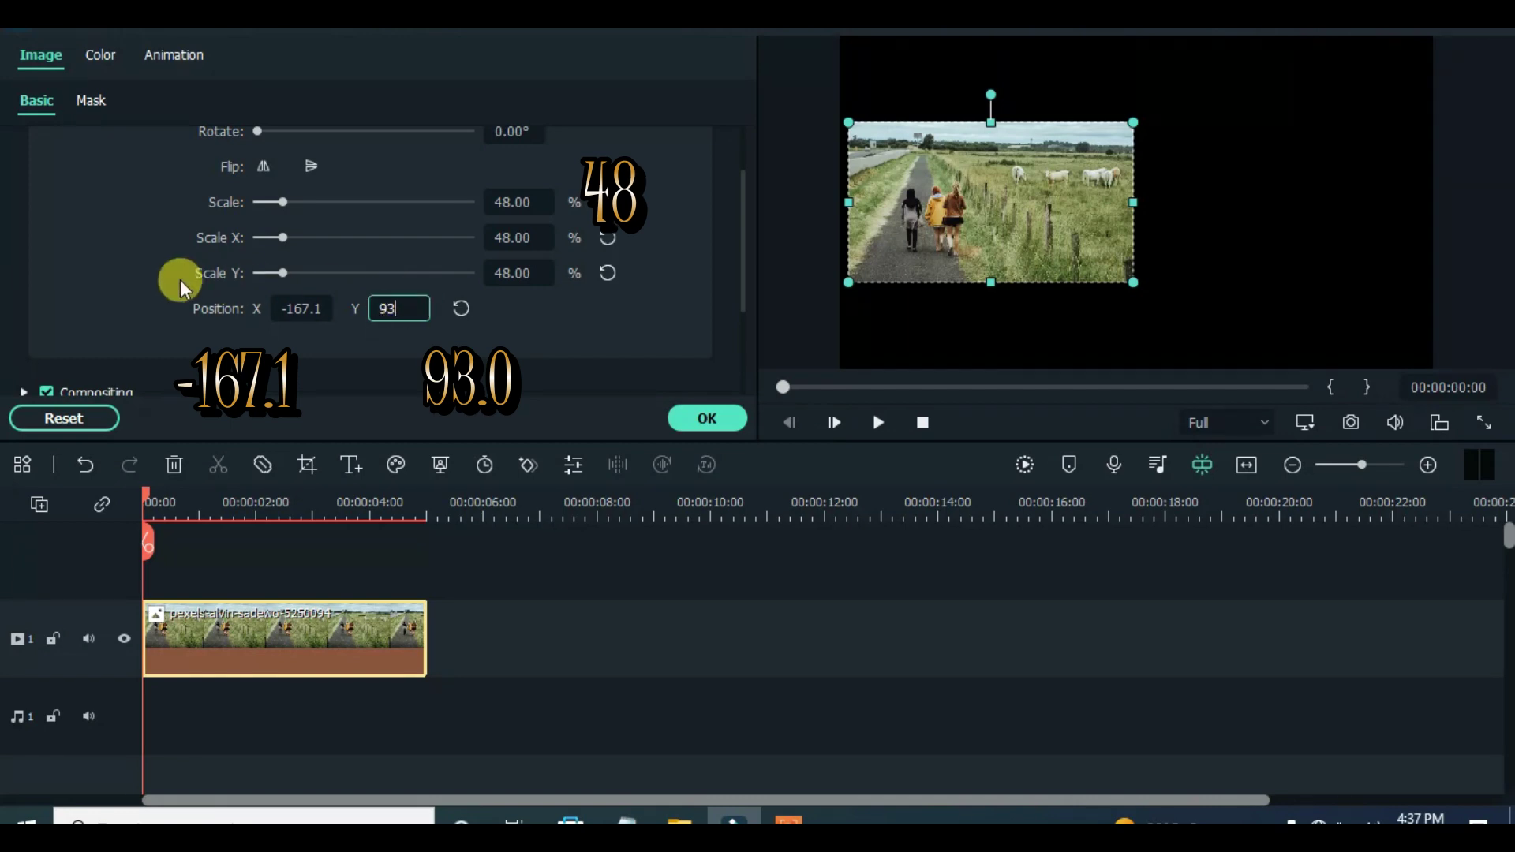
key(Return)
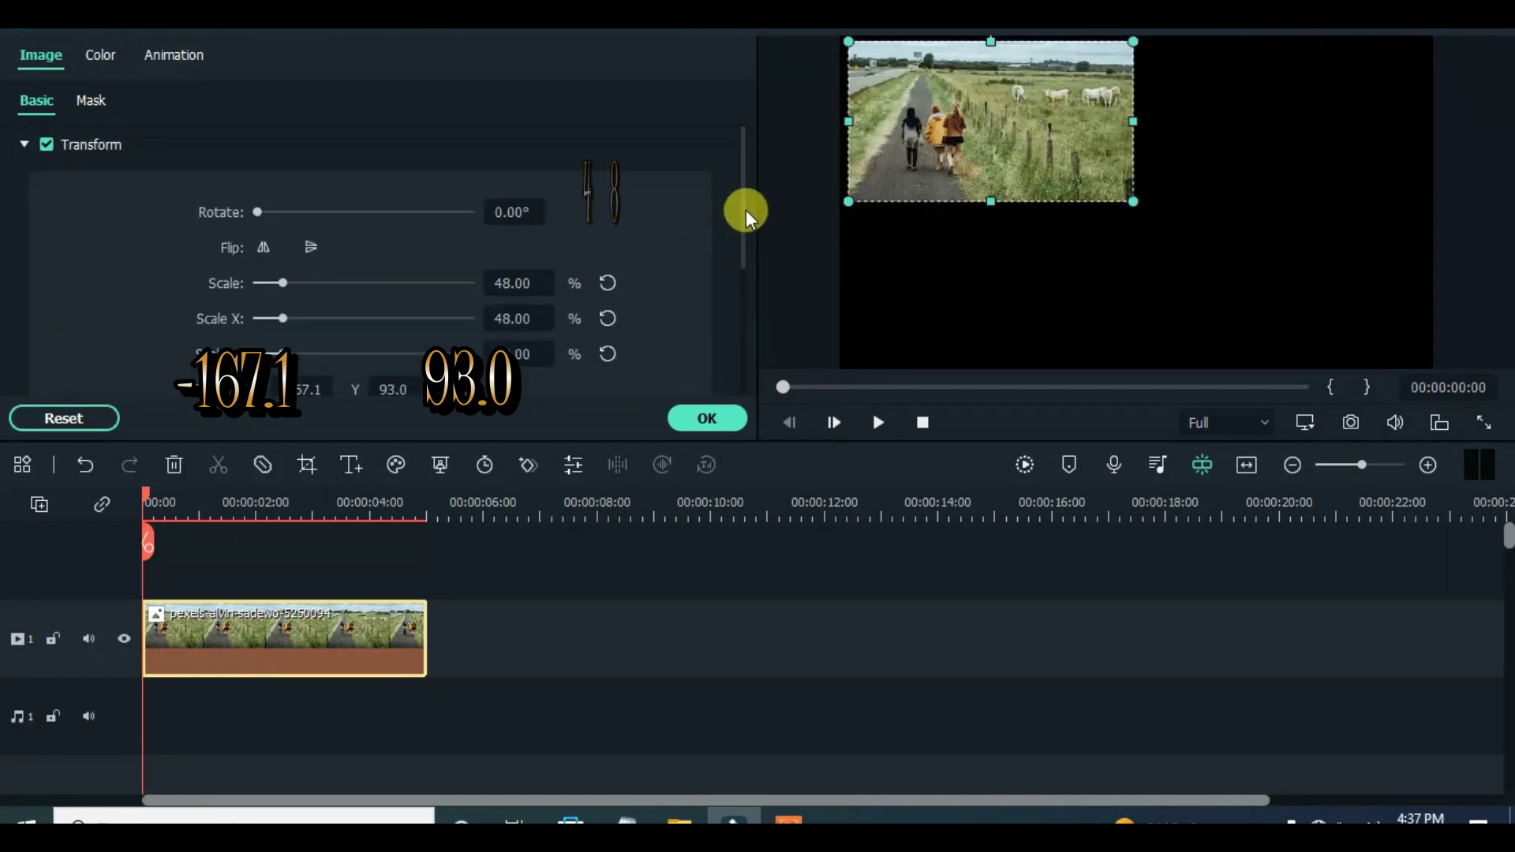
drag(746, 213, 731, 382)
click(707, 418)
Place the photo of the elderly woman on video track 2 and copy the country road photo's effects onto it.
drag(518, 332, 286, 601)
right_click(276, 723)
click(336, 631)
right_click(303, 632)
click(385, 650)
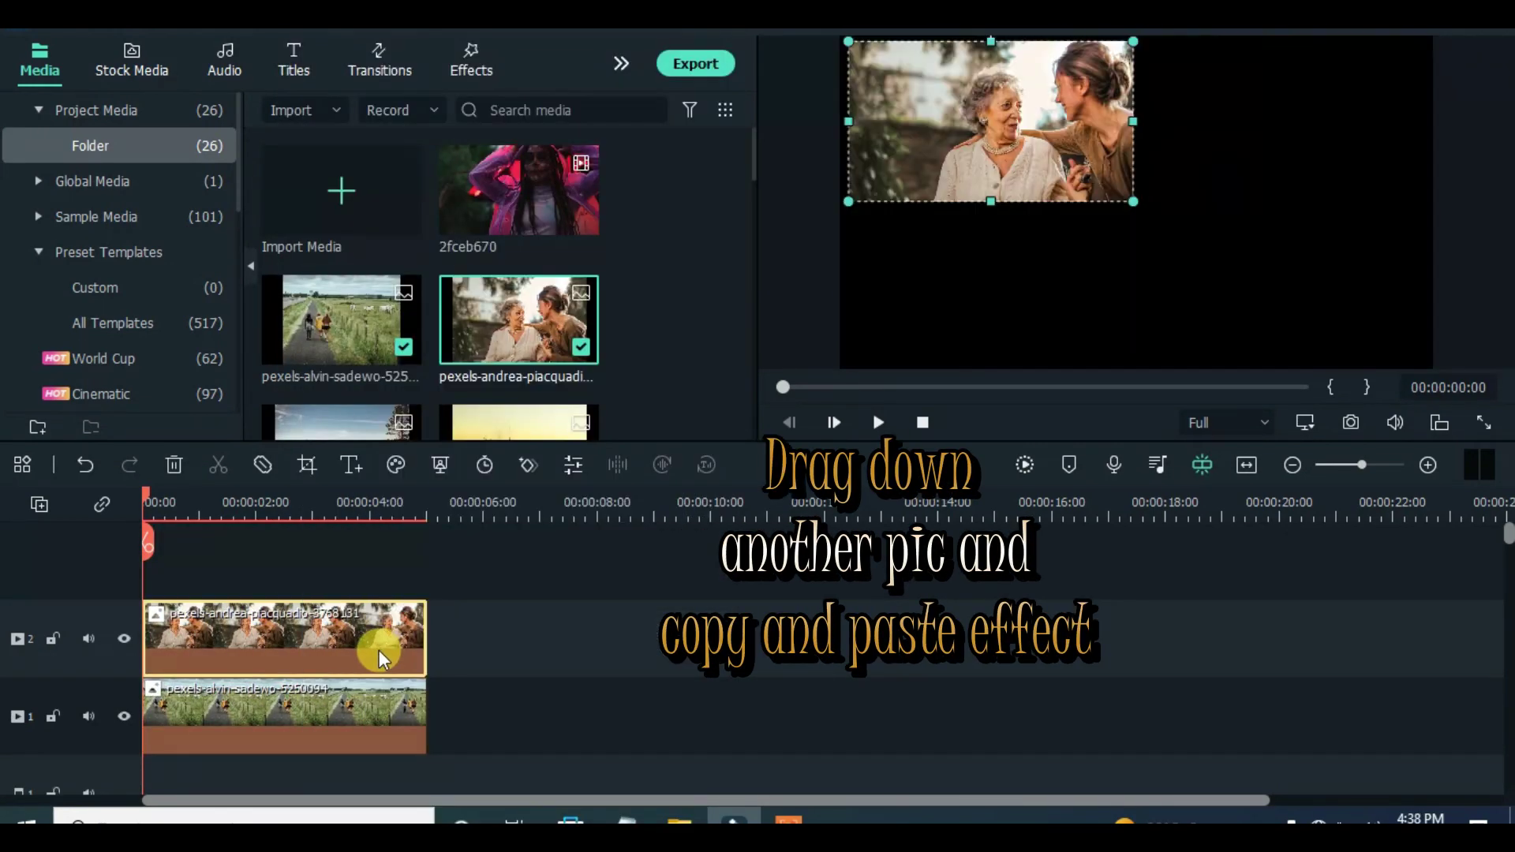
Set the elderly woman photo's horizontal position to X 167.1 and accept the transform.
double_click(272, 626)
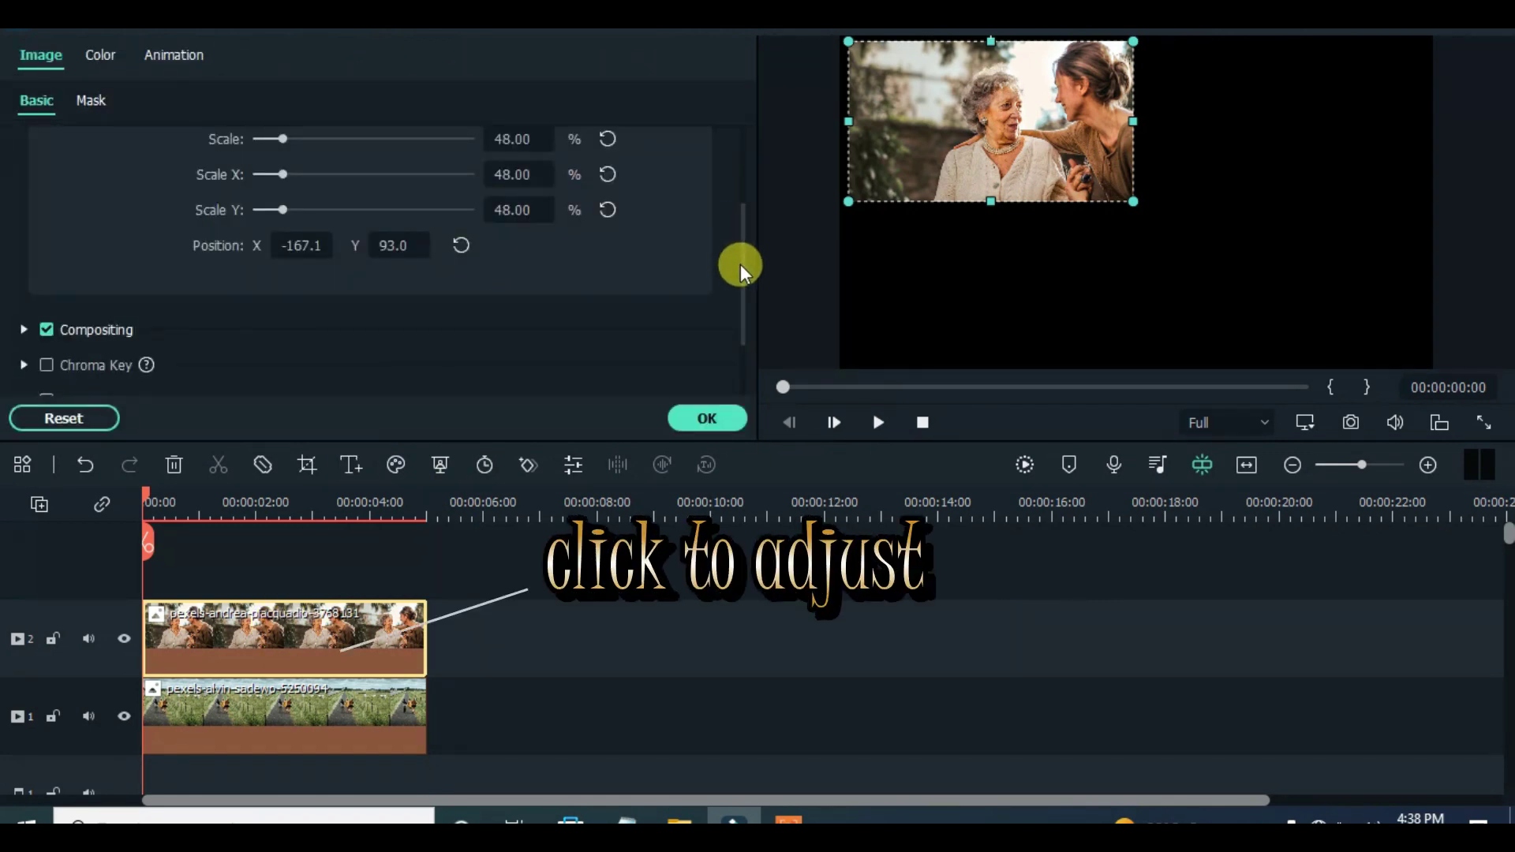
drag(741, 263, 741, 235)
click(300, 315)
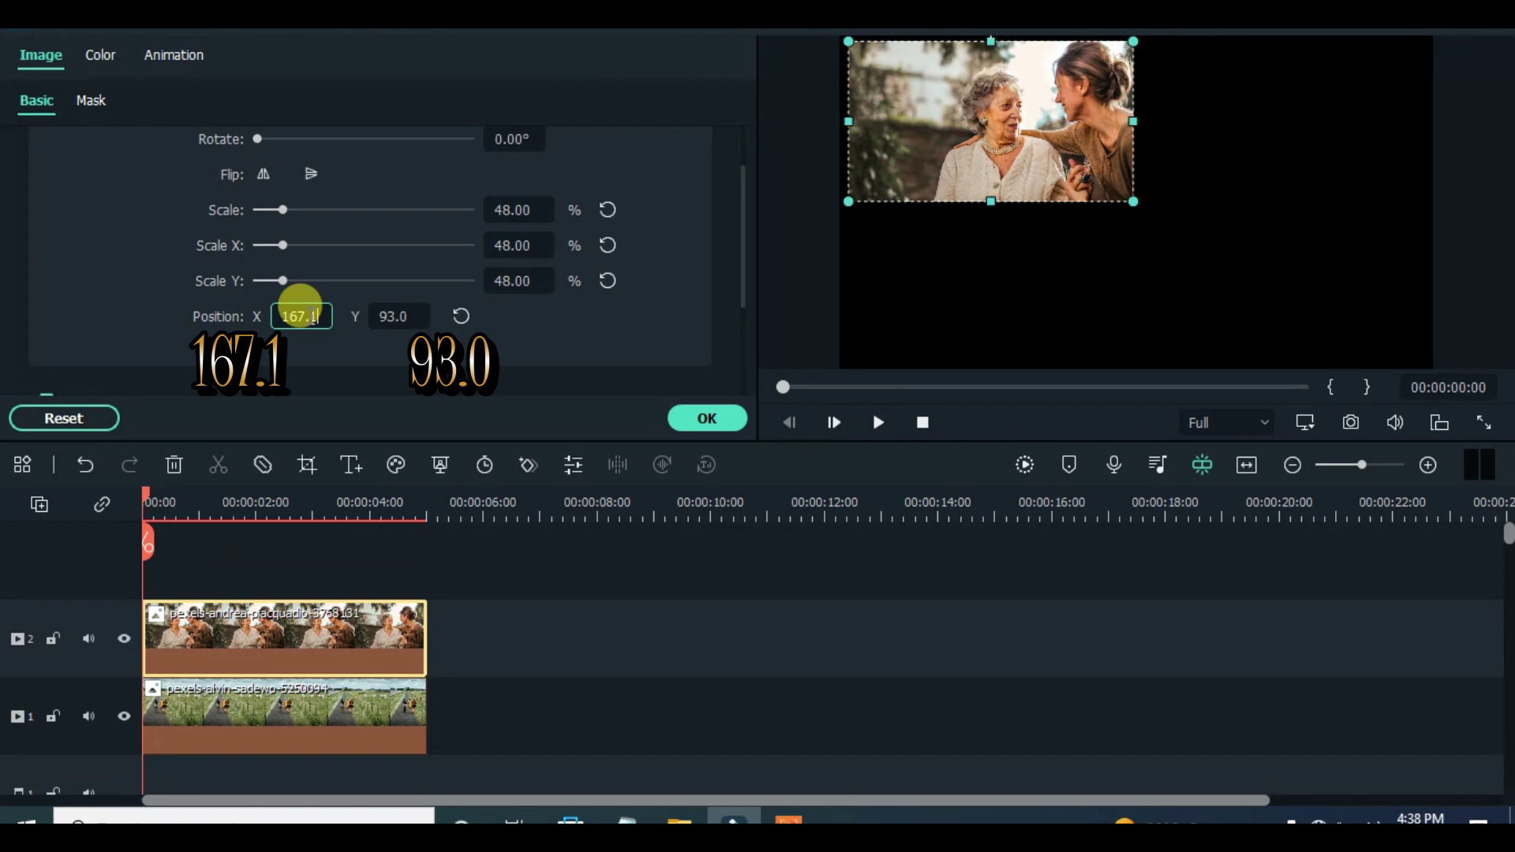
text(167.1)
click(166, 265)
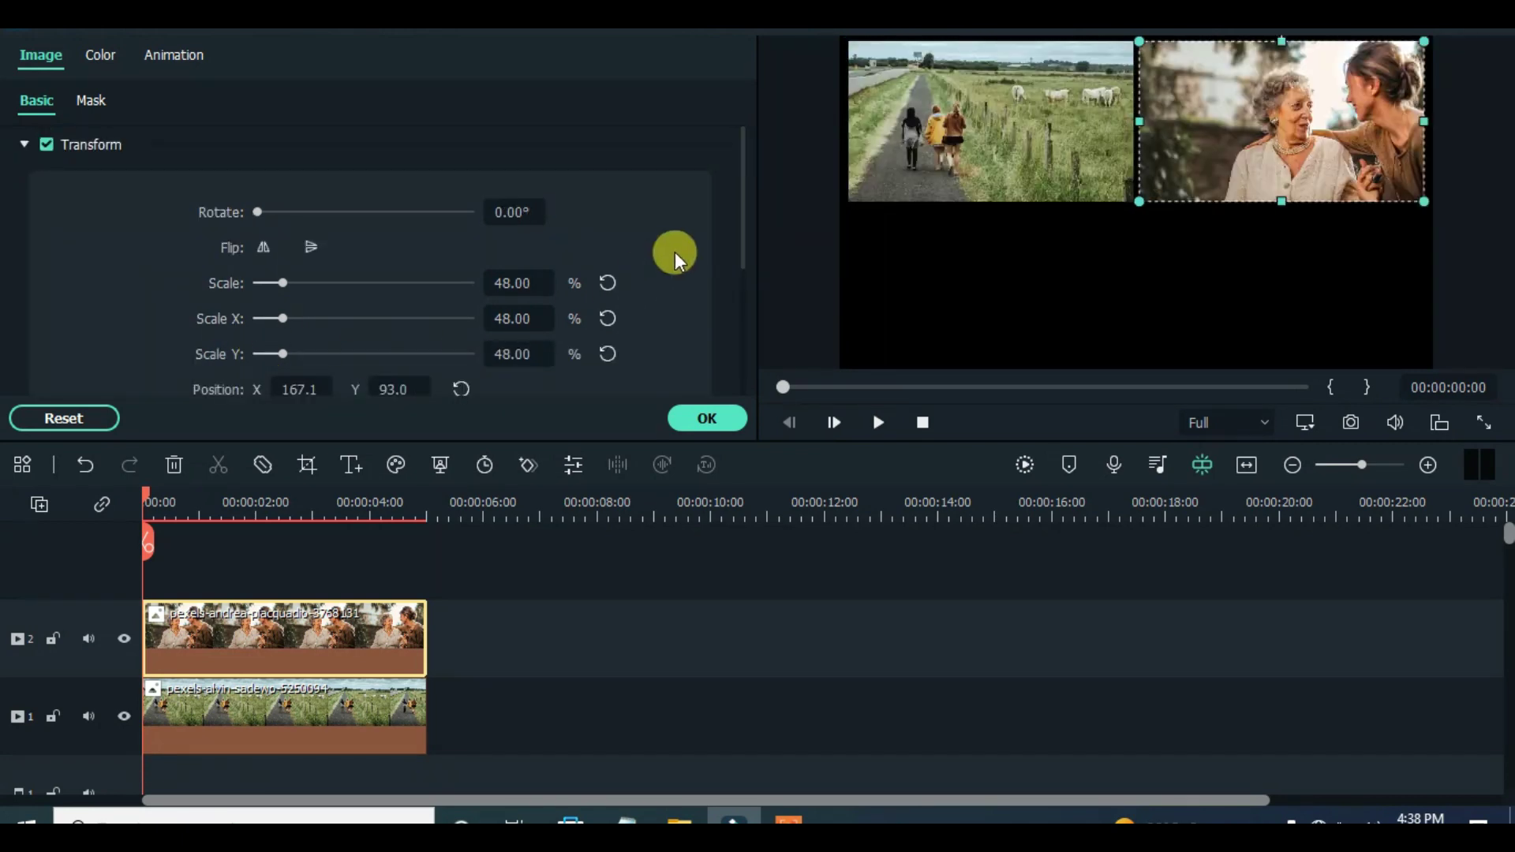
drag(745, 183, 744, 222)
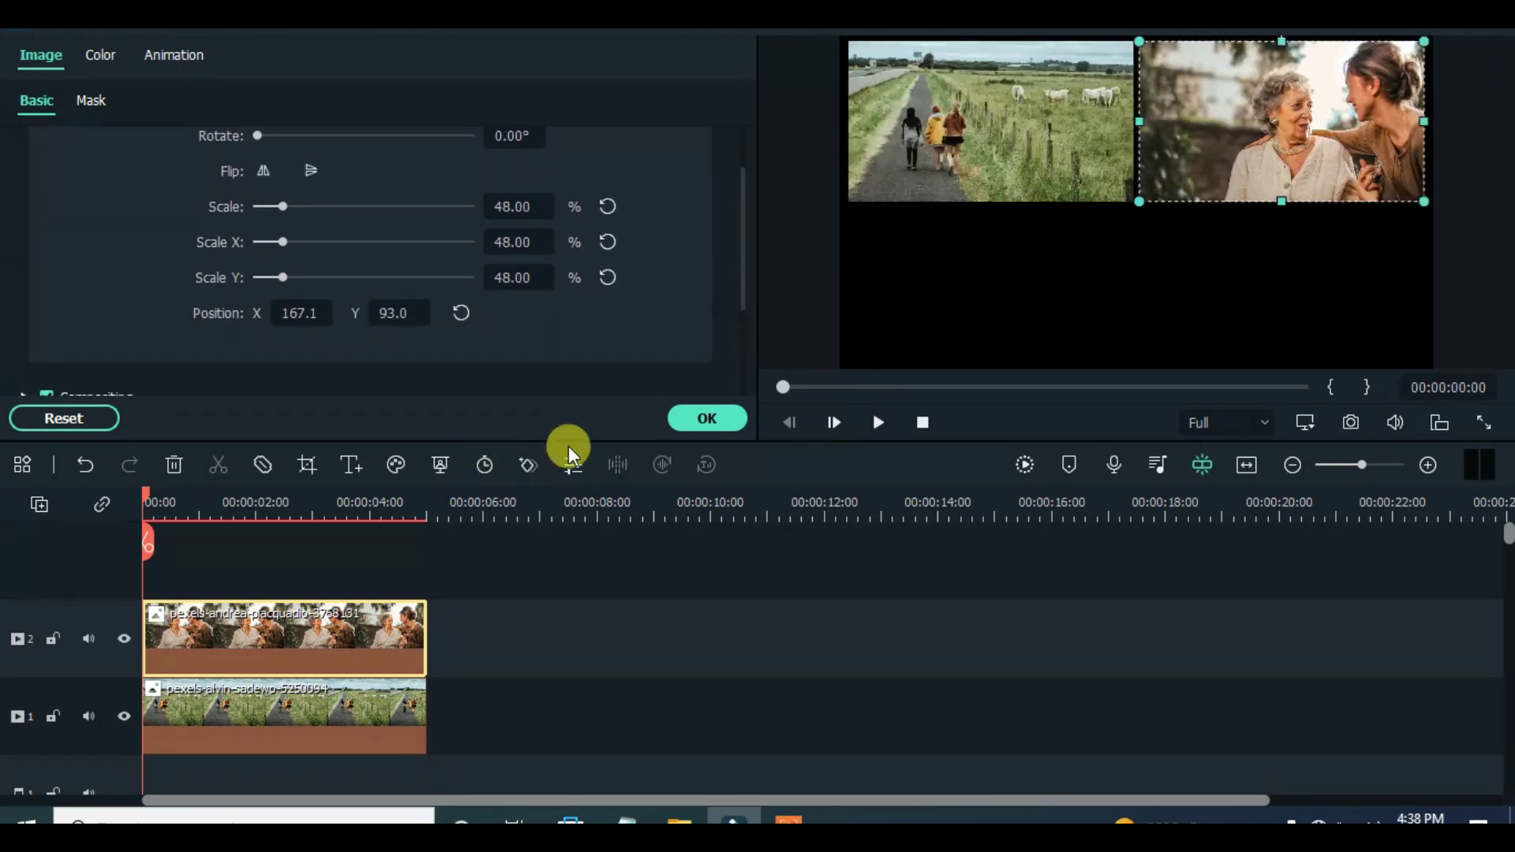
click(688, 418)
Place the photo of the couple facing the mountains on video track 3 and paste the copied effects onto it.
drag(754, 163, 749, 197)
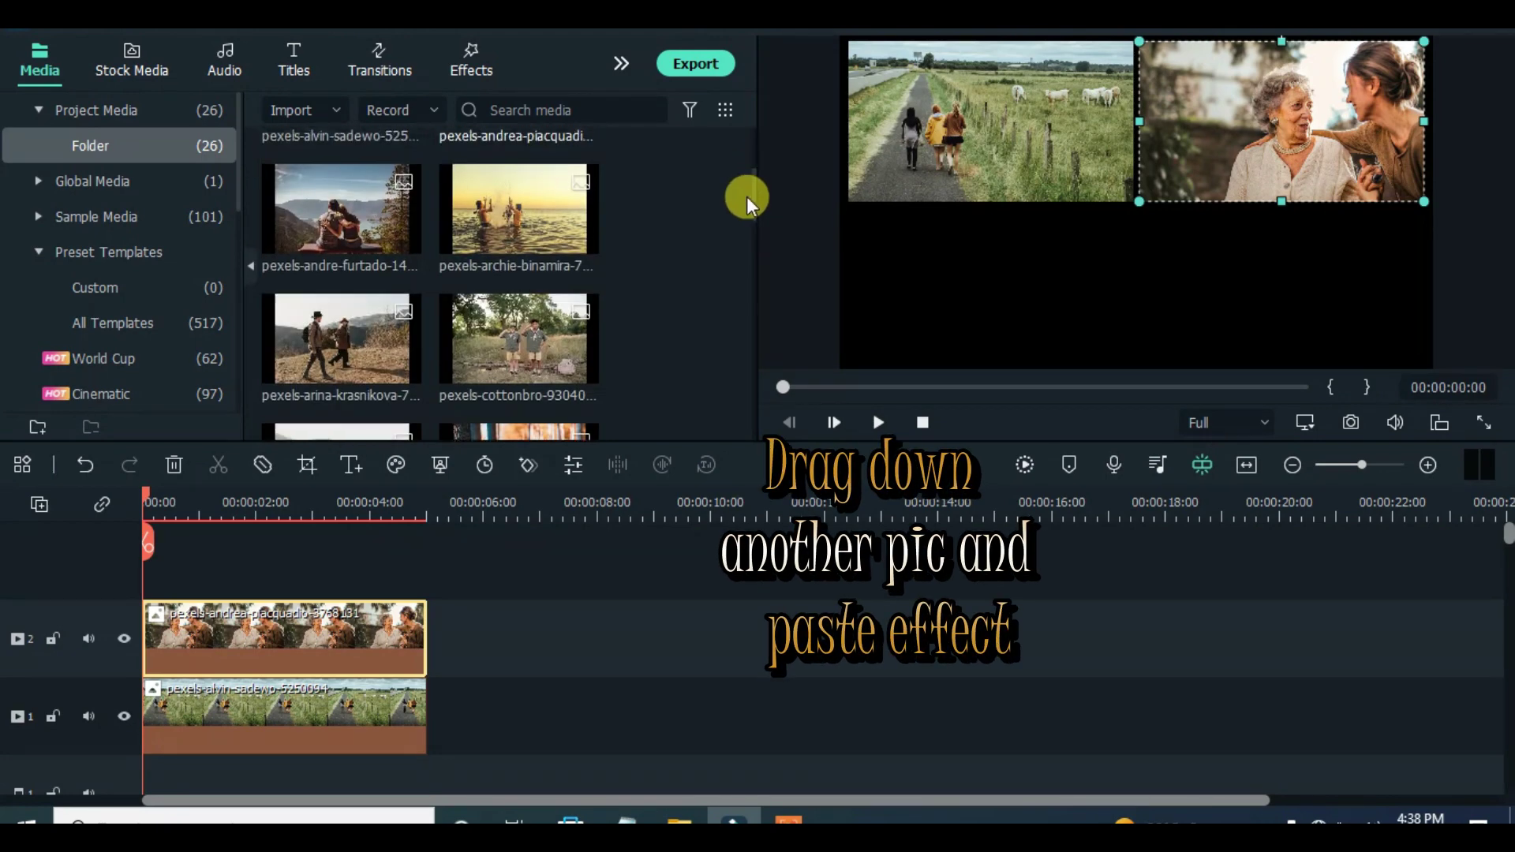
drag(328, 210, 270, 625)
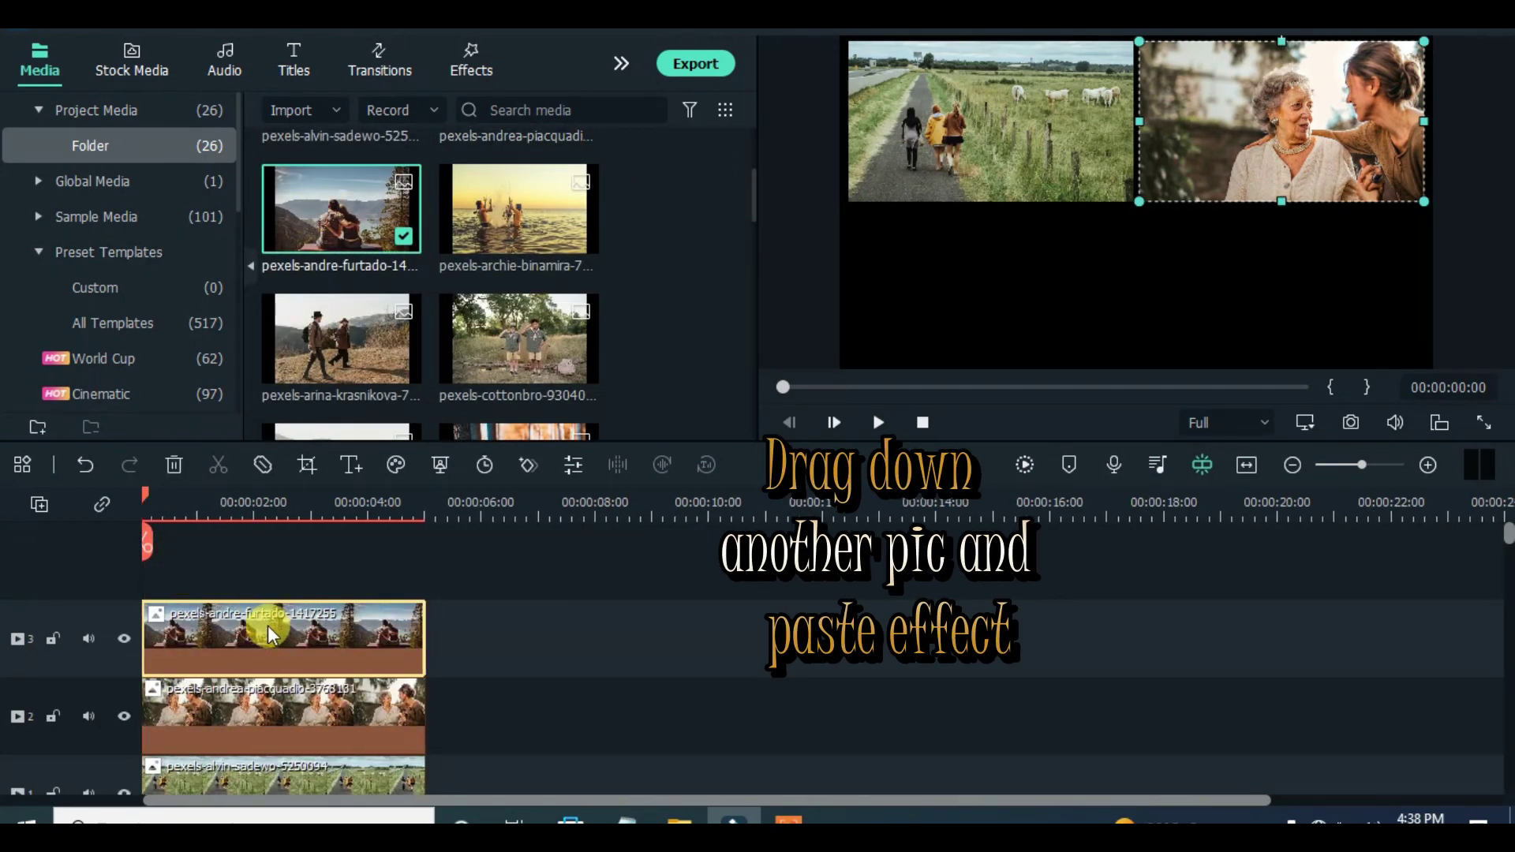
right_click(268, 625)
click(276, 659)
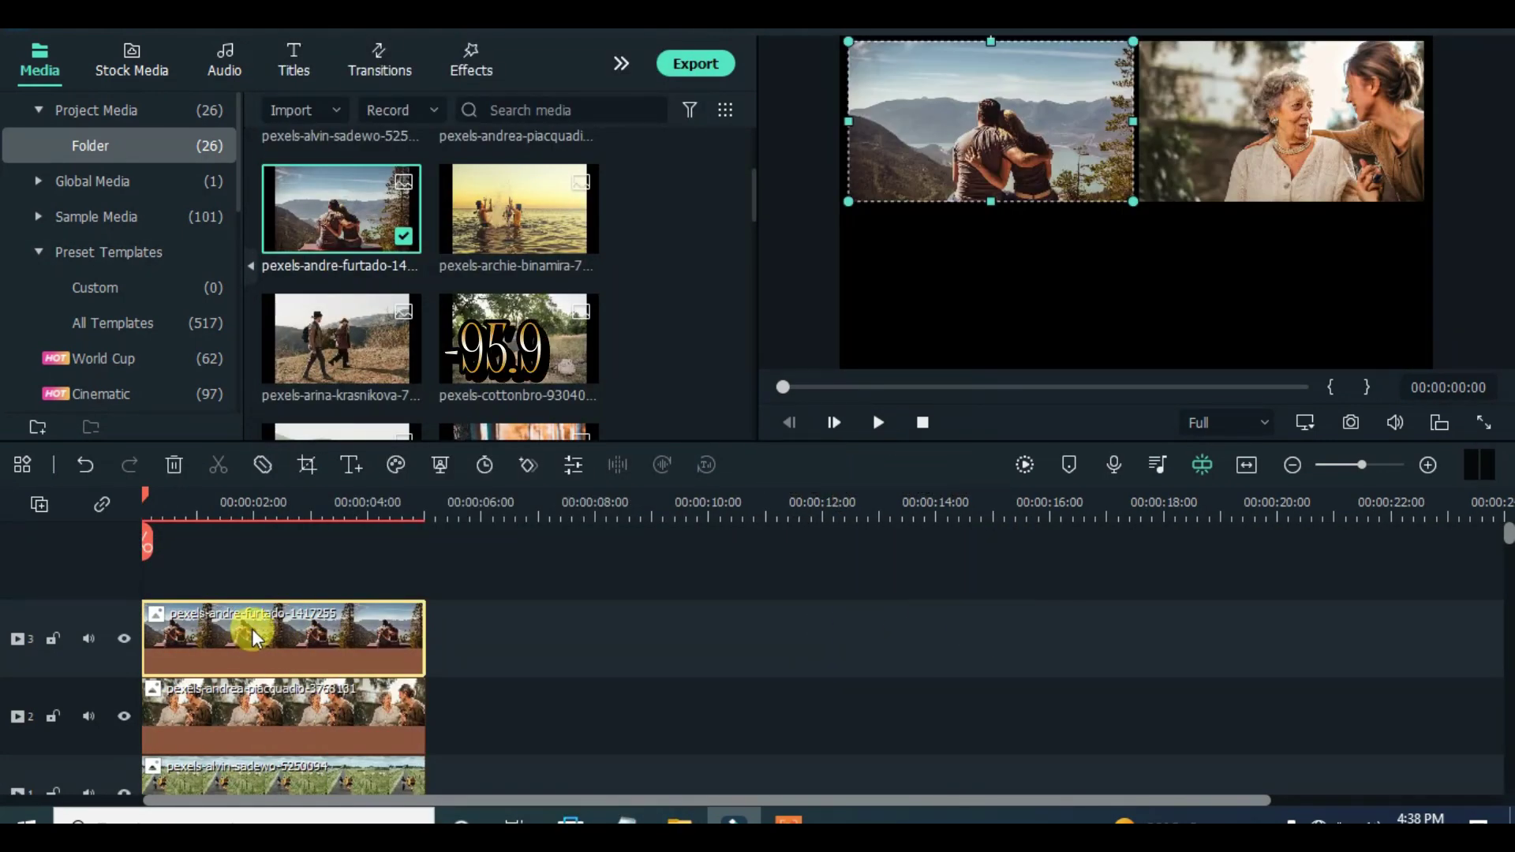
Set the mountain couple photo's position to X 167.1 and Y -95.9 and accept the transform.
double_click(253, 628)
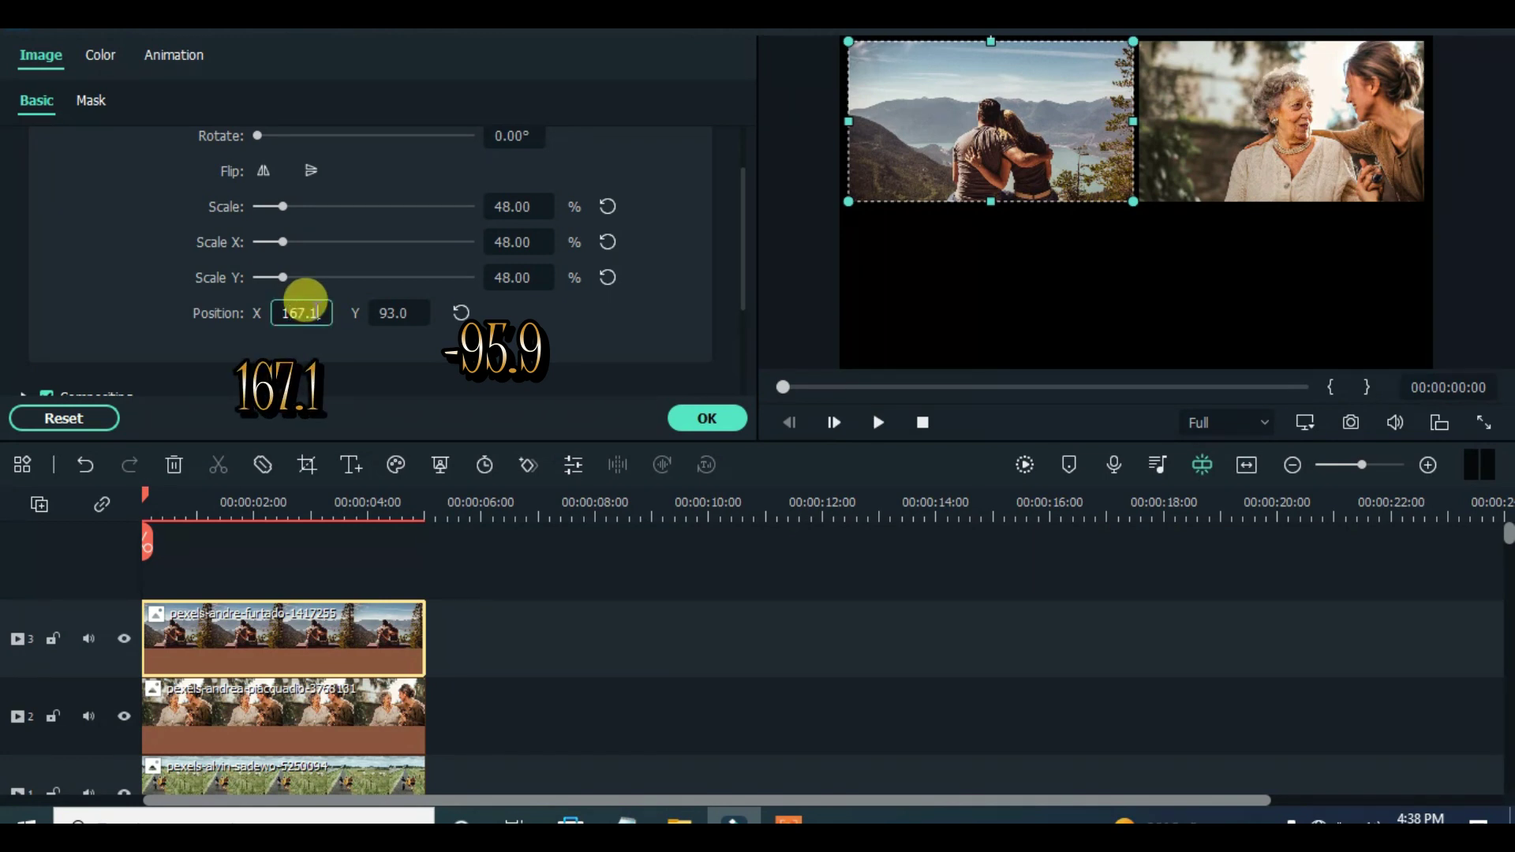
click(177, 271)
drag(737, 198, 737, 246)
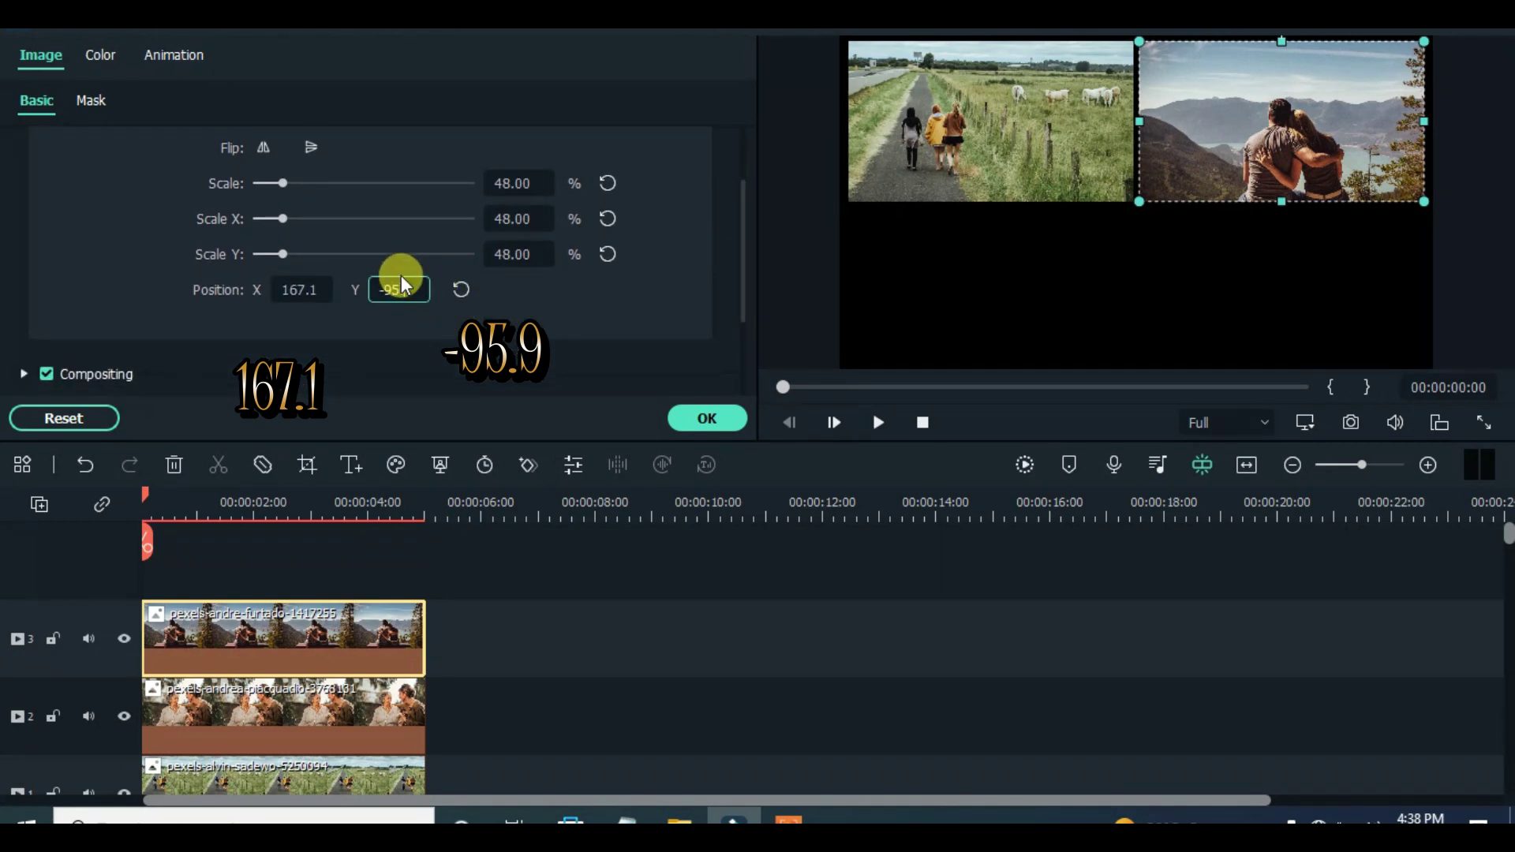
click(120, 235)
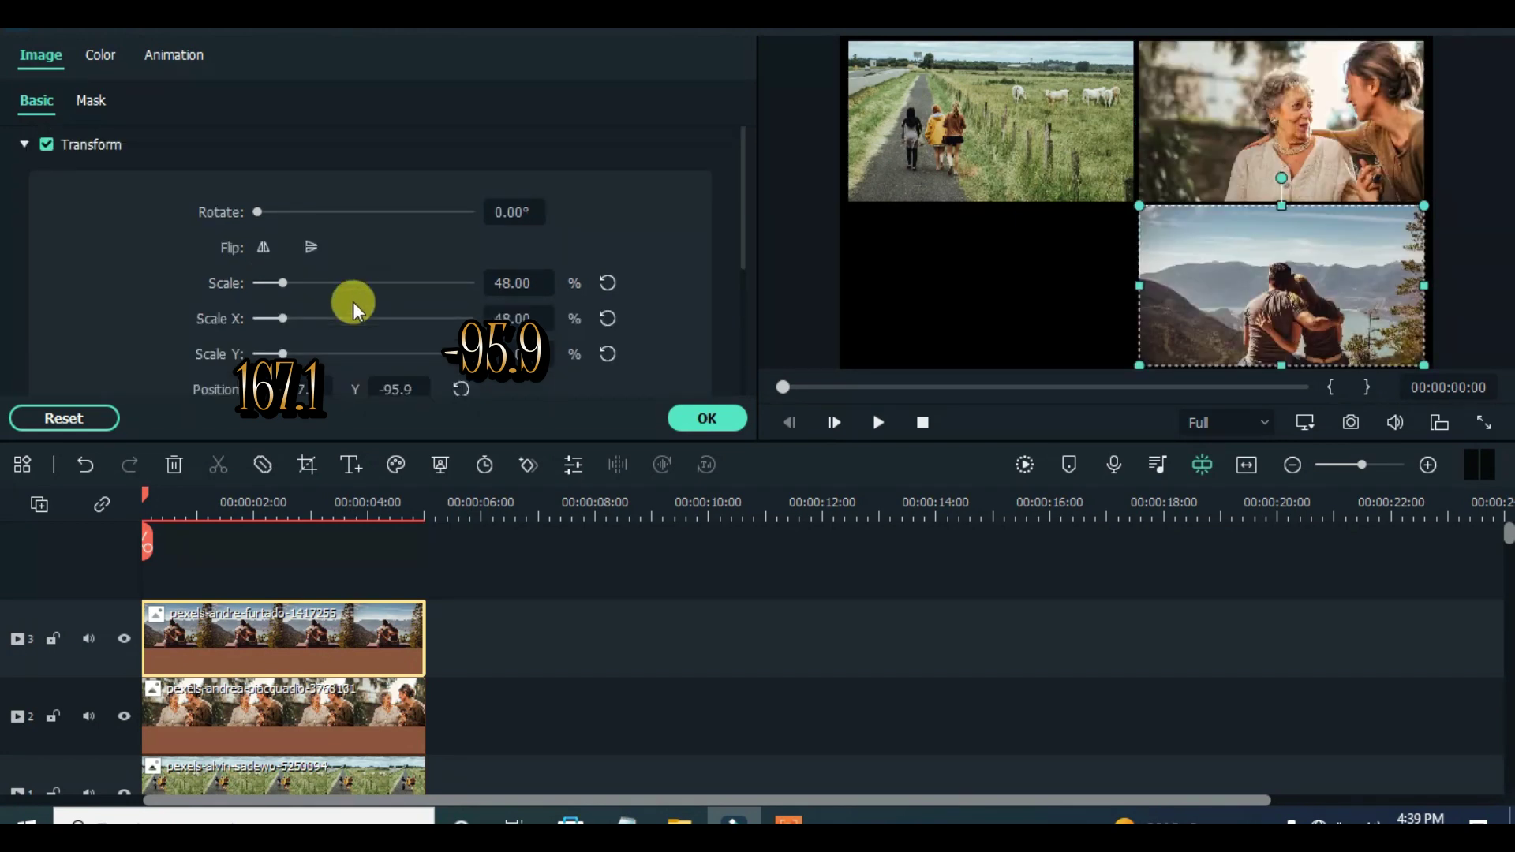
drag(741, 192, 735, 272)
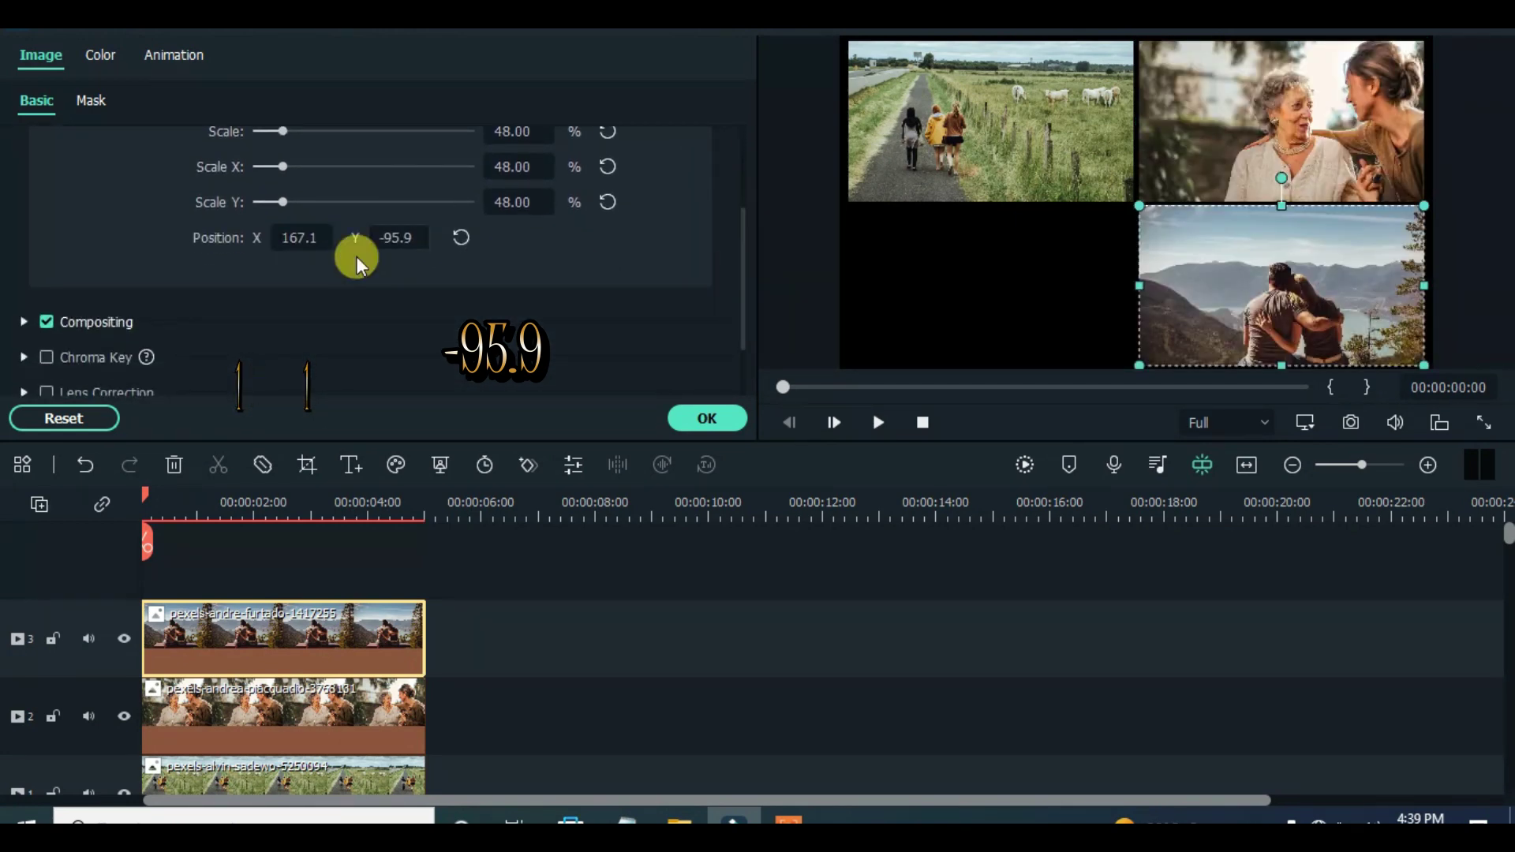
click(710, 417)
Place the photo of people splashing in the sea on video track 4 and paste the copied effects onto it.
drag(519, 210, 296, 629)
right_click(297, 629)
click(382, 654)
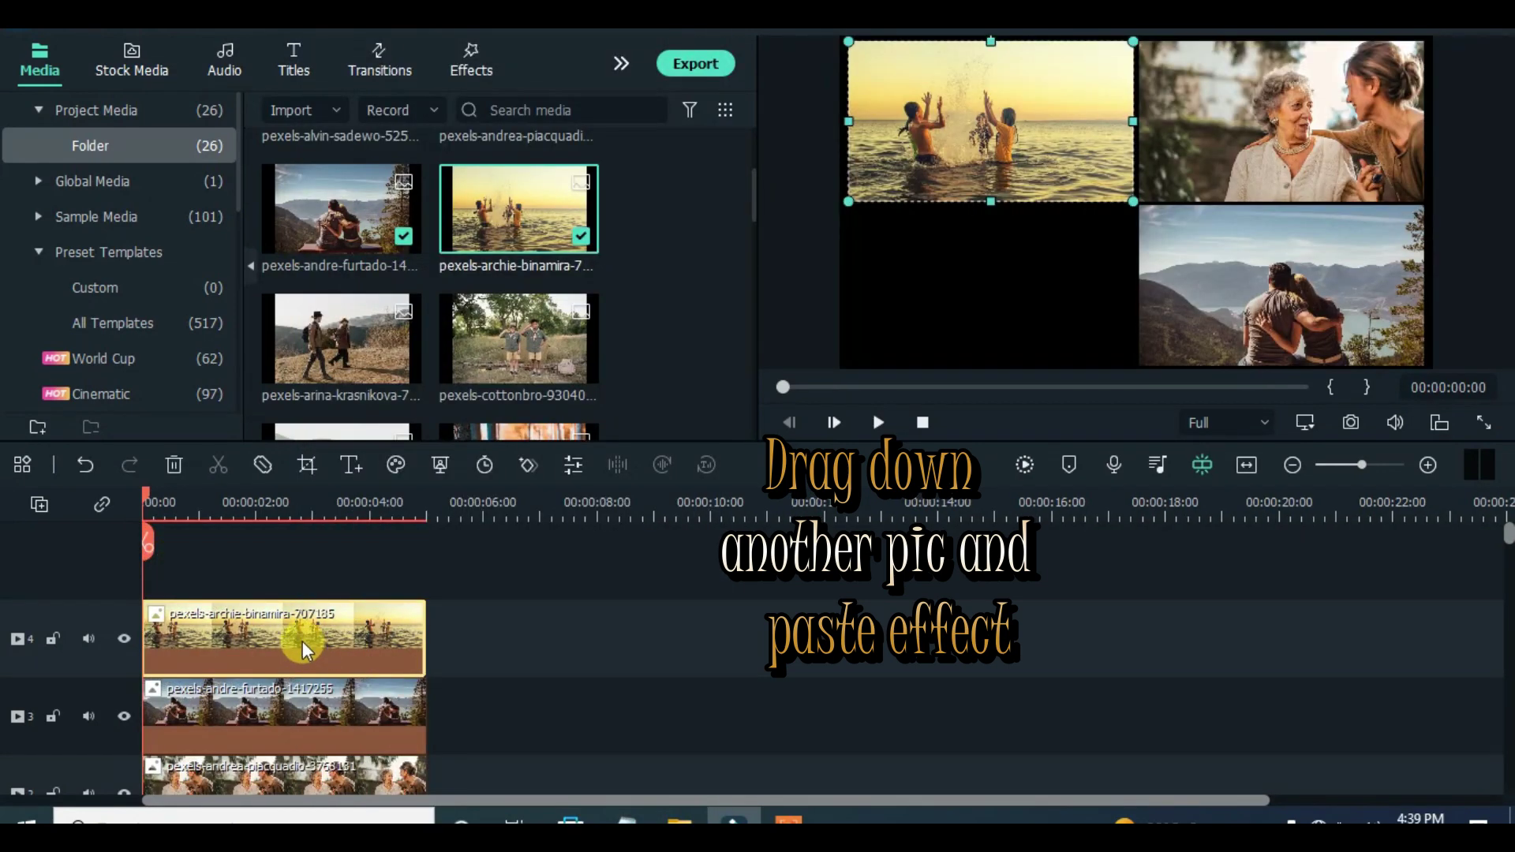
Set the sea photo's vertical position to Y -95.9 and accept the transform.
double_click(294, 625)
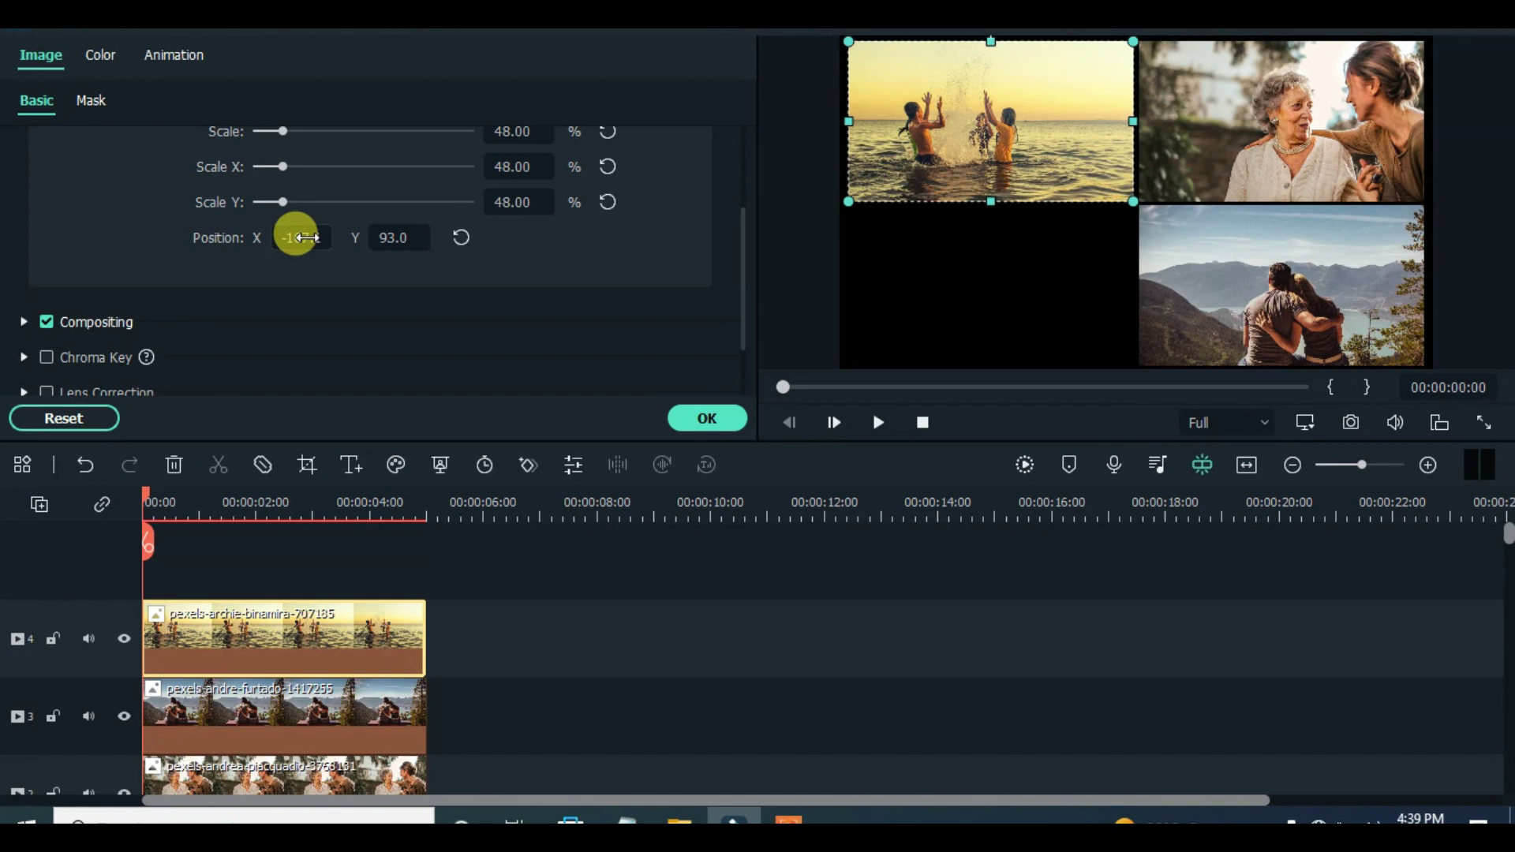
click(388, 237)
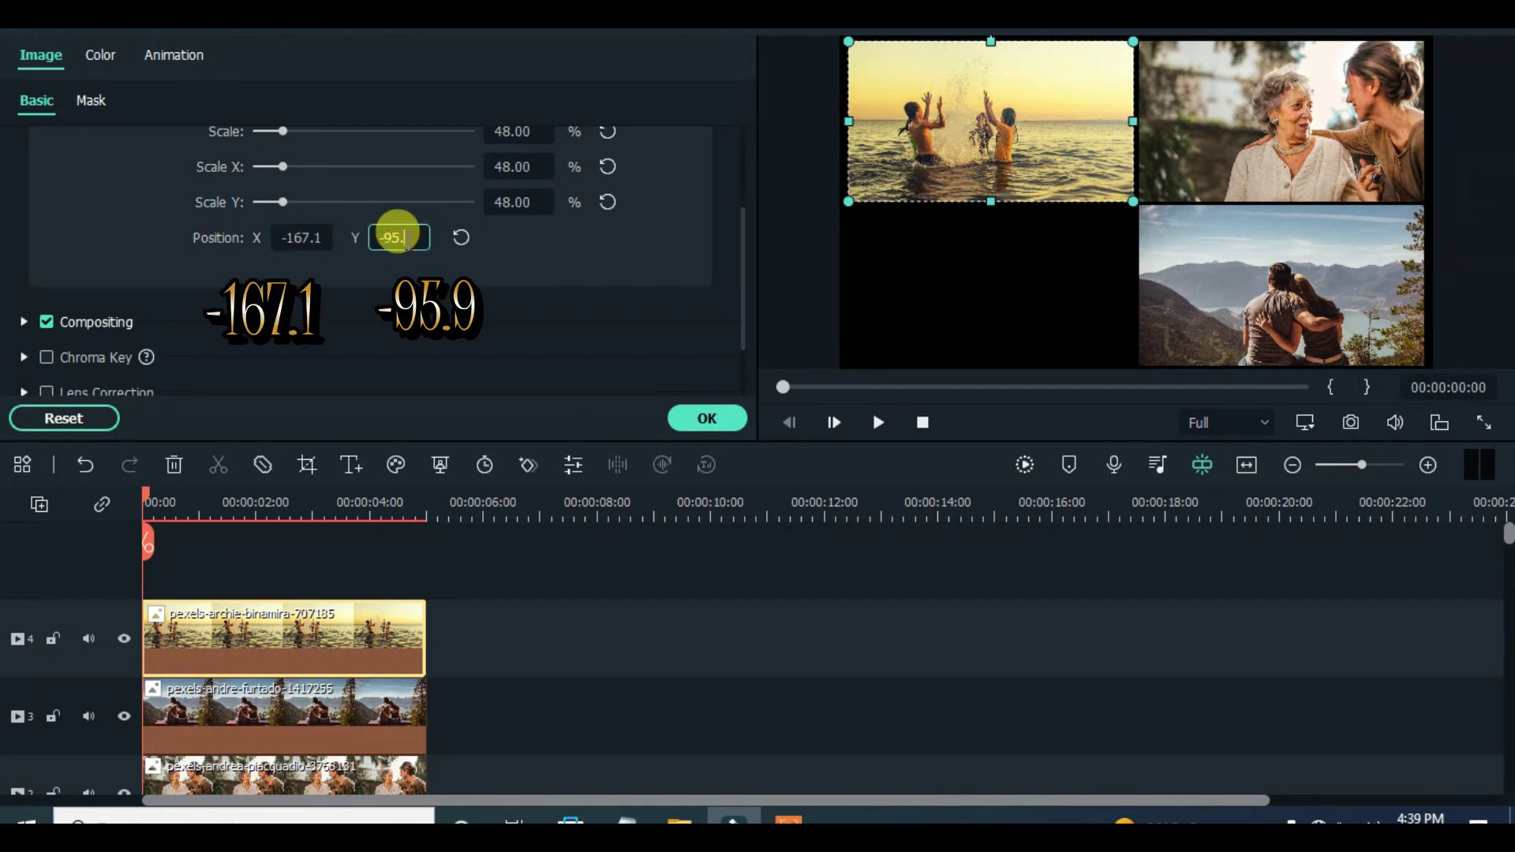
key(Return)
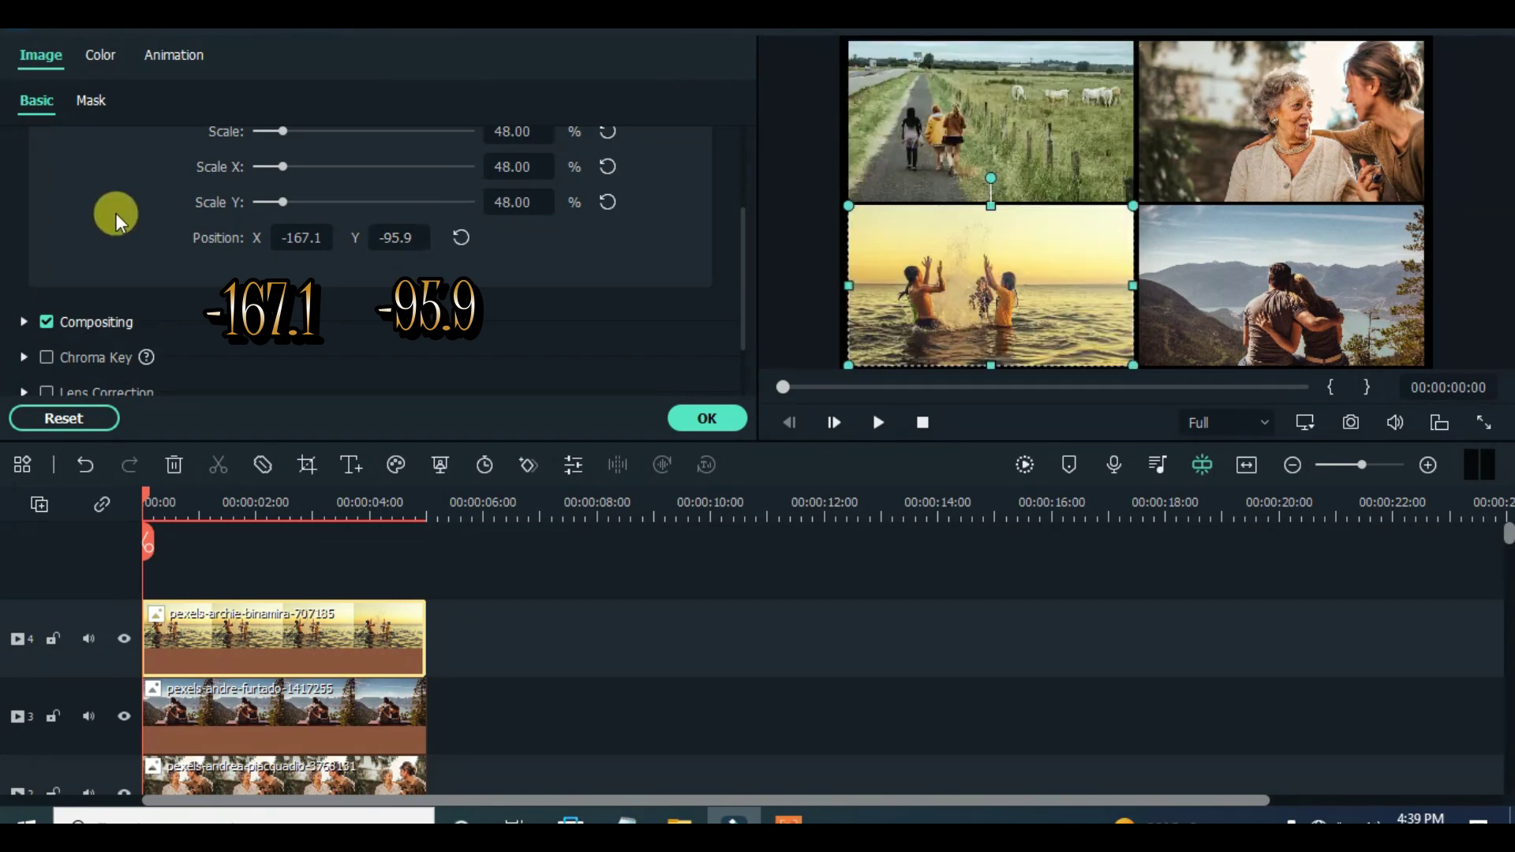
scroll(116, 213, up, 2)
click(708, 415)
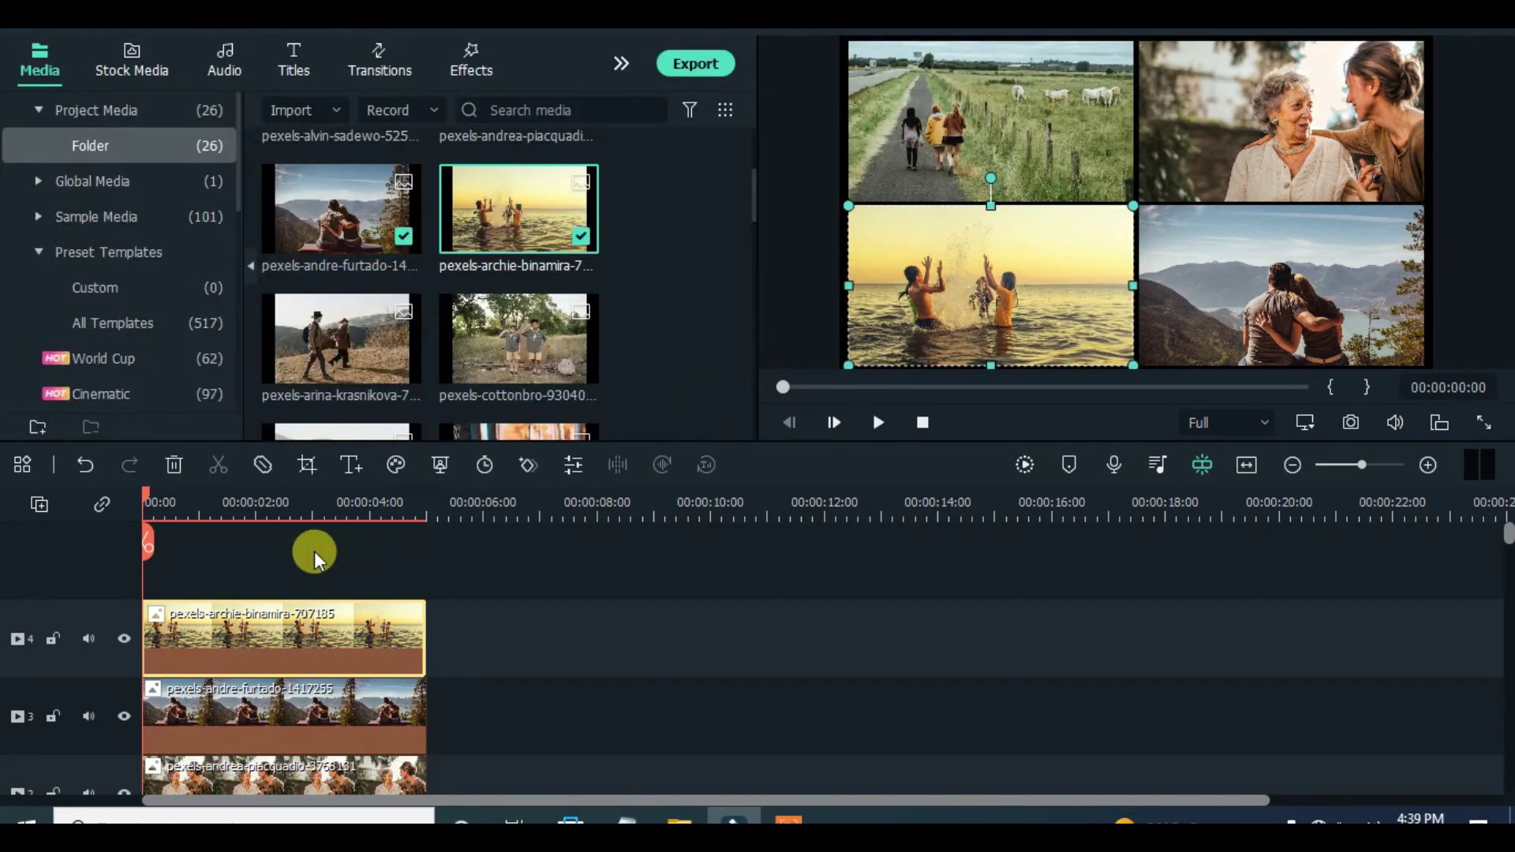
Set the timeline's track height to Small.
click(38, 503)
mouse_move(160, 684)
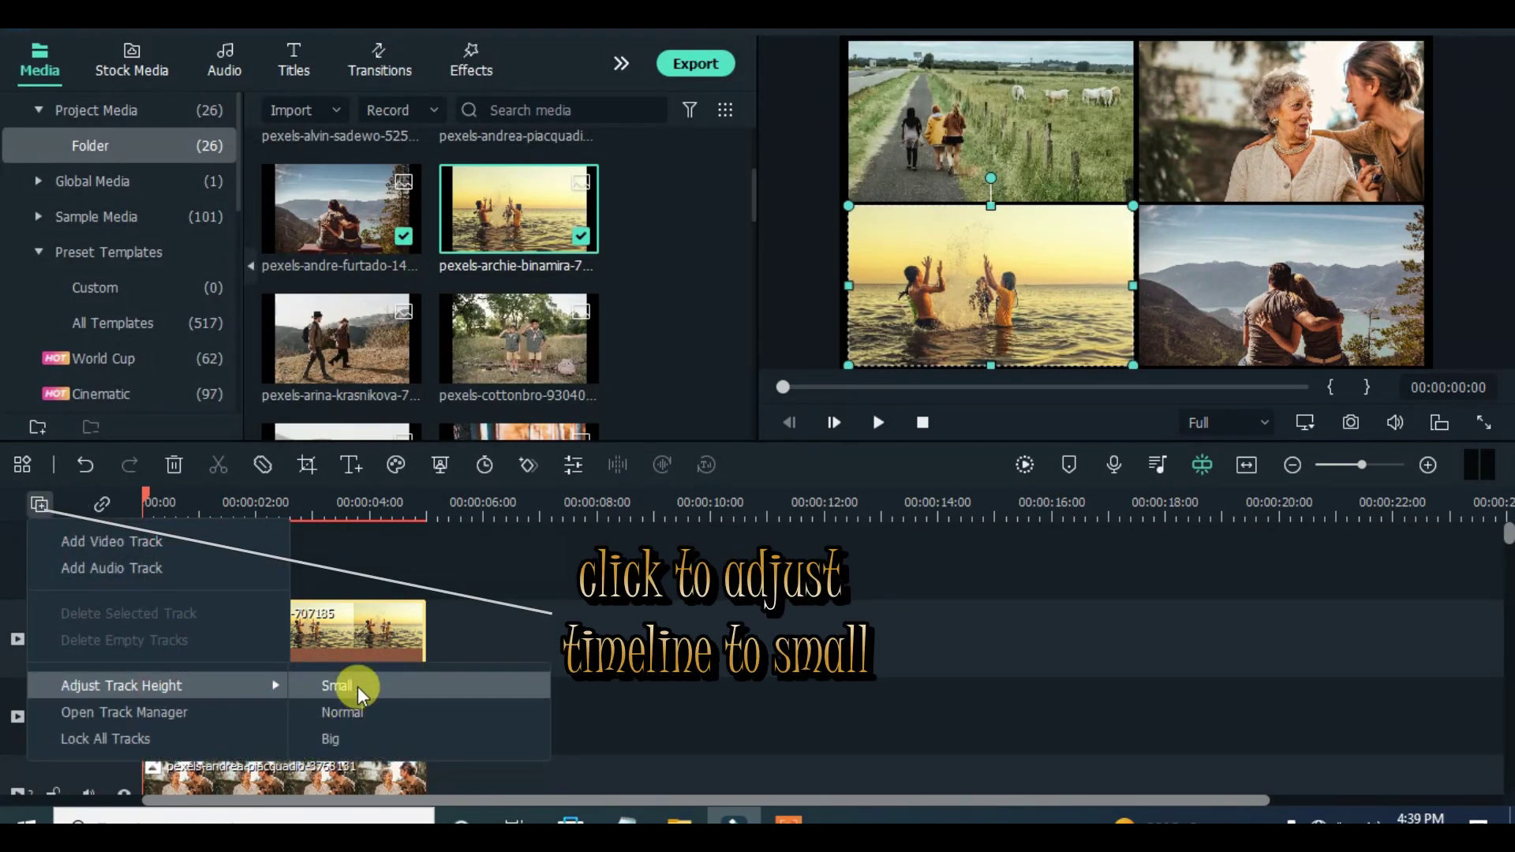
click(359, 687)
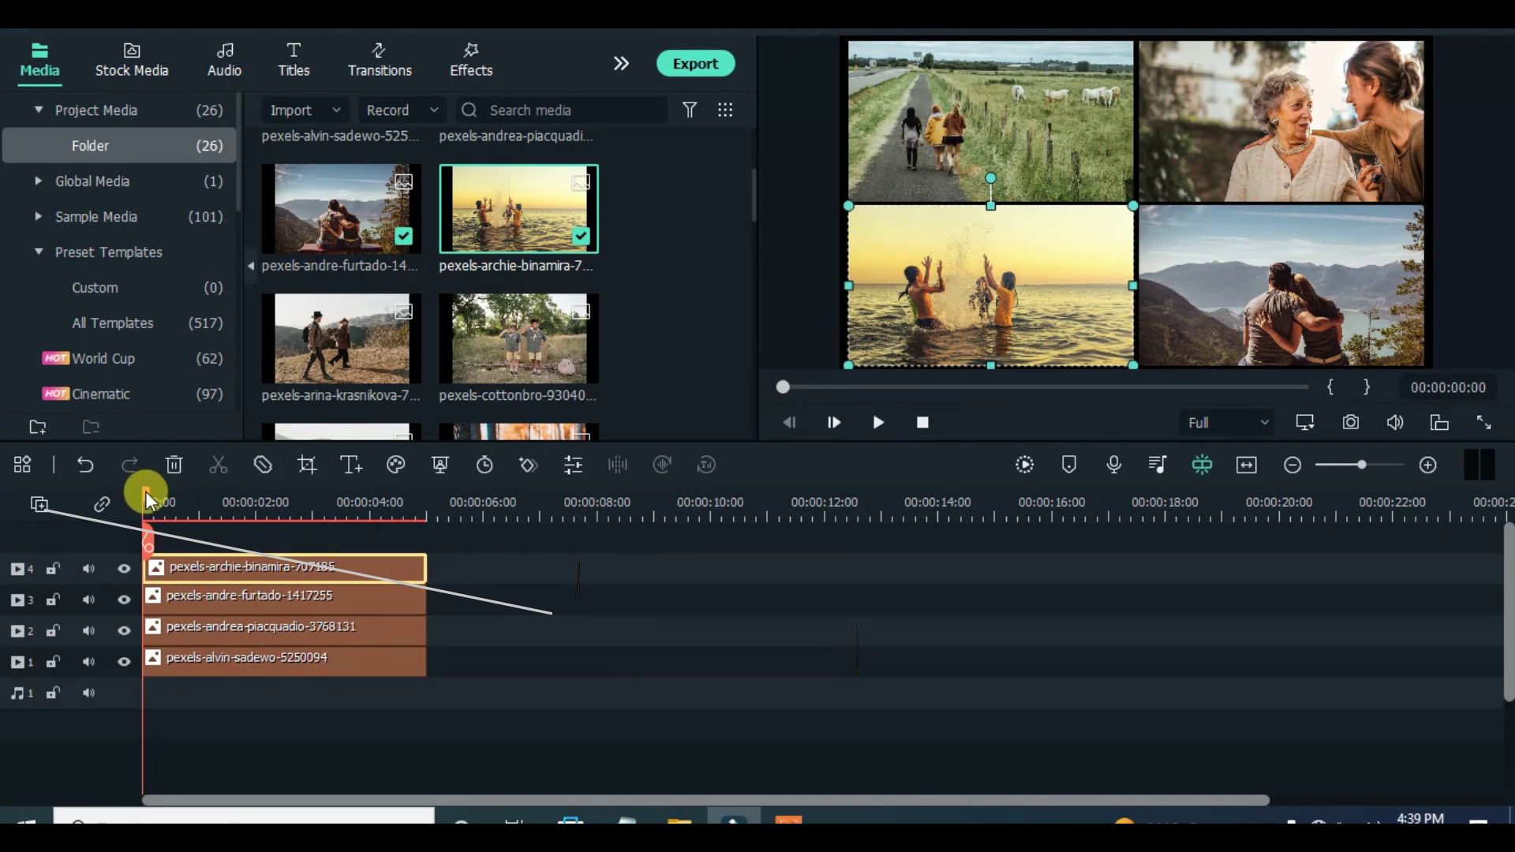
Move the playhead to about 00:00:06:27 and place the next four photos there, one on each video track from 4 down to 1.
click(192, 505)
drag(193, 505, 553, 511)
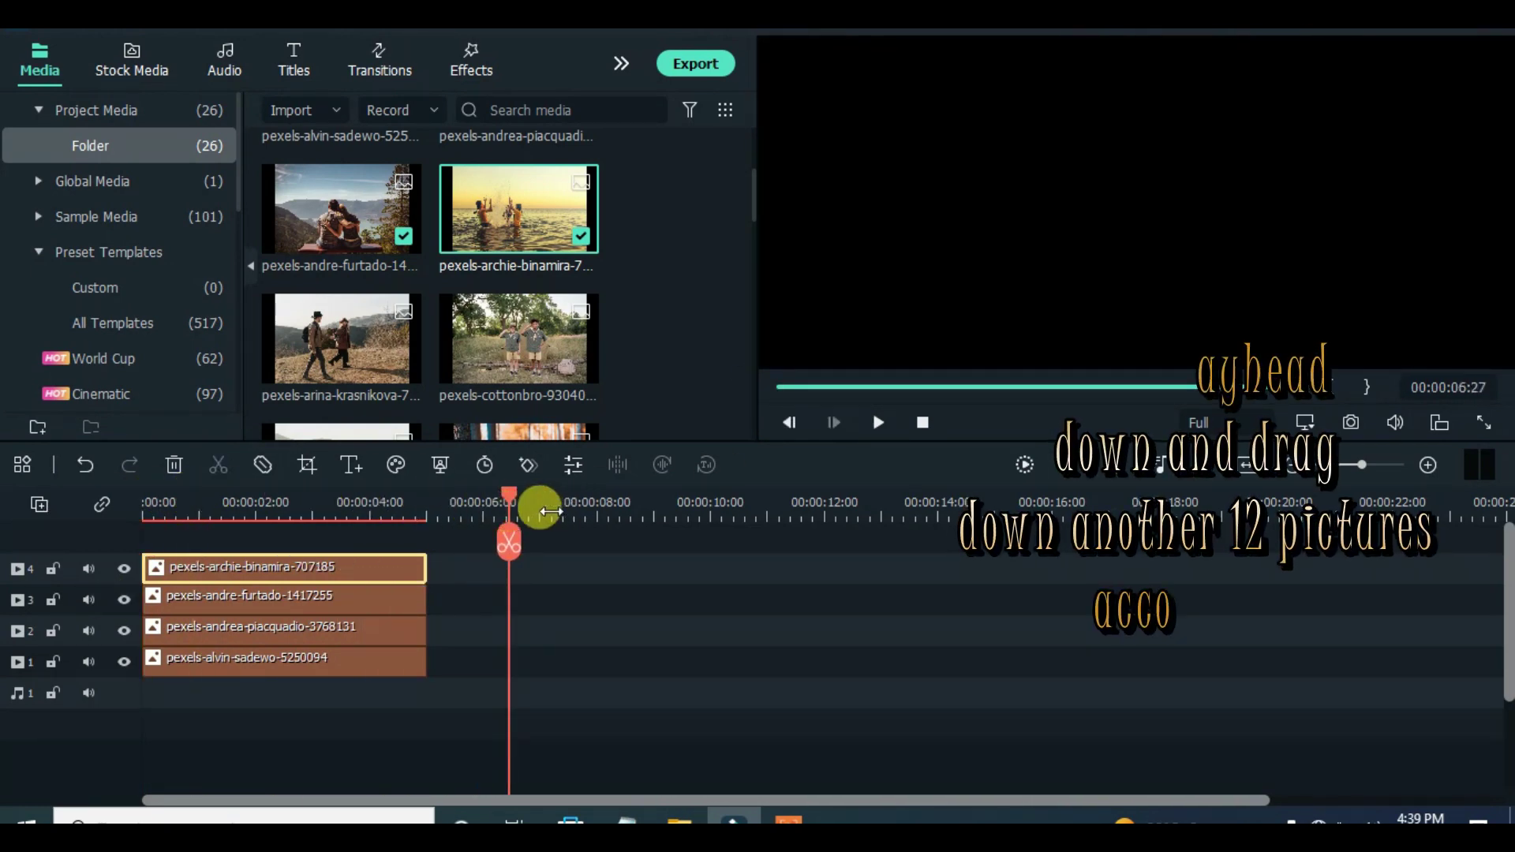
key(ctrl+minus)
drag(347, 347, 359, 566)
drag(556, 345, 399, 597)
drag(754, 192, 754, 219)
drag(338, 305, 359, 627)
drag(518, 312, 371, 660)
Move the playhead to about 00:00:14:03 and place the waterfall camp, jeep, map-reading group and misty rock photos there on video tracks 4 down to 1.
drag(355, 497, 598, 497)
scroll(748, 254, down, 3)
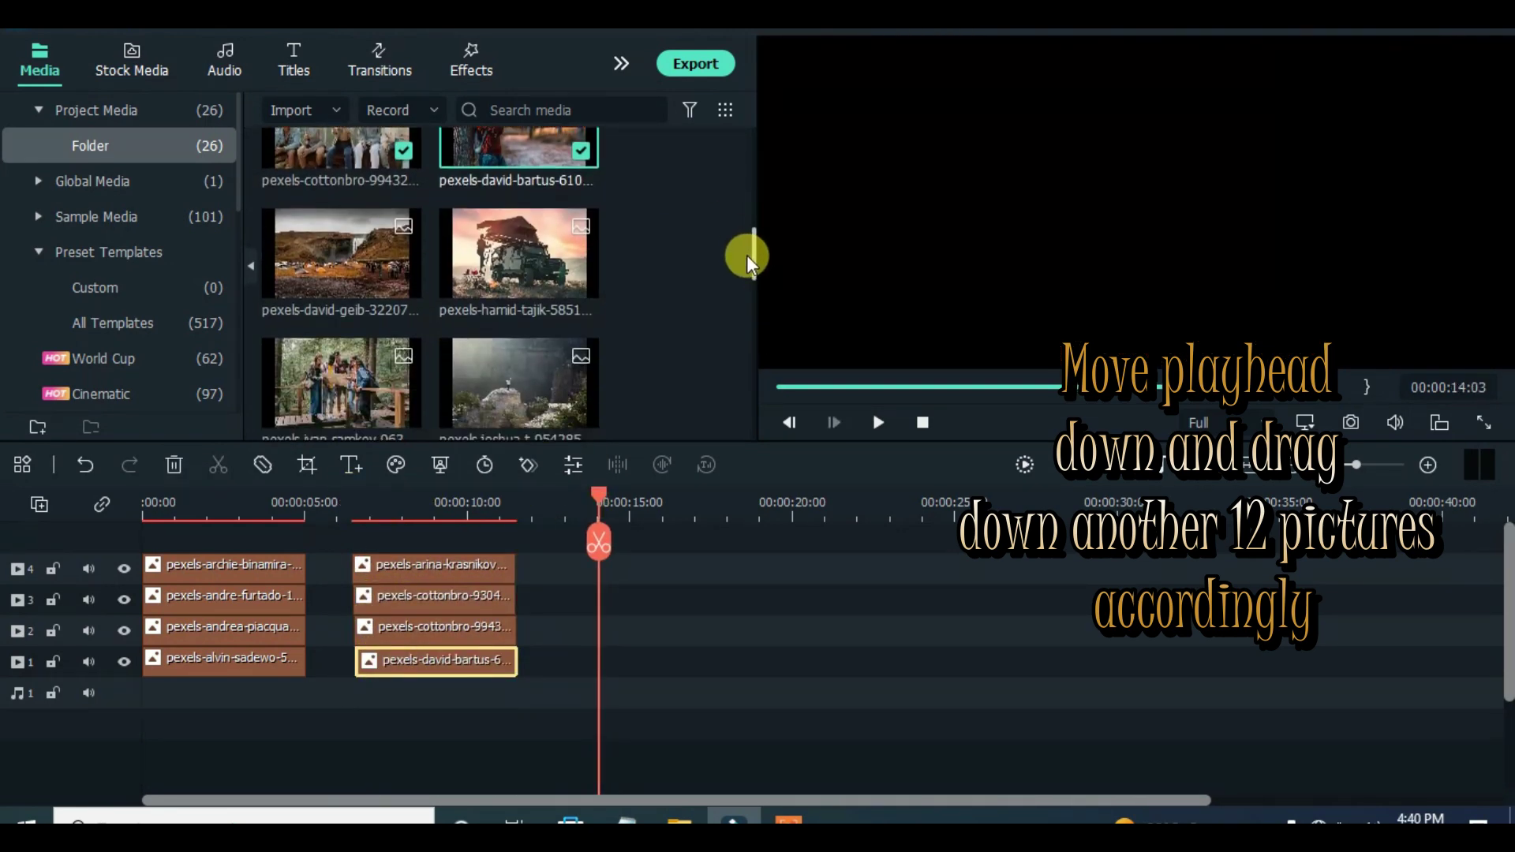
click(403, 280)
drag(467, 268, 643, 598)
drag(340, 383, 671, 629)
drag(513, 390, 608, 660)
At about 00:00:21:01, place Snapshot_95 and the campfire, horse and forest hiker photos, one per video track from 4 down to 1.
drag(598, 497, 824, 497)
drag(754, 249, 754, 410)
drag(418, 376, 848, 588)
drag(518, 228, 836, 597)
click(334, 225)
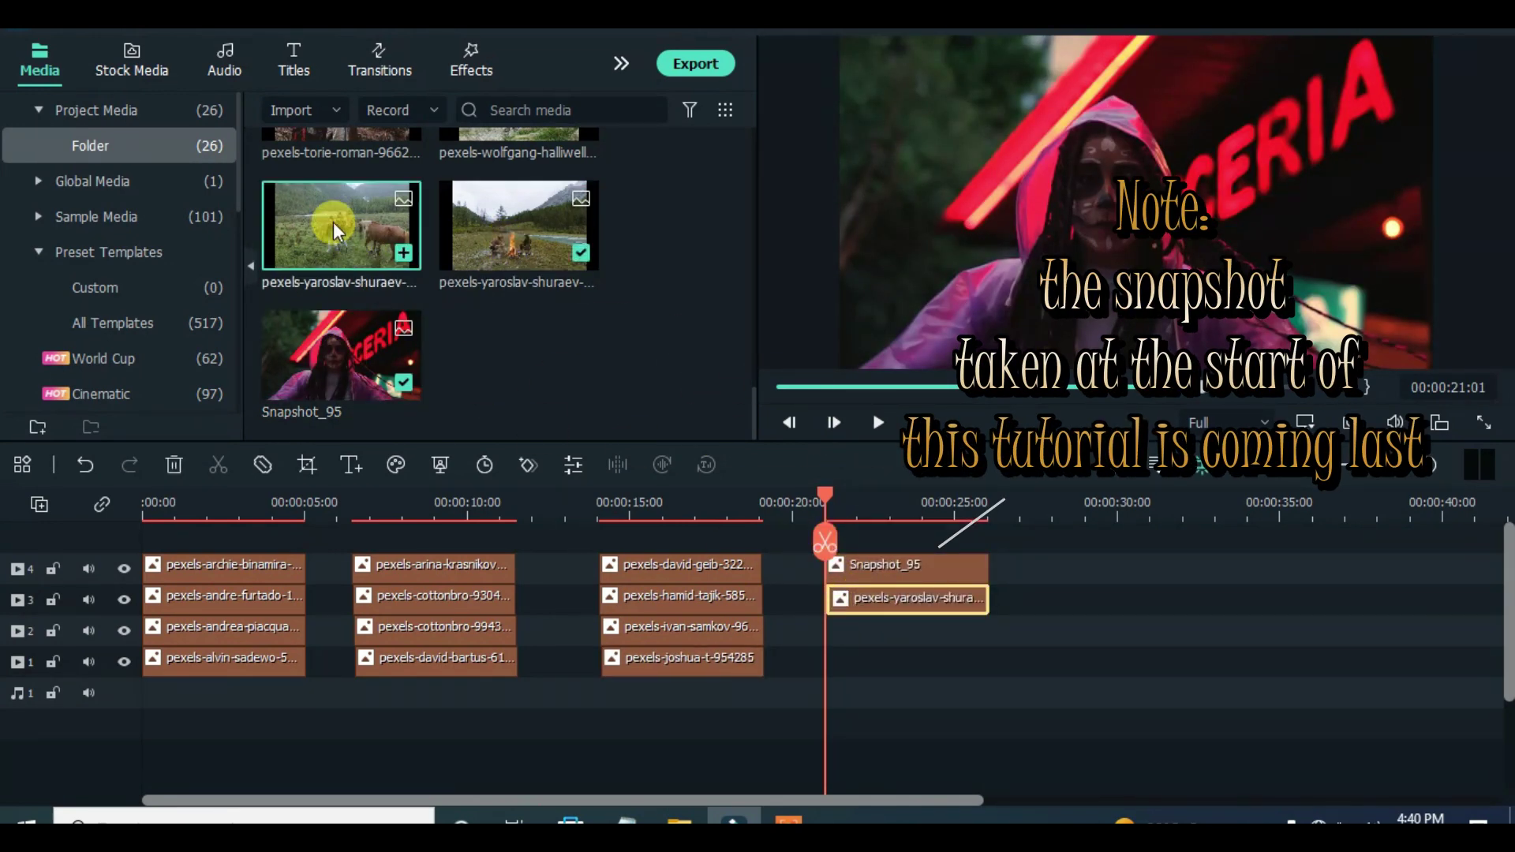
drag(329, 238, 848, 629)
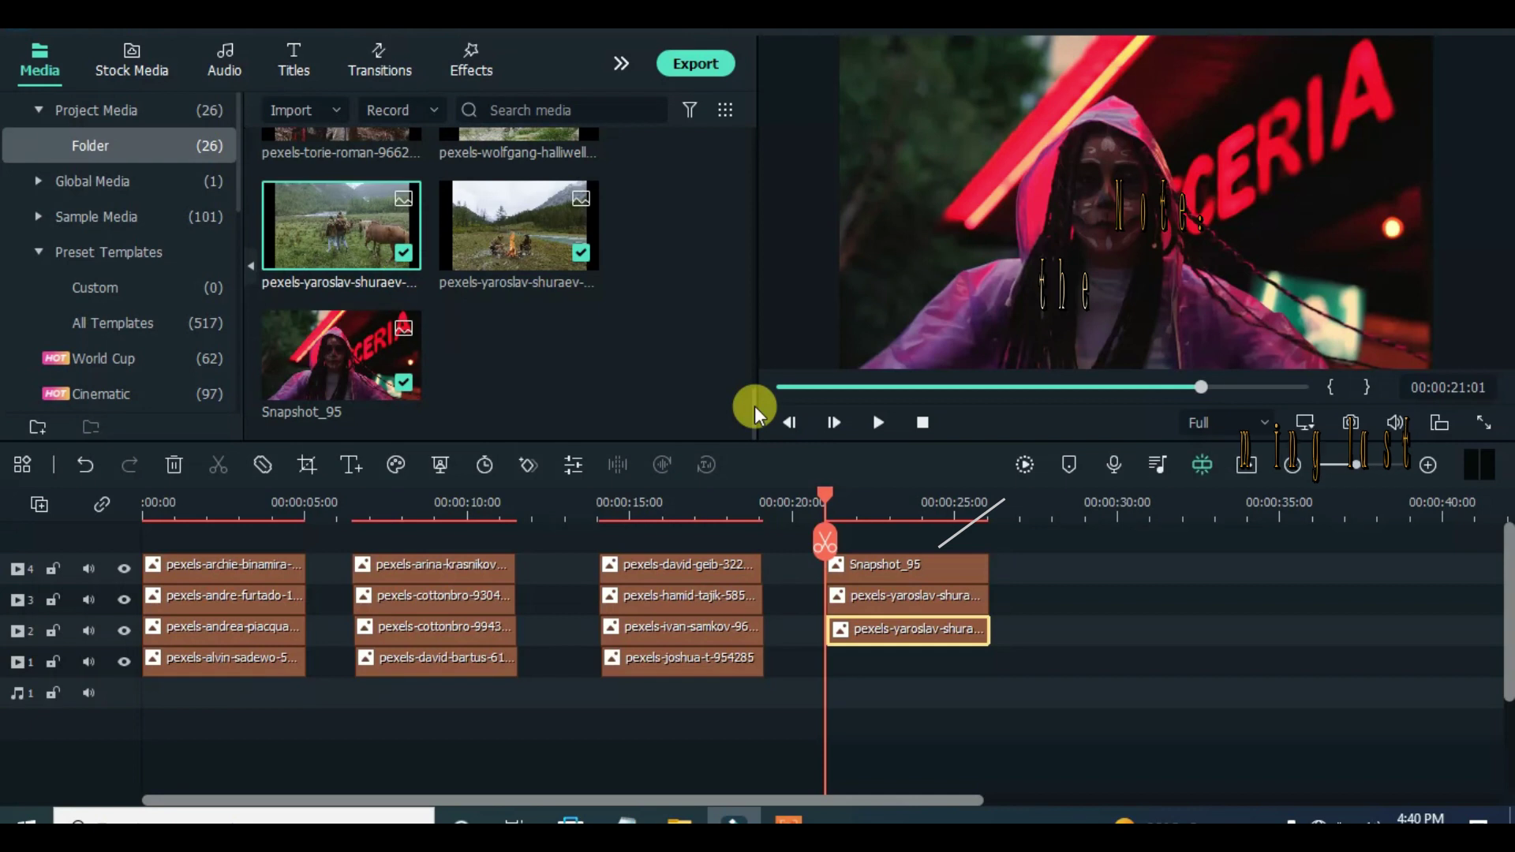
drag(754, 407, 756, 361)
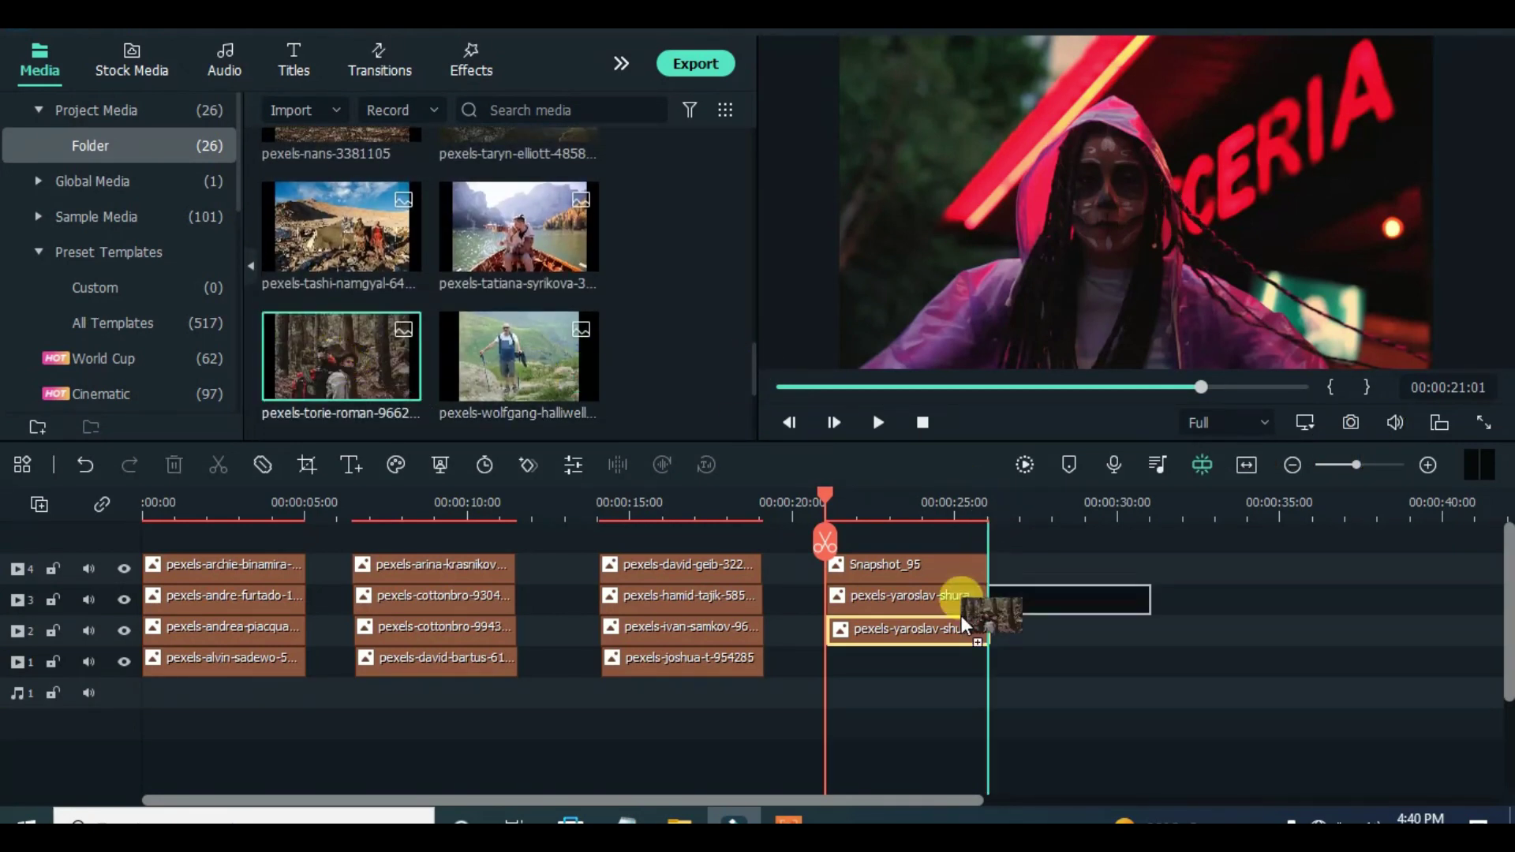
drag(837, 665, 840, 664)
Copy the effects of the first clip on video track 4 and paste them onto the other three clips on that track.
drag(830, 490, 193, 507)
click(224, 566)
right_click(226, 562)
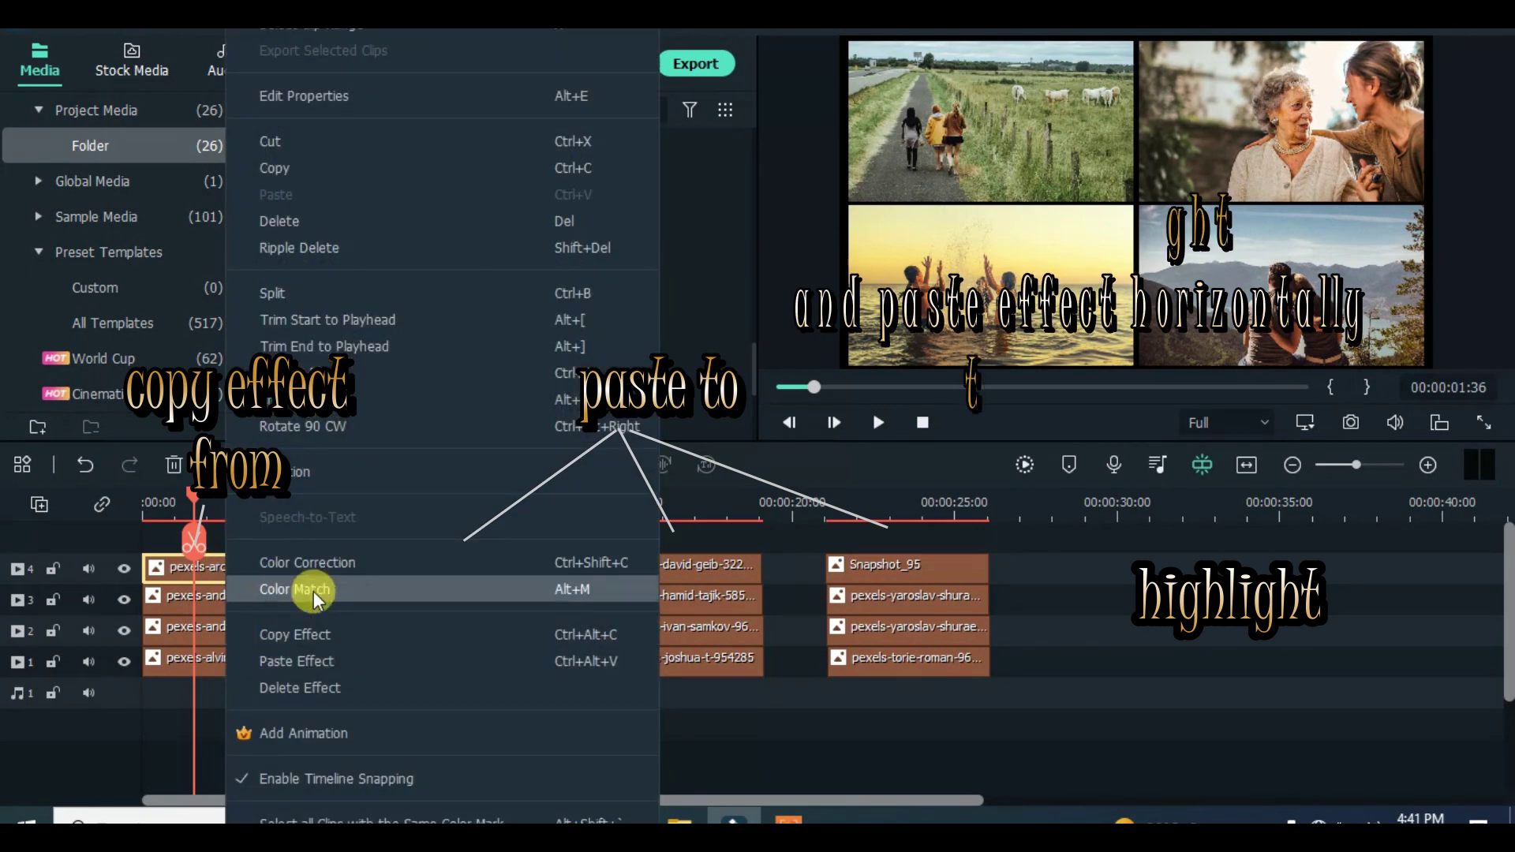
click(260, 634)
drag(400, 528, 916, 566)
right_click(696, 567)
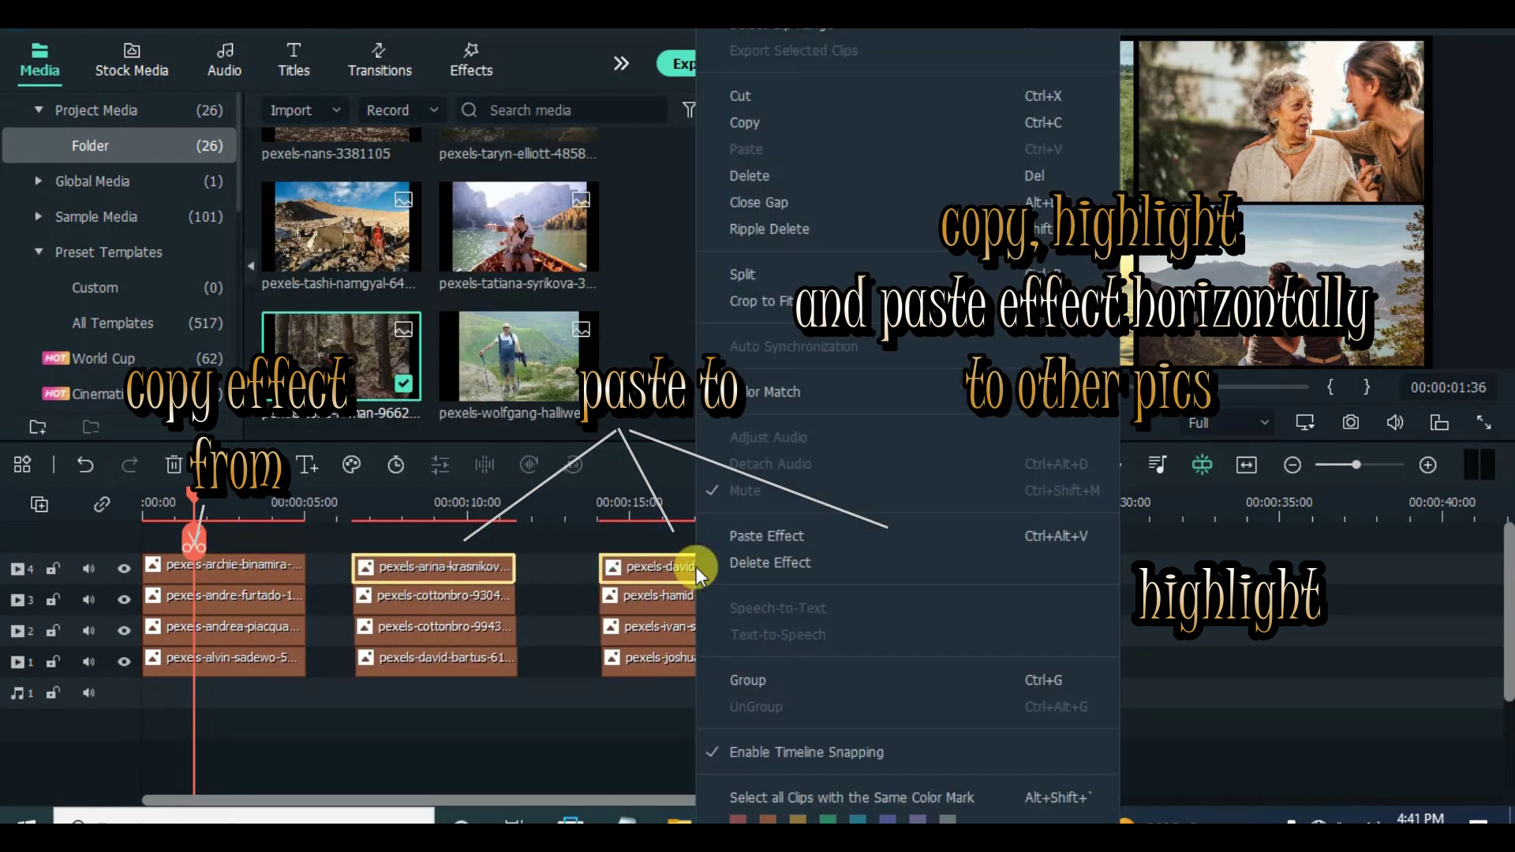
click(793, 533)
Copy the effects of the first clip on video track 3 and paste them onto the other three clips on that track.
click(237, 598)
right_click(253, 598)
click(335, 634)
drag(1062, 602, 474, 602)
right_click(456, 600)
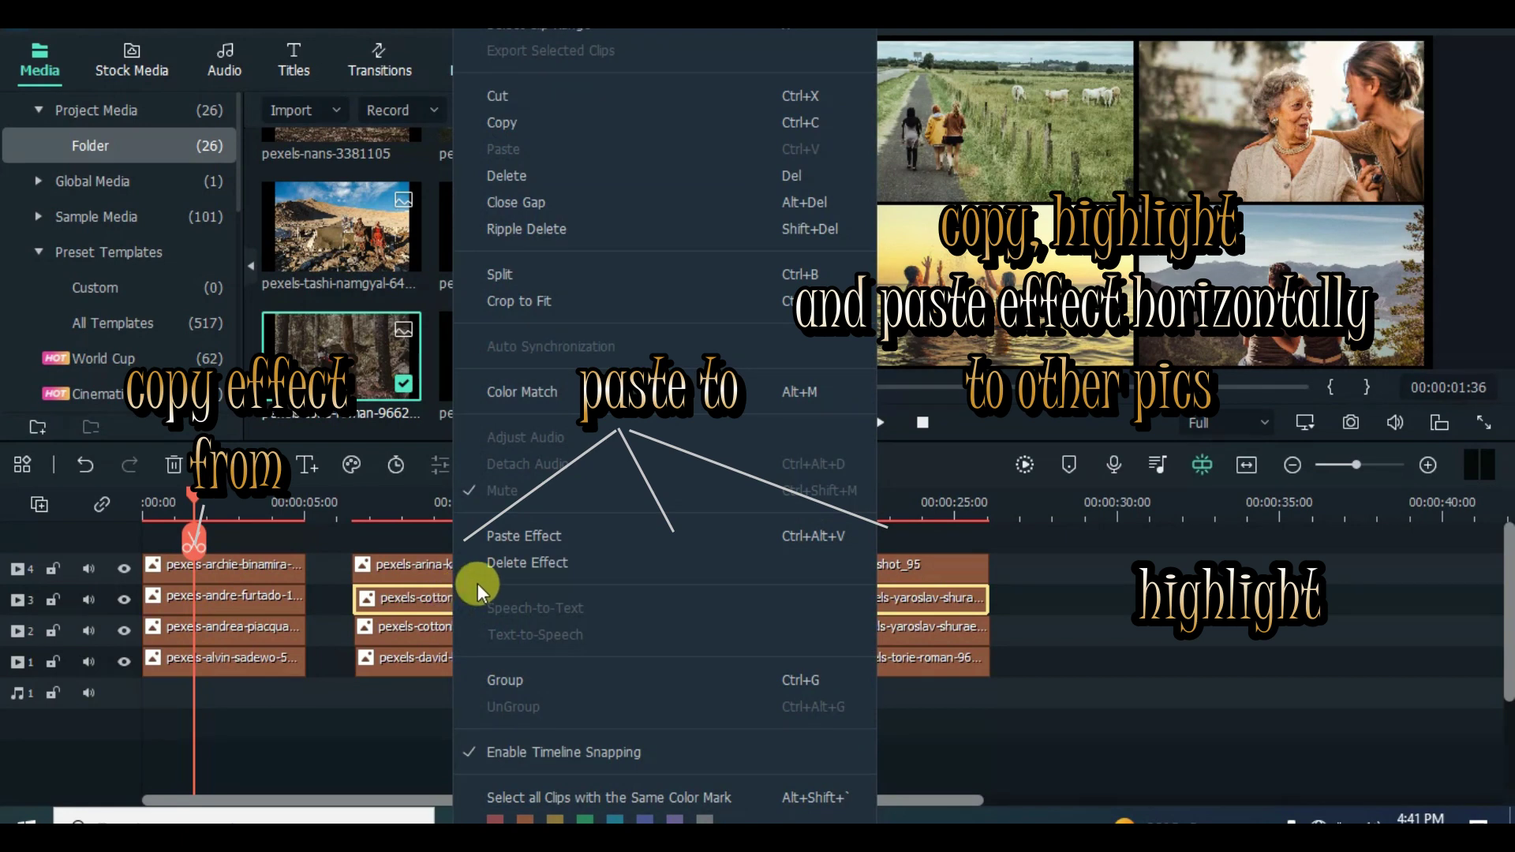
click(534, 536)
Copy the effects of the first clip on video track 2 and paste them onto the other three clips on that track.
click(243, 625)
right_click(243, 625)
click(325, 630)
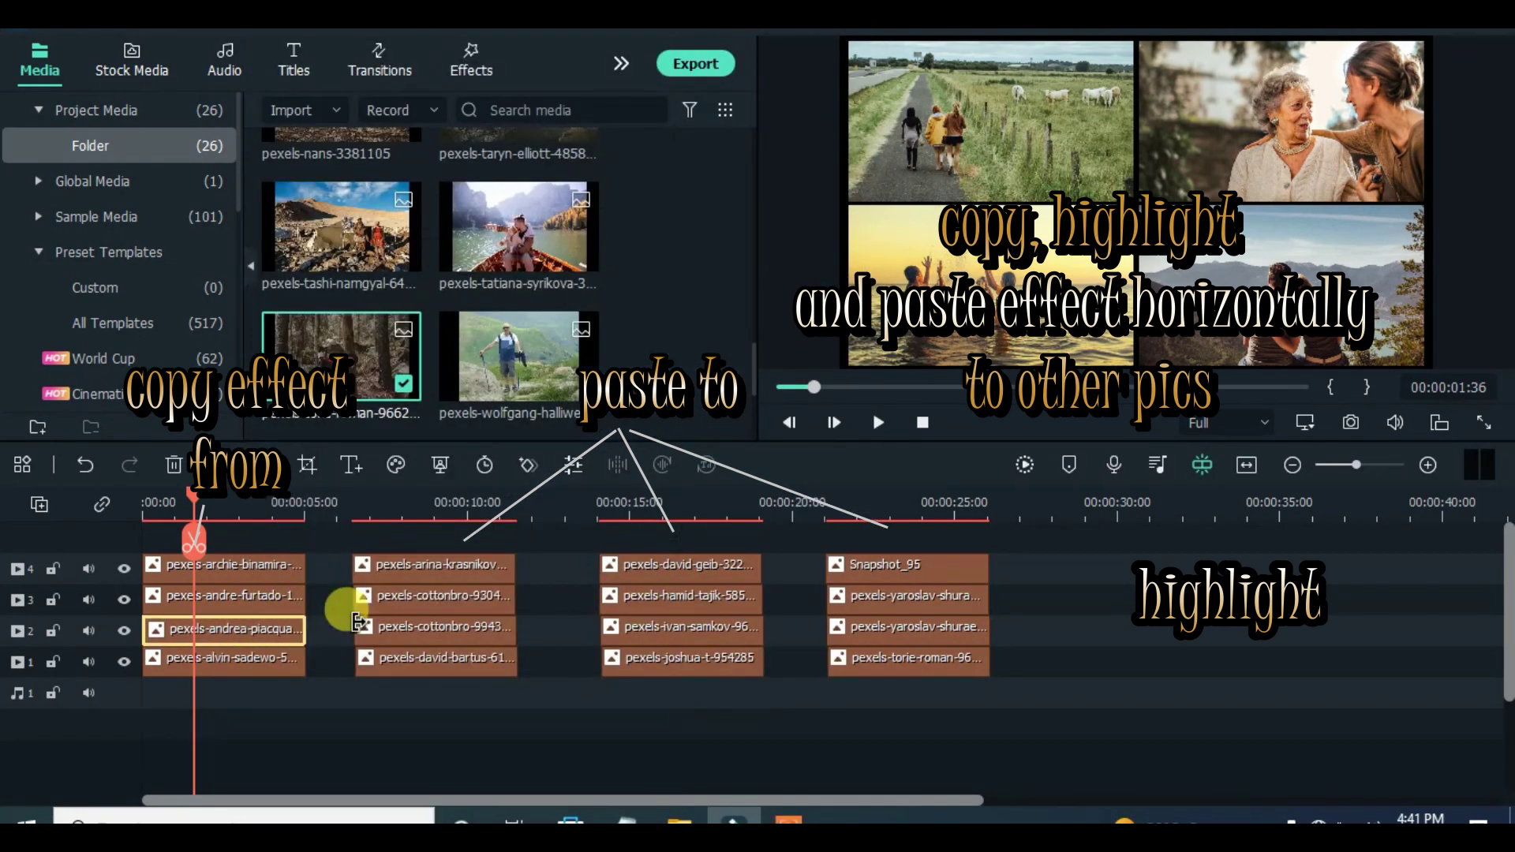
drag(1064, 628, 902, 627)
drag(1046, 628, 443, 627)
right_click(443, 627)
click(505, 539)
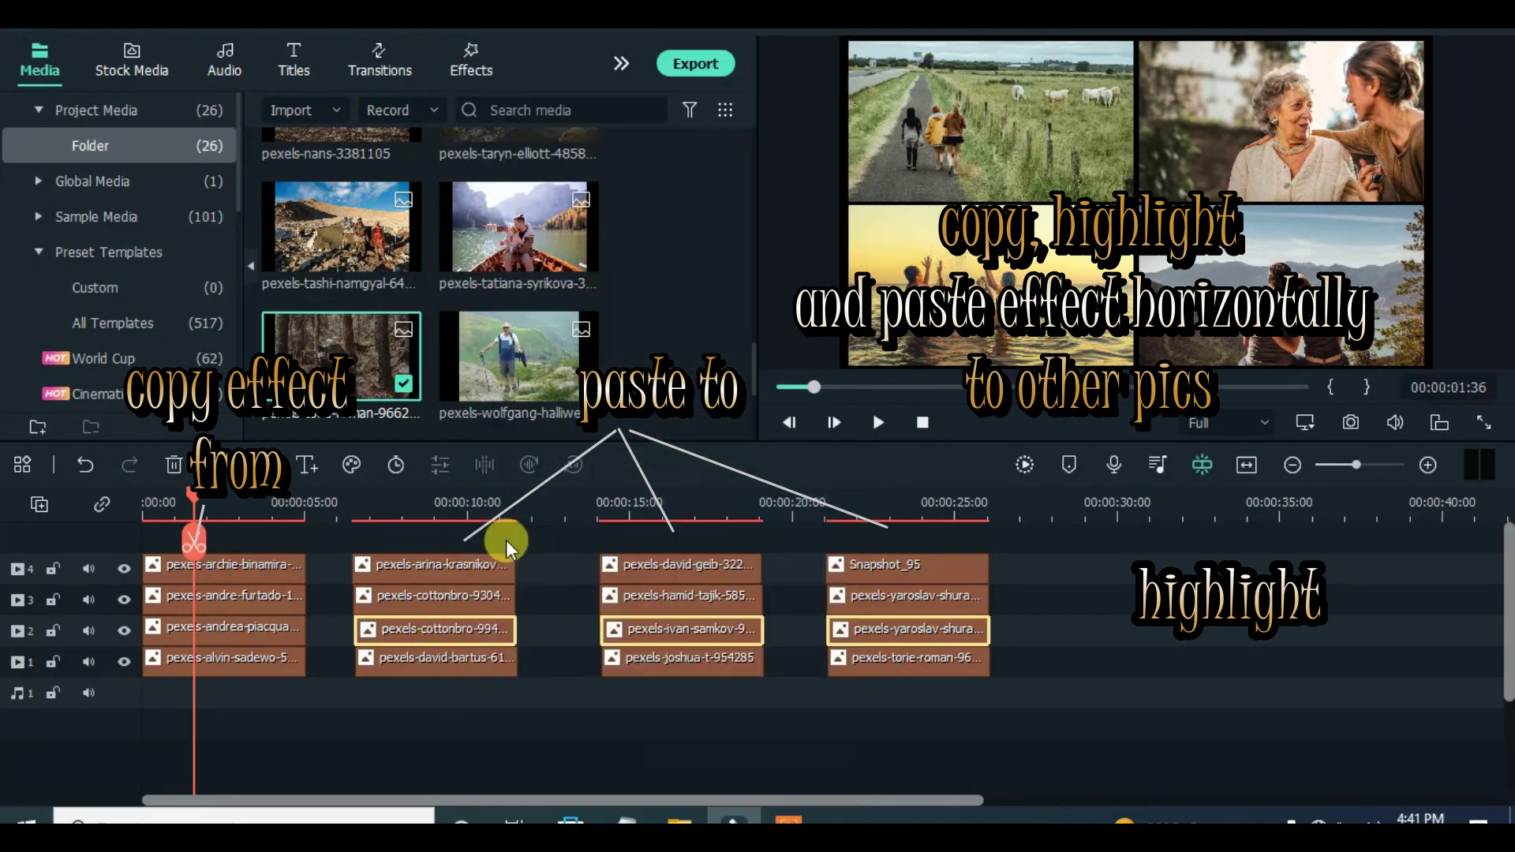
Copy the first clip's effects on video track 1 to the other three clips there, and preview the resulting photo grids.
click(253, 652)
right_click(253, 651)
click(334, 630)
drag(1098, 658, 453, 669)
right_click(453, 669)
click(465, 531)
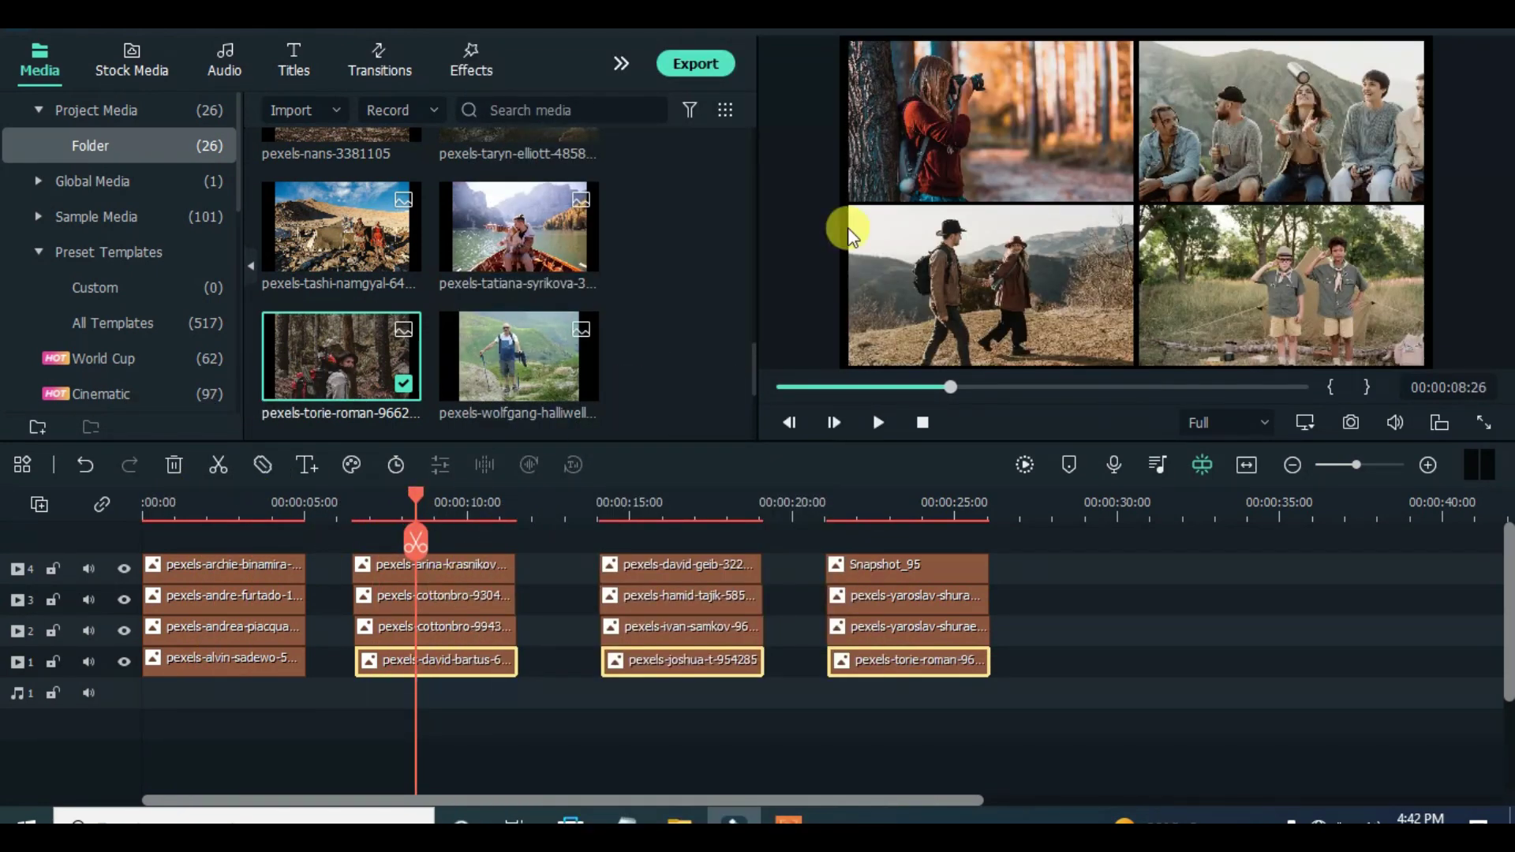
drag(416, 498, 883, 499)
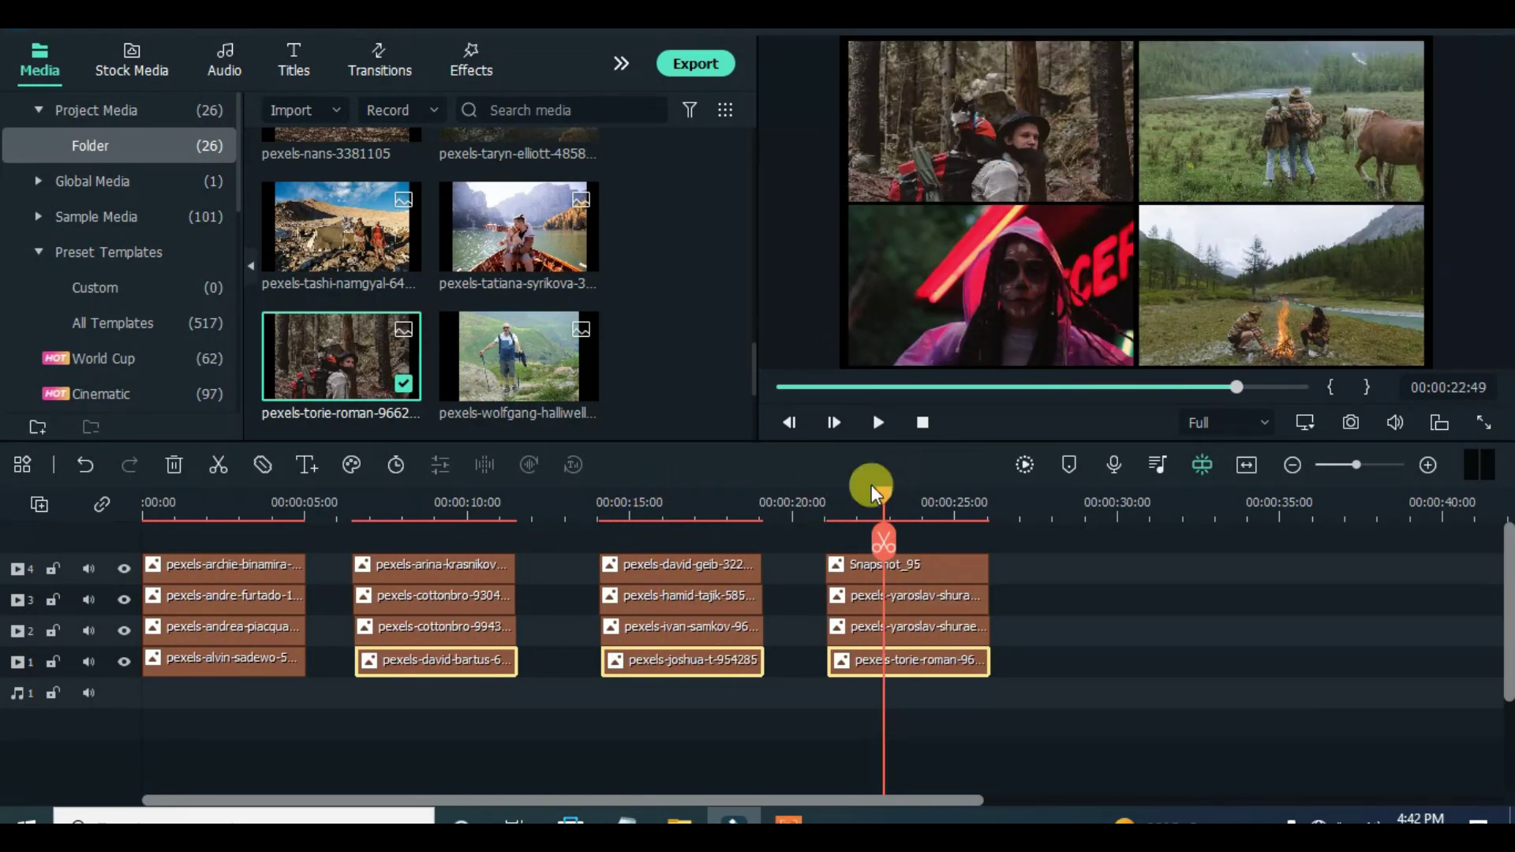
Hide video tracks 4 and 3 and take a PNG snapshot of the first photo group at about 00:00:02:13.
click(163, 501)
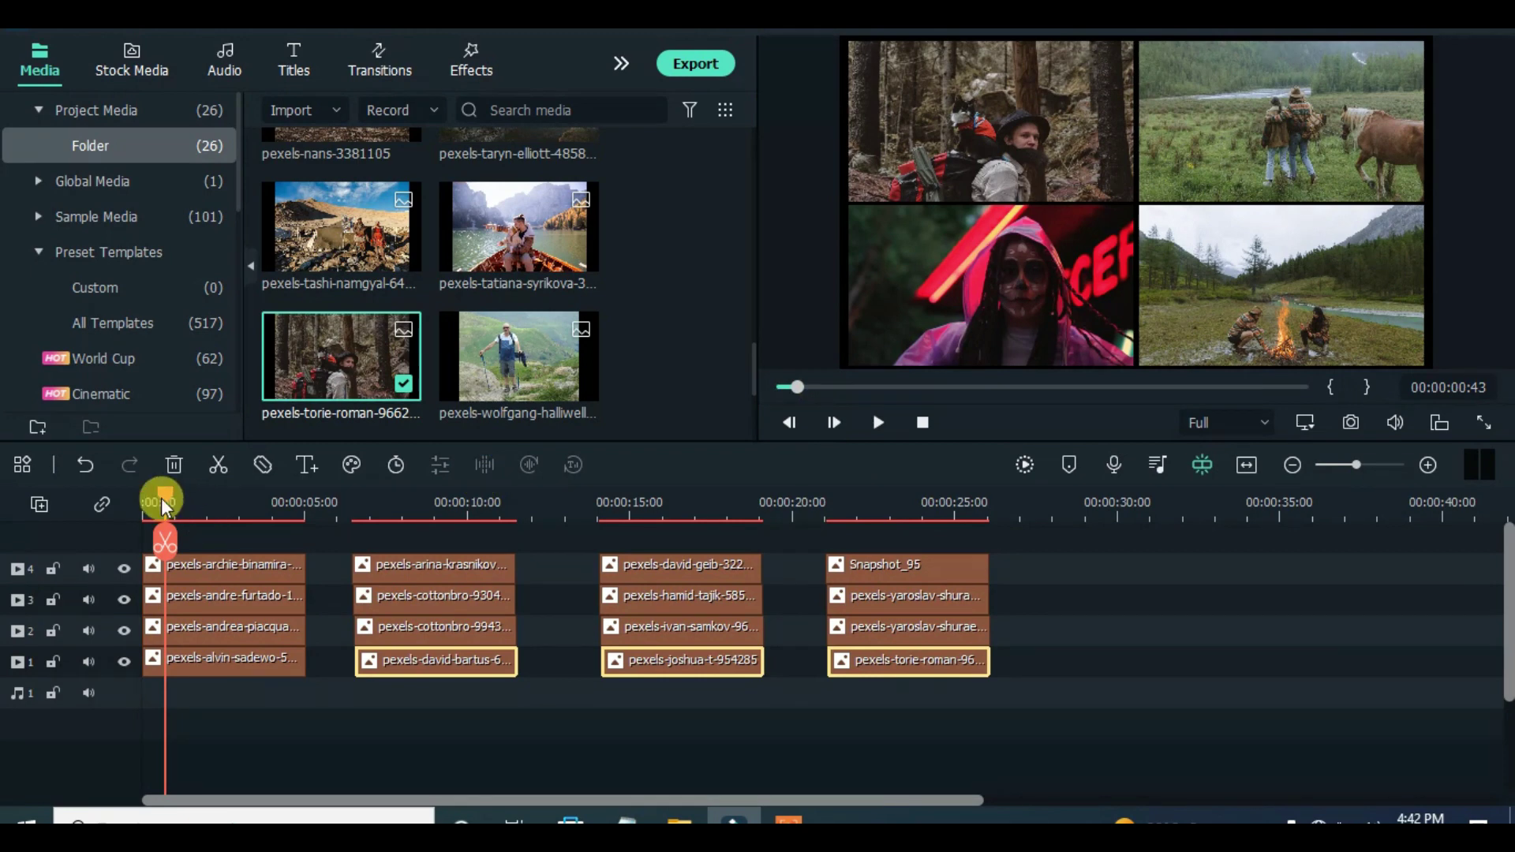
click(124, 568)
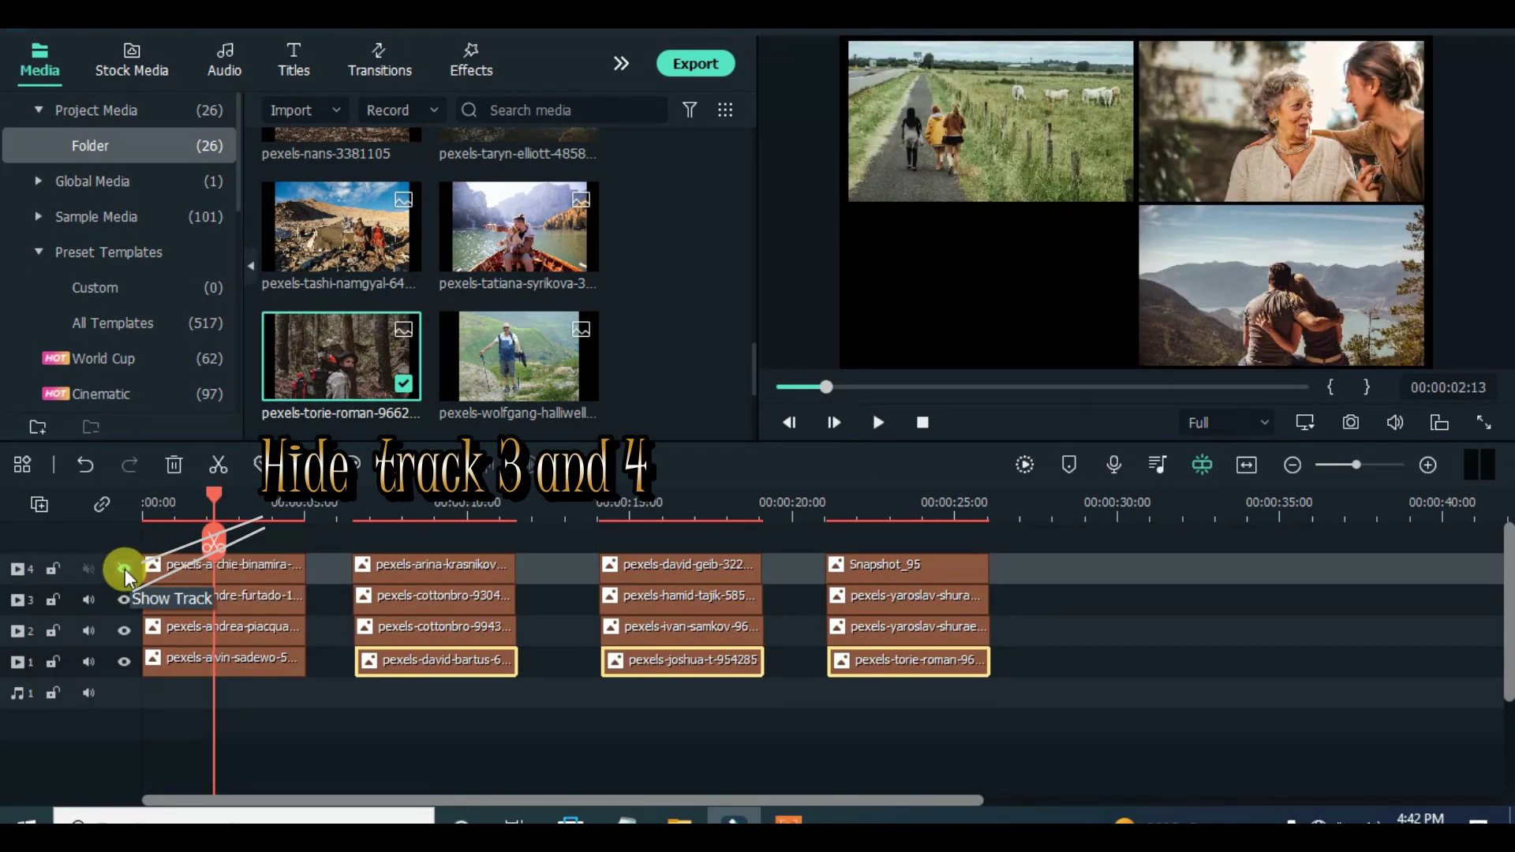
click(125, 598)
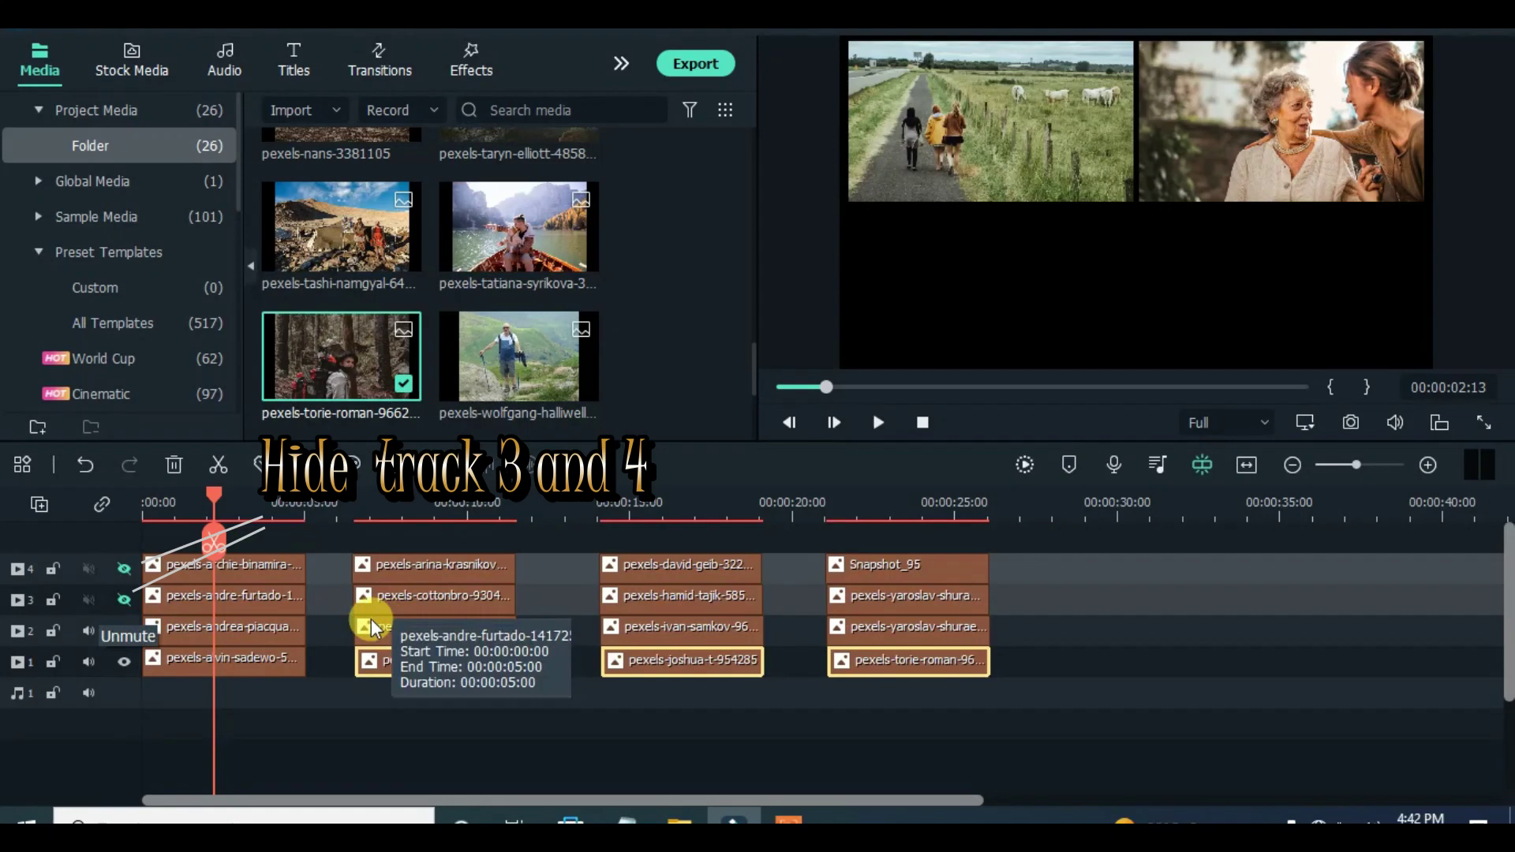
scroll(757, 348, down, 3)
click(1351, 422)
click(813, 435)
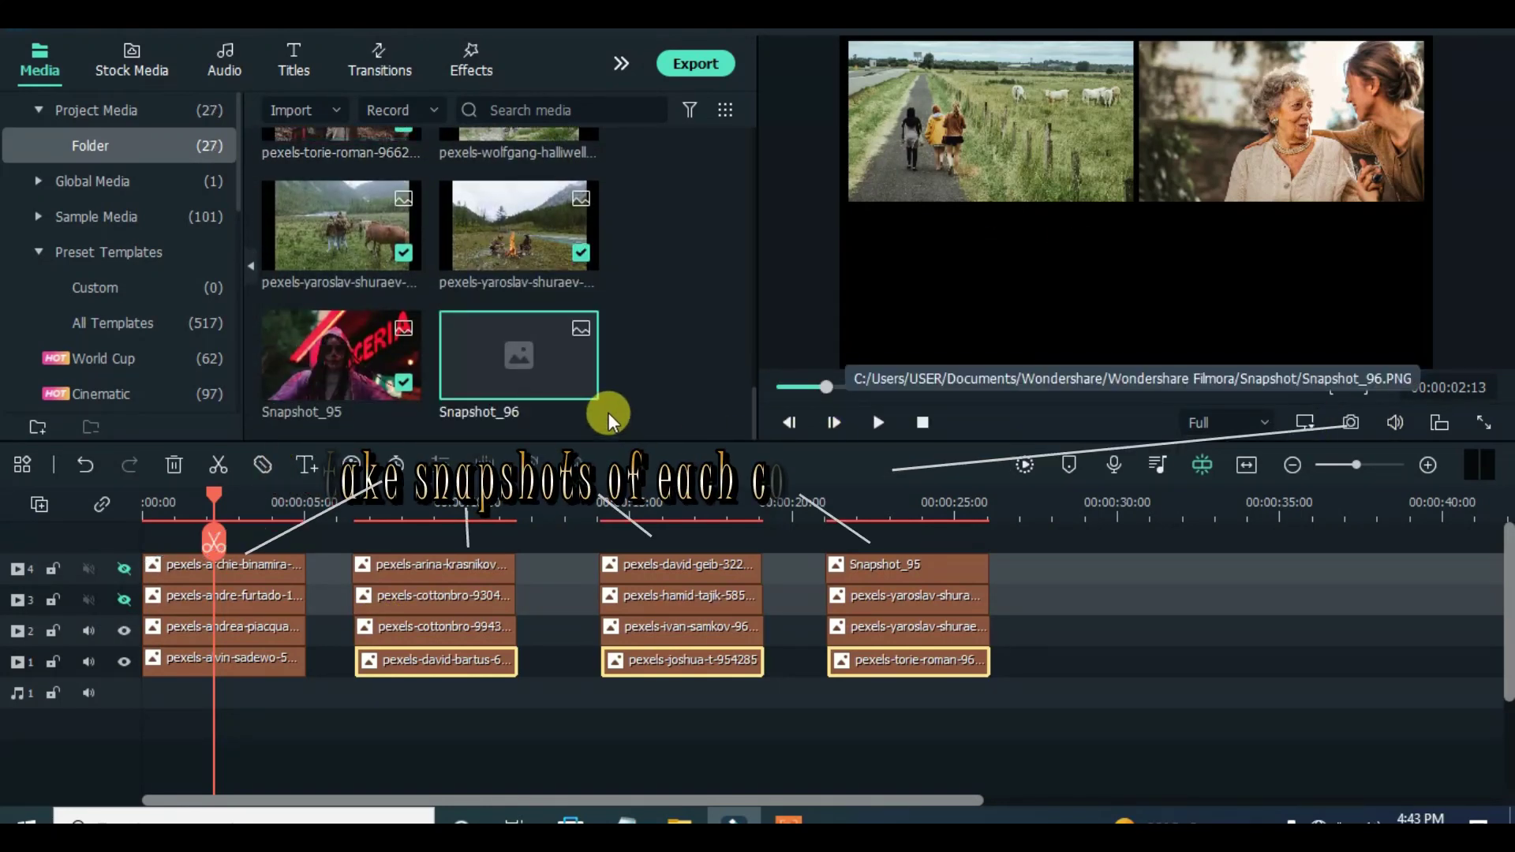
Take PNG snapshots of the second, third and fourth groups' upper photo pairs at about 00:00:08:44, 00:00:17:08 and 00:00:22:49.
drag(213, 495, 426, 499)
click(1351, 423)
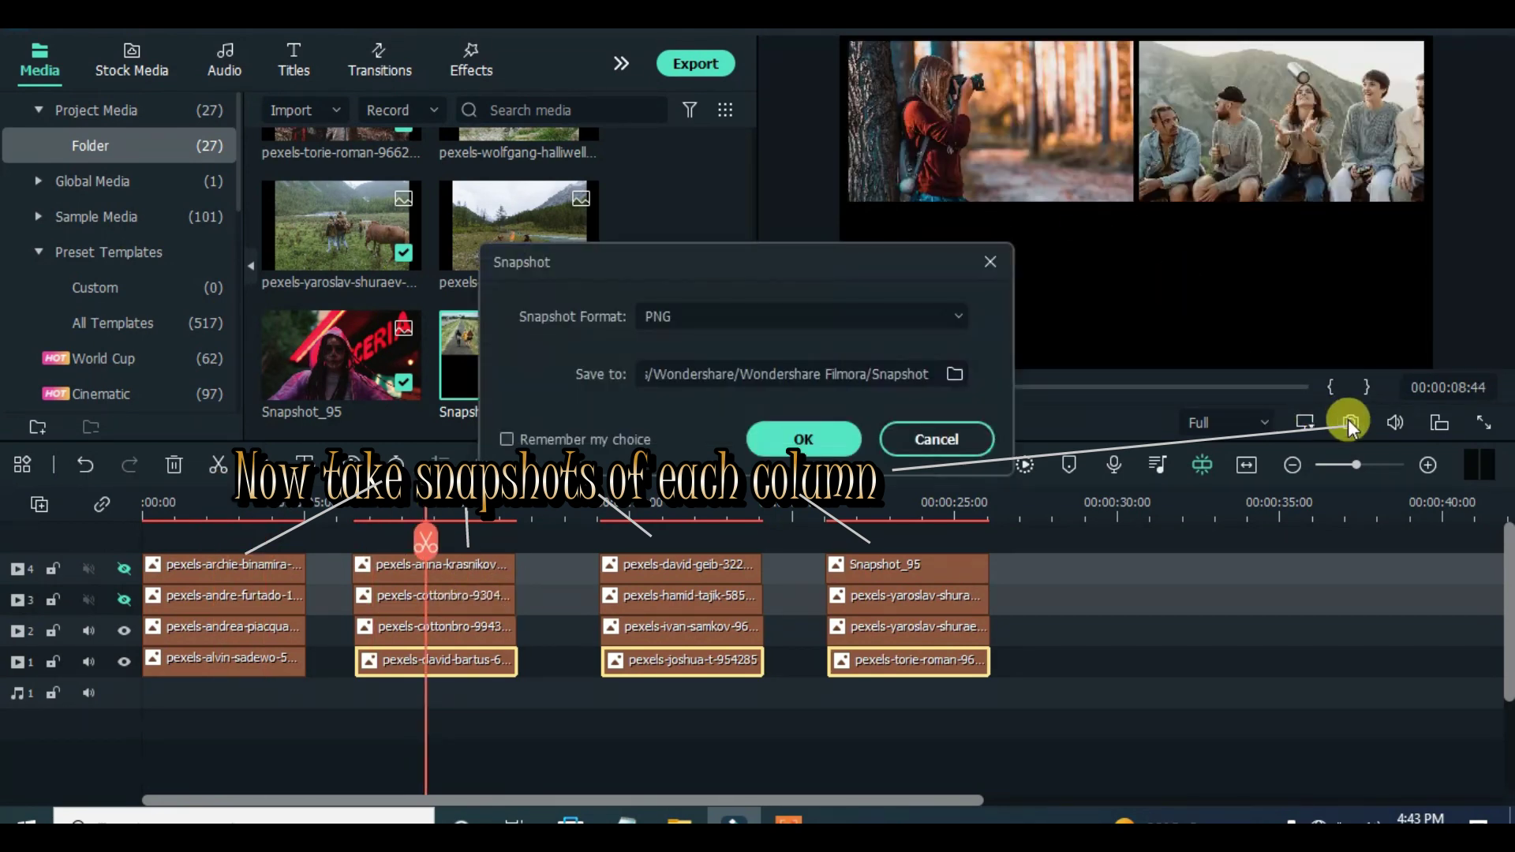
click(799, 436)
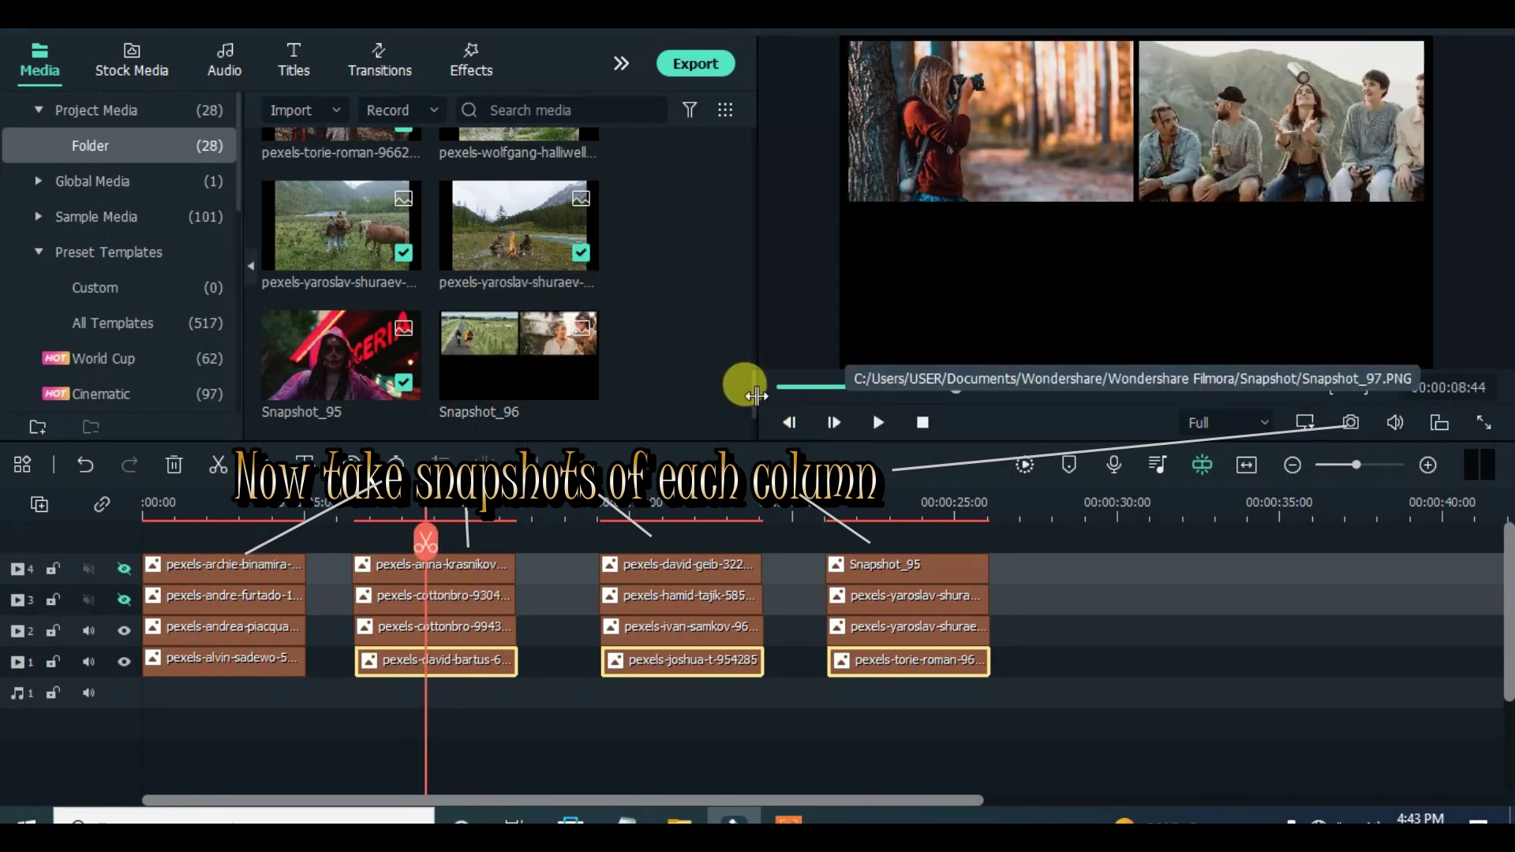
drag(433, 509, 698, 513)
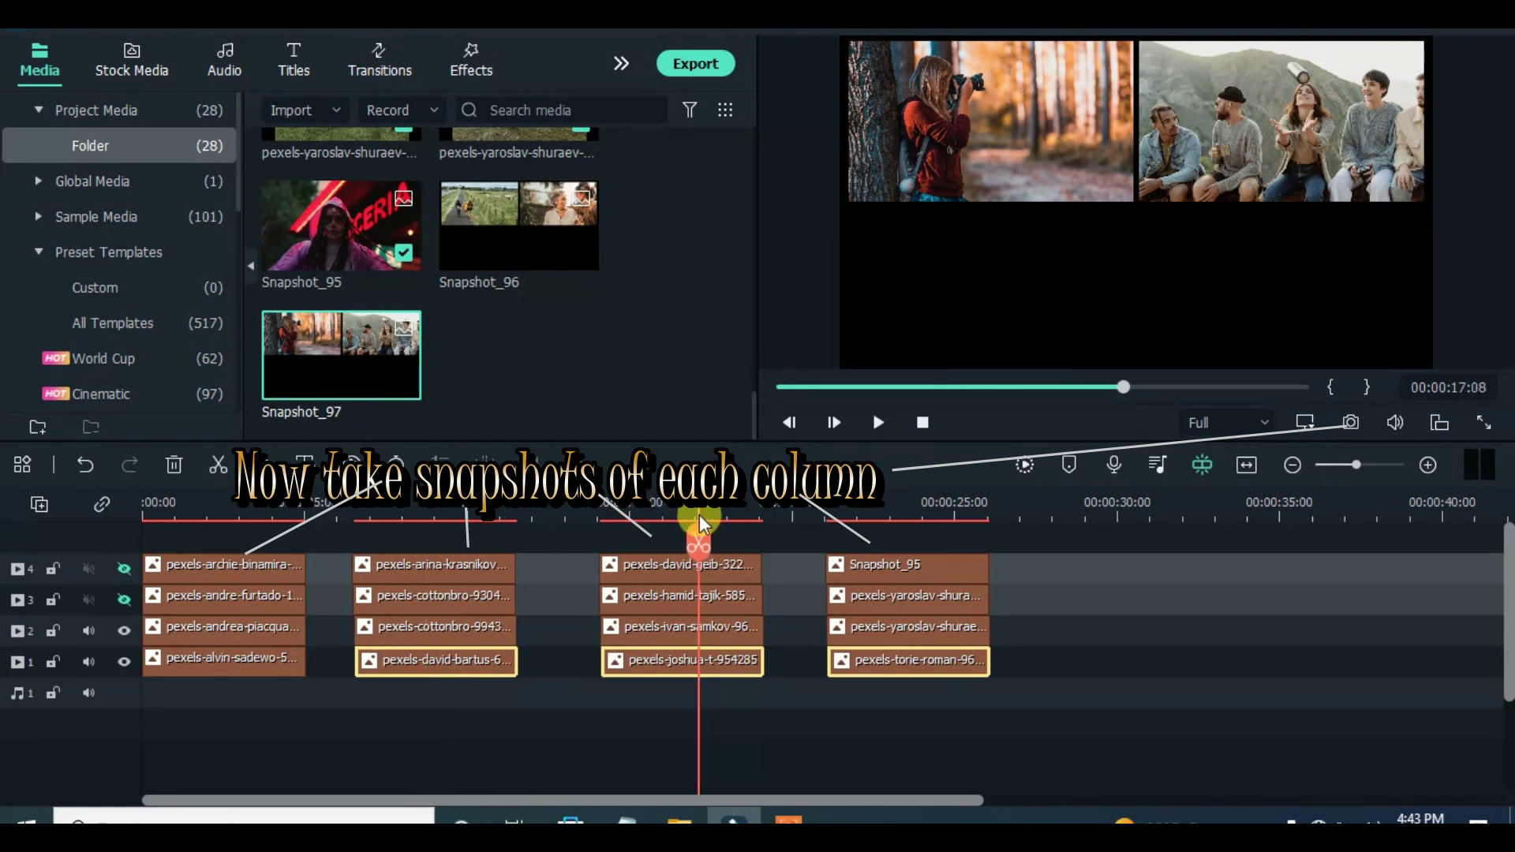
click(1352, 430)
click(798, 440)
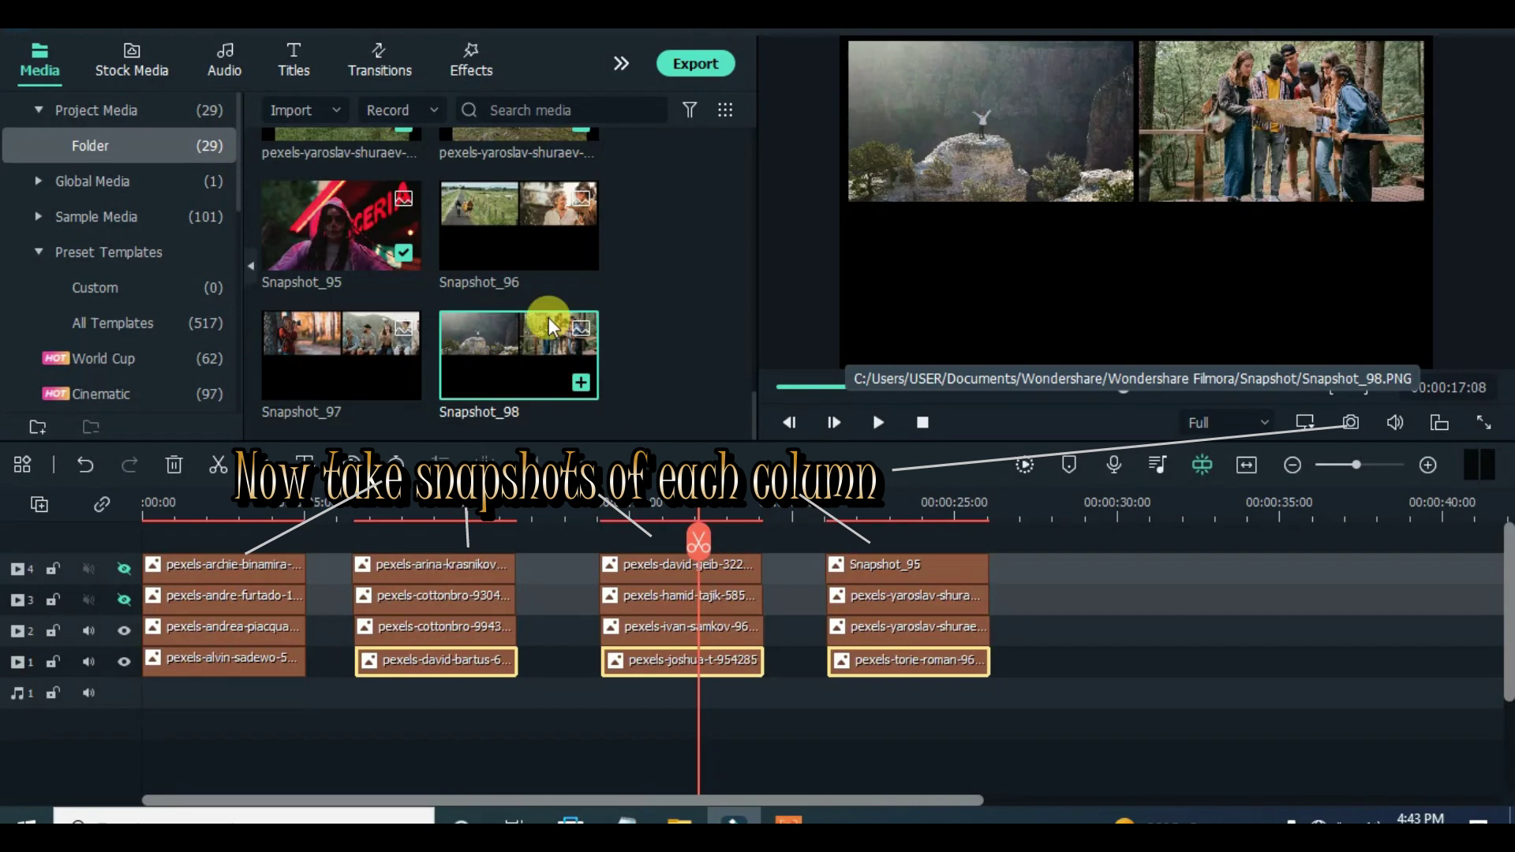
drag(698, 513, 884, 511)
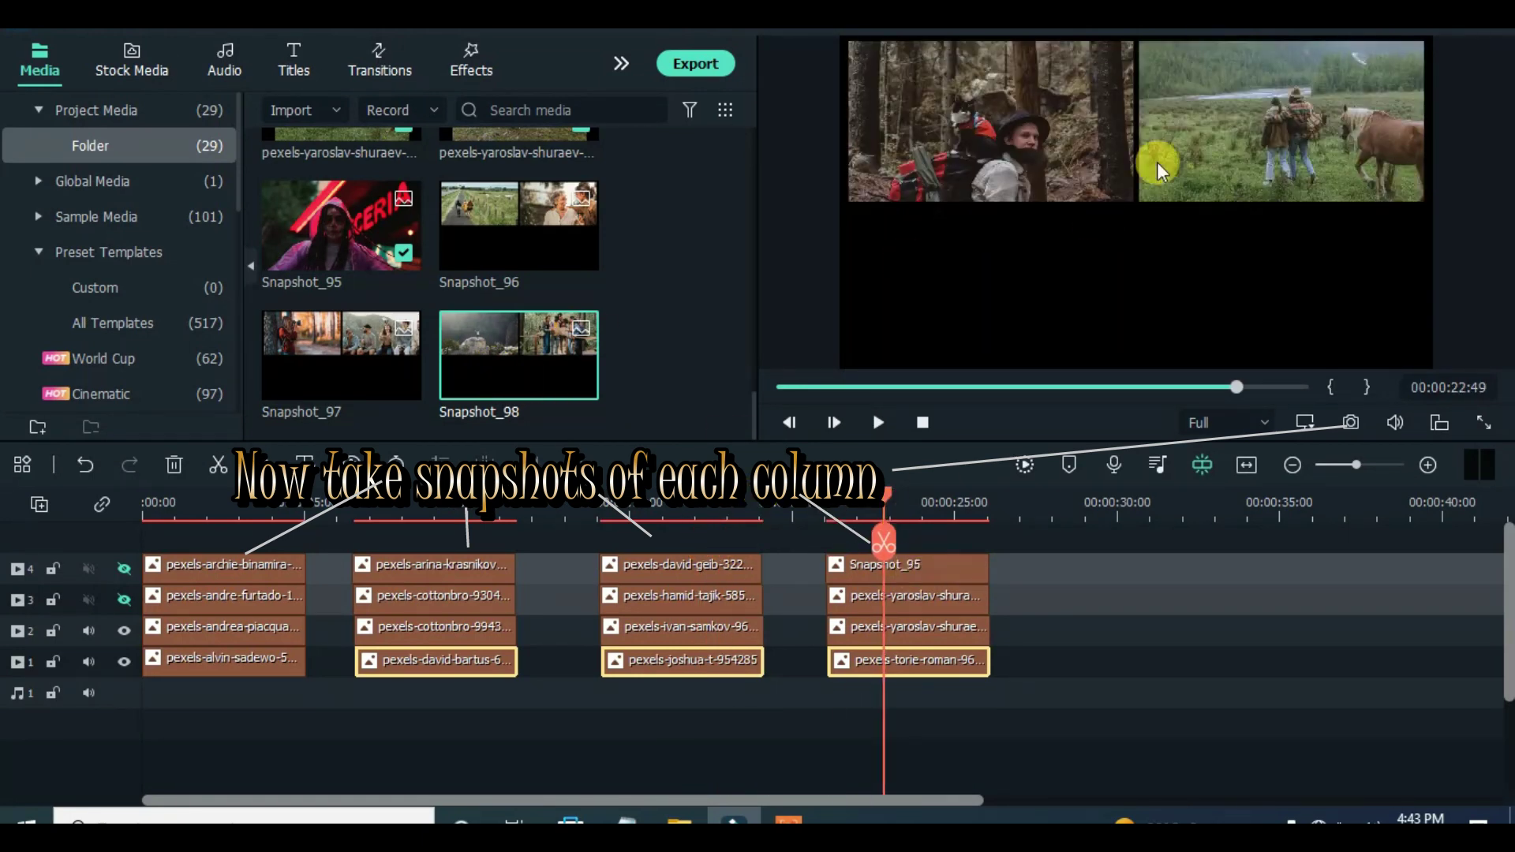
click(1352, 430)
click(800, 437)
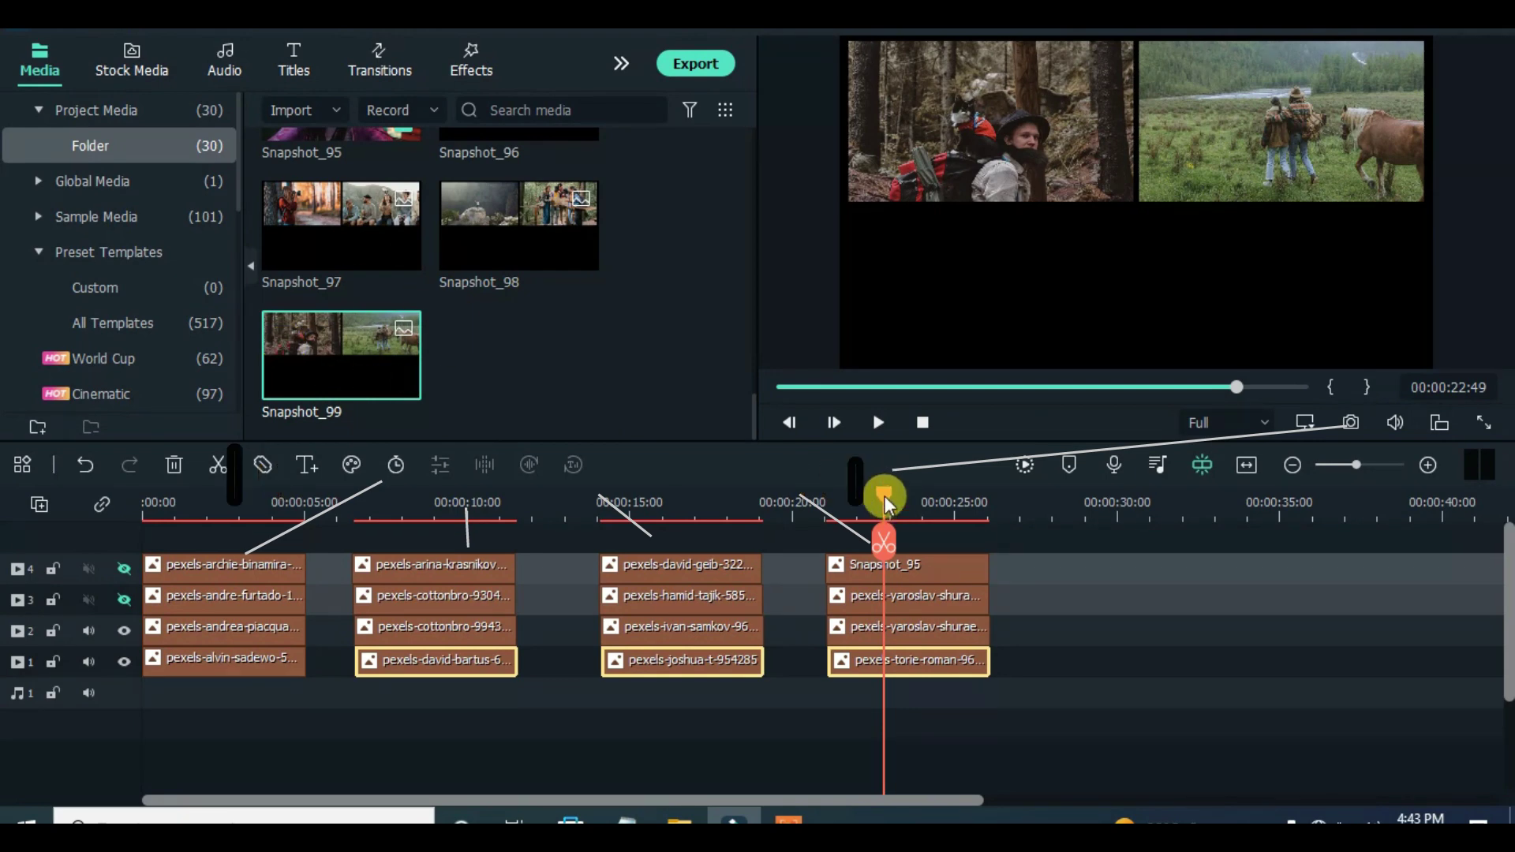
Return the playhead to the first photo group at about 00:00:02:31 and unhide video tracks 4 and 3.
drag(883, 497, 704, 501)
drag(240, 511, 224, 511)
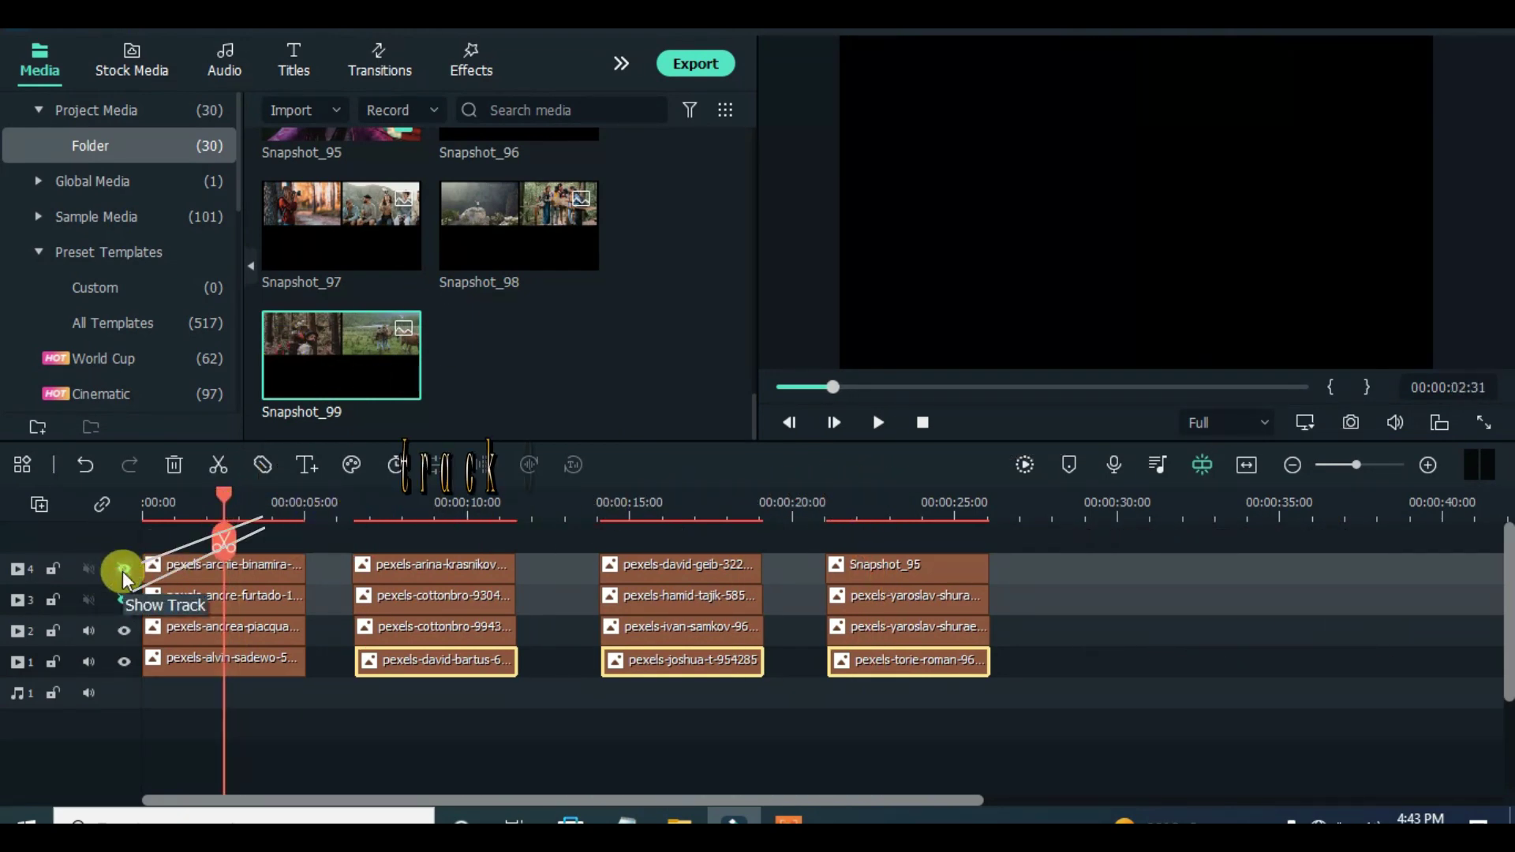
click(121, 569)
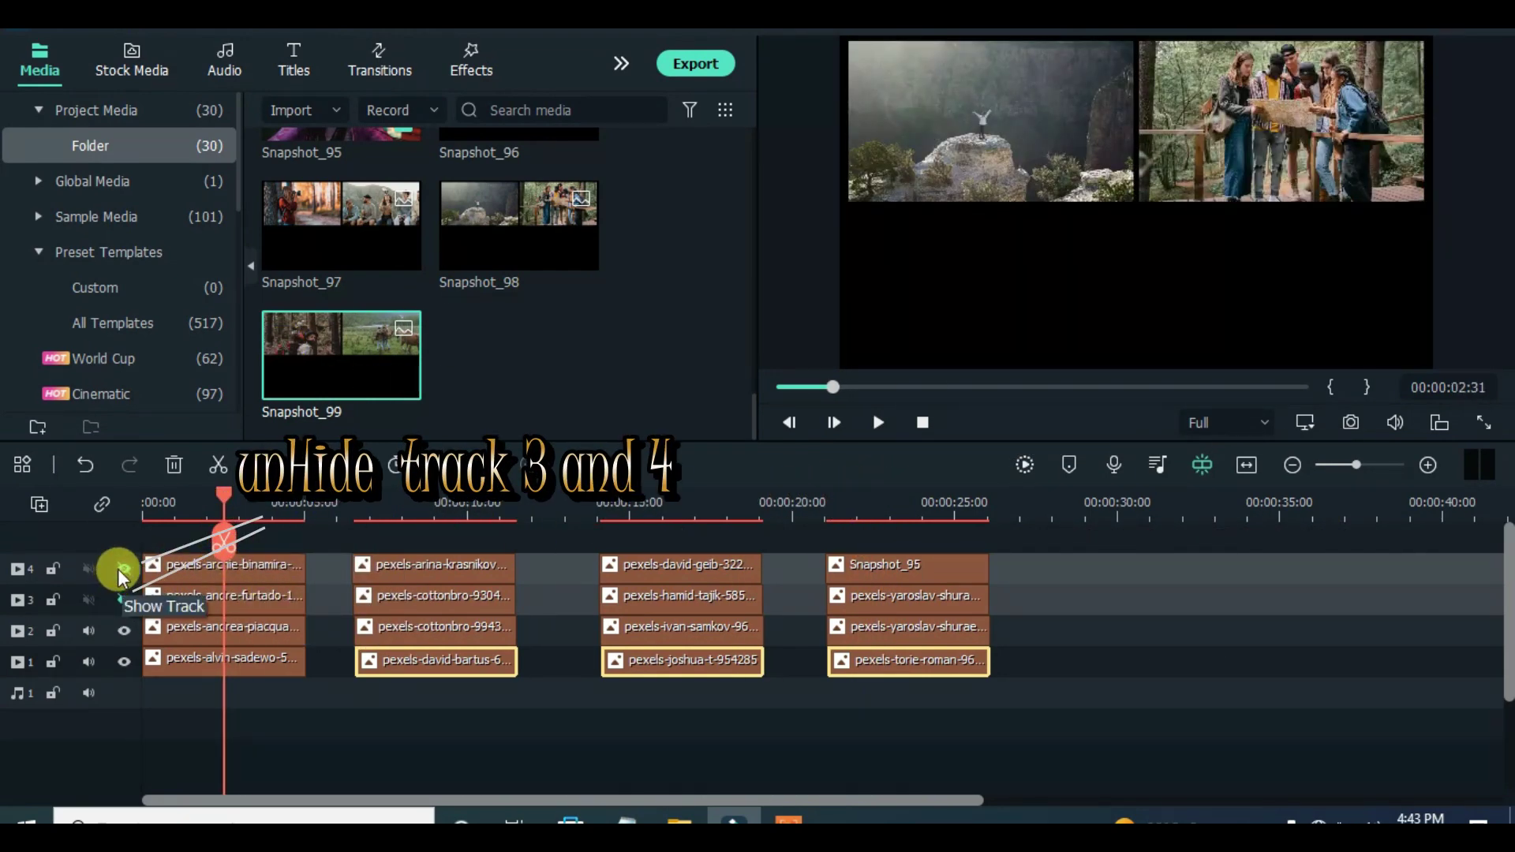
click(124, 600)
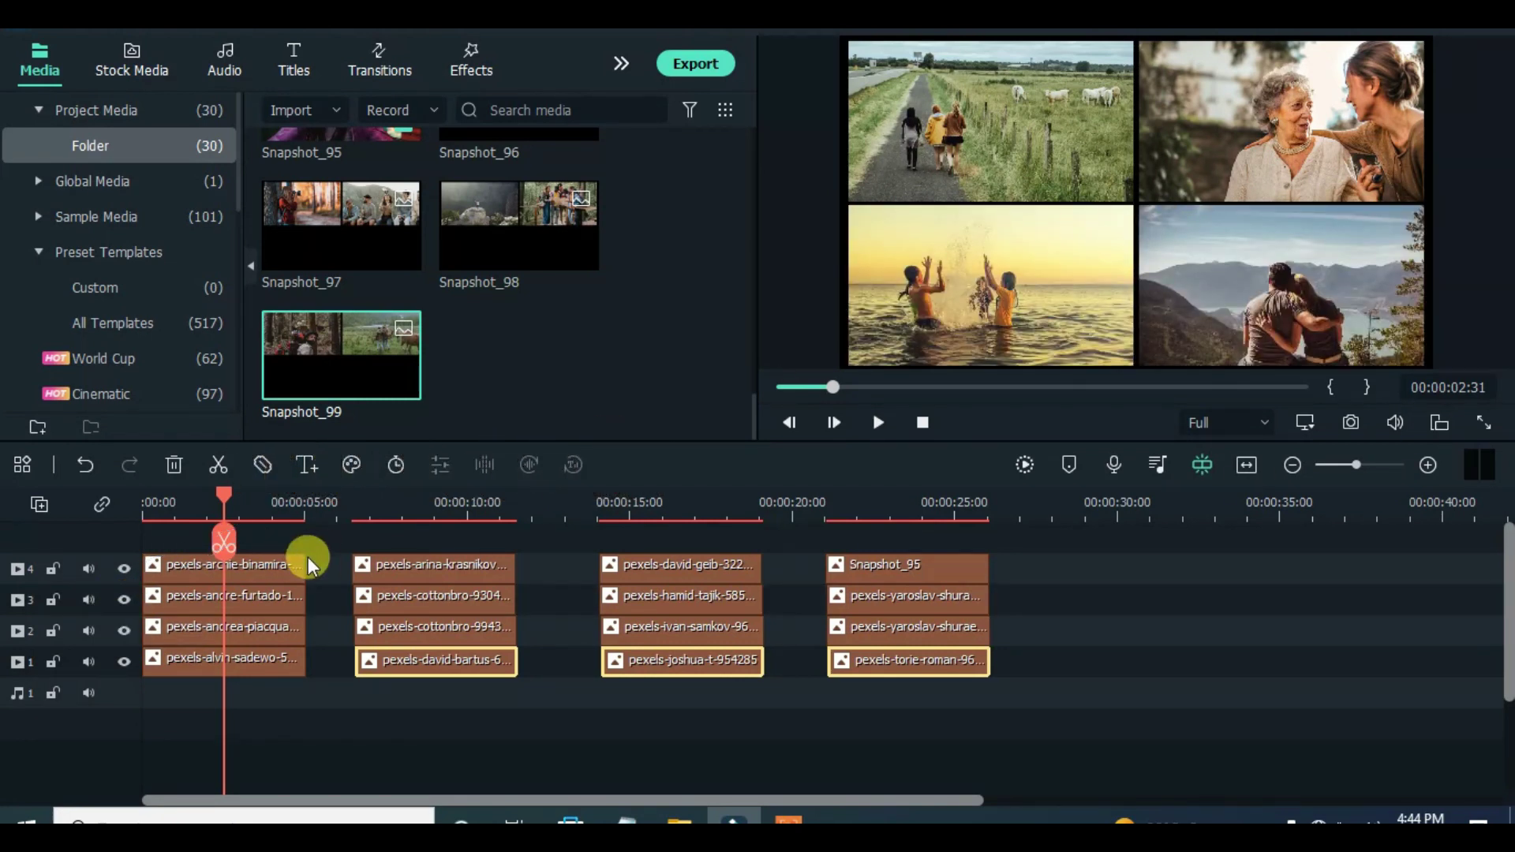
Hide video tracks 2 and 1 and take a PNG snapshot of the first group's lower photo pair.
click(124, 628)
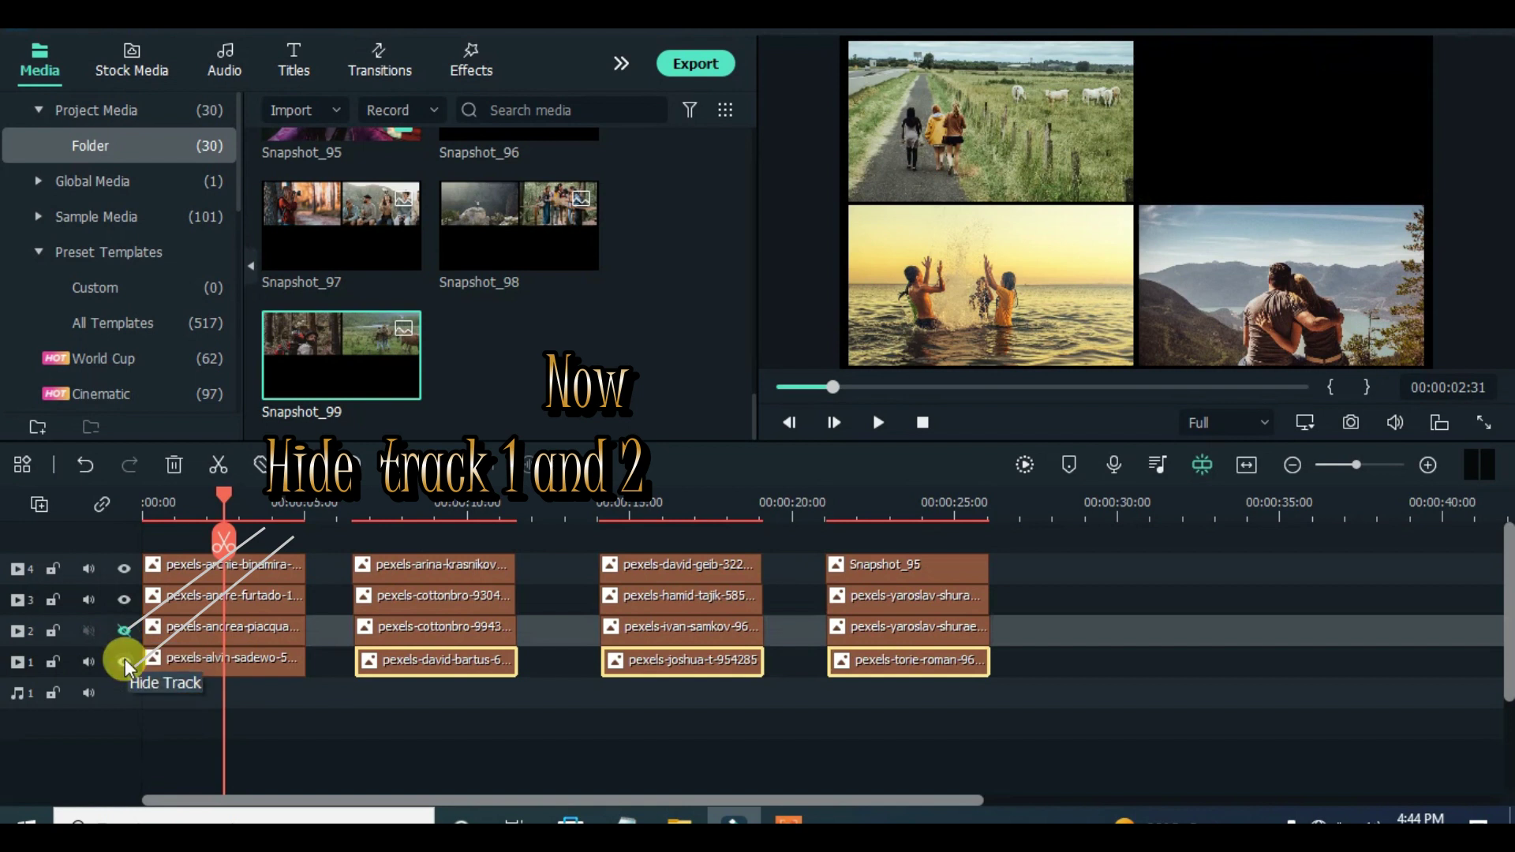
click(124, 661)
click(1370, 426)
click(826, 438)
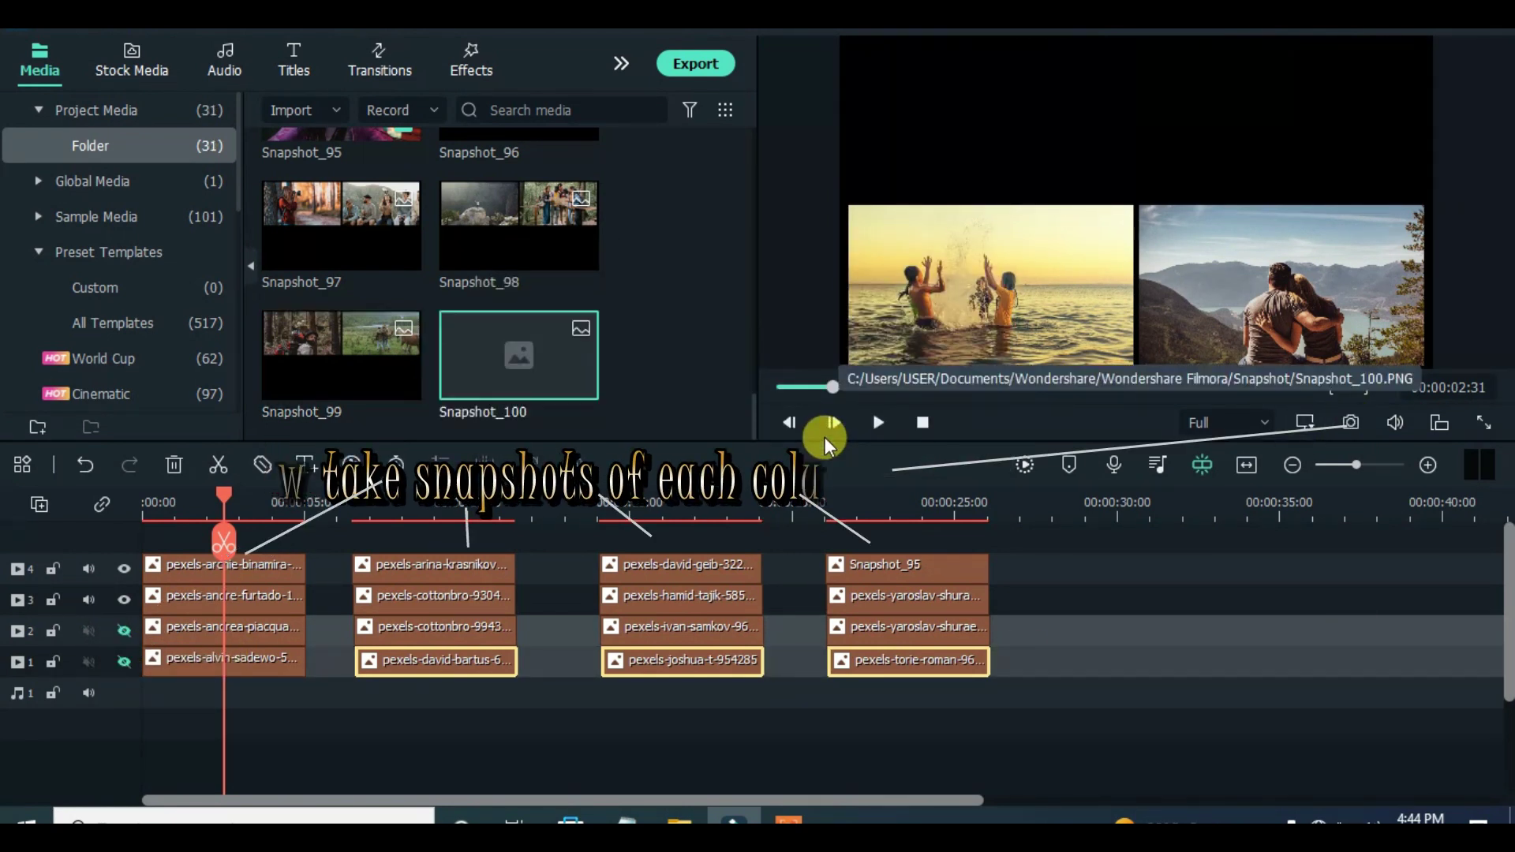
Take PNG snapshots of the second, third and fourth groups' lower photo pairs at about 00:00:08:17, 00:00:16:06 and 00:00:23:32.
drag(221, 494, 411, 504)
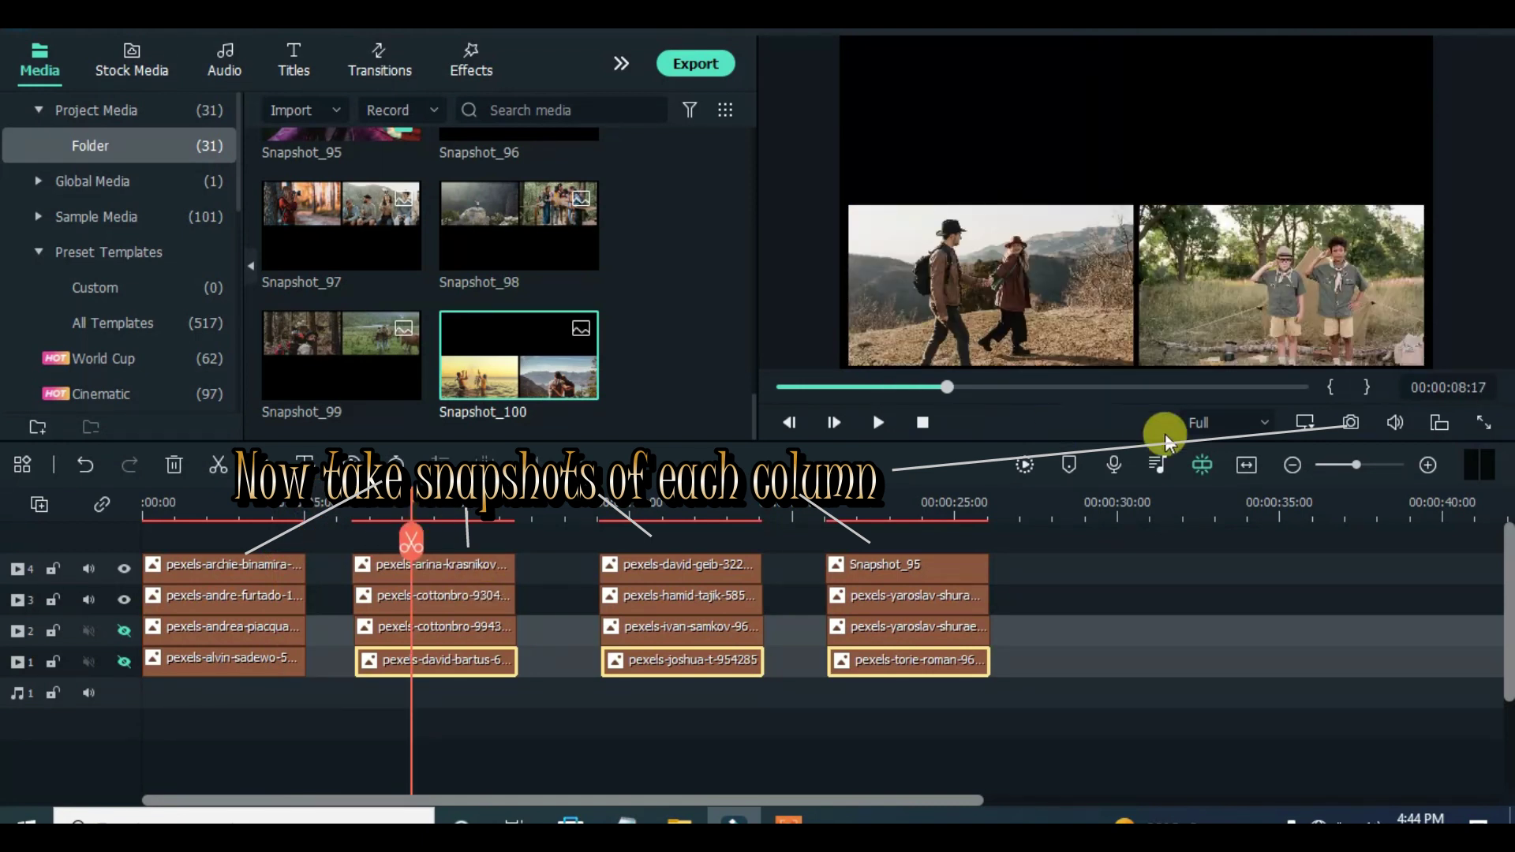
click(1351, 422)
click(798, 440)
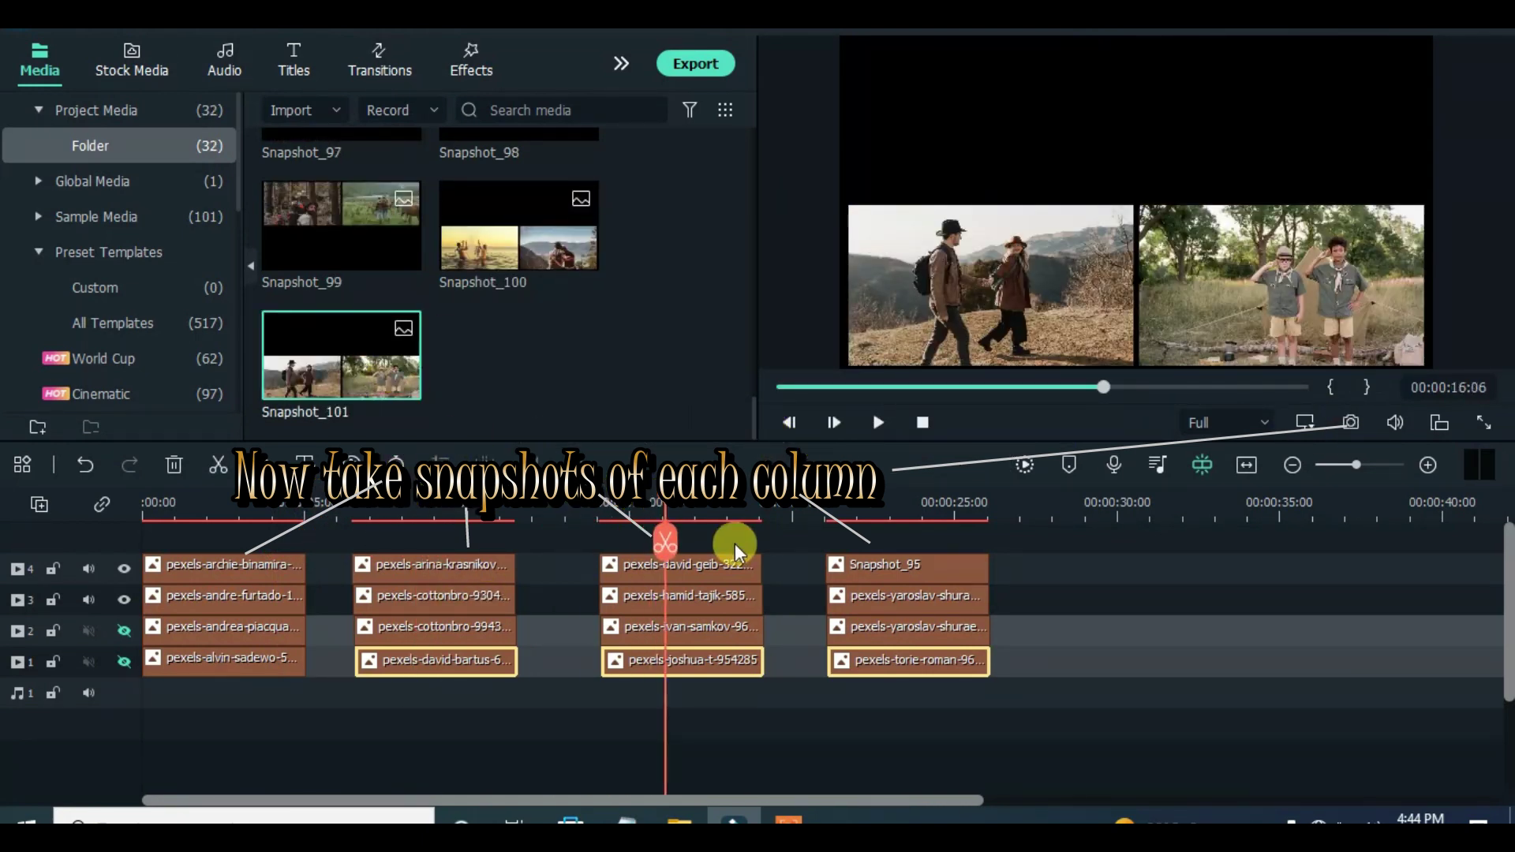
click(1351, 422)
click(798, 439)
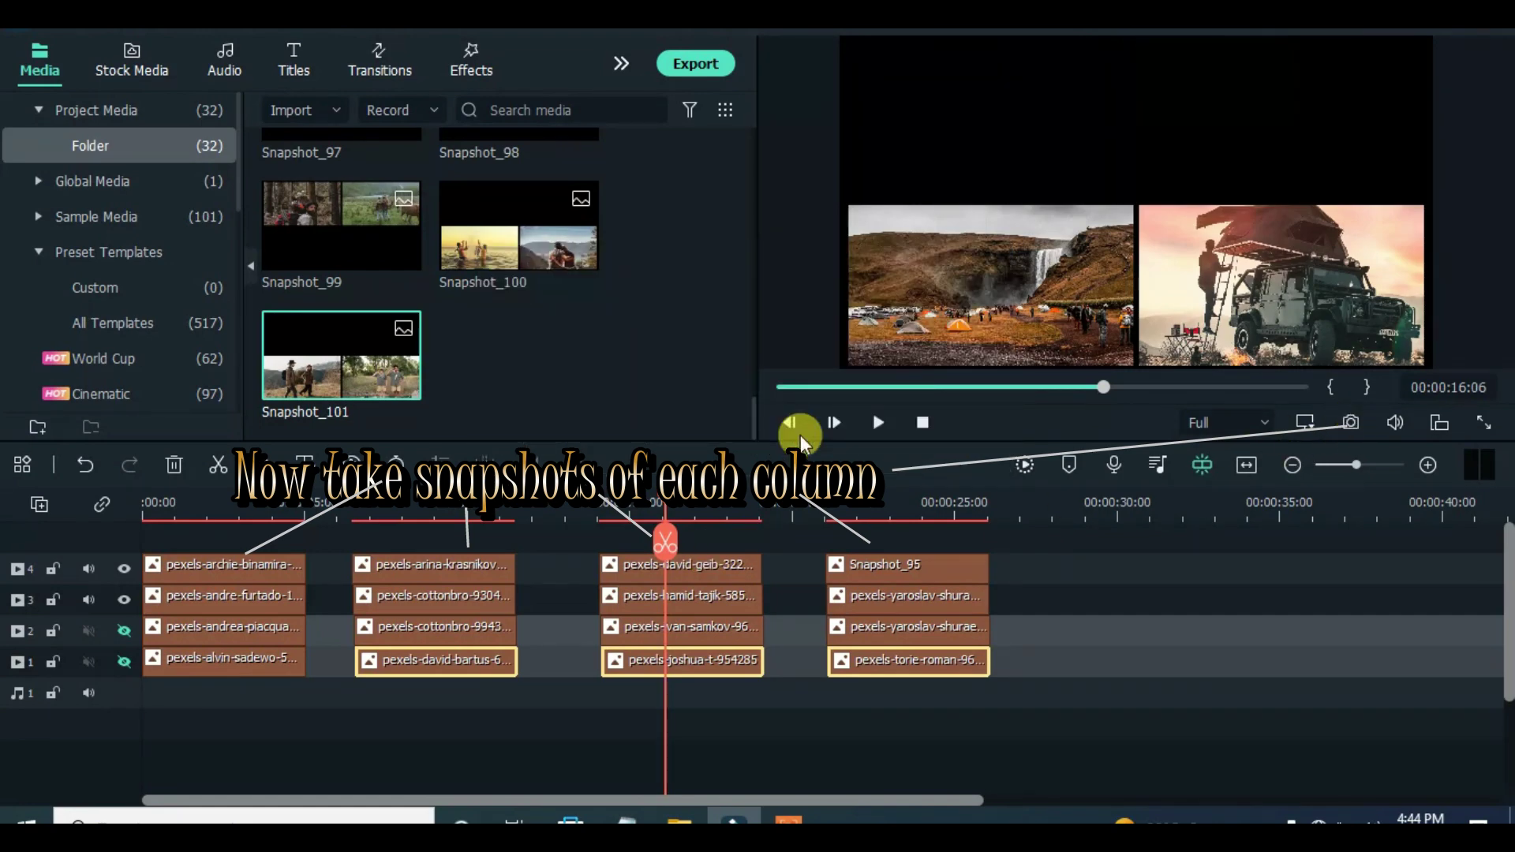
drag(673, 510, 935, 560)
click(1351, 422)
click(798, 436)
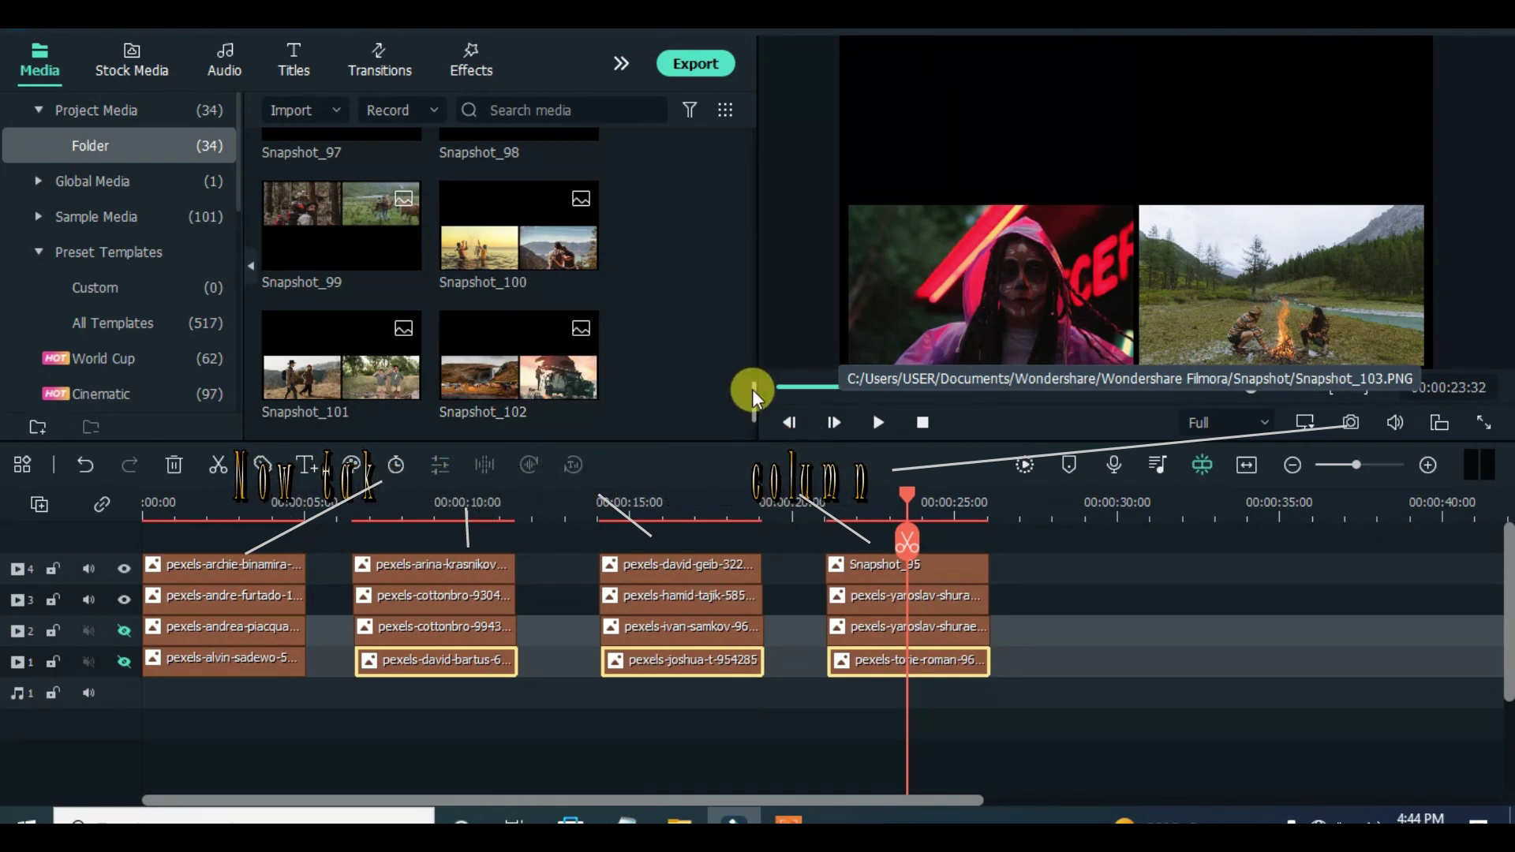
Unhide video tracks 2 and 1 and delete all the photo clips from the timeline.
click(124, 630)
drag(165, 534, 923, 681)
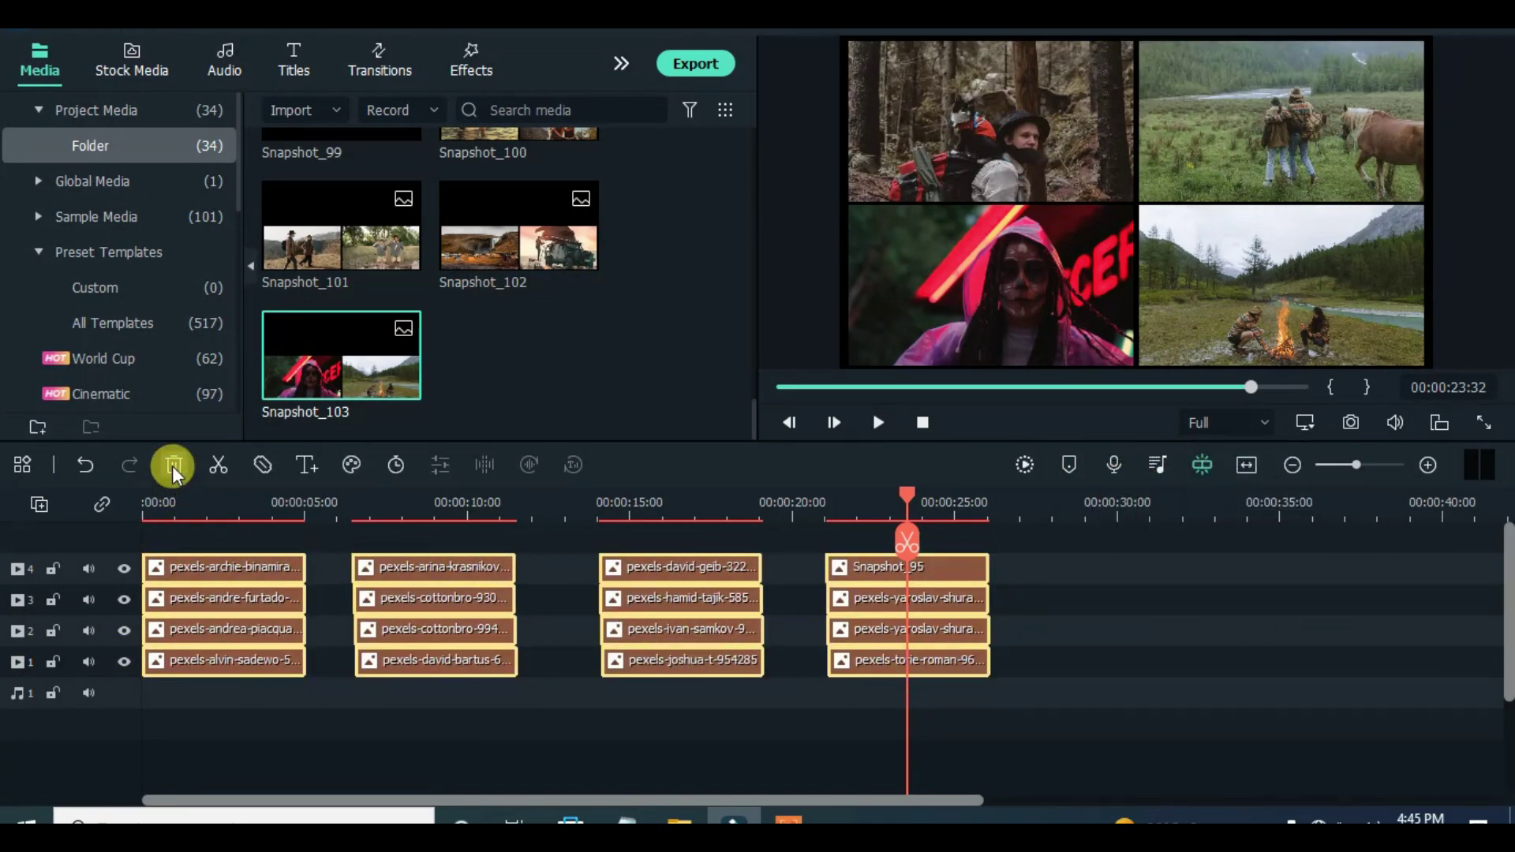
click(175, 464)
Delete the empty tracks and set the timeline's track height to Normal.
click(39, 504)
click(123, 641)
click(40, 506)
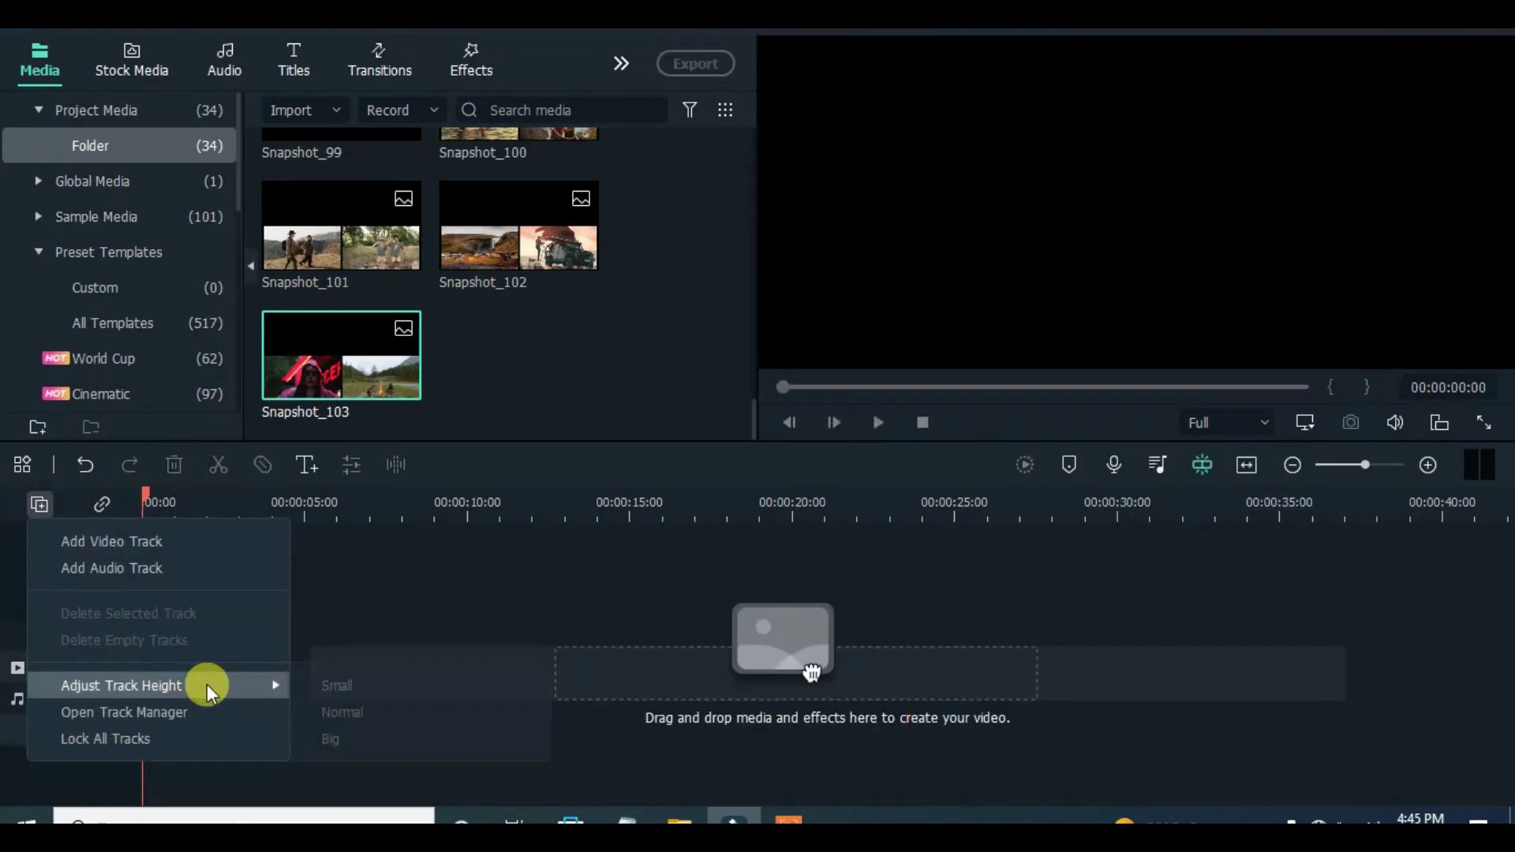
click(339, 702)
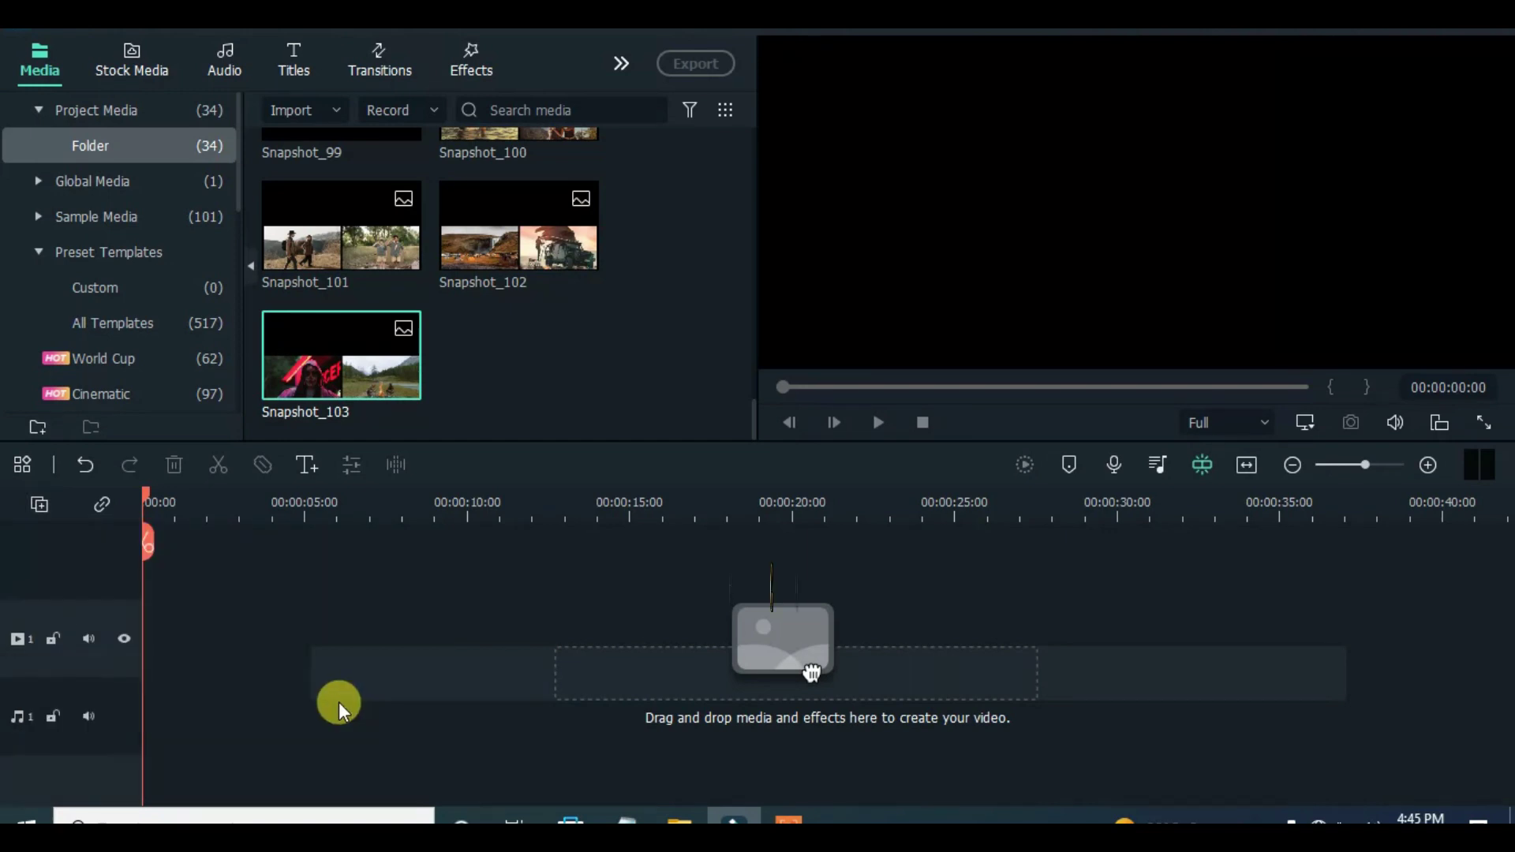
Place the White sample color on video track 1, extended to about 30 seconds, and return to the project media.
click(120, 219)
click(110, 257)
scroll(405, 276, down, 15)
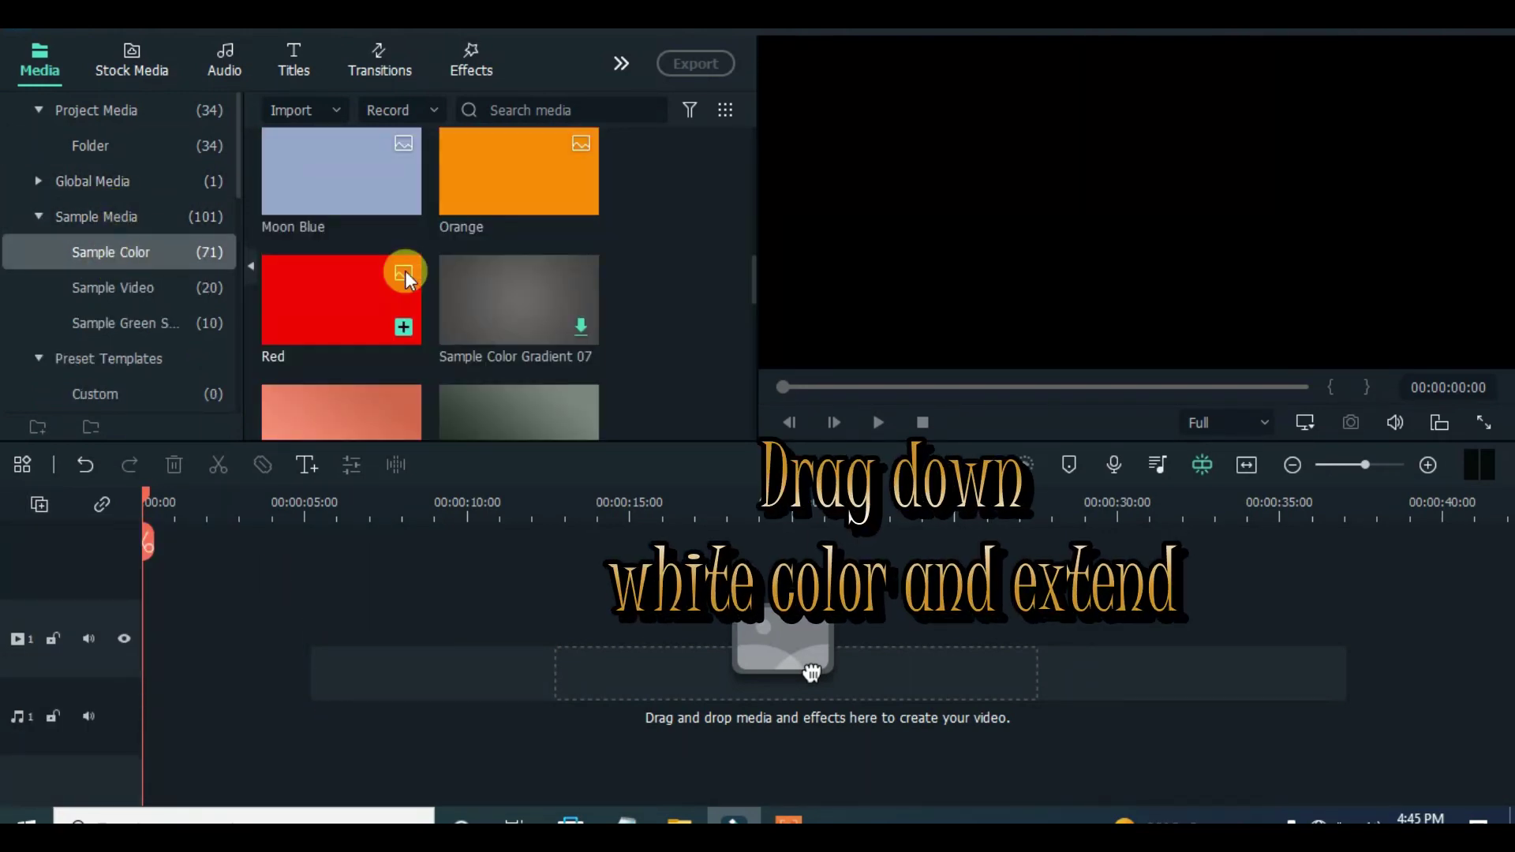
scroll(405, 276, down, 5)
drag(311, 365, 1110, 621)
click(63, 78)
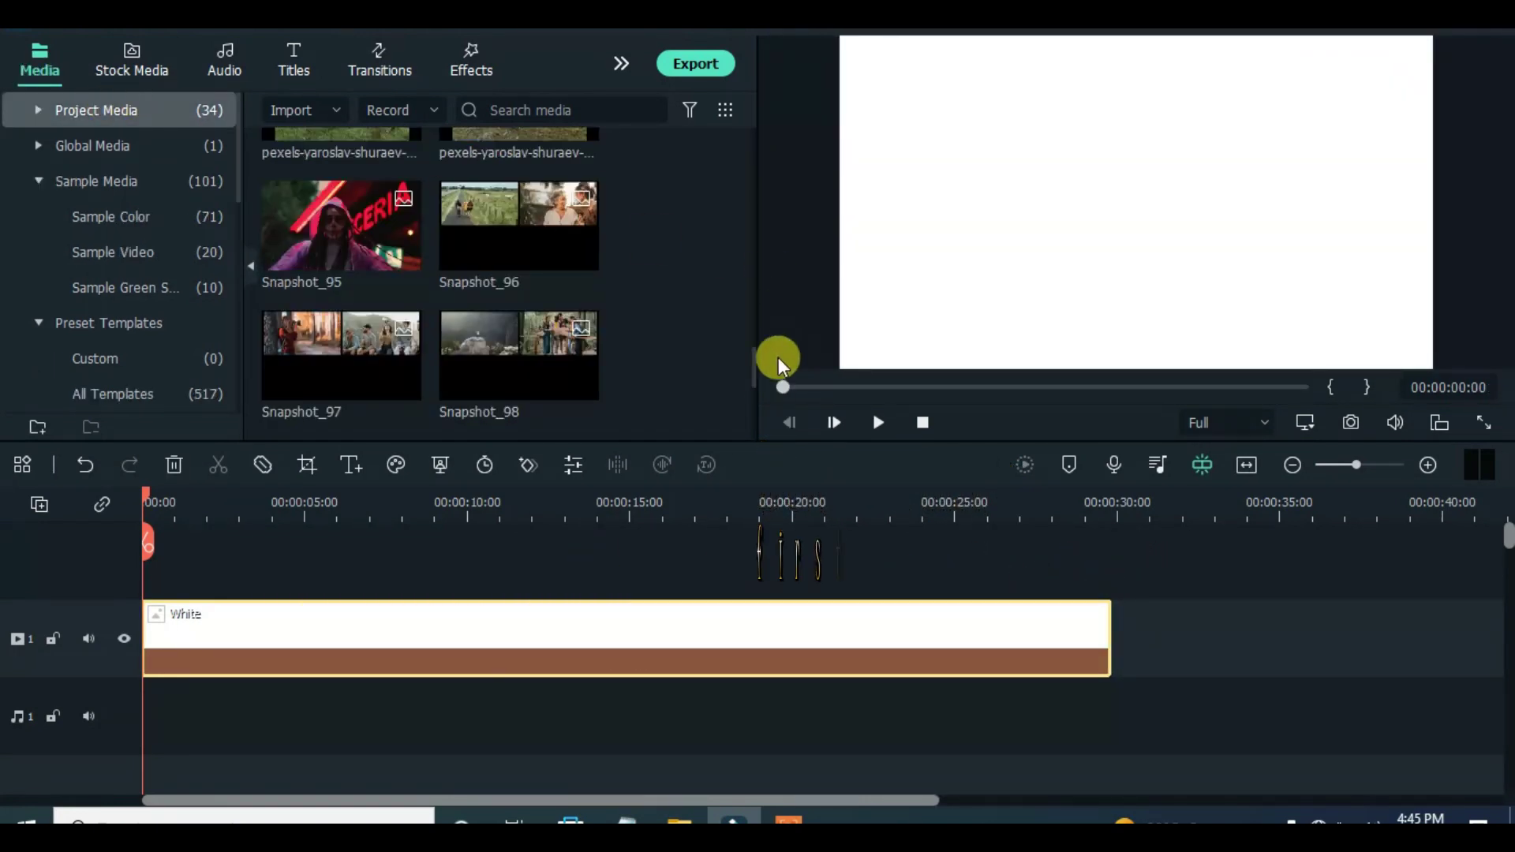
Place Snapshot_96 at the start of video track 2, above the White clip, and lock video track 1.
scroll(756, 368, down, 1)
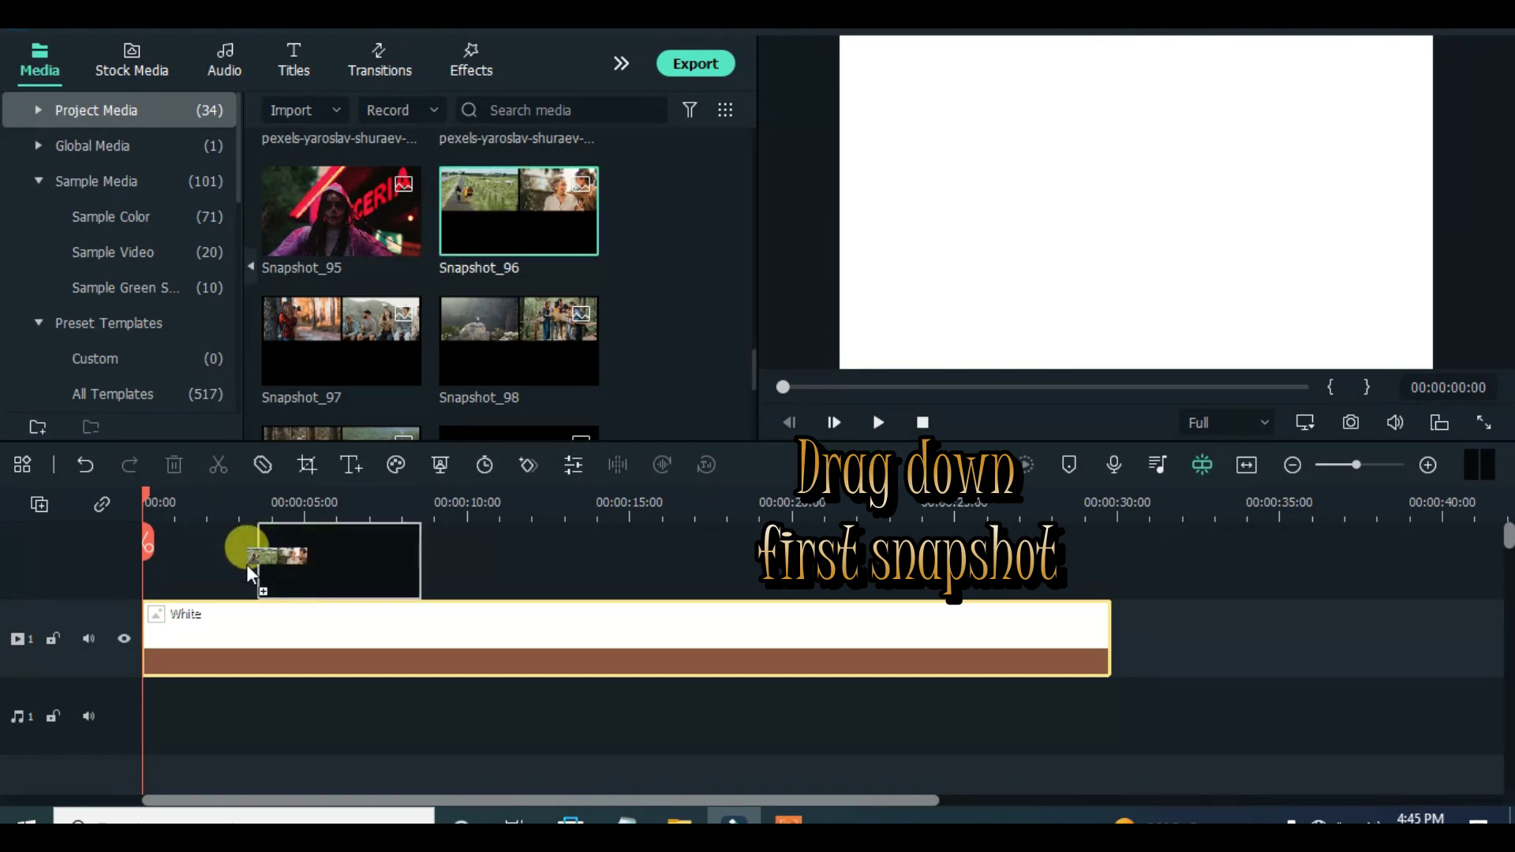
drag(273, 556, 212, 575)
drag(236, 511, 386, 523)
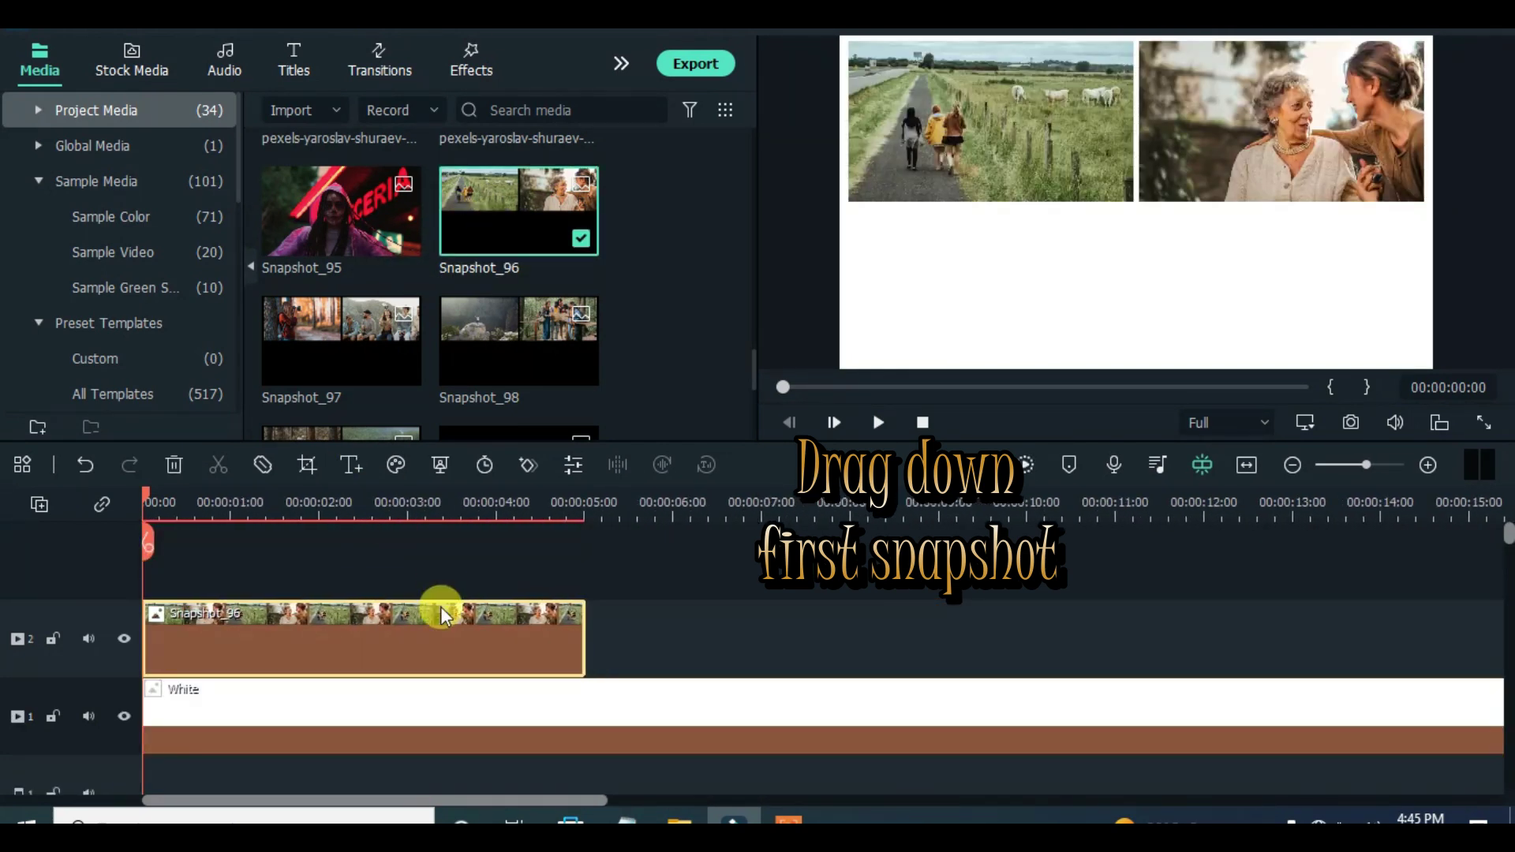
click(51, 716)
Animate Snapshot_96 with custom position keyframes from X 682.0 at its start to X -682.0 at the clip's end.
double_click(376, 646)
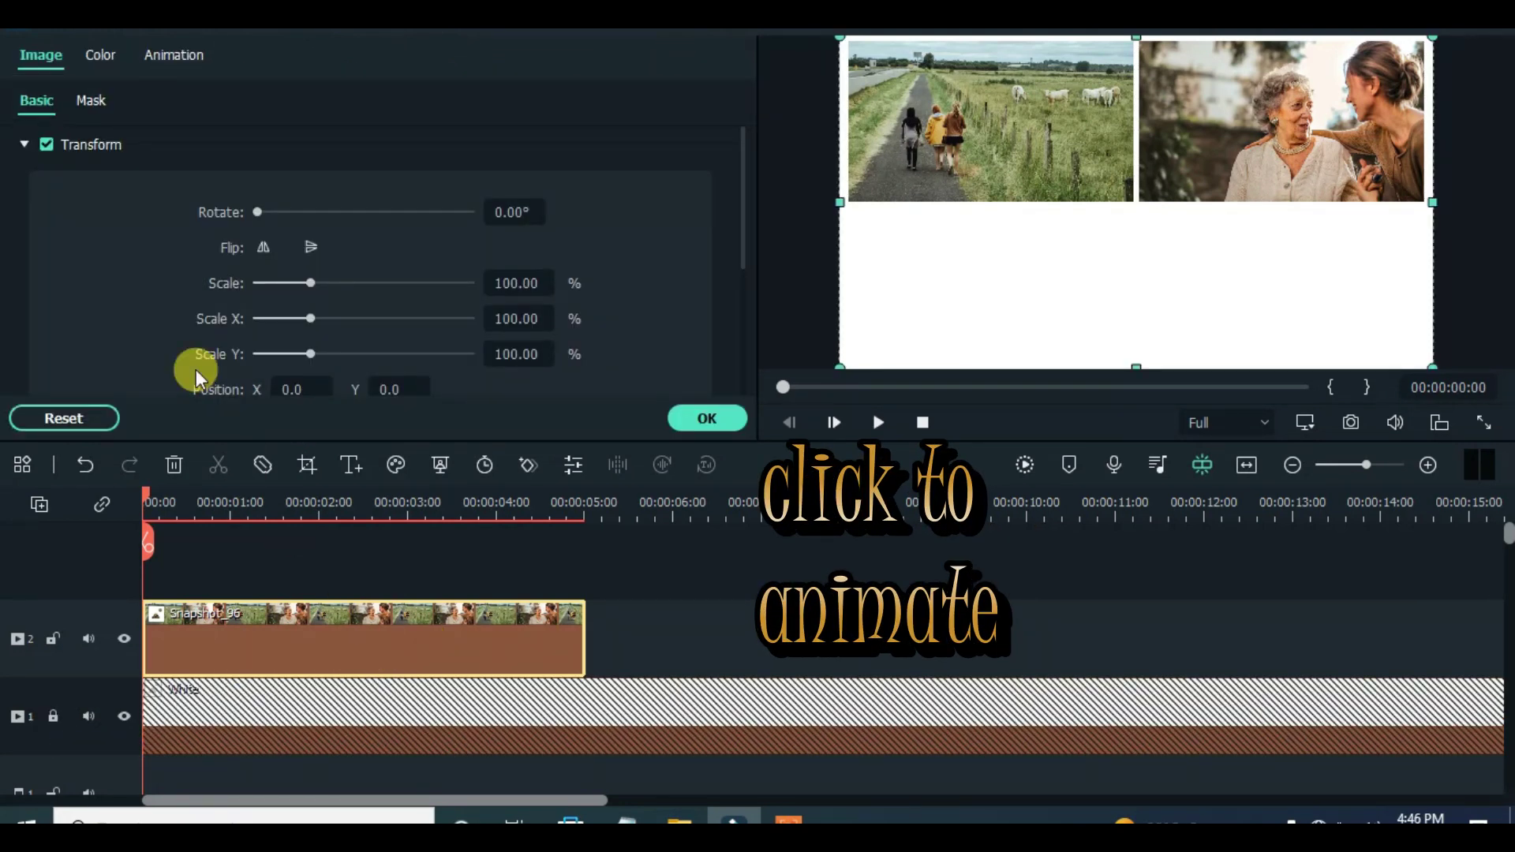
click(172, 59)
click(264, 168)
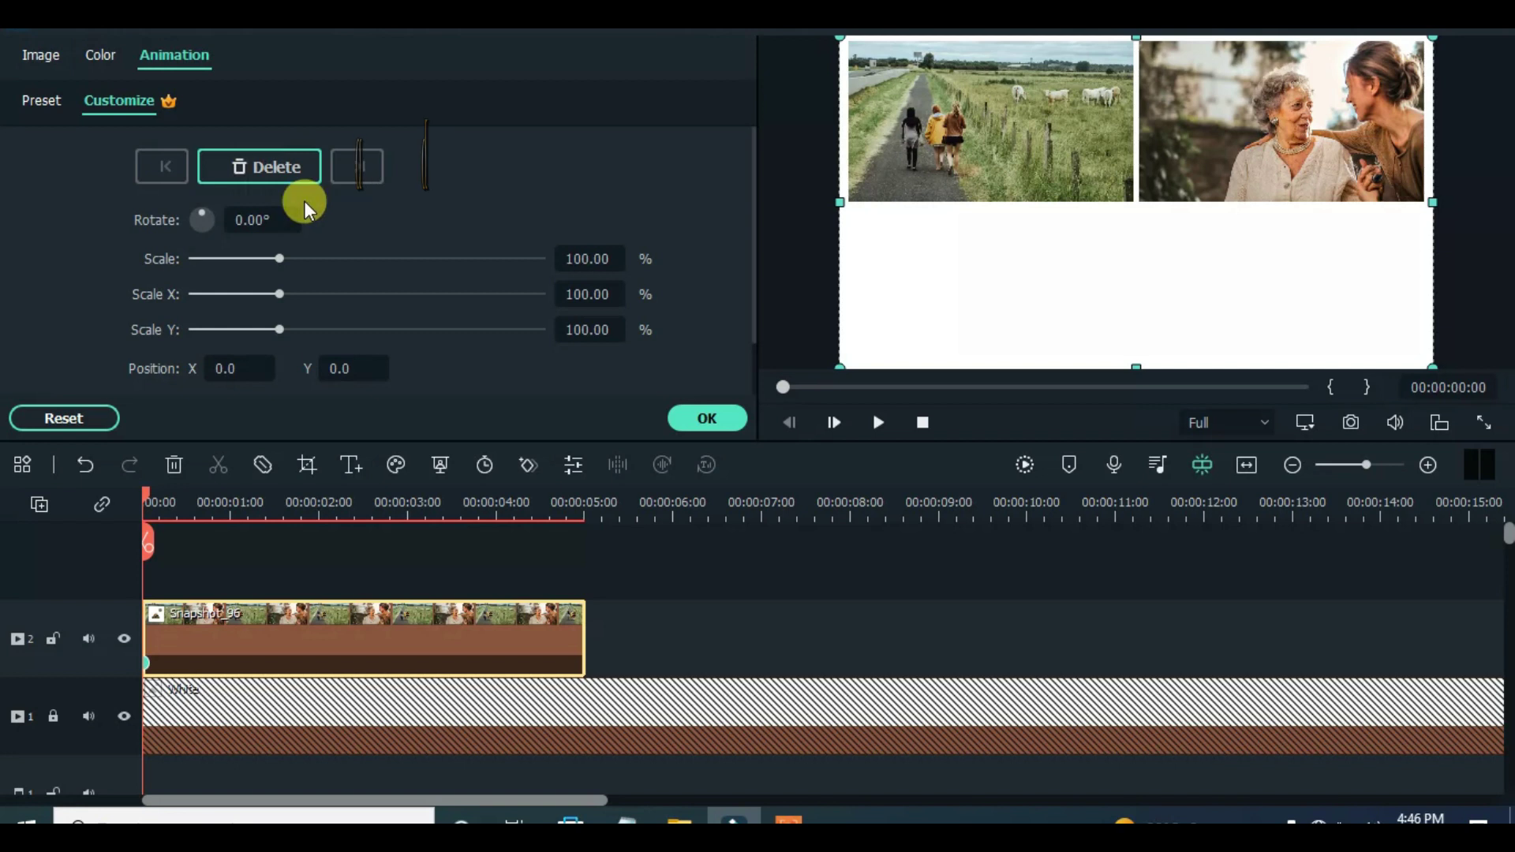
drag(995, 166, 1470, 165)
drag(157, 501, 542, 511)
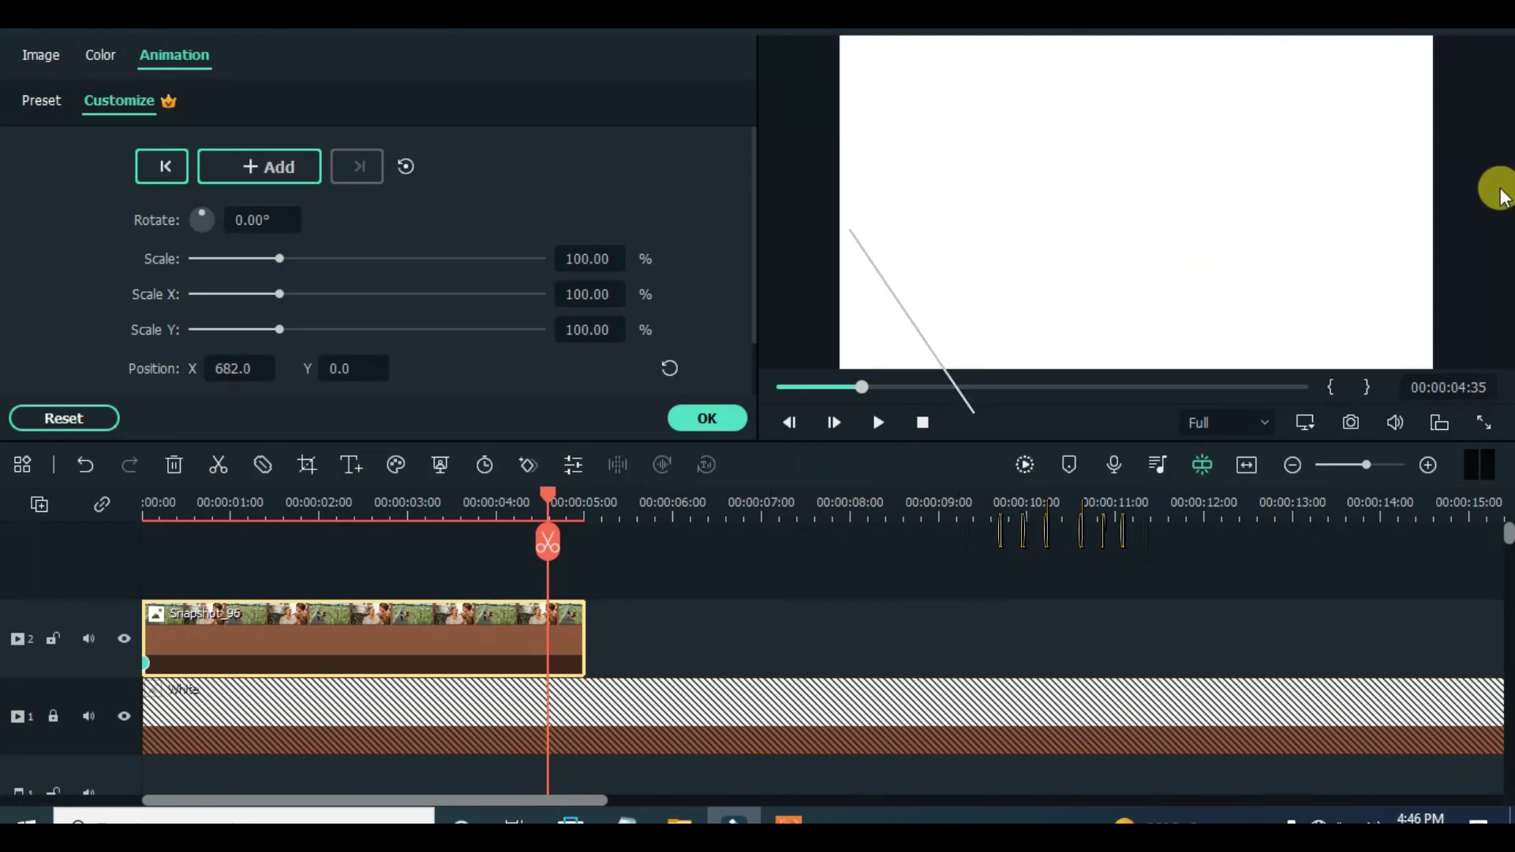
drag(1475, 193, 820, 233)
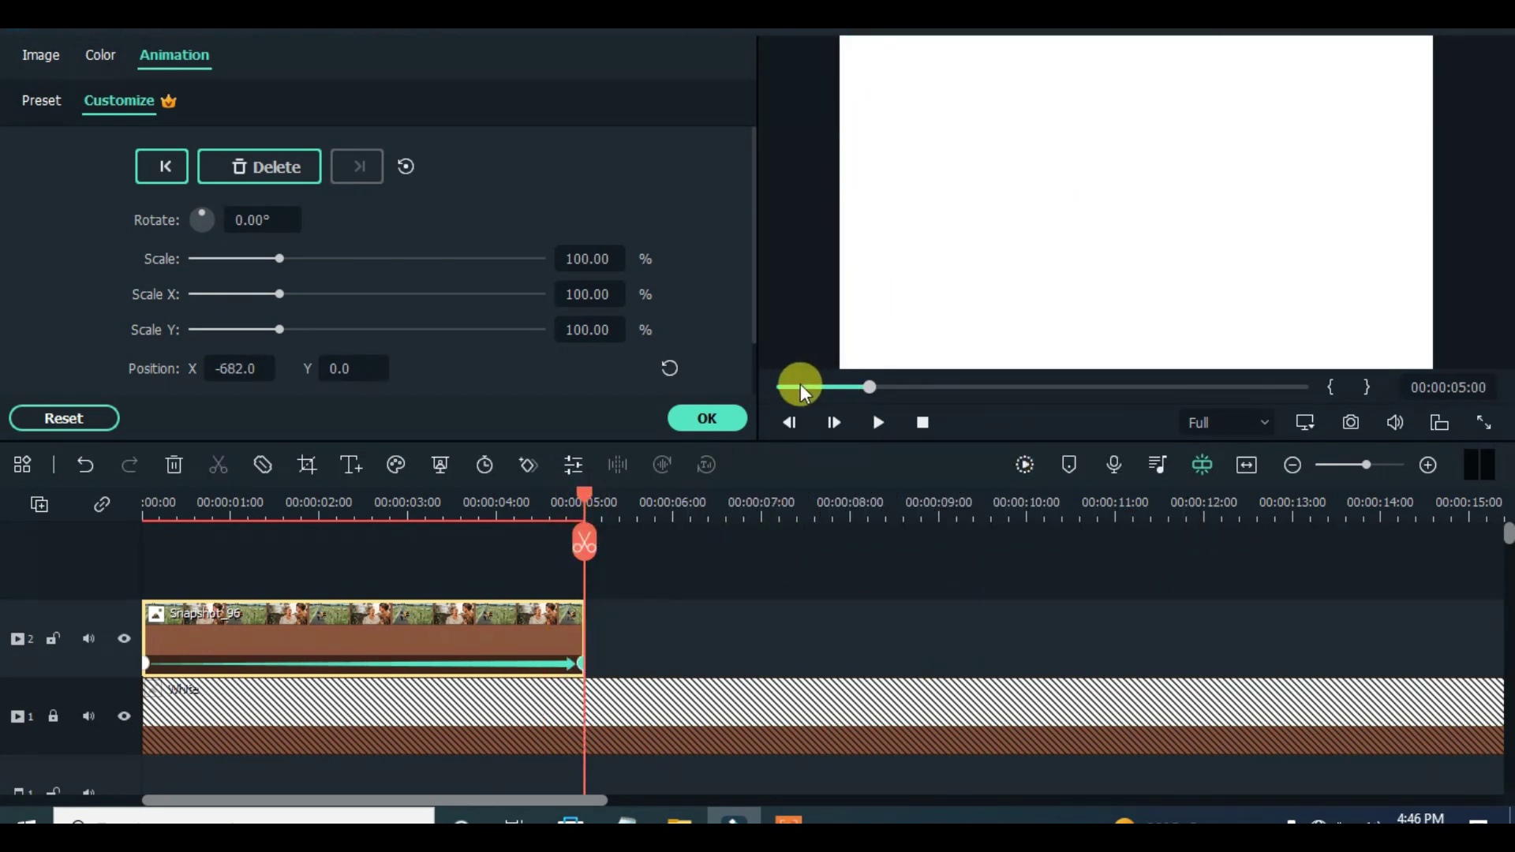
click(707, 419)
Play back the Snapshot_96 slide and set the playhead at 00:00:02:27, where both photos have fully entered the frame.
click(878, 423)
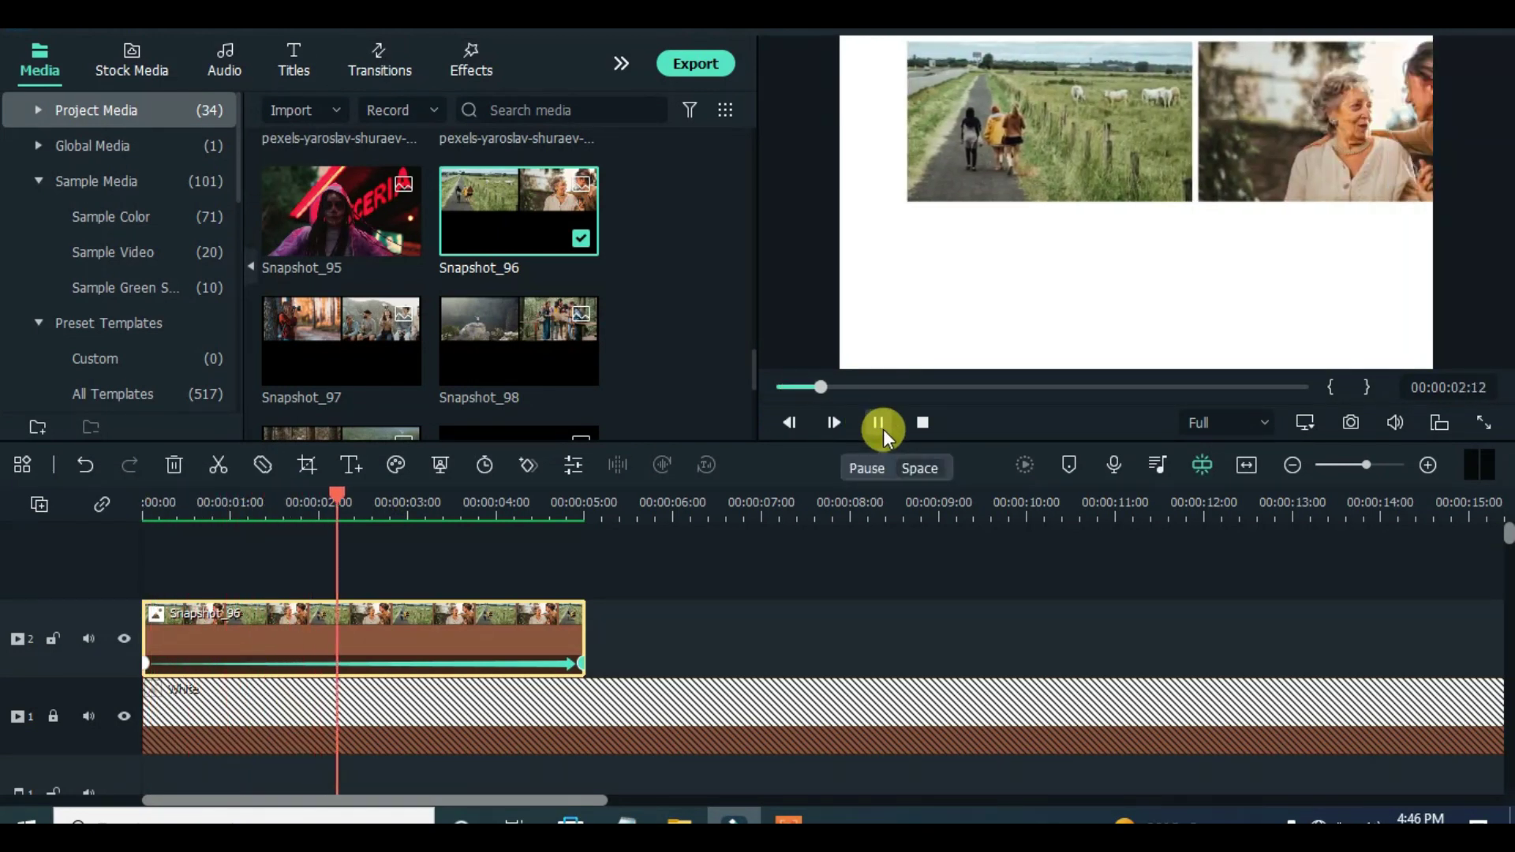
click(872, 430)
drag(421, 495, 359, 494)
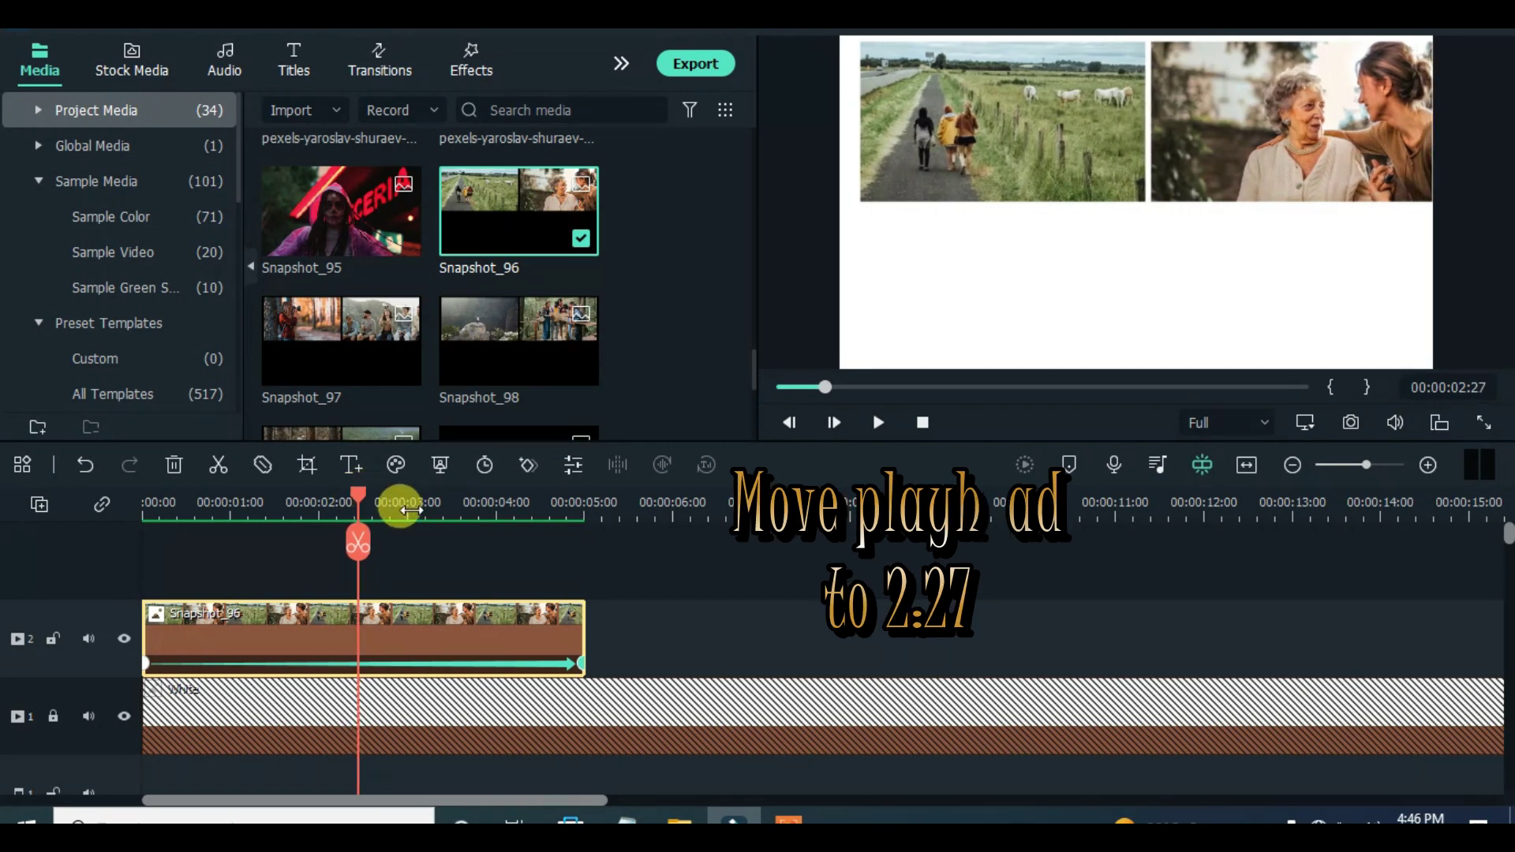
Place Snapshot_97 on video track 3 starting at the playhead and lock video track 2.
scroll(434, 508, up, 1)
drag(301, 330, 430, 613)
scroll(1507, 537, down, 1)
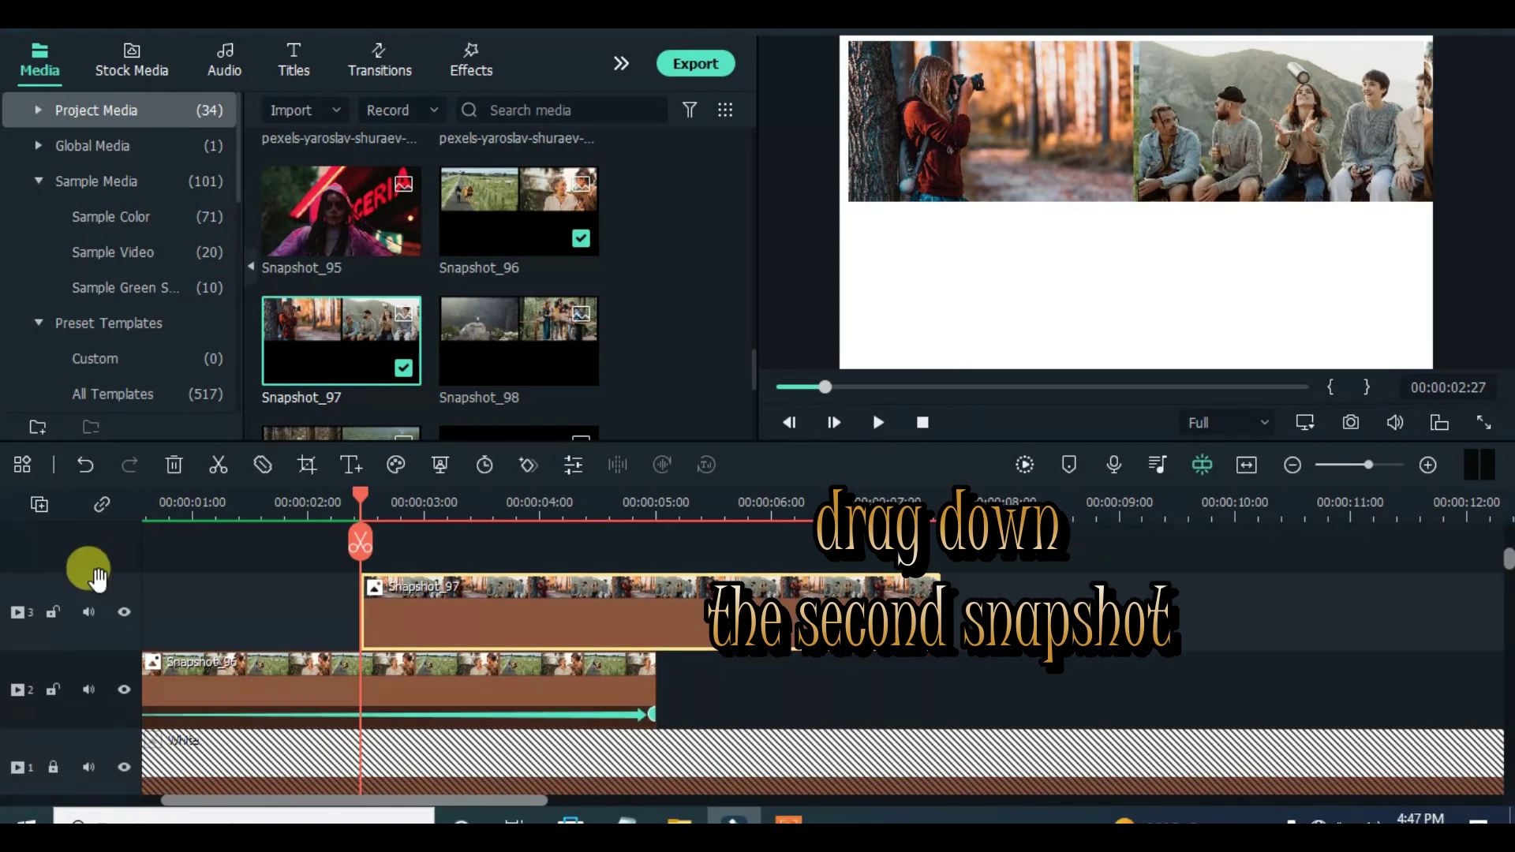
click(53, 690)
Keyframe Snapshot_97's position from X 682.0 at its start to X -682.0, stretching the animation to the clip's end.
double_click(518, 612)
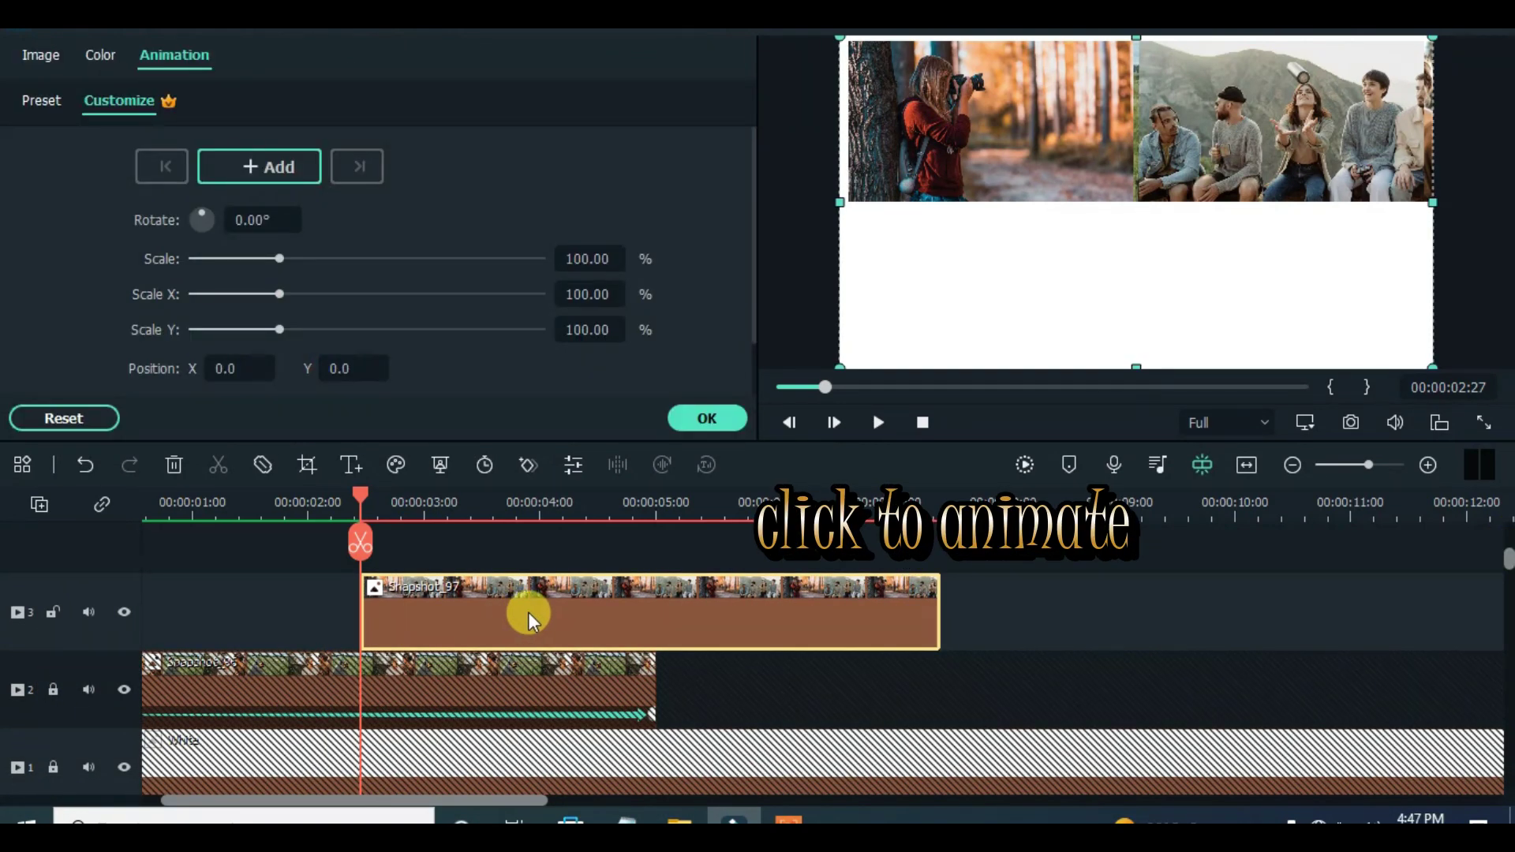
click(281, 163)
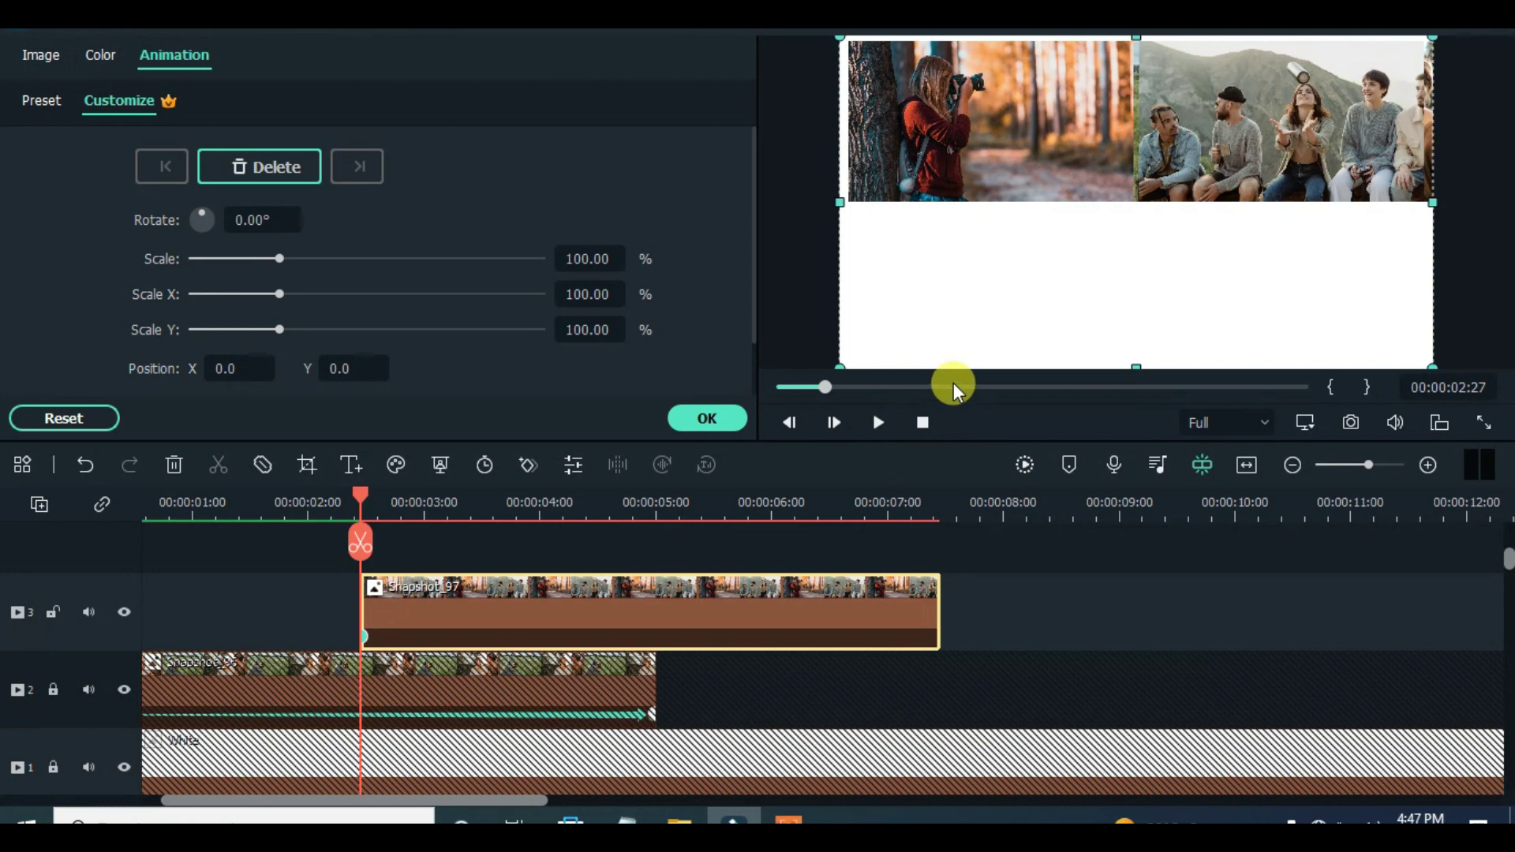
drag(1032, 247, 1482, 245)
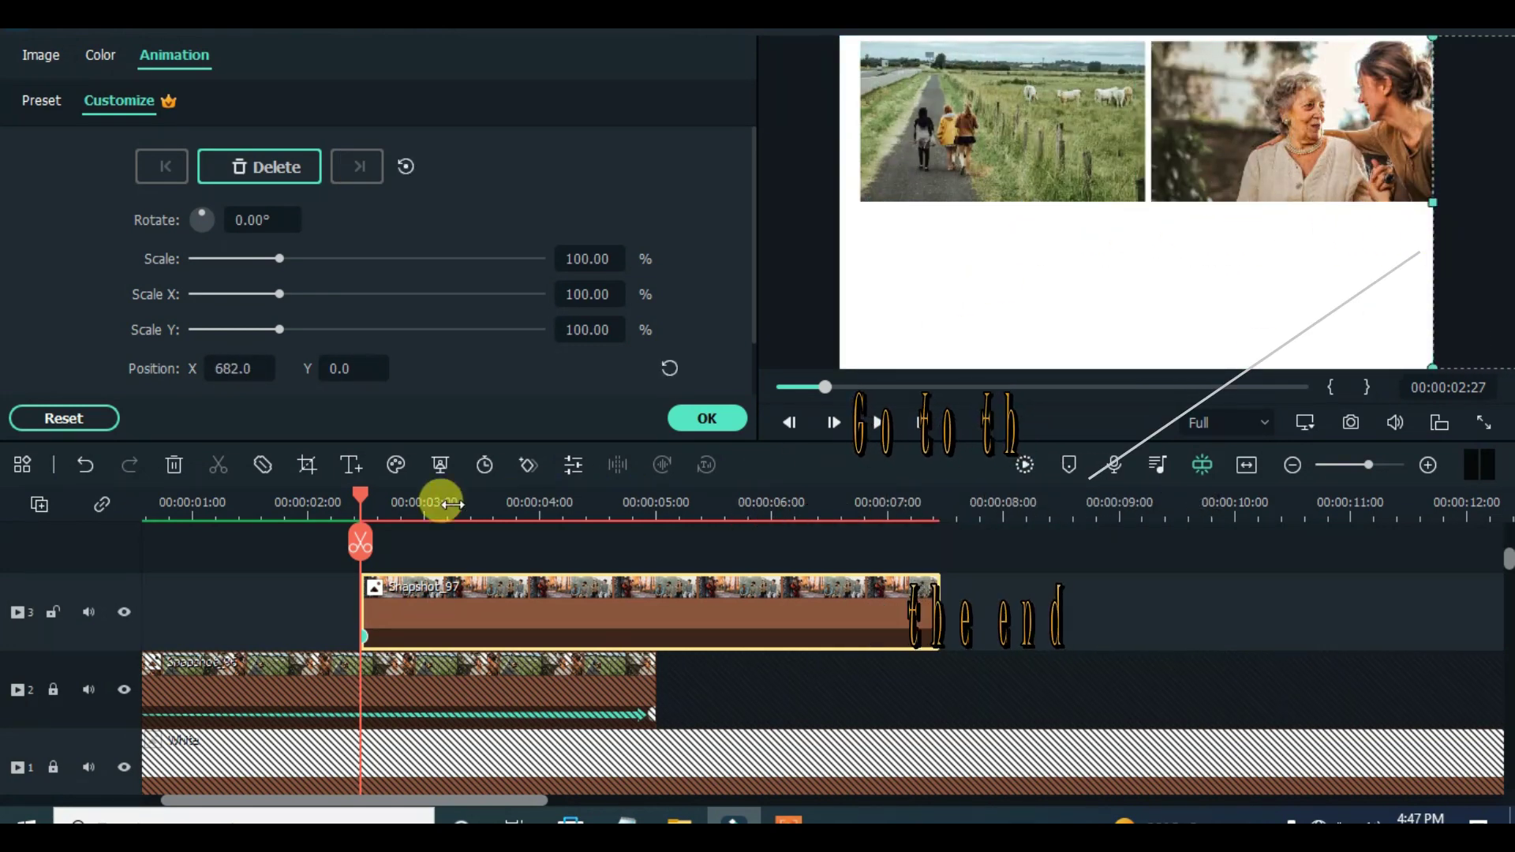
drag(362, 496, 770, 484)
drag(1451, 215, 798, 219)
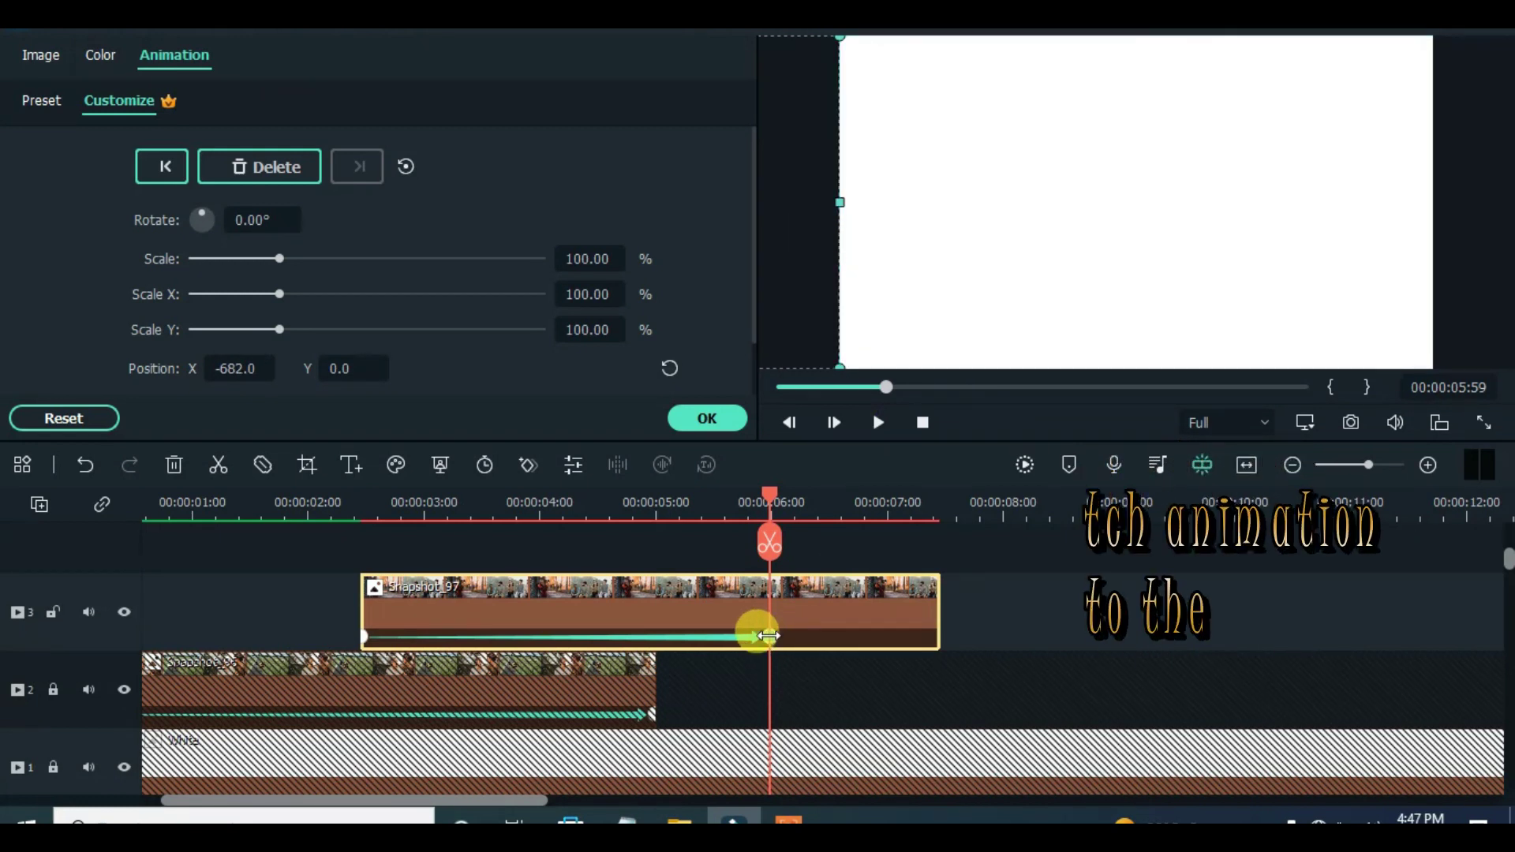
drag(770, 636, 936, 636)
Play back both slides from the start, set the playhead at 00:00:04:54 and close Snapshot_97's animation settings.
click(777, 386)
click(878, 422)
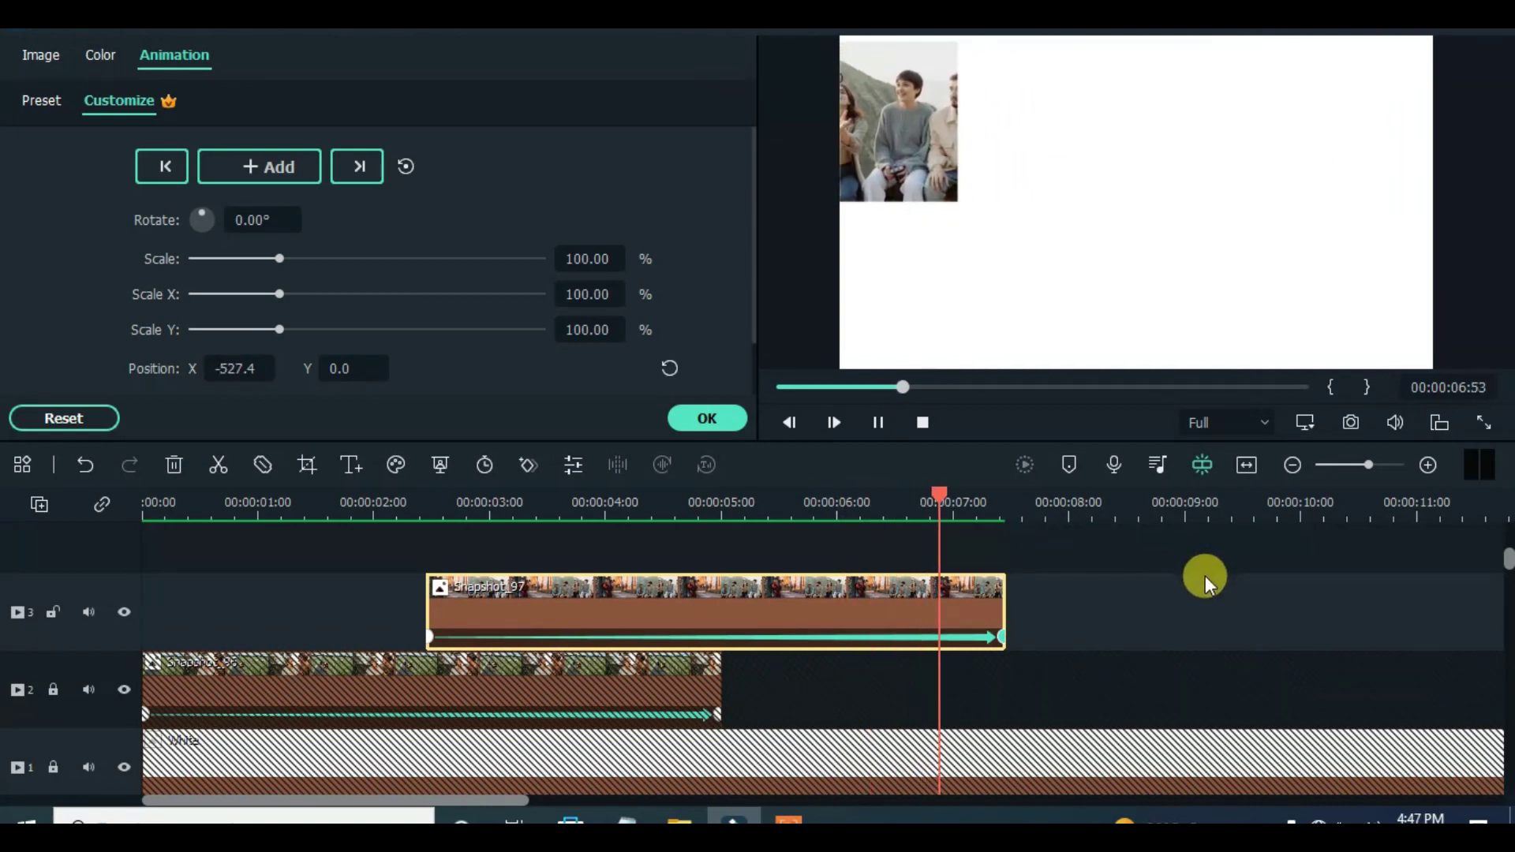
drag(1157, 544, 710, 502)
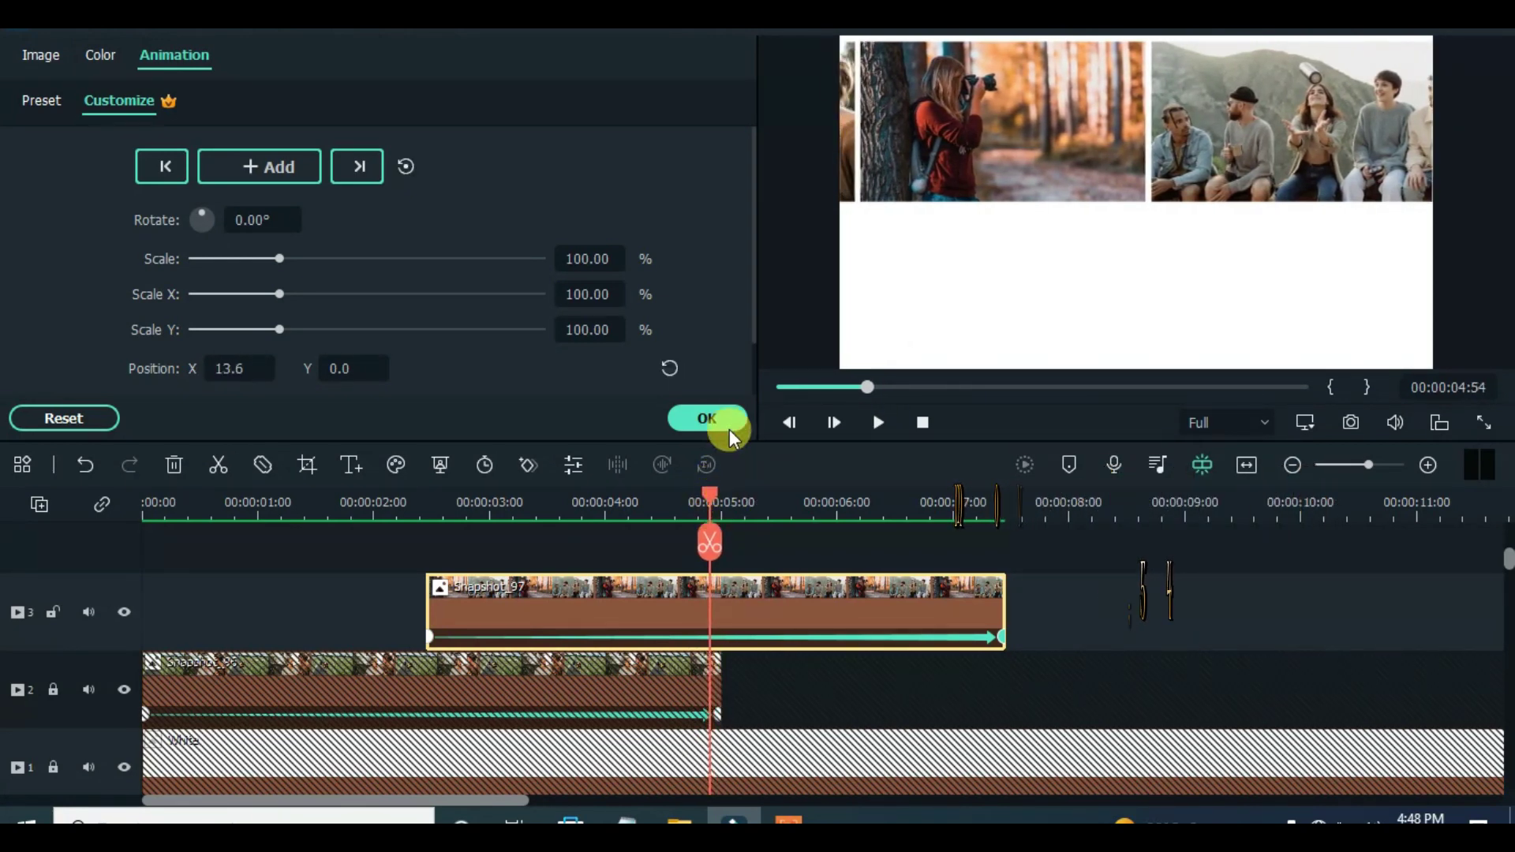
click(710, 420)
Place Snapshot_98 on video track 4 starting at the playhead.
drag(489, 344, 710, 556)
click(951, 629)
drag(938, 624, 912, 617)
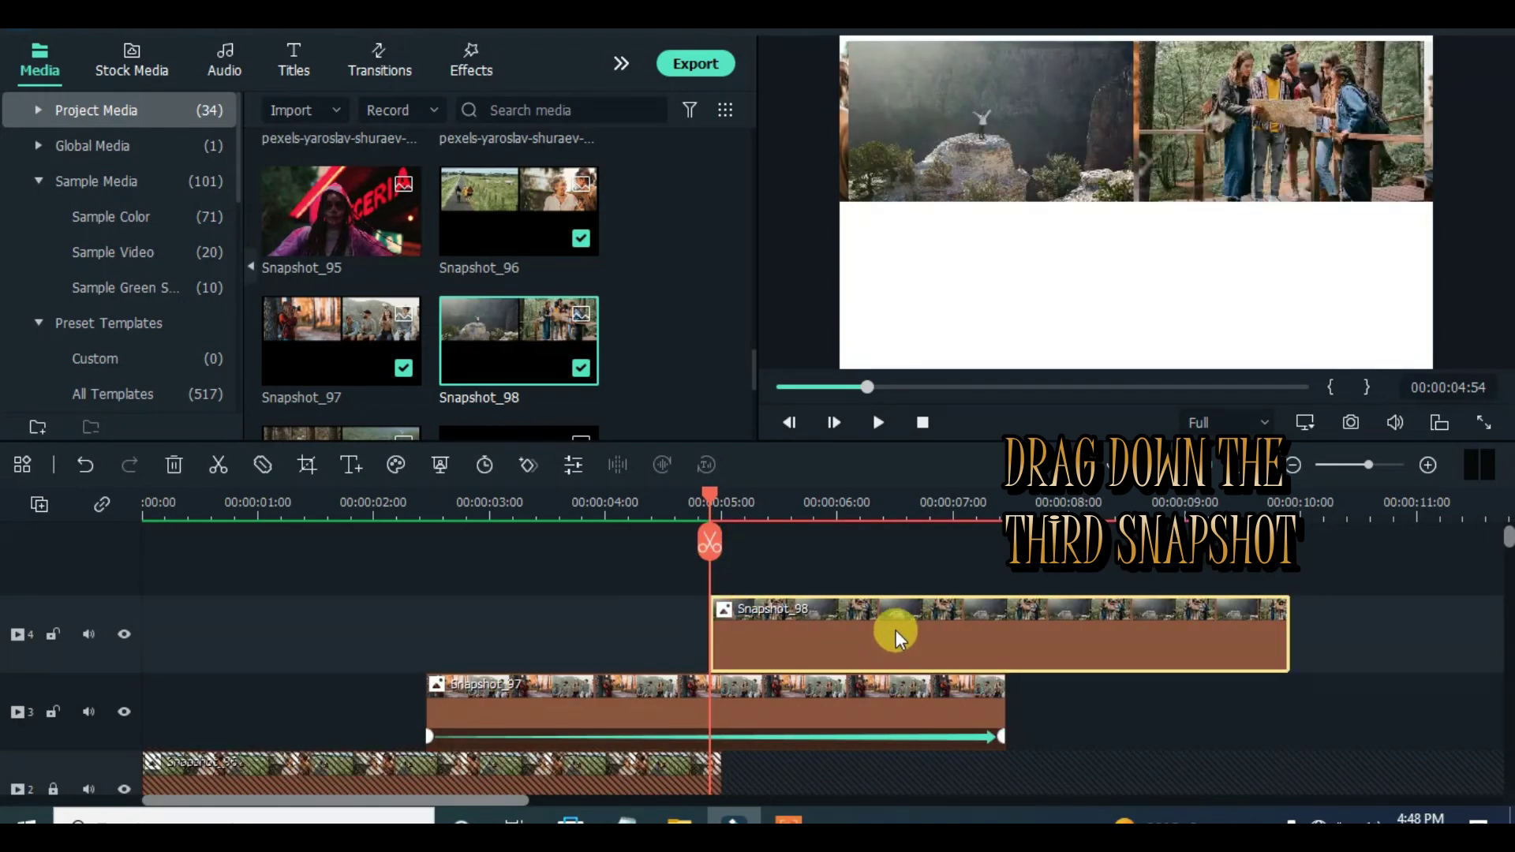
Lock video track 3 and keyframe Snapshot_98's position to slide across to X -682.0, stretching the animation to the clip's end.
double_click(898, 636)
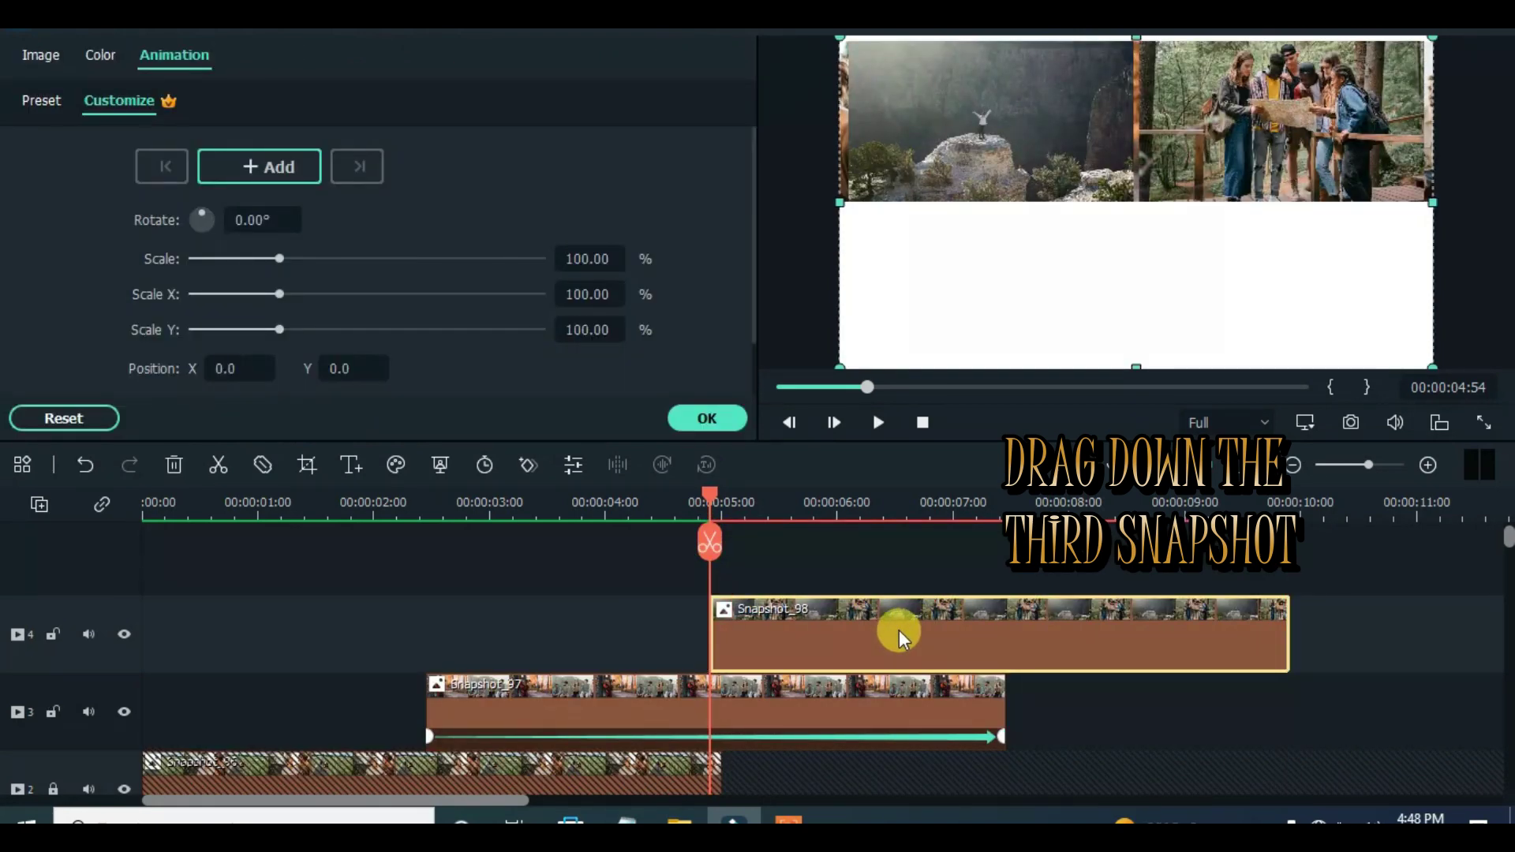
click(52, 712)
click(272, 164)
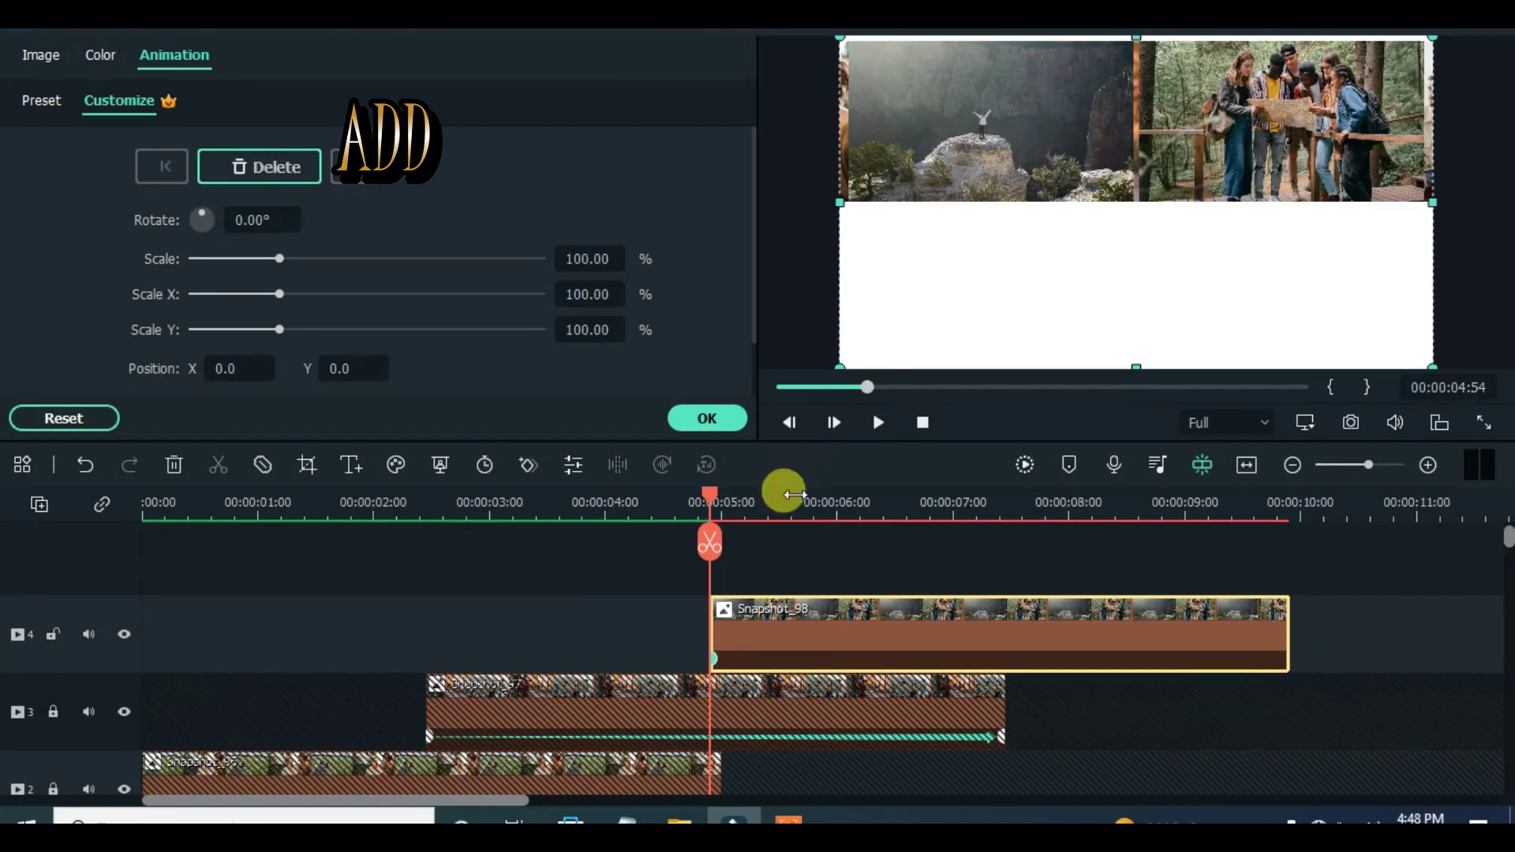
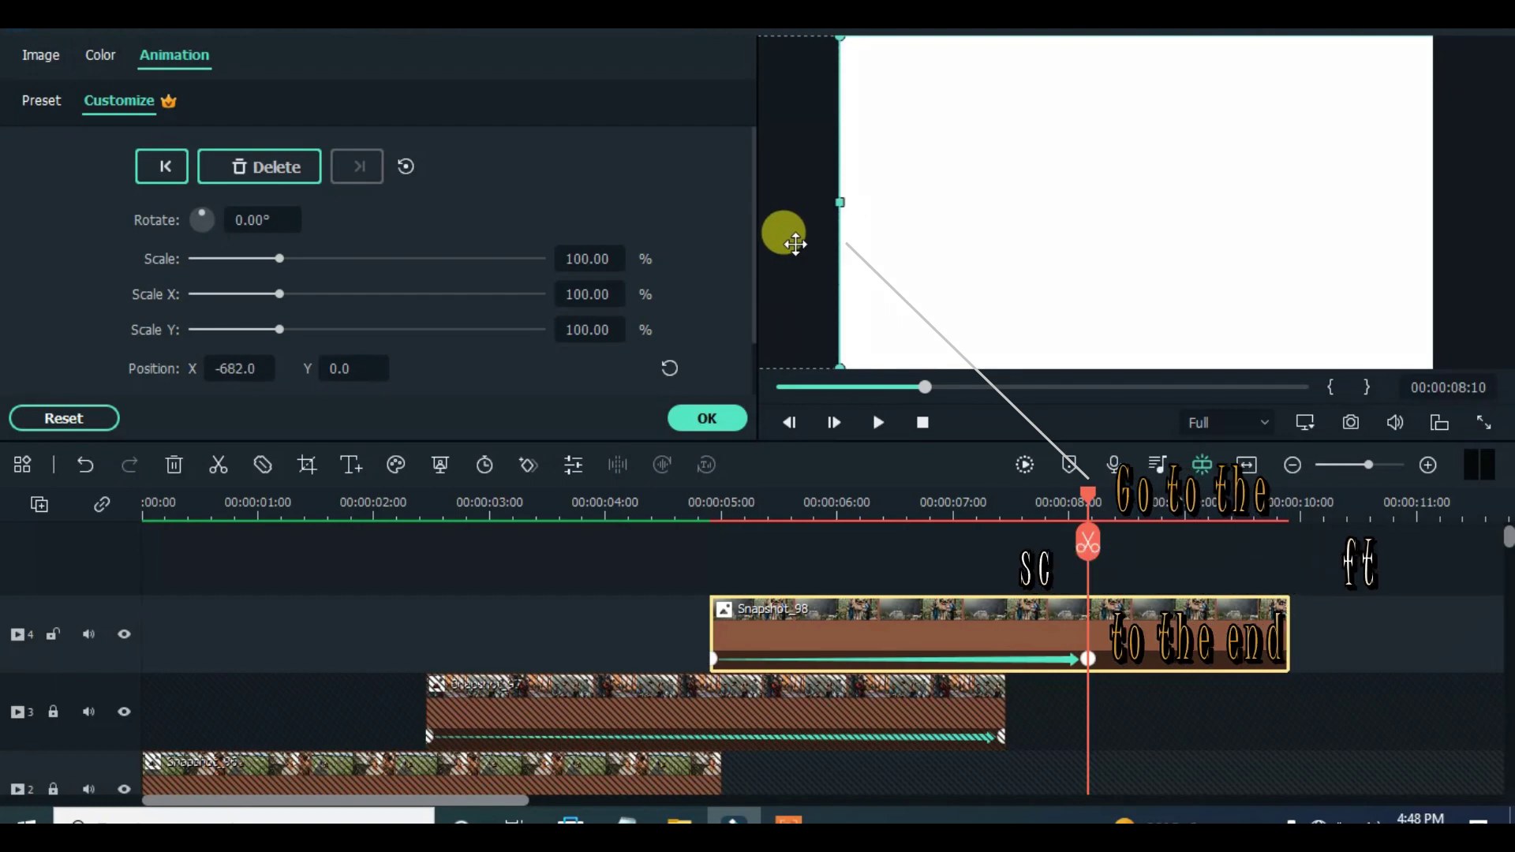
drag(1089, 652, 1147, 643)
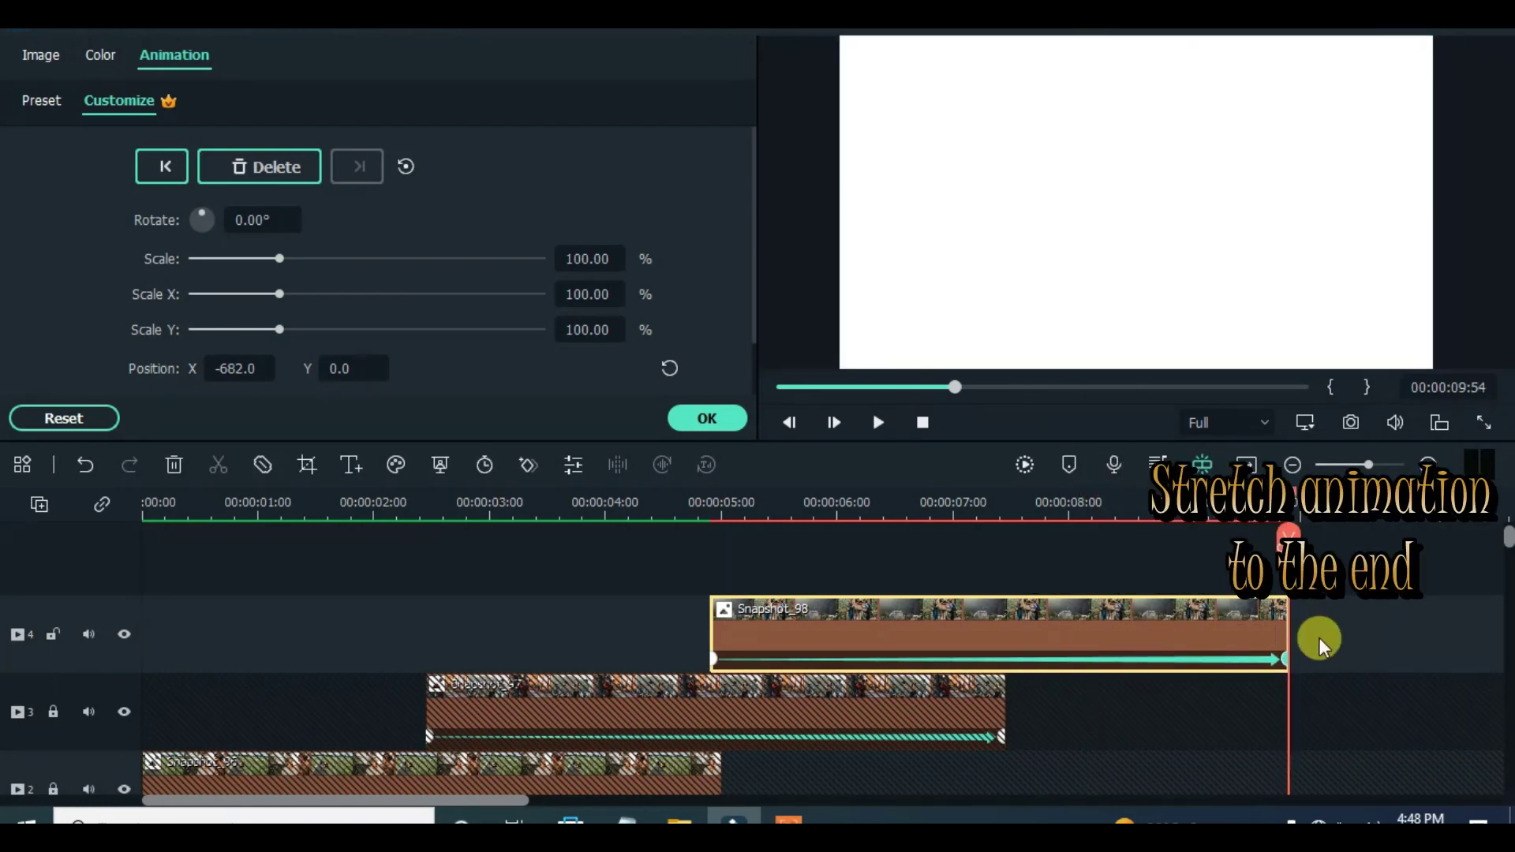
Play back the Snapshot_98 slide, set the playhead at 00:00:07:21 and close the animation settings.
drag(1295, 508, 695, 513)
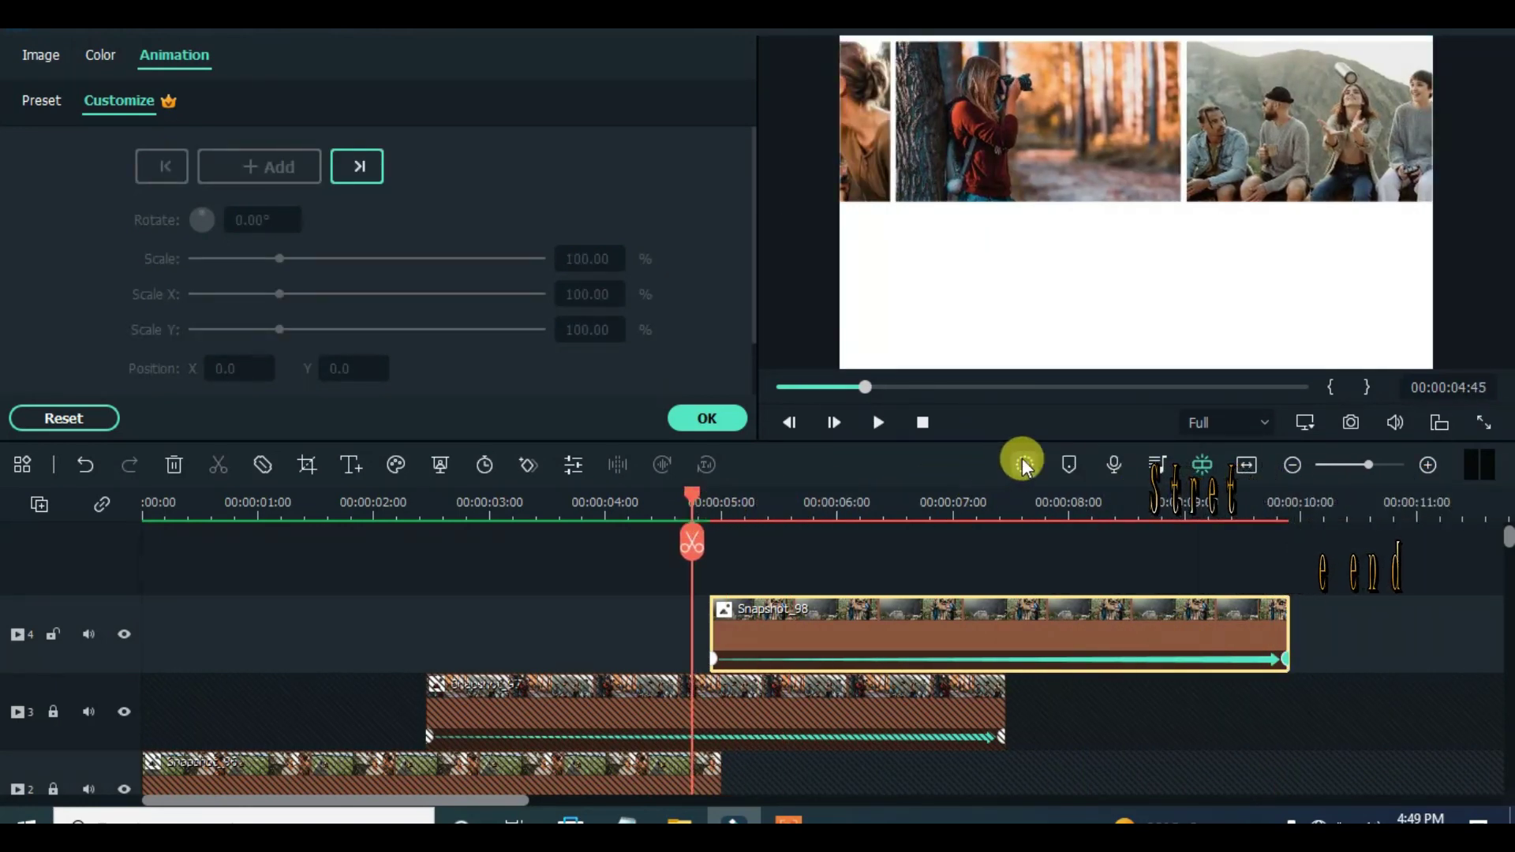
key(space)
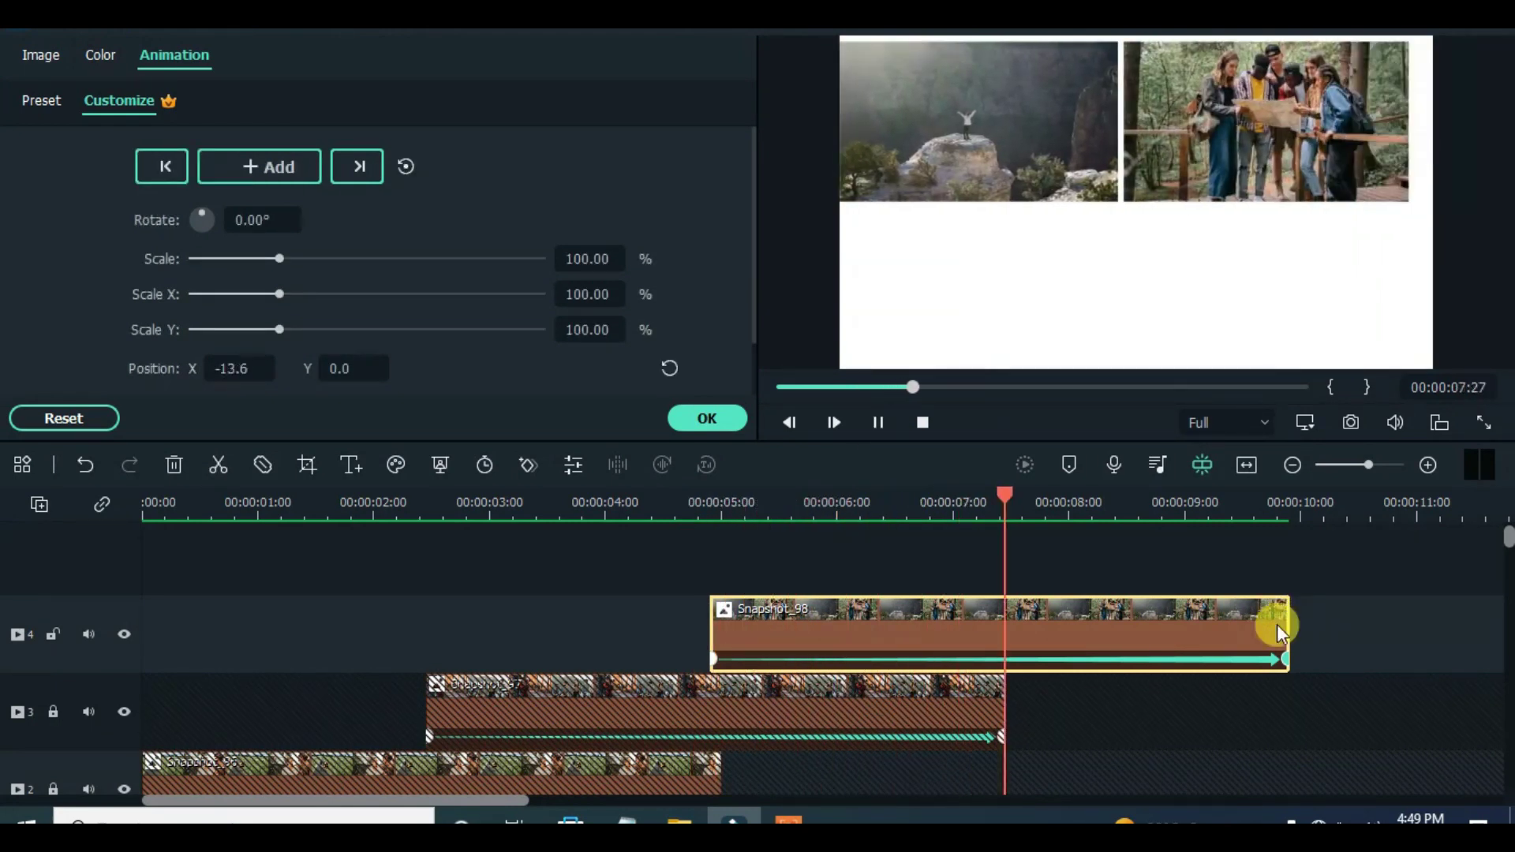
click(880, 422)
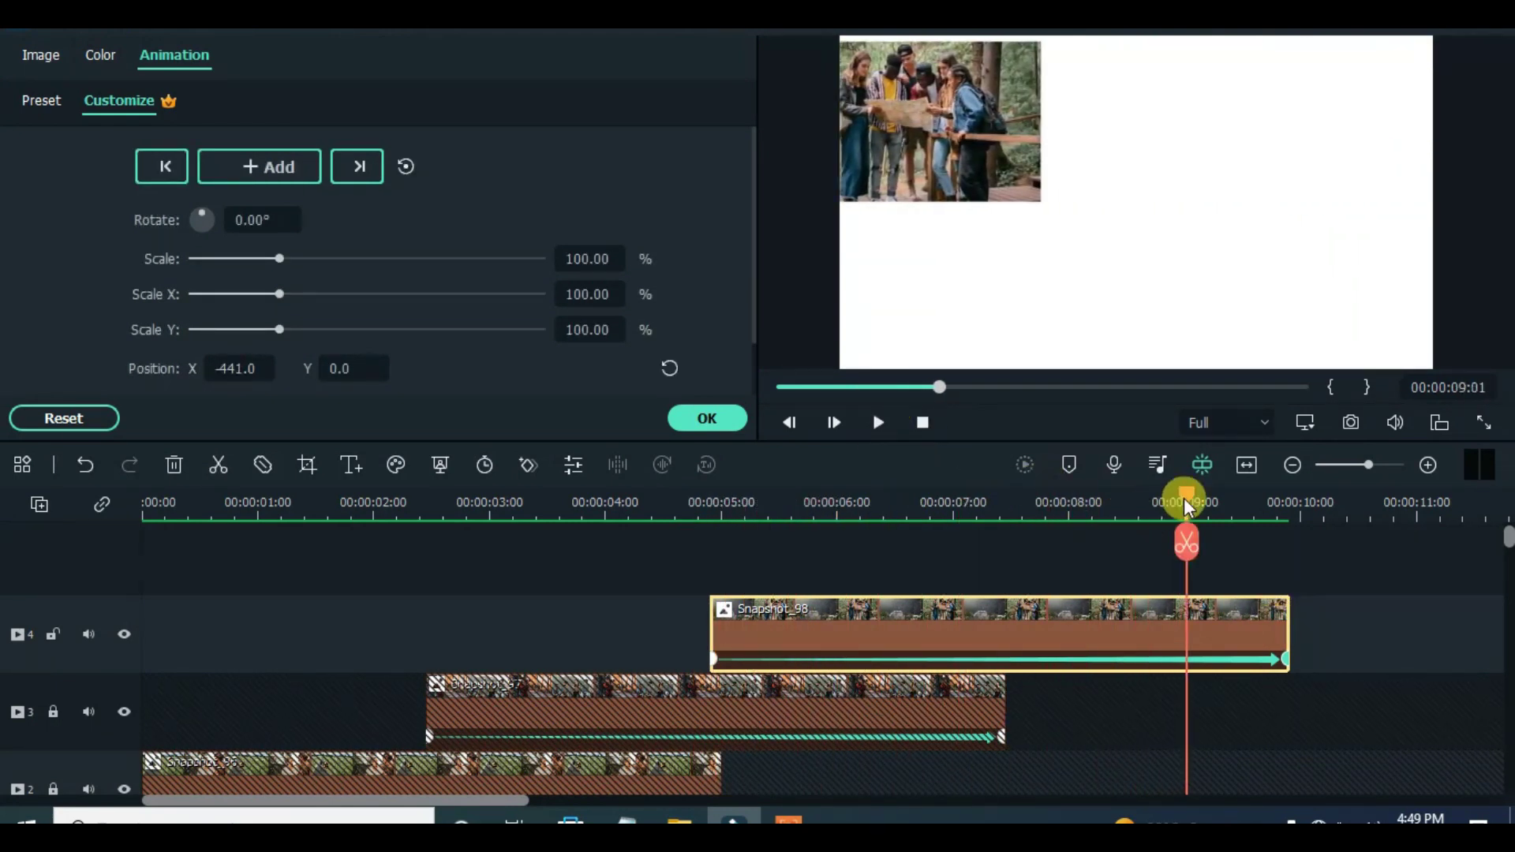
drag(1184, 499, 996, 496)
click(707, 418)
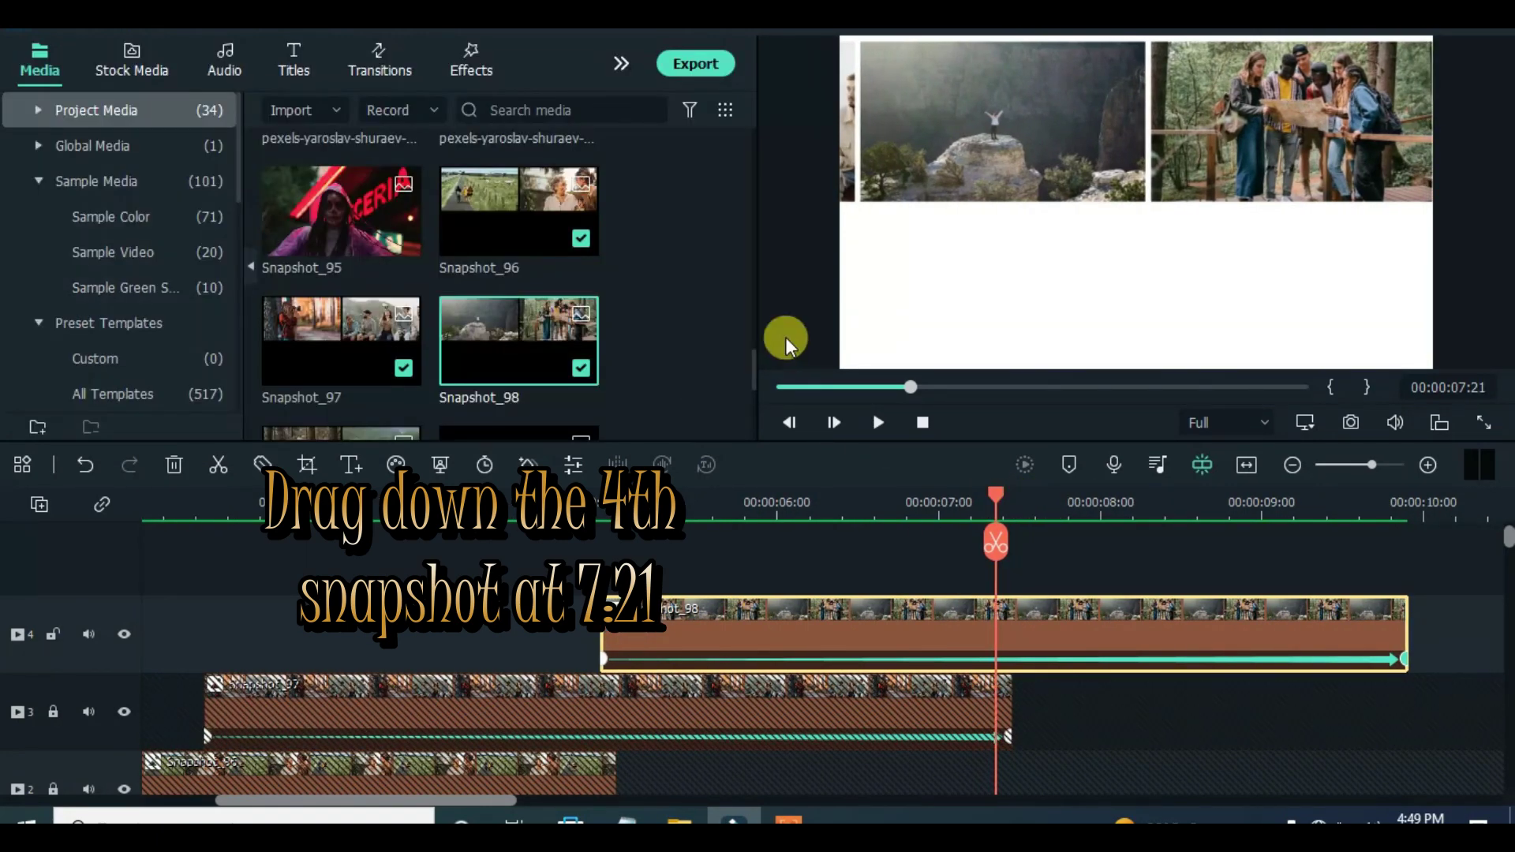
Place Snapshot_99 on video track 5 starting at the playhead.
scroll(741, 377, down, 3)
drag(329, 362, 1003, 580)
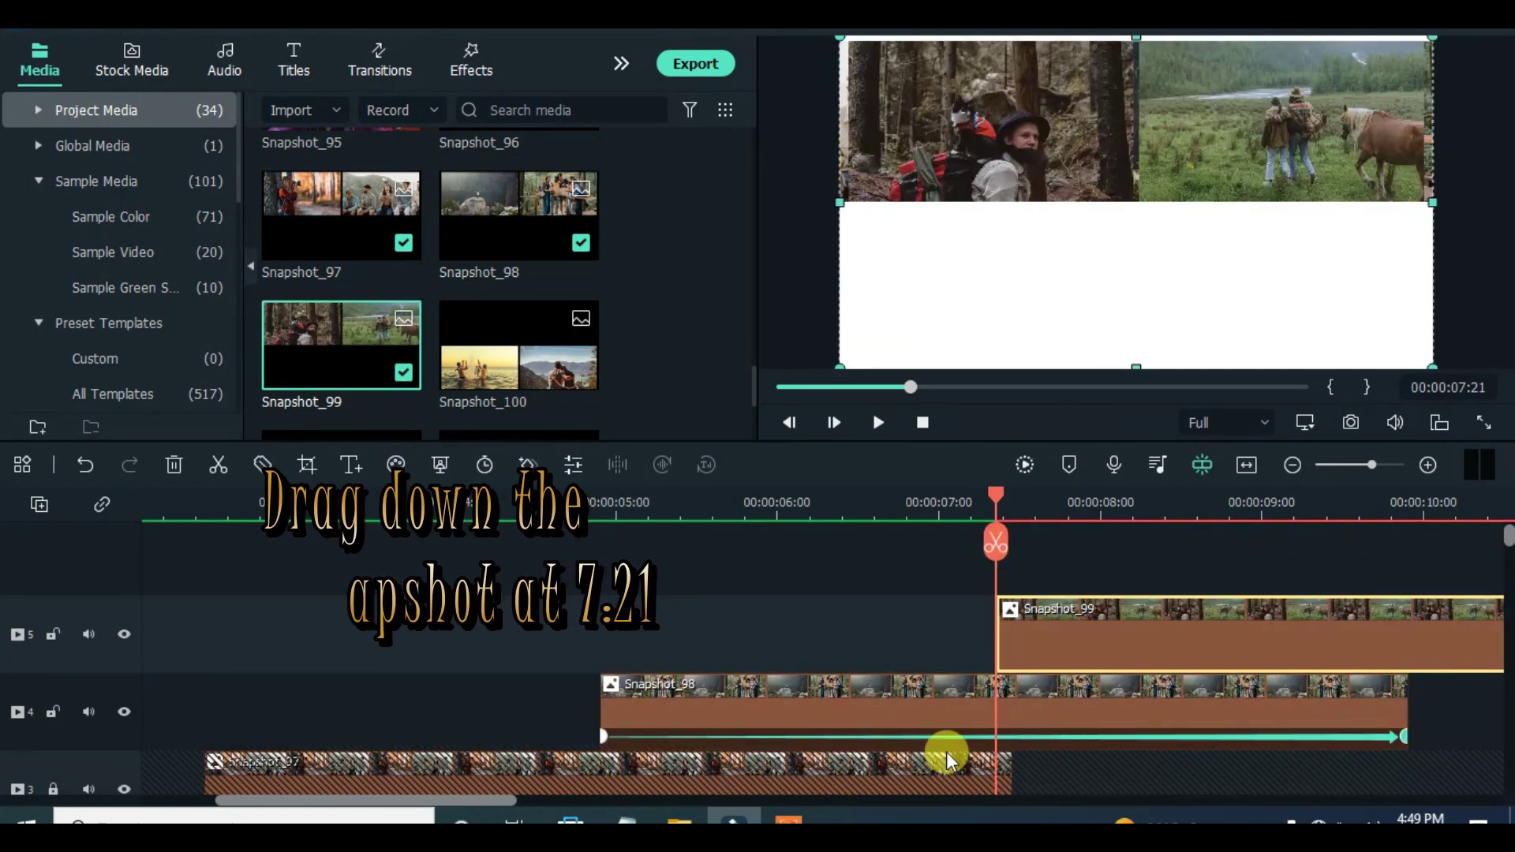
drag(503, 802, 641, 790)
Keyframe Snapshot_99's position from X 682.0 at its start to X -682.0, with the animation running to the clip's end.
double_click(697, 636)
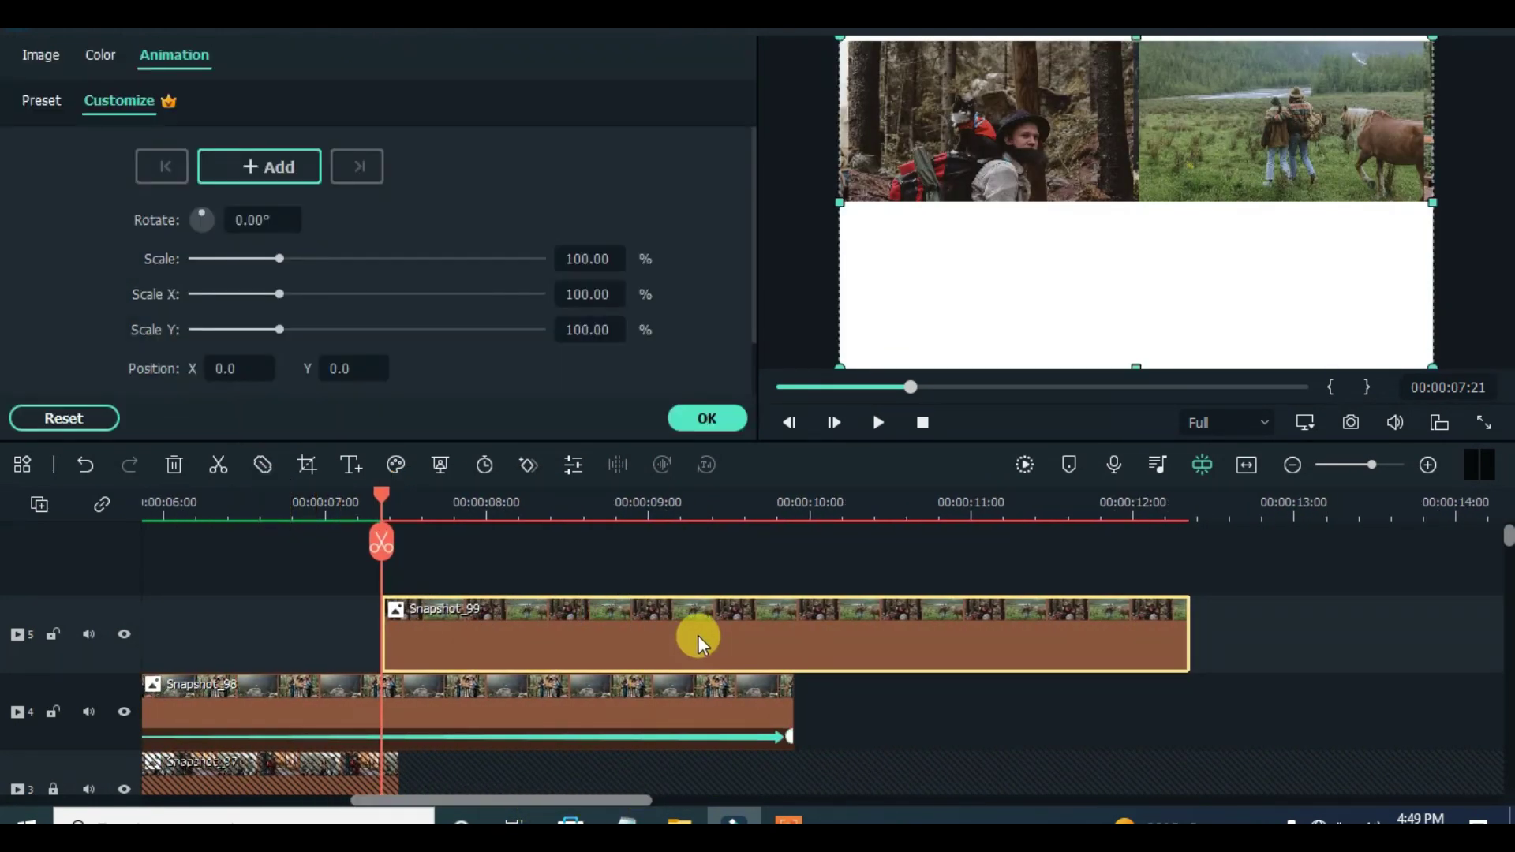
click(280, 168)
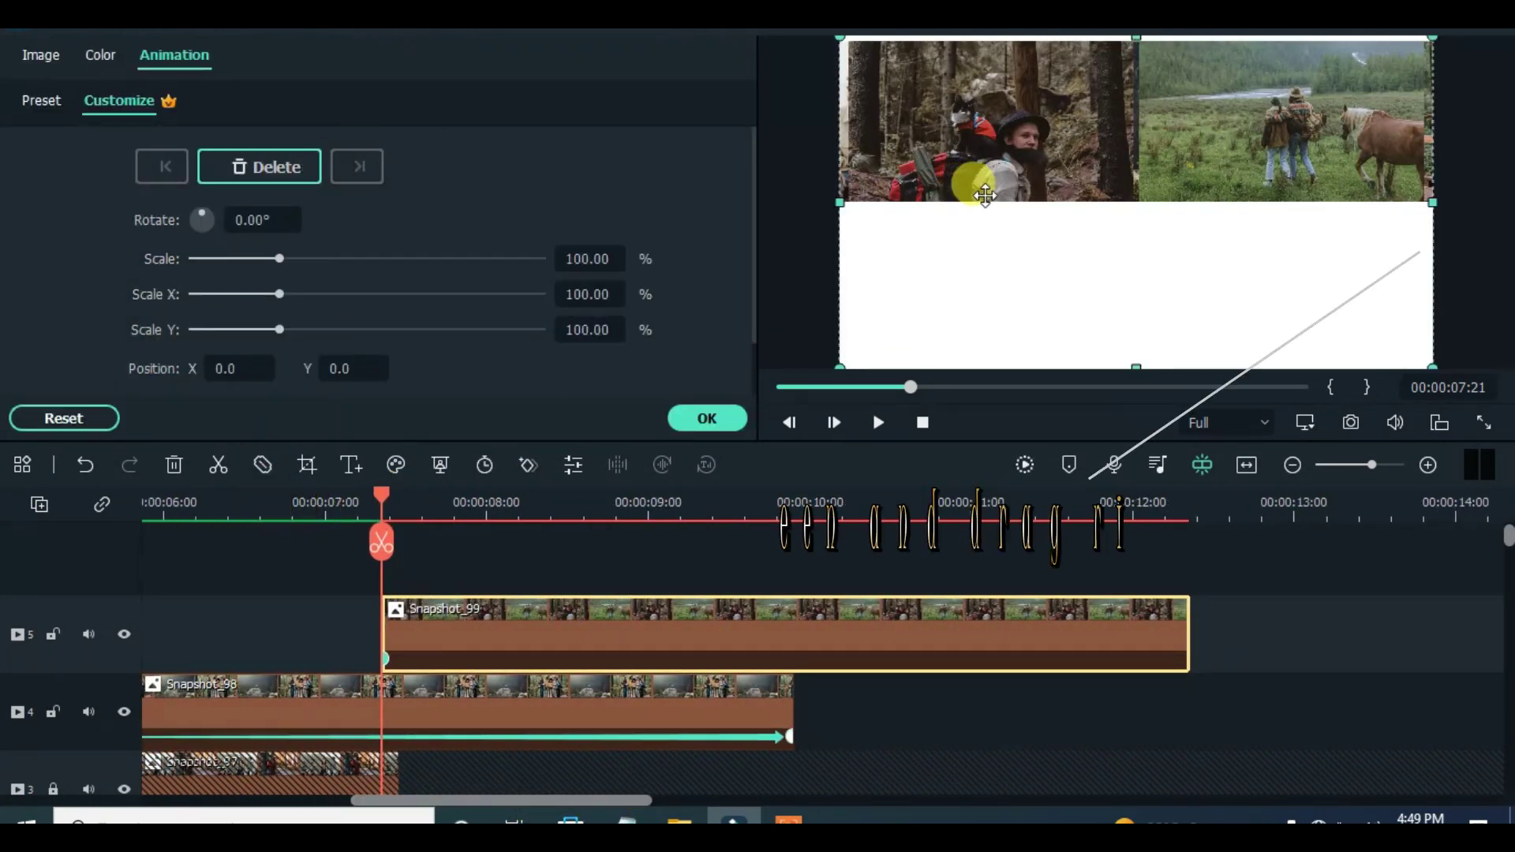
drag(984, 194, 1414, 188)
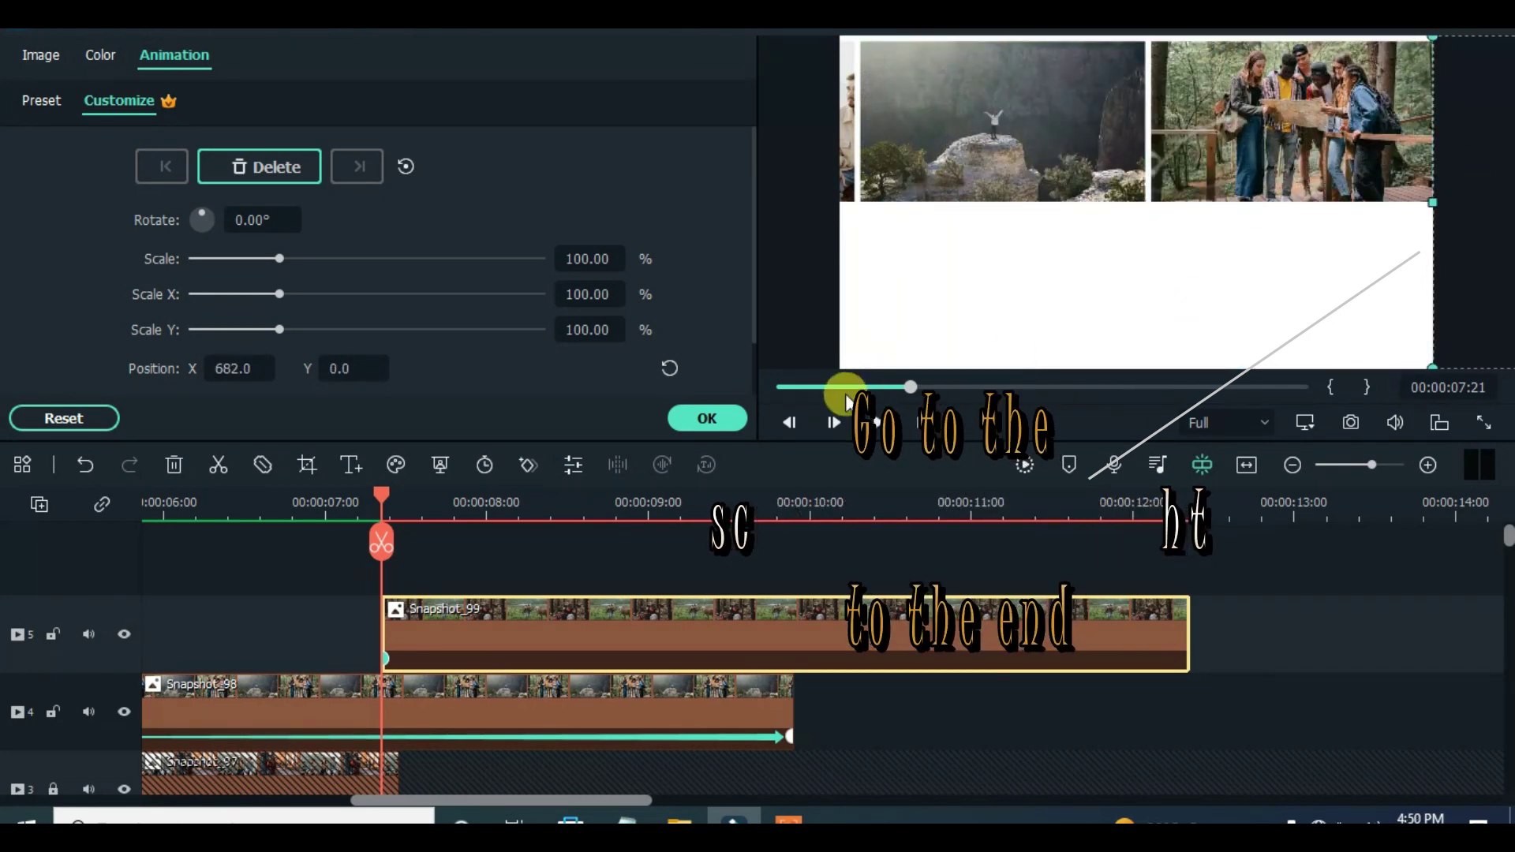
drag(382, 497, 1049, 485)
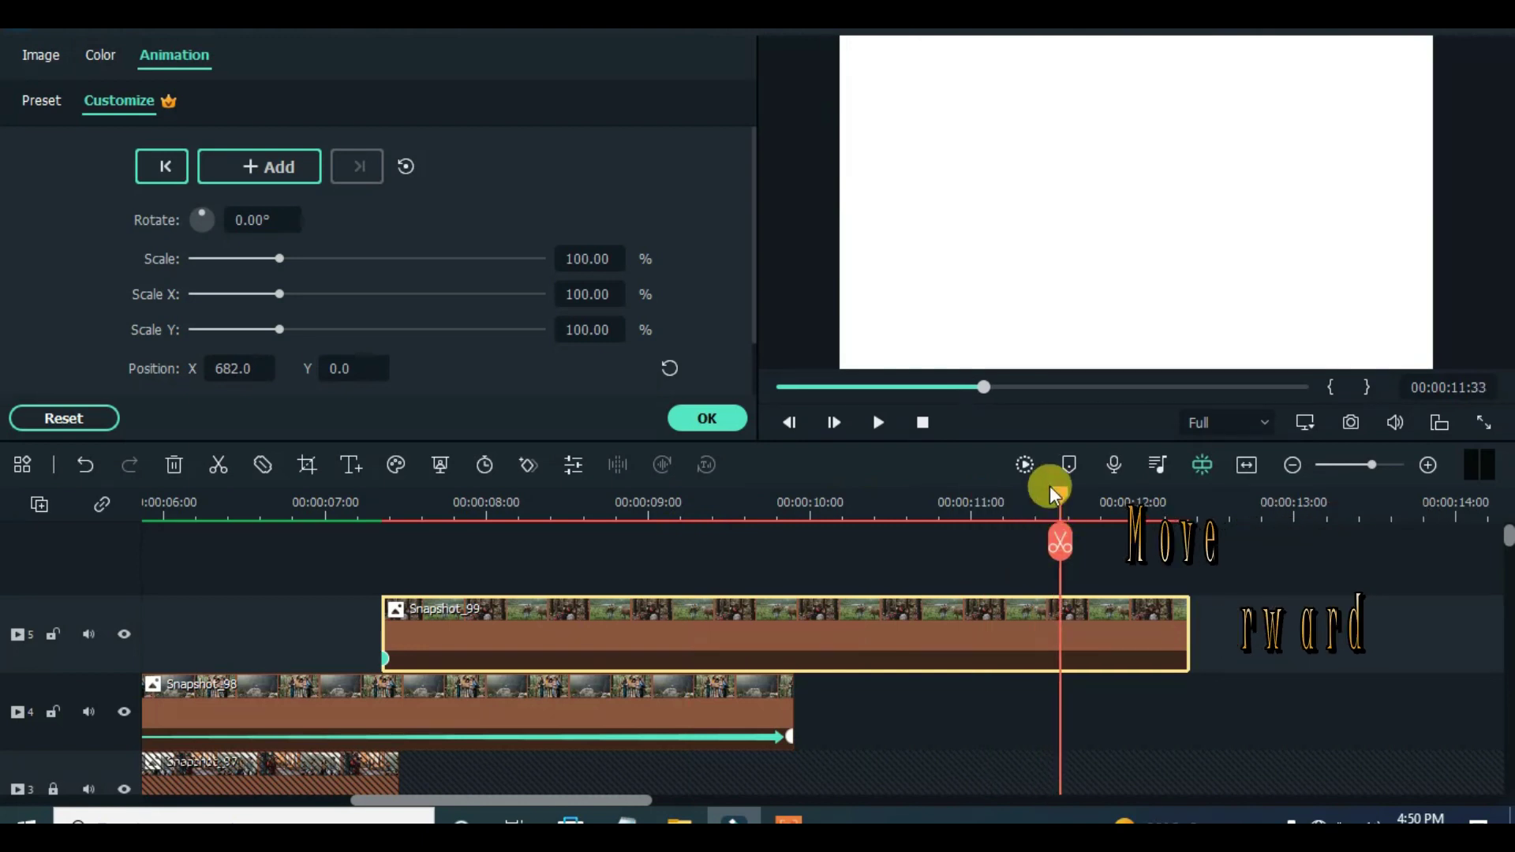
drag(1460, 205, 838, 245)
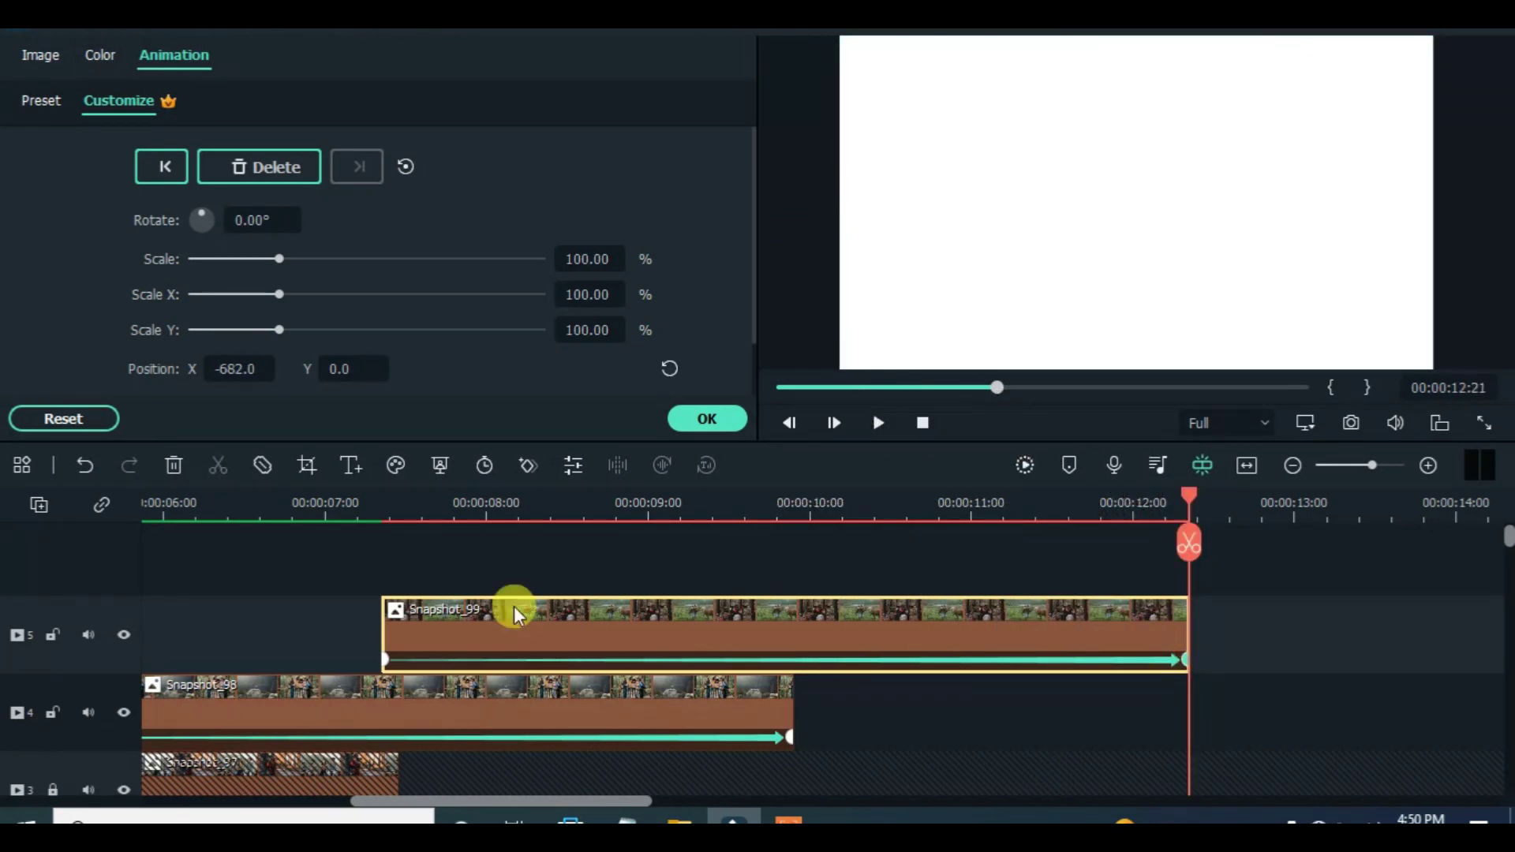
Fit the whole project into the timeline and reduce the track height so all tracks fit.
click(1248, 466)
click(41, 506)
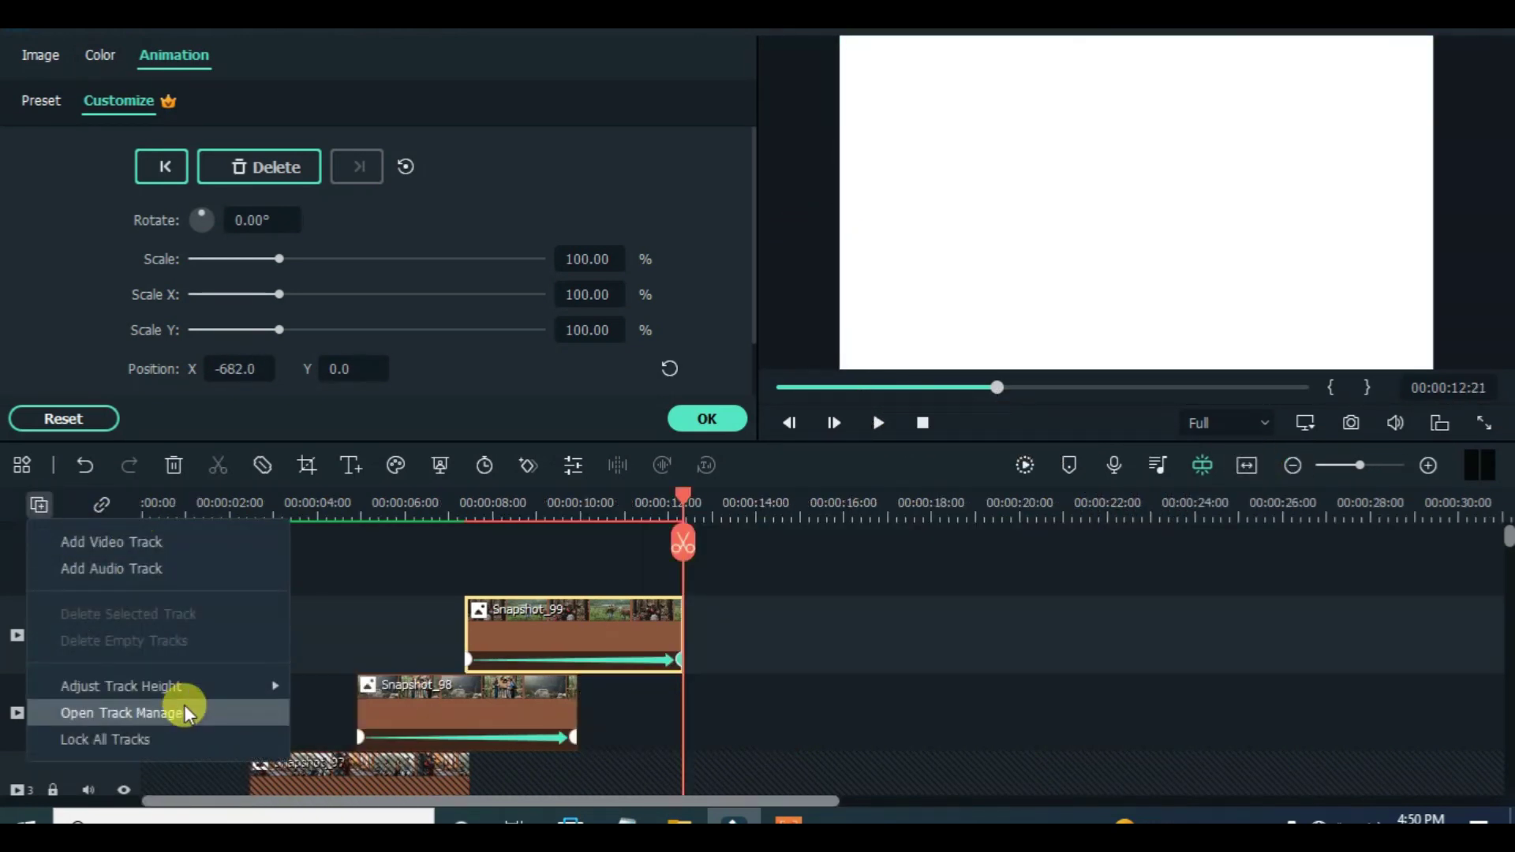
click(381, 692)
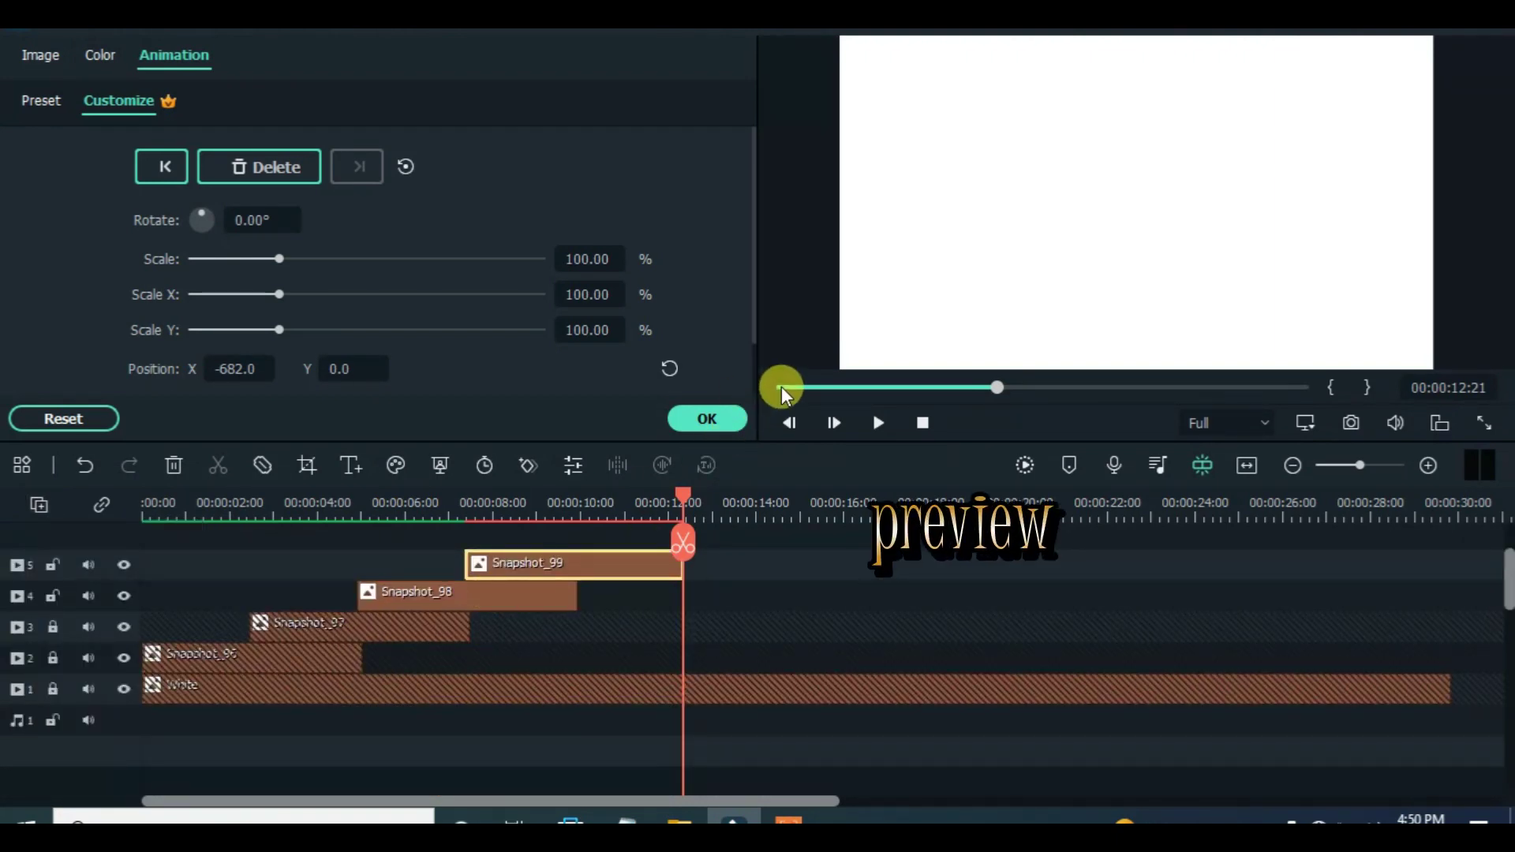
Unlock video tracks 1 to 3 and render and play a preview of the four sliding snapshots.
click(53, 660)
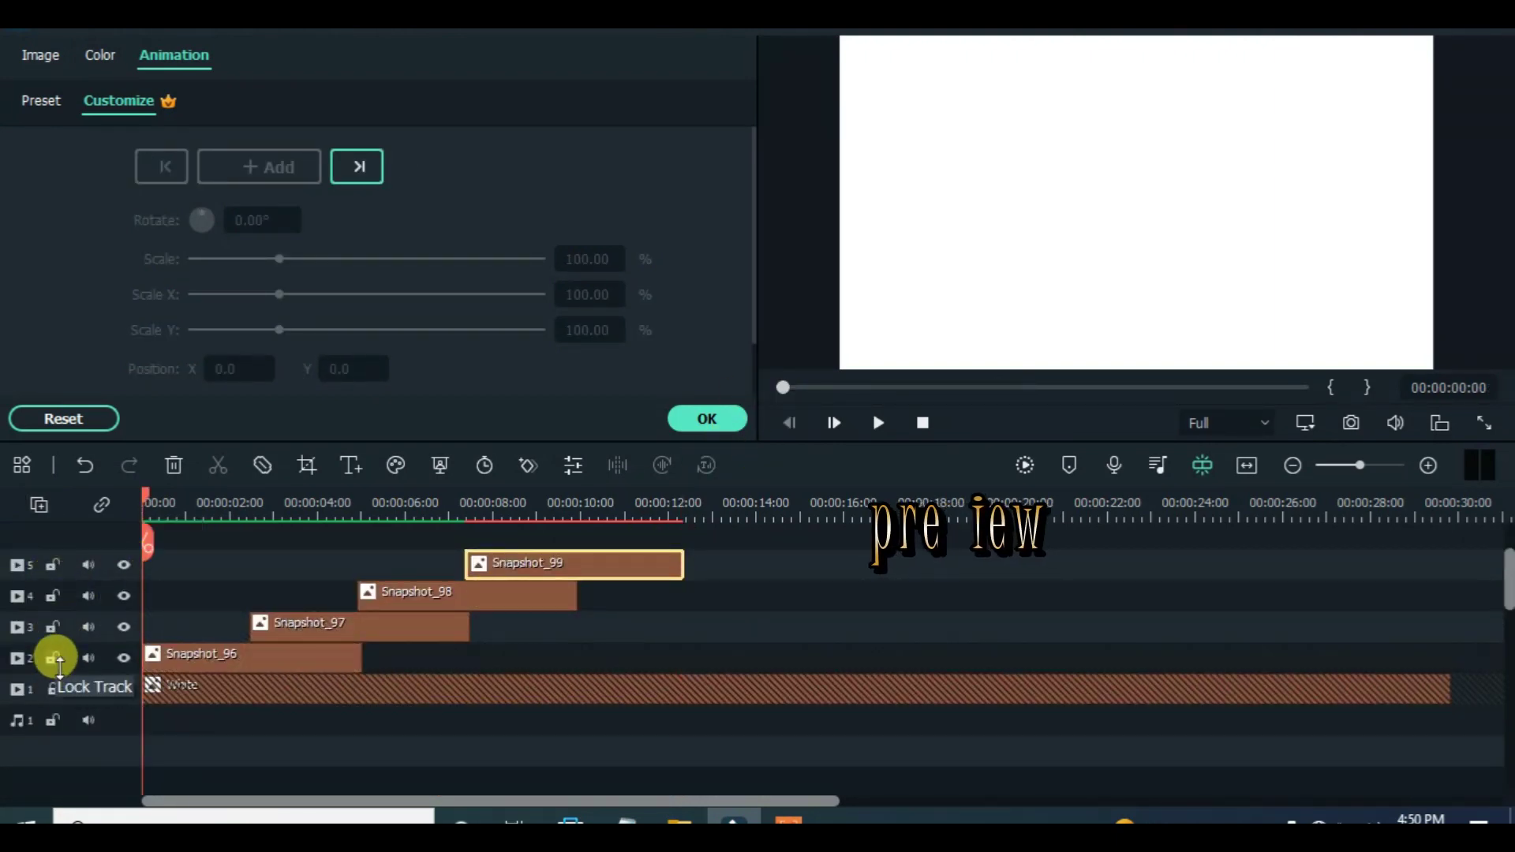
click(52, 689)
click(1026, 465)
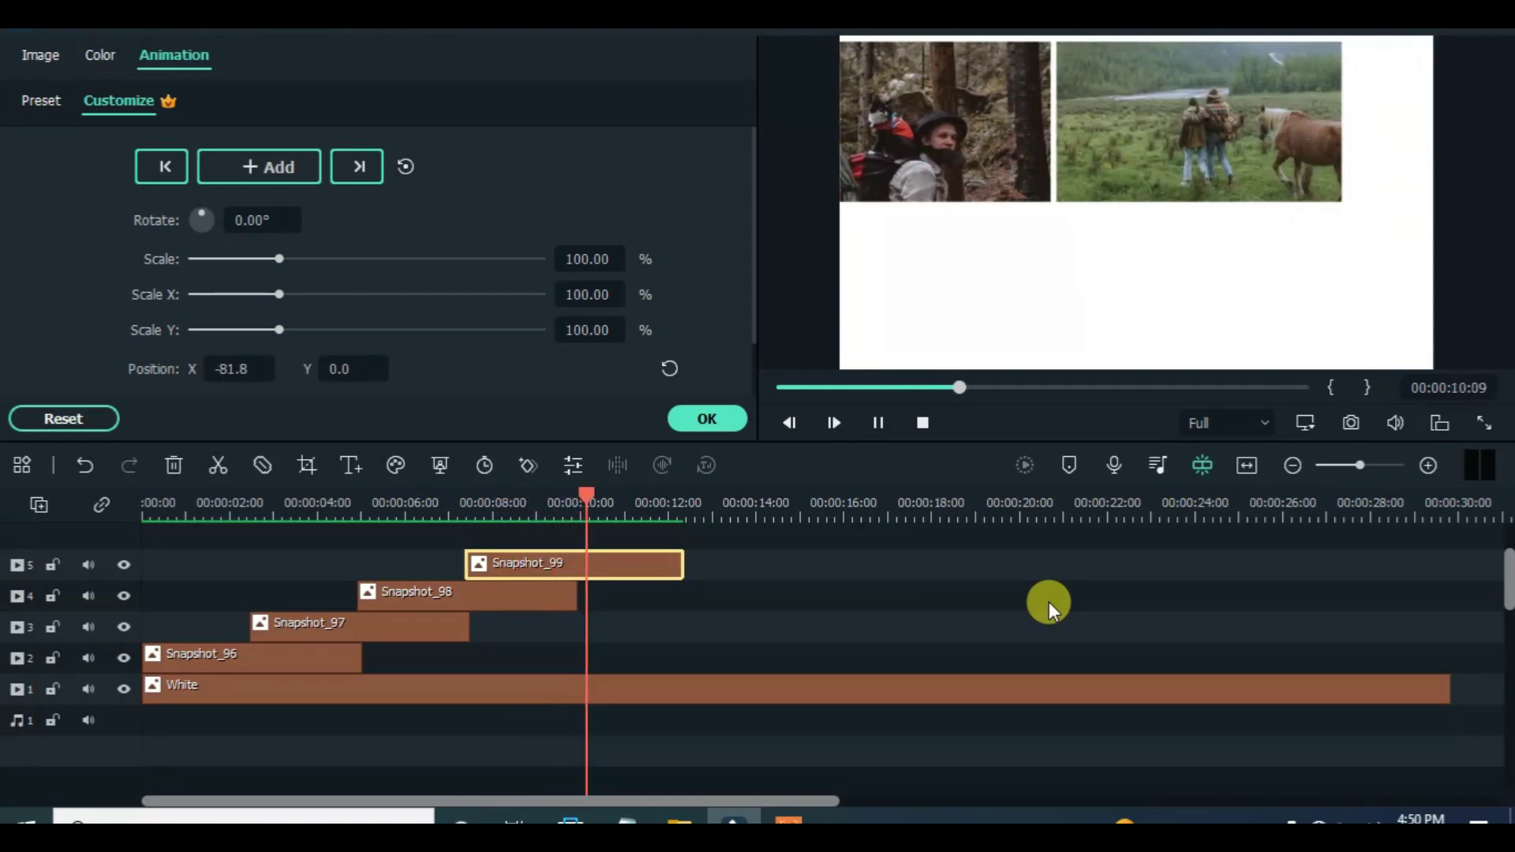
click(878, 423)
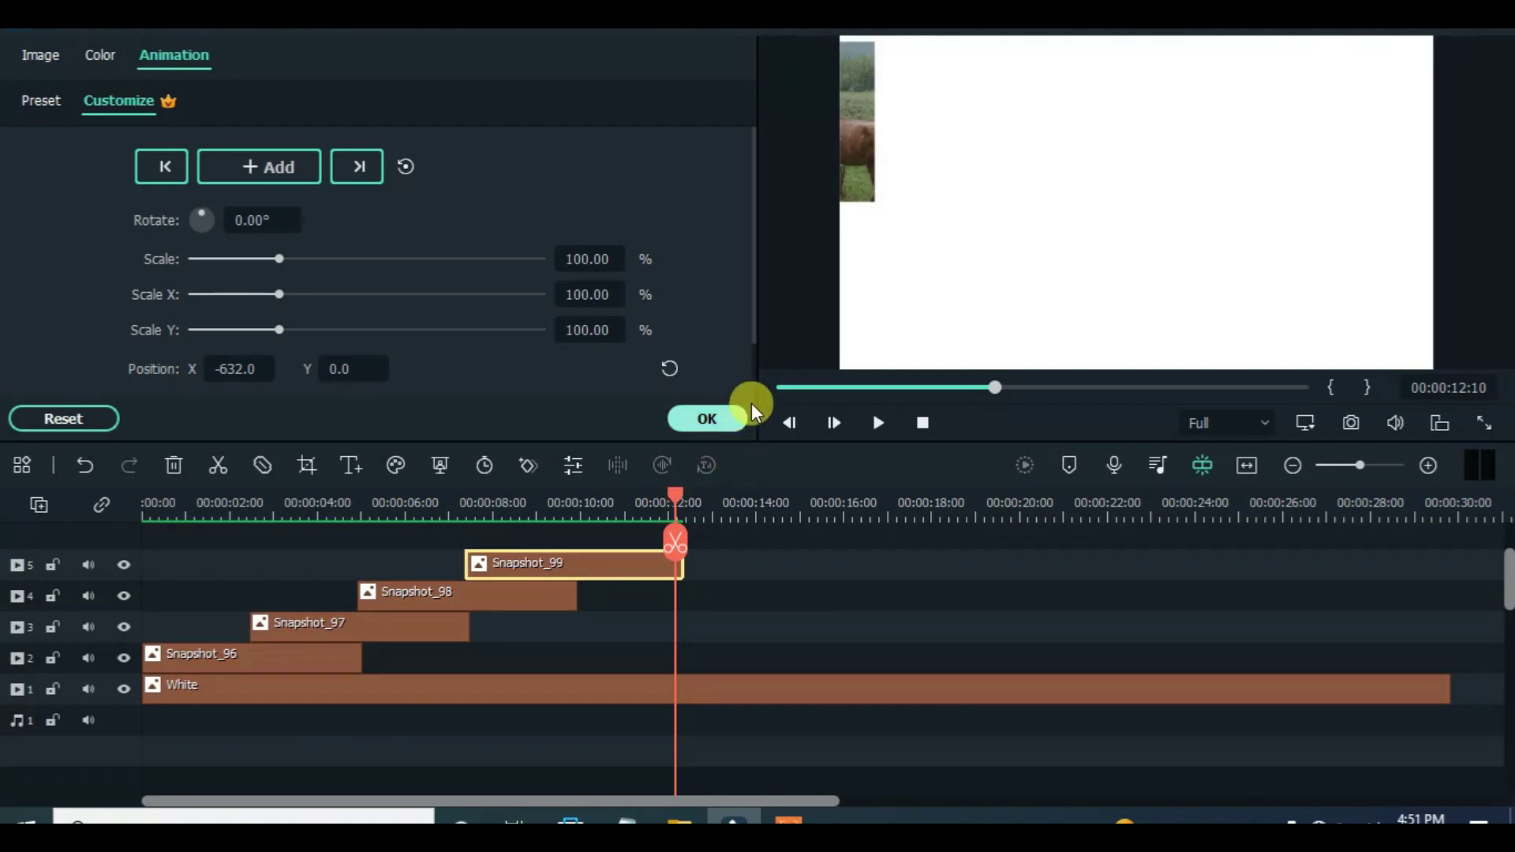
With the playhead back at the project start, lock video tracks 1 to 5 and enlarge the timeline's track height.
click(784, 387)
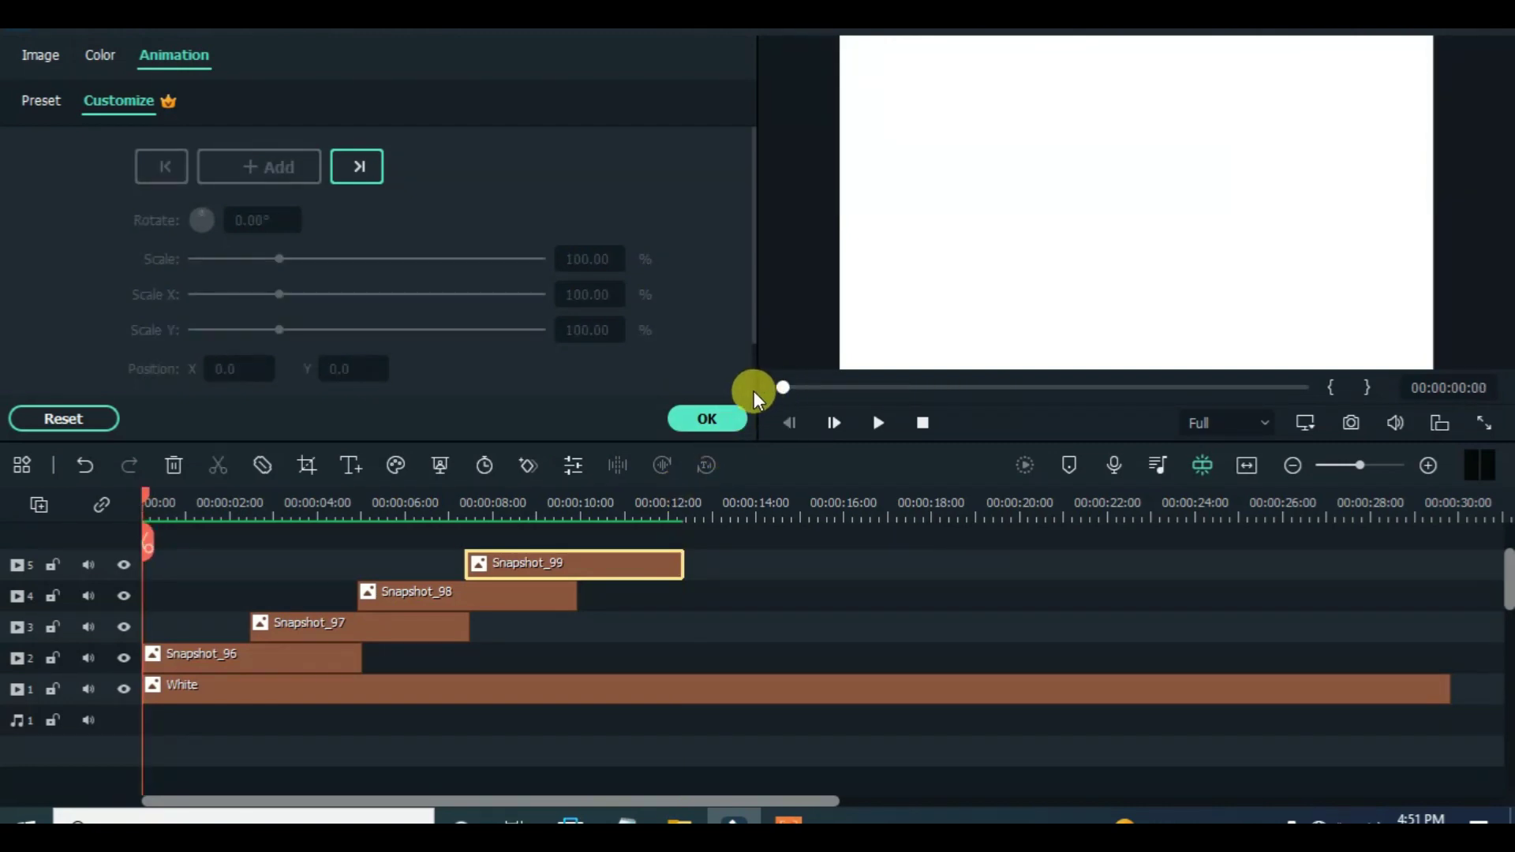
scroll(1503, 583, up, 1)
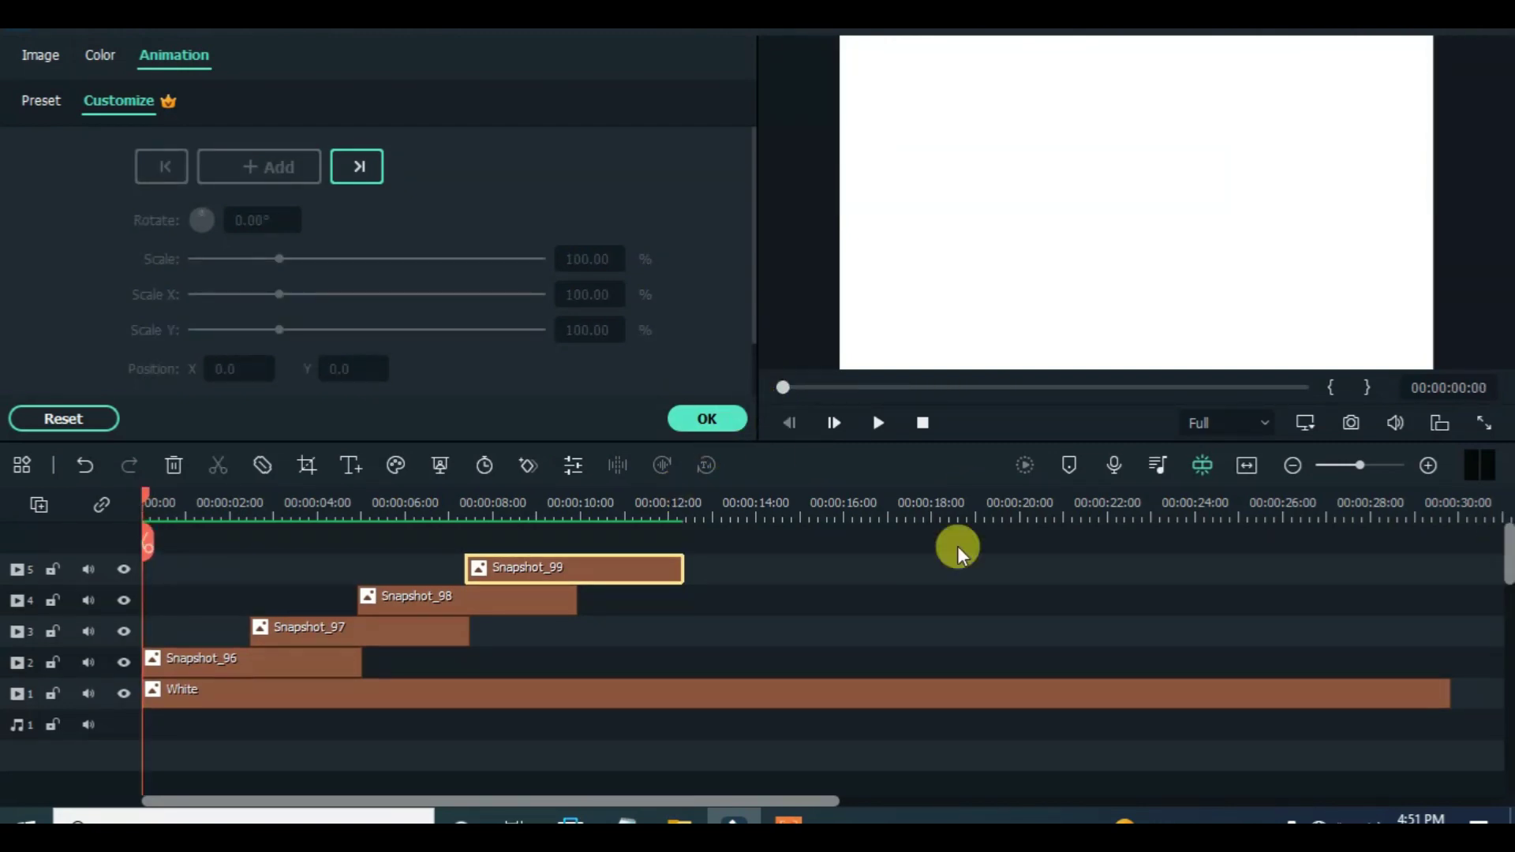
click(53, 569)
click(53, 662)
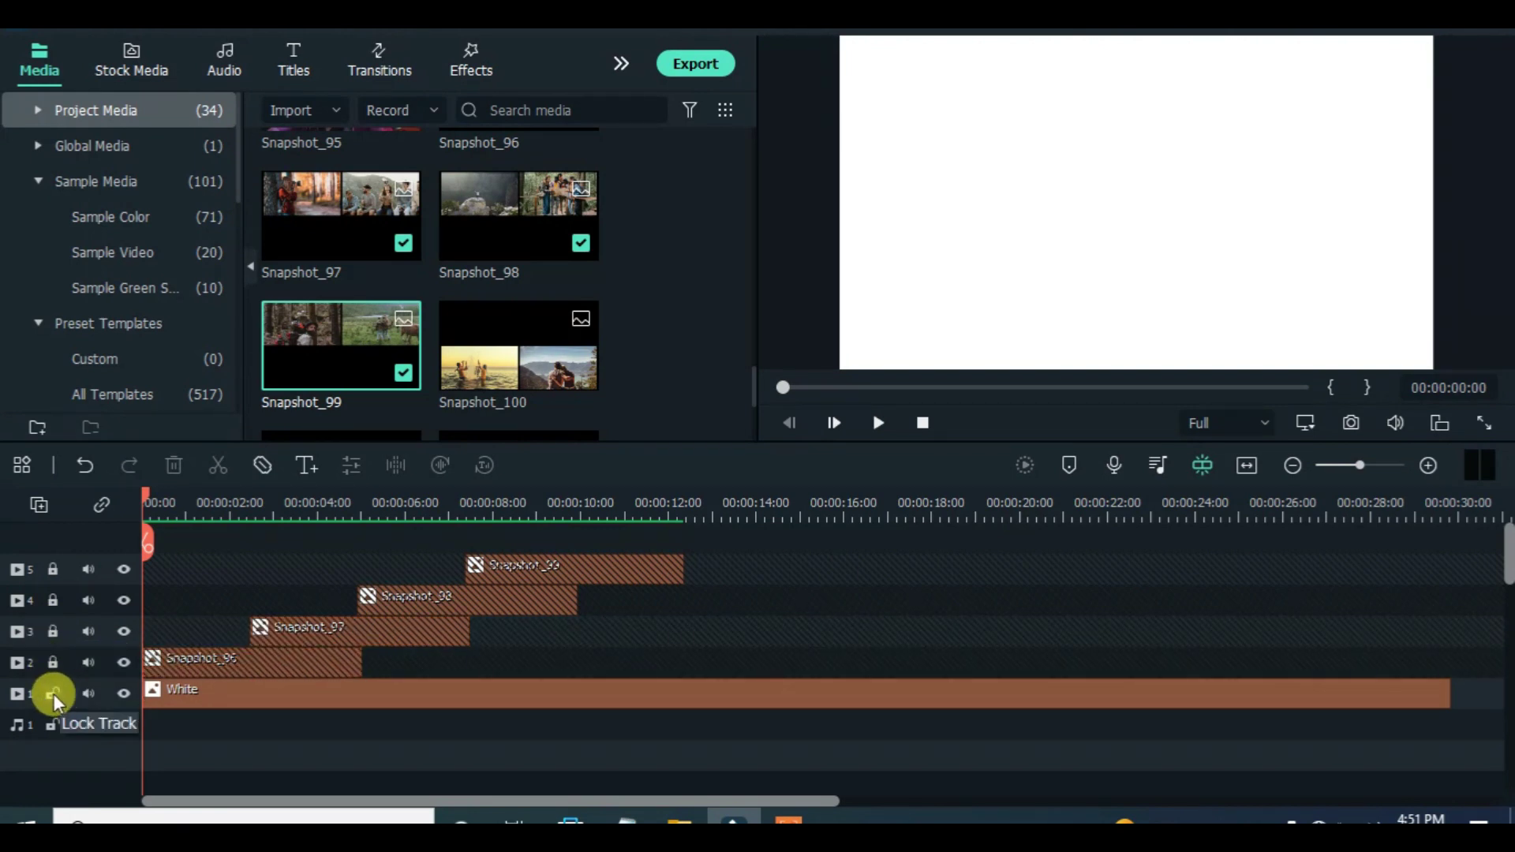
click(53, 694)
click(38, 504)
click(326, 686)
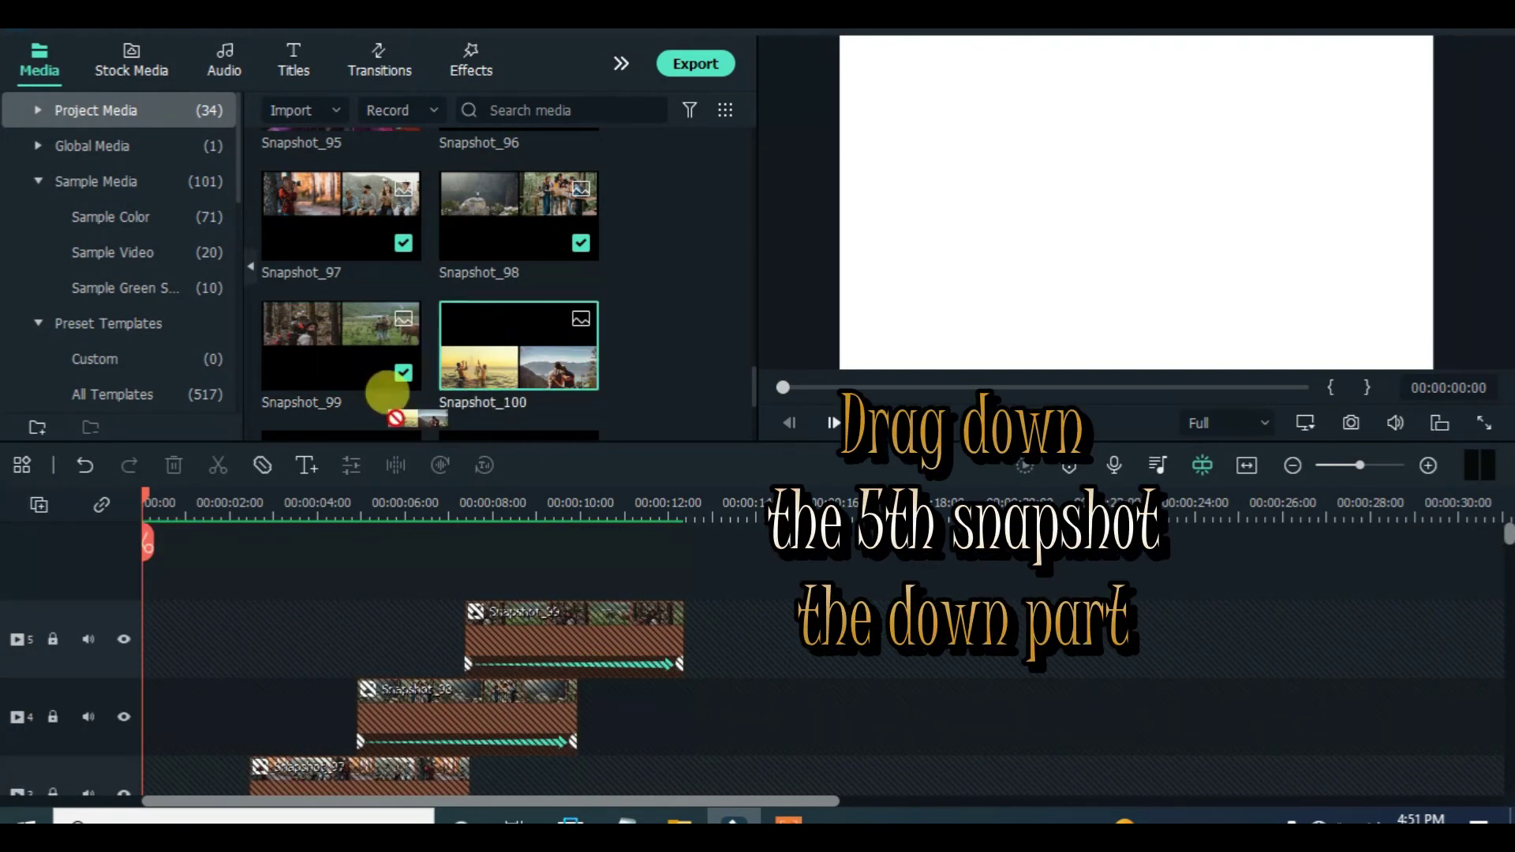
Place Snapshot_100 on video track 6 at the project start and keyframe its position from X -682.0 to X 682.0 over the whole clip.
drag(144, 581, 275, 639)
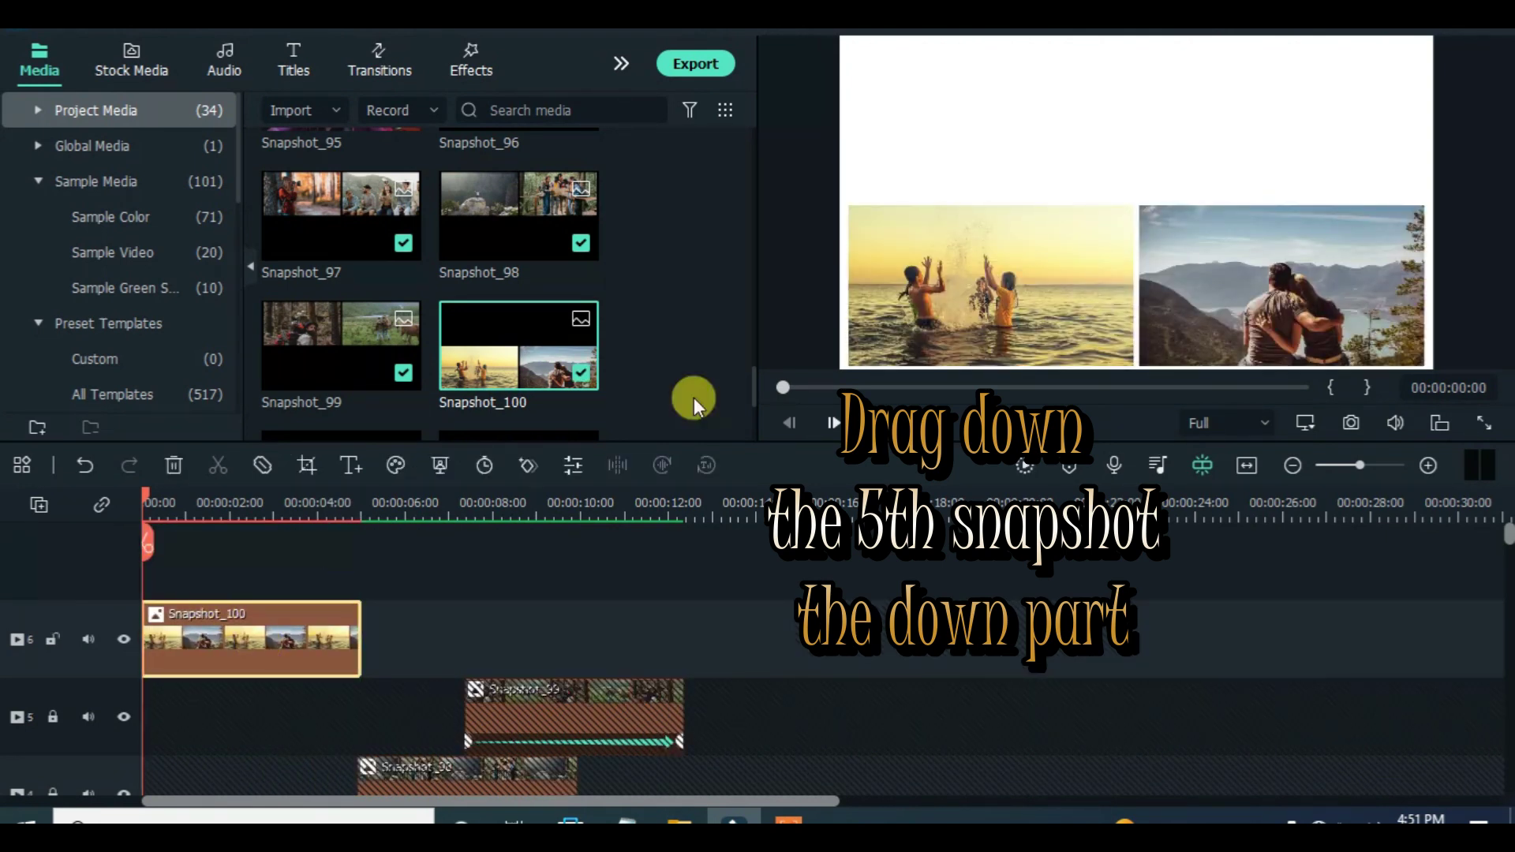
double_click(235, 642)
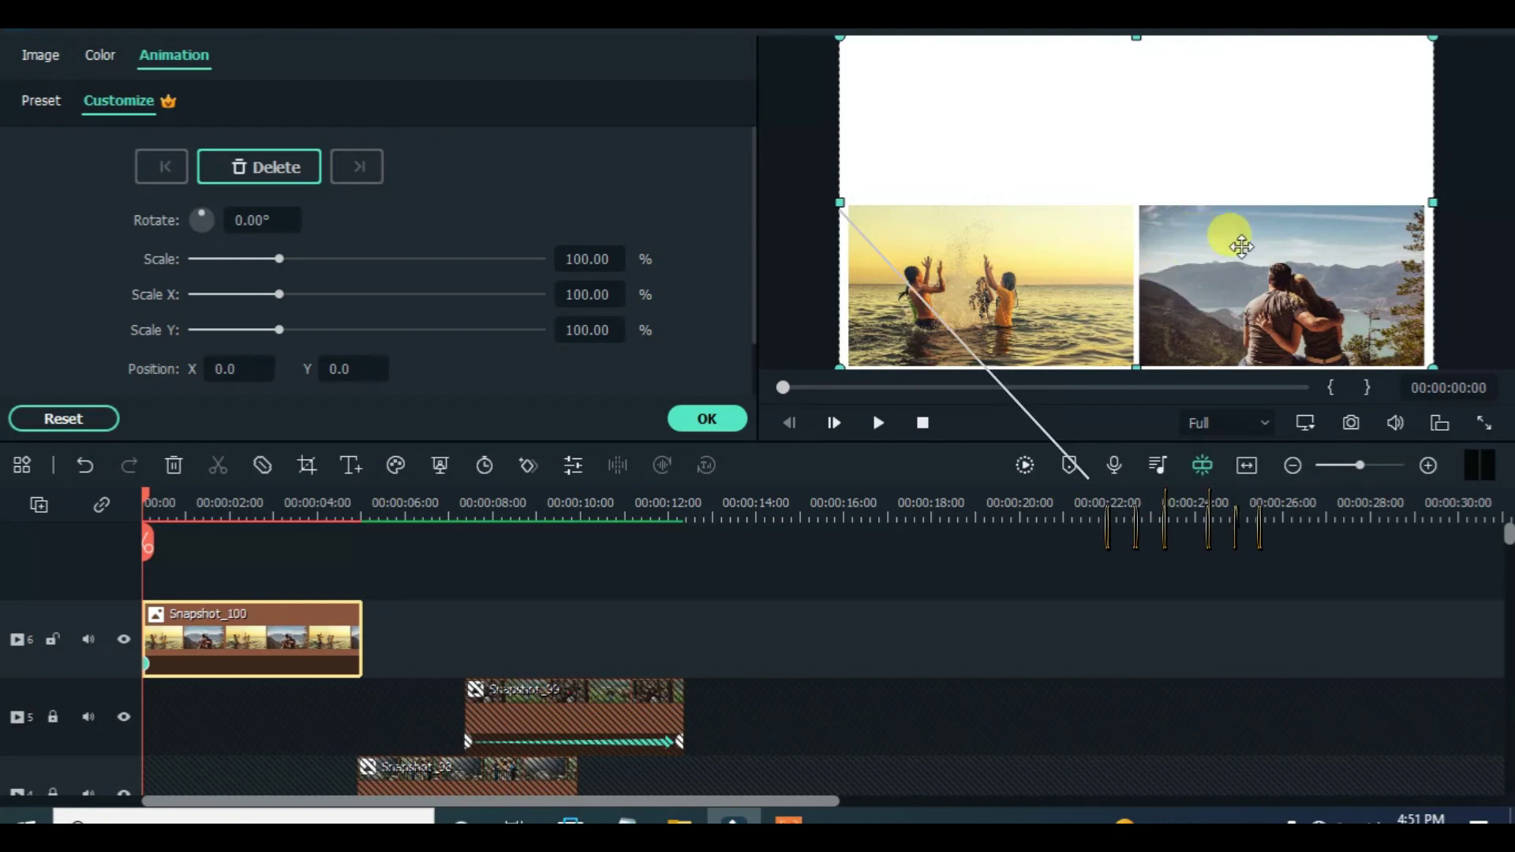
drag(1241, 247, 875, 263)
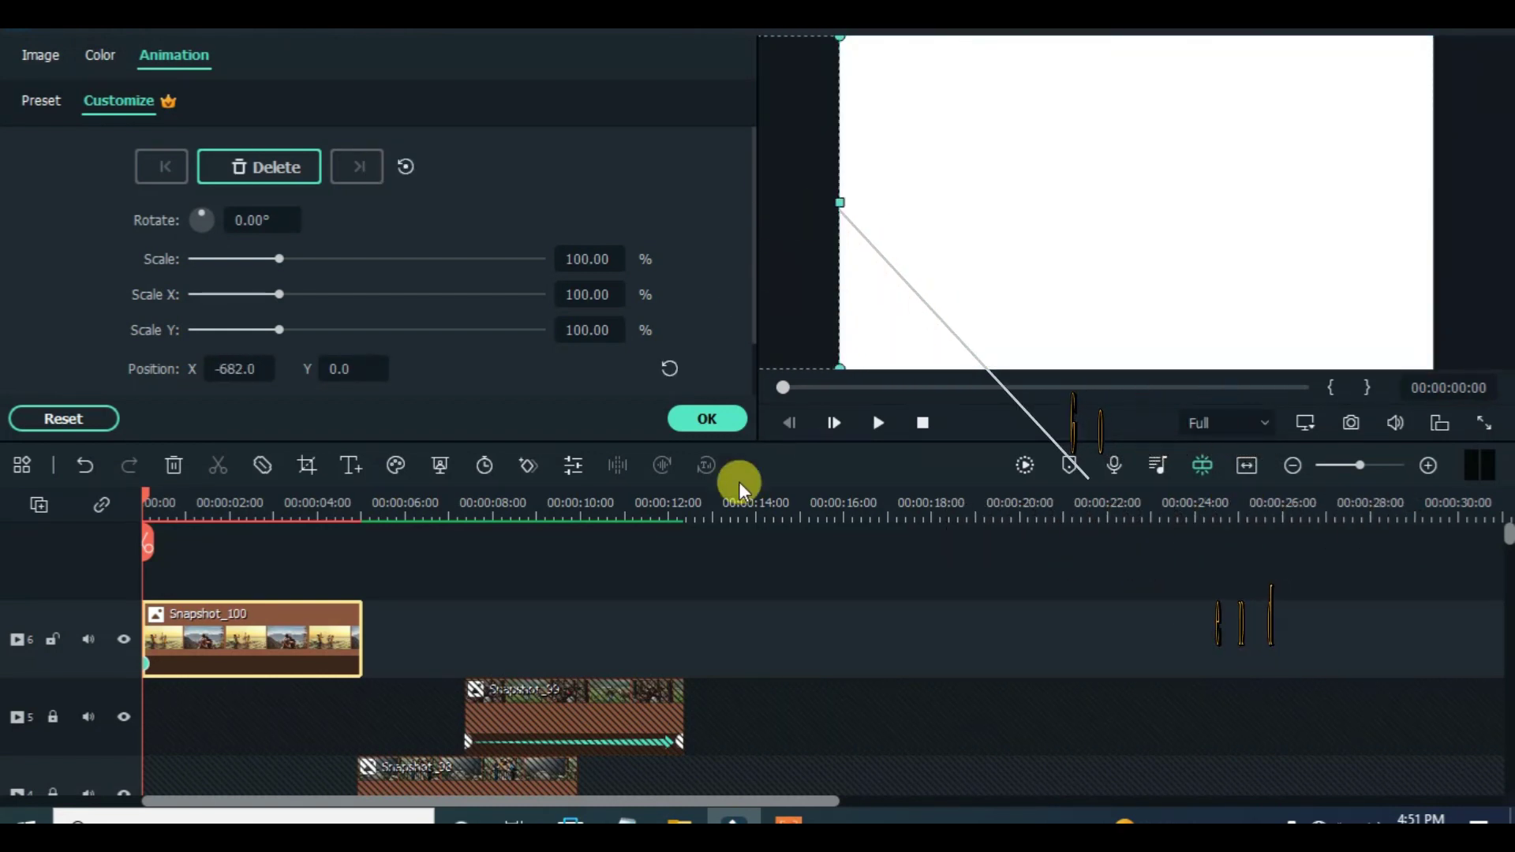
drag(141, 501, 335, 502)
drag(821, 278, 1464, 260)
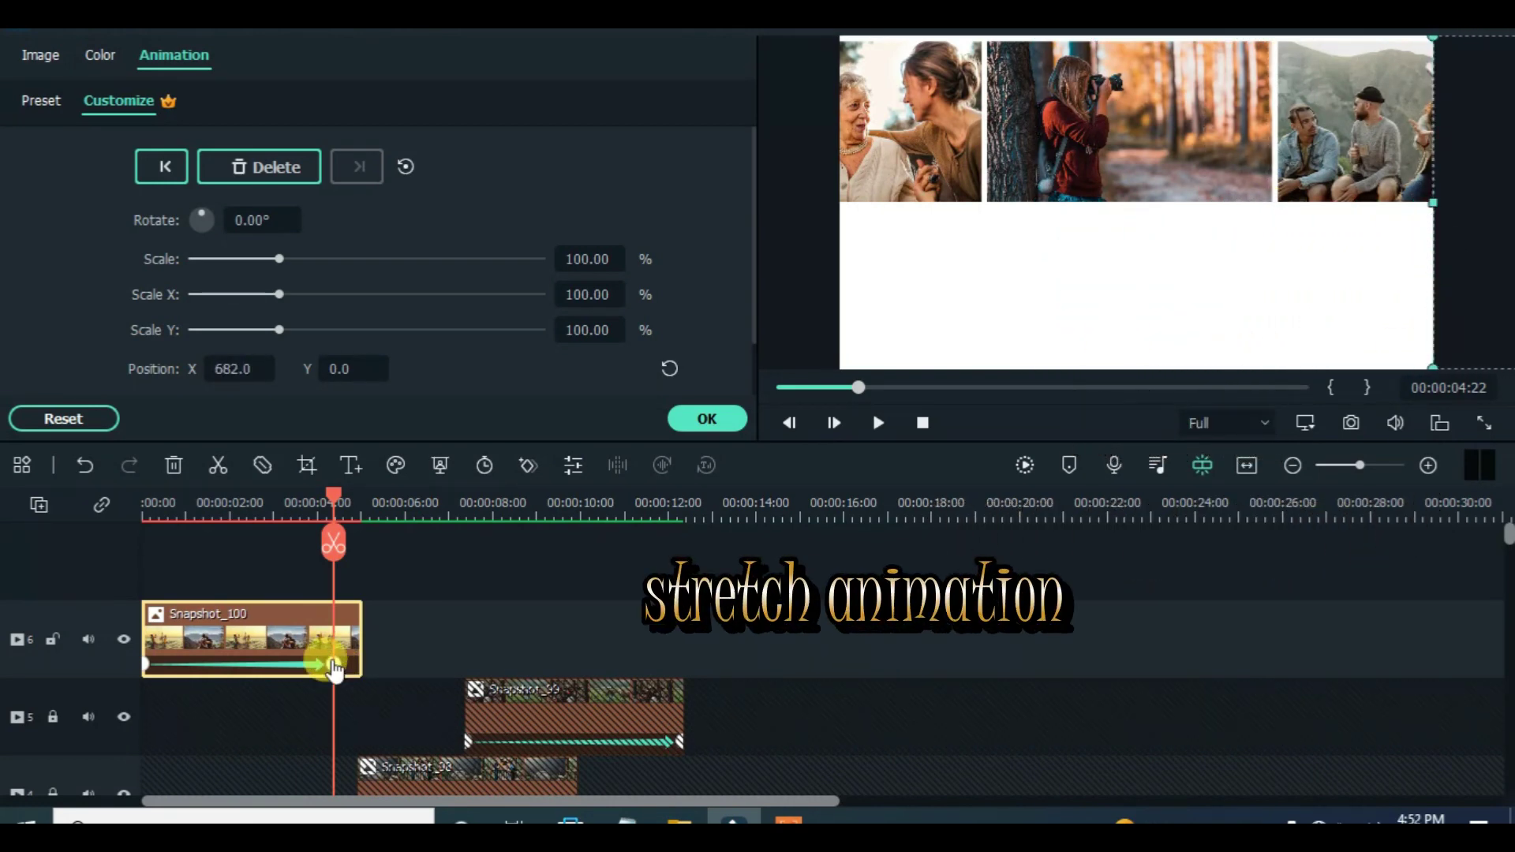
drag(349, 672, 380, 650)
Render the timeline and play a preview from the start to check Snapshot_100's slide along the lower row.
click(143, 509)
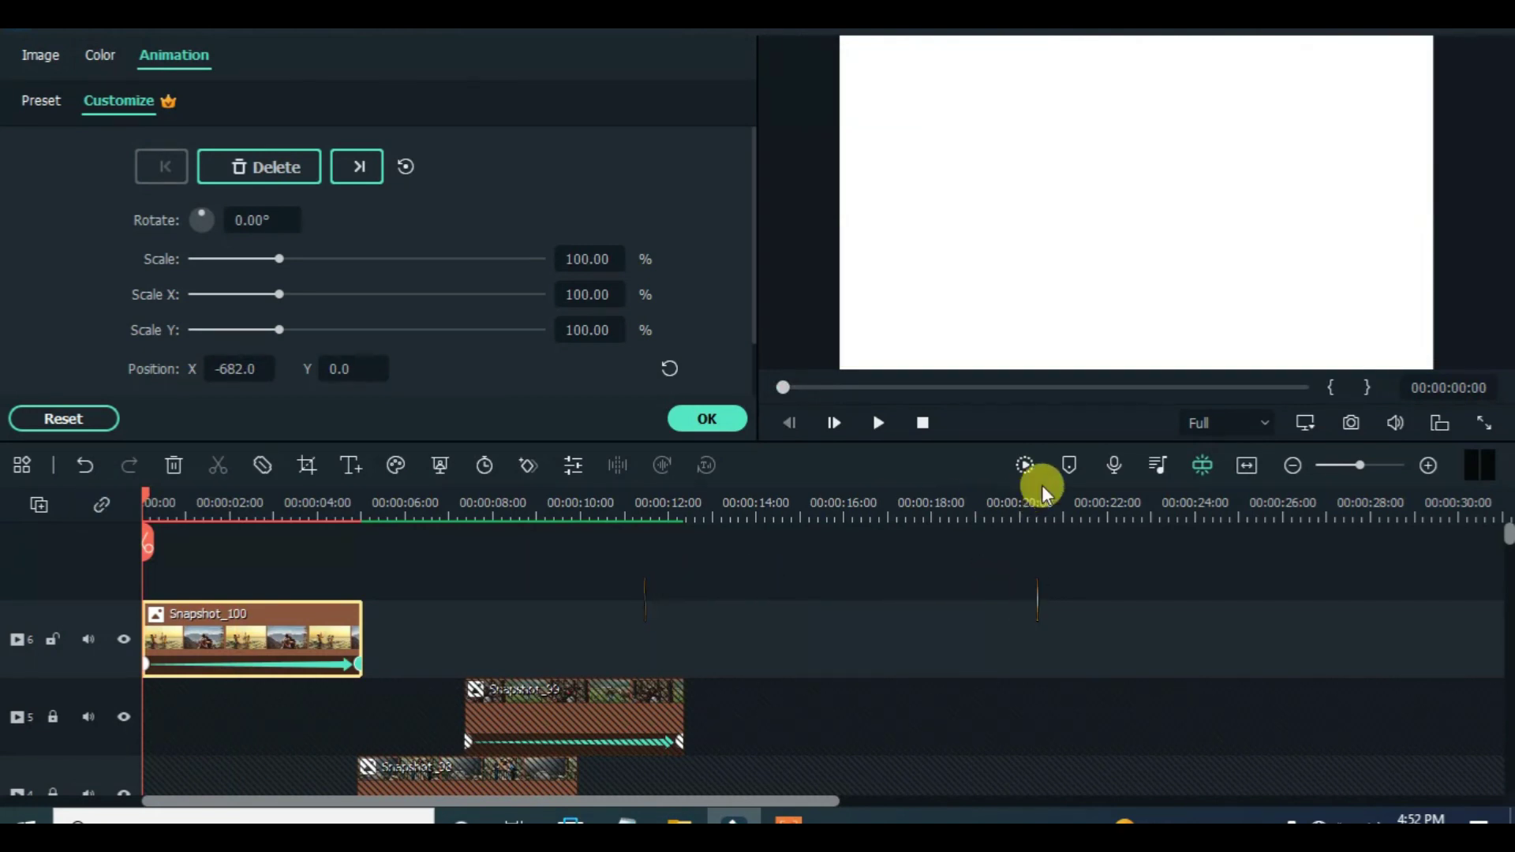
click(1025, 466)
click(878, 424)
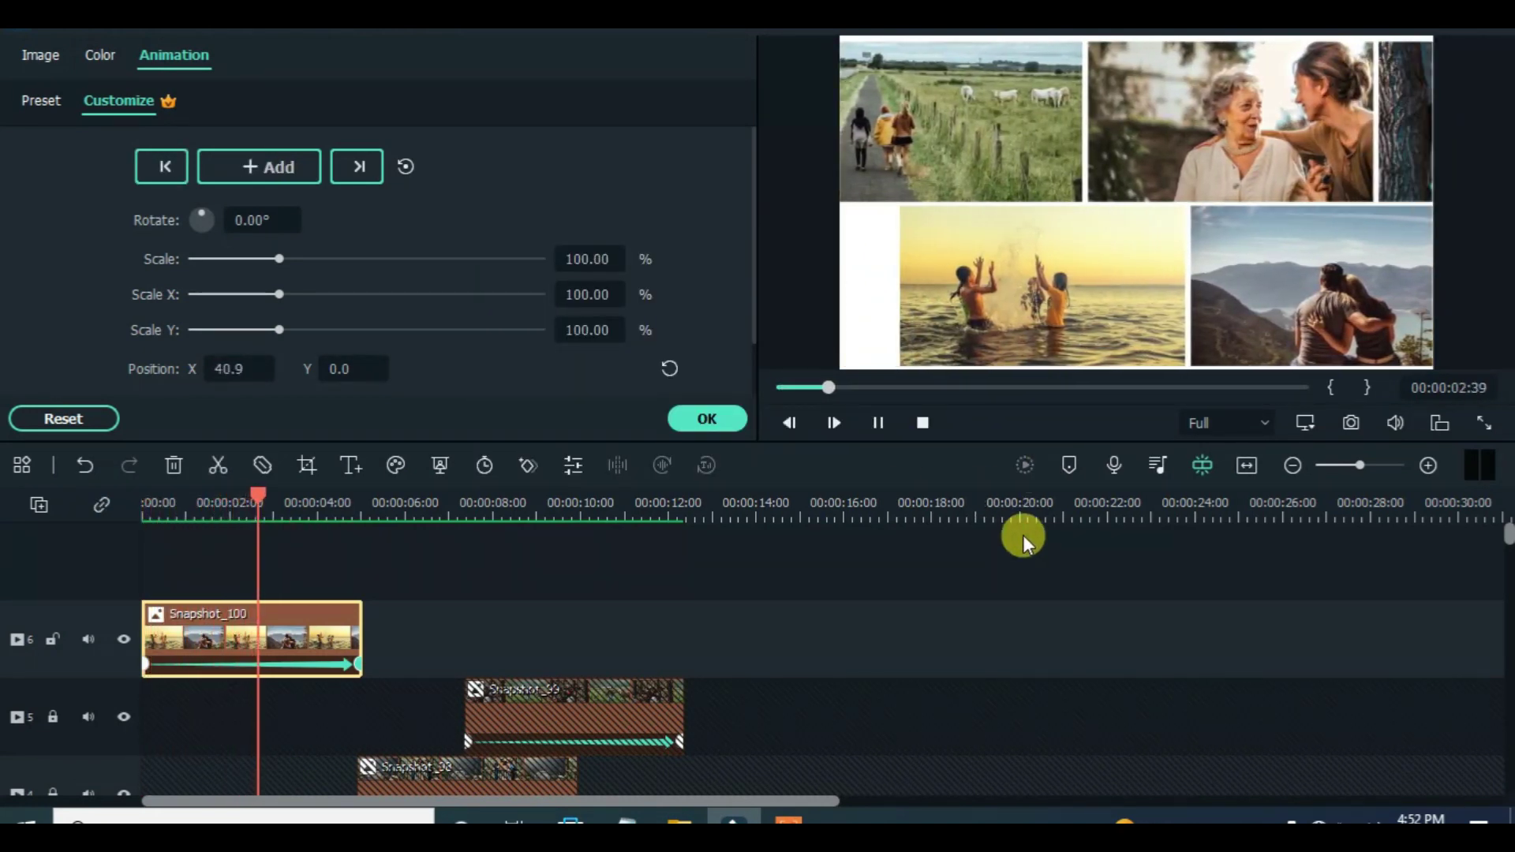
click(878, 426)
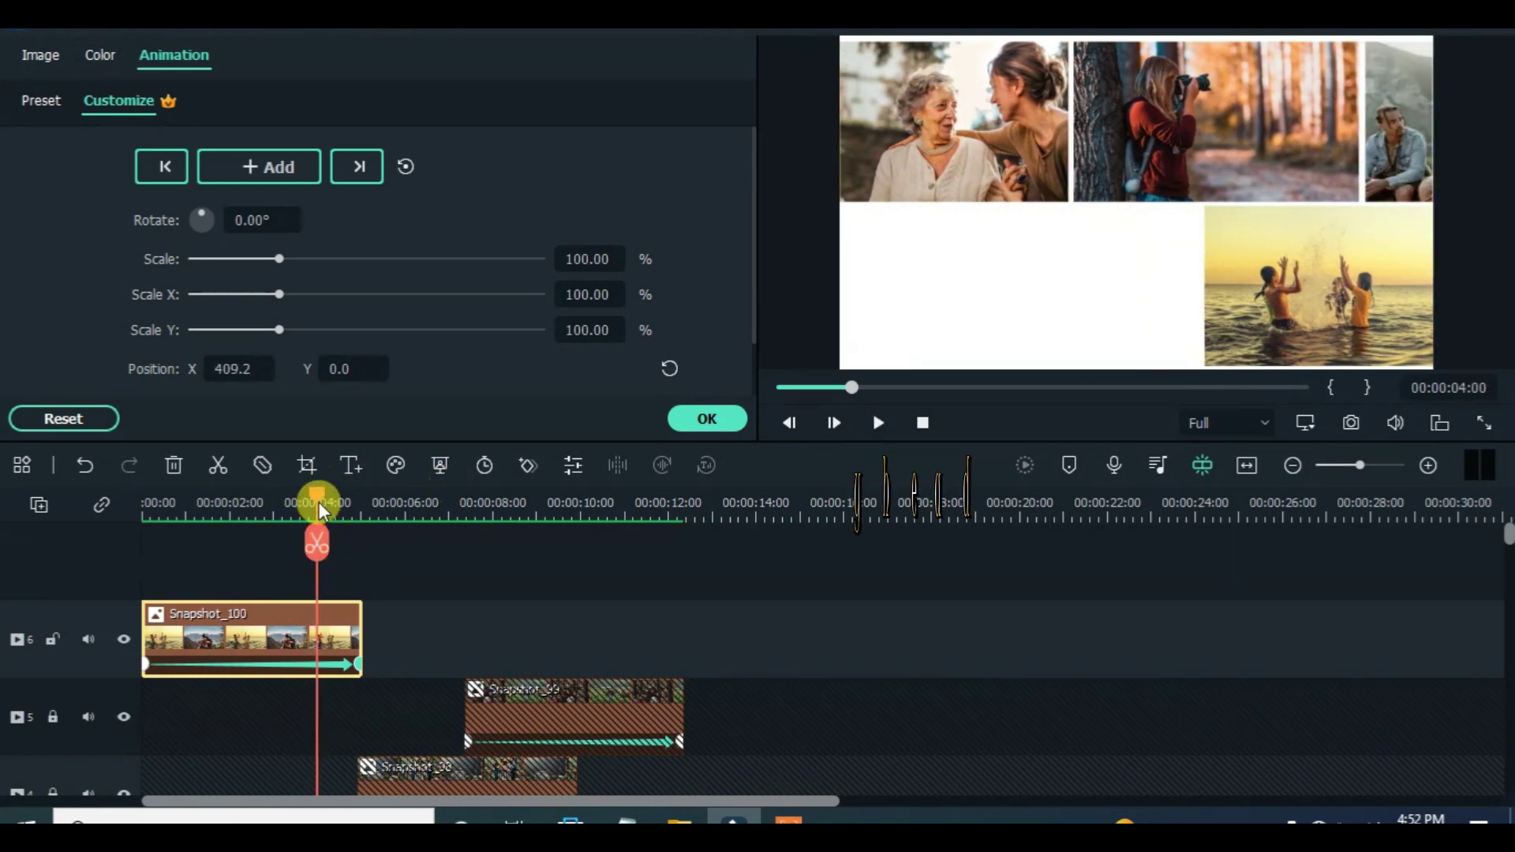
Lock video track 6 and place Snapshot_101 on video track 7 starting at 00:00:02:27.
drag(319, 501, 245, 477)
scroll(398, 511, up, 1)
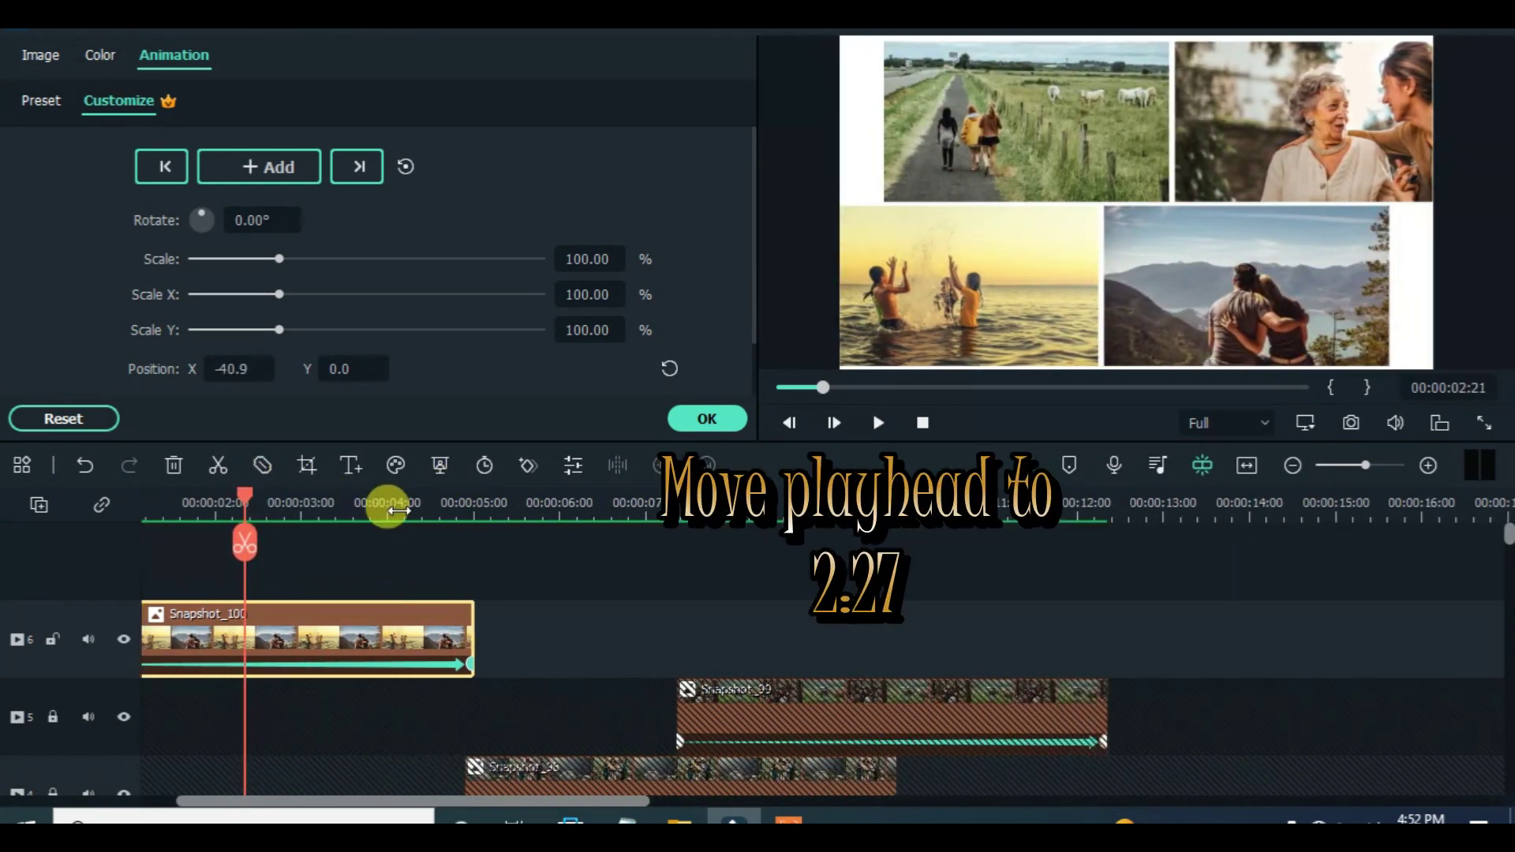
scroll(399, 511, up, 1)
click(50, 640)
scroll(387, 493, up, 1)
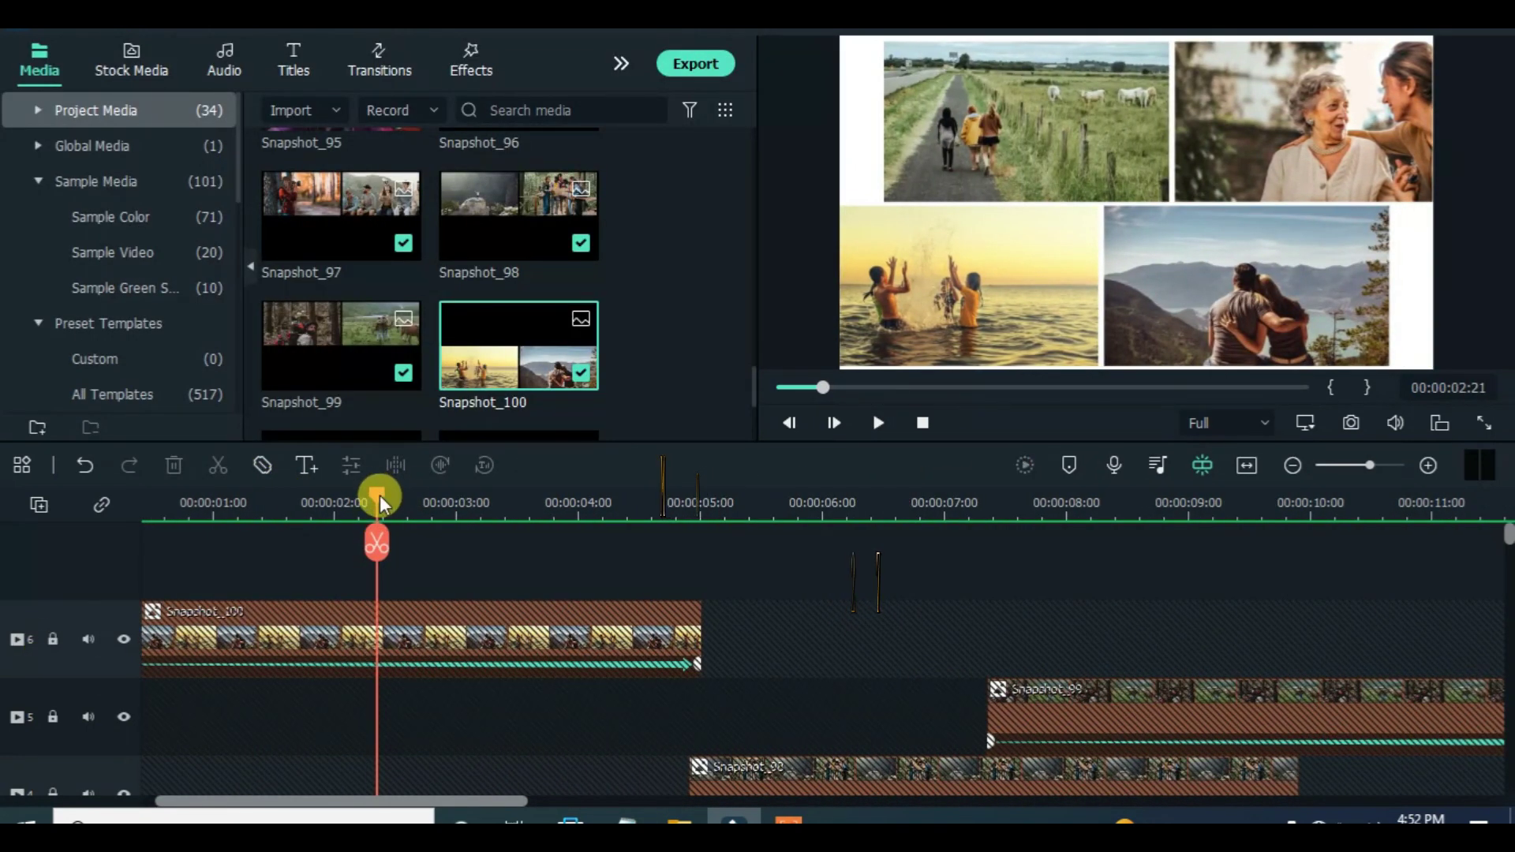
drag(381, 494, 390, 502)
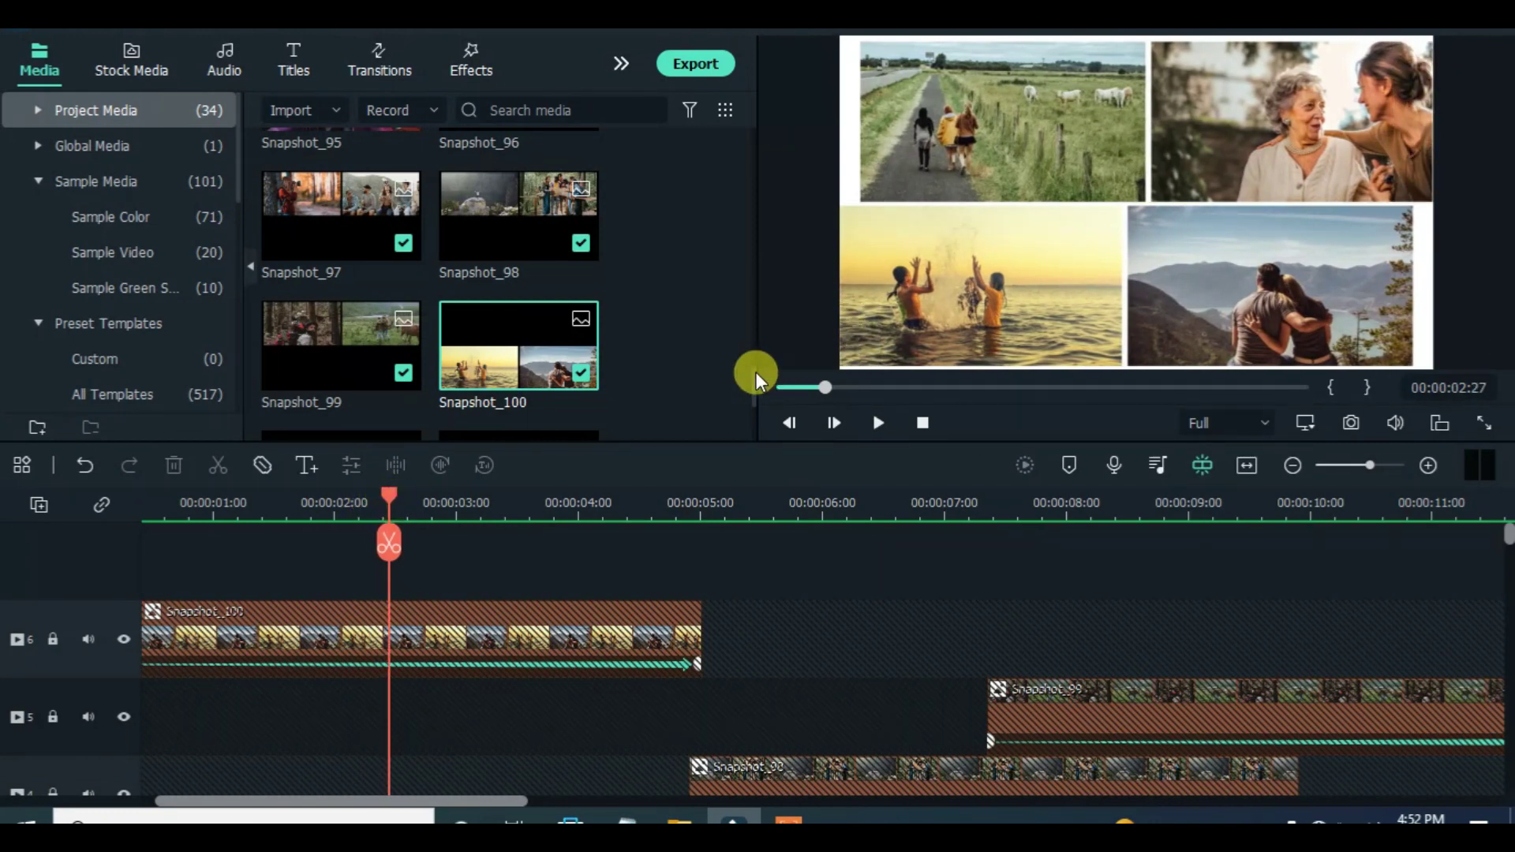
drag(754, 372, 749, 399)
drag(306, 298, 595, 633)
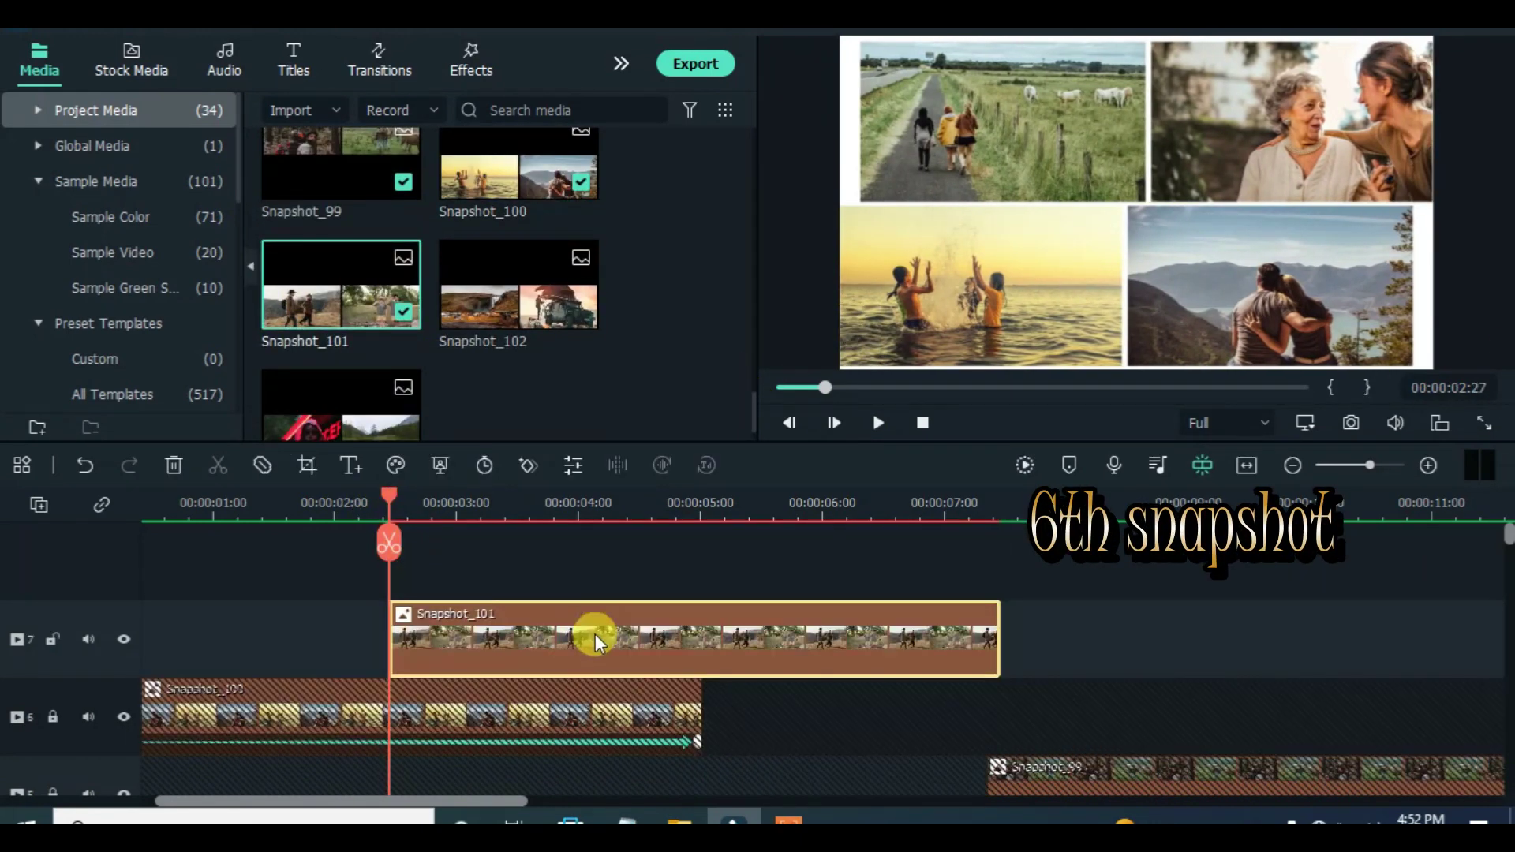
Keyframe Snapshot_101's position from X -682.0 at its start to X 682.0, stretching the animation to the clip's end.
click(647, 642)
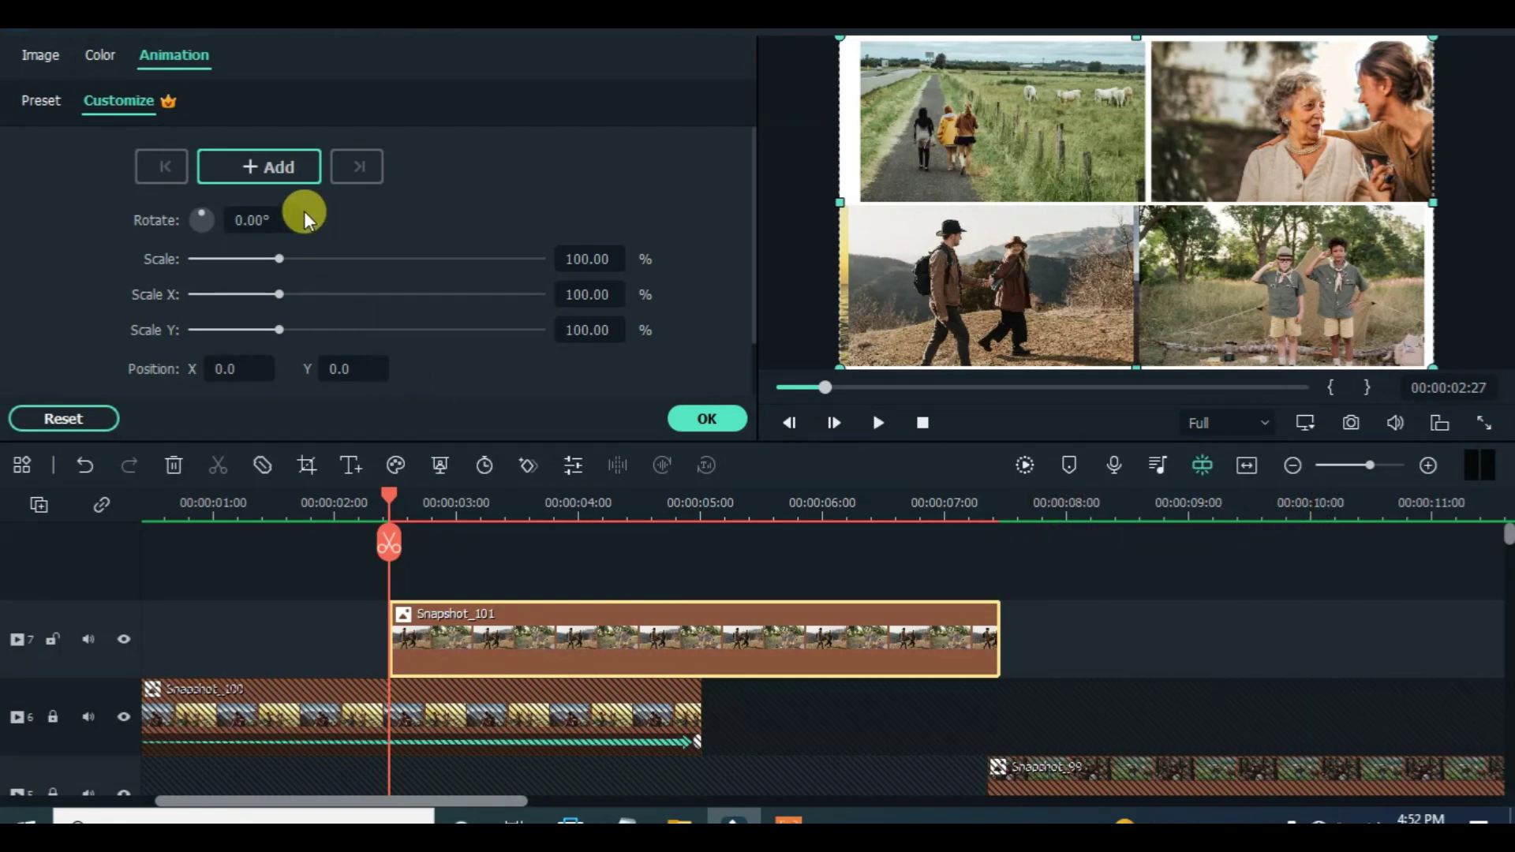
click(278, 162)
drag(1301, 260, 915, 265)
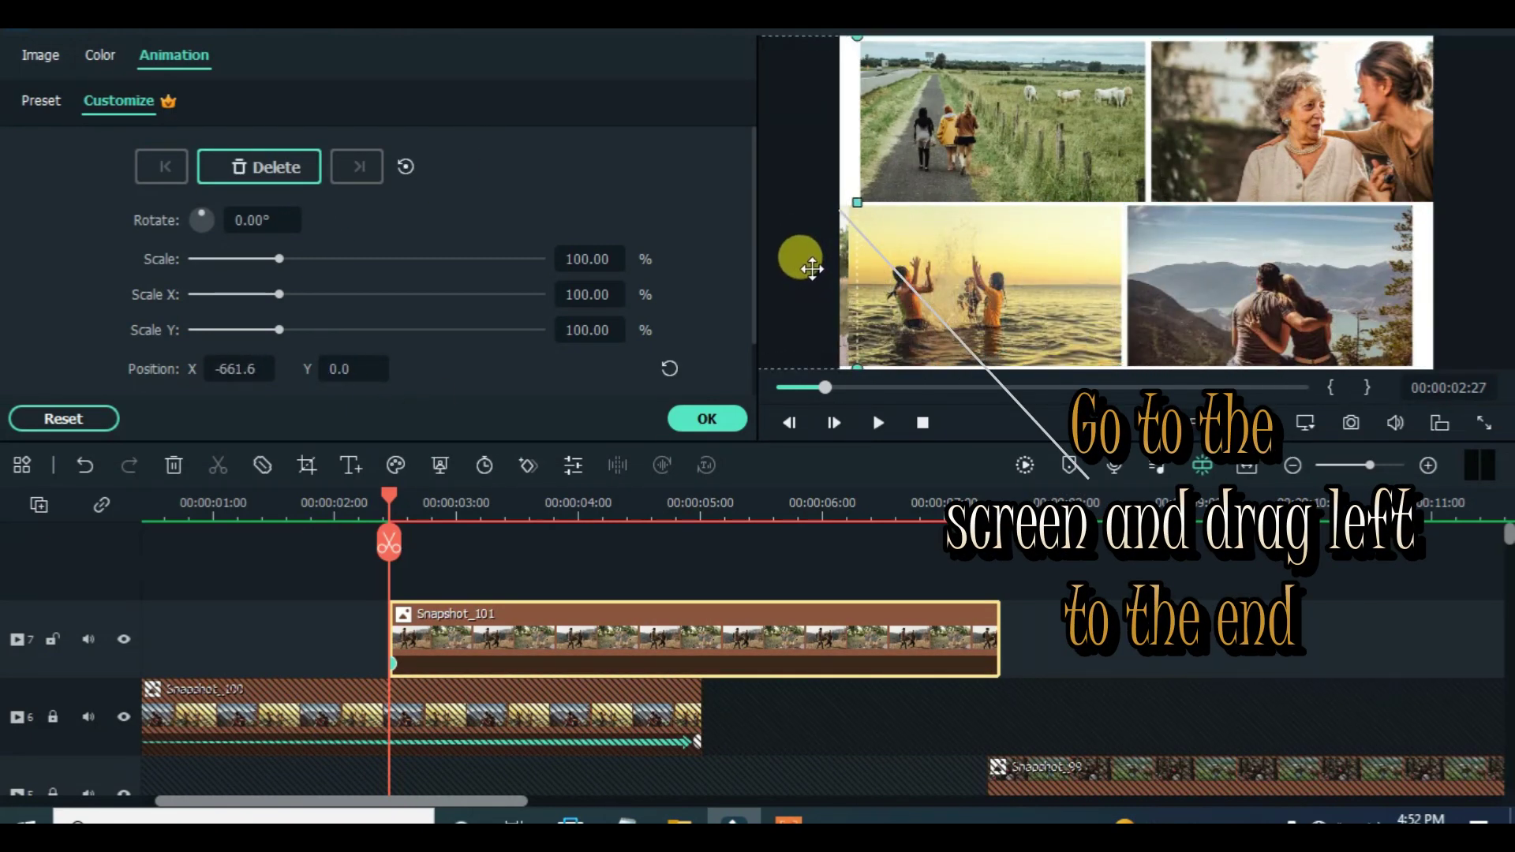
drag(390, 509, 895, 509)
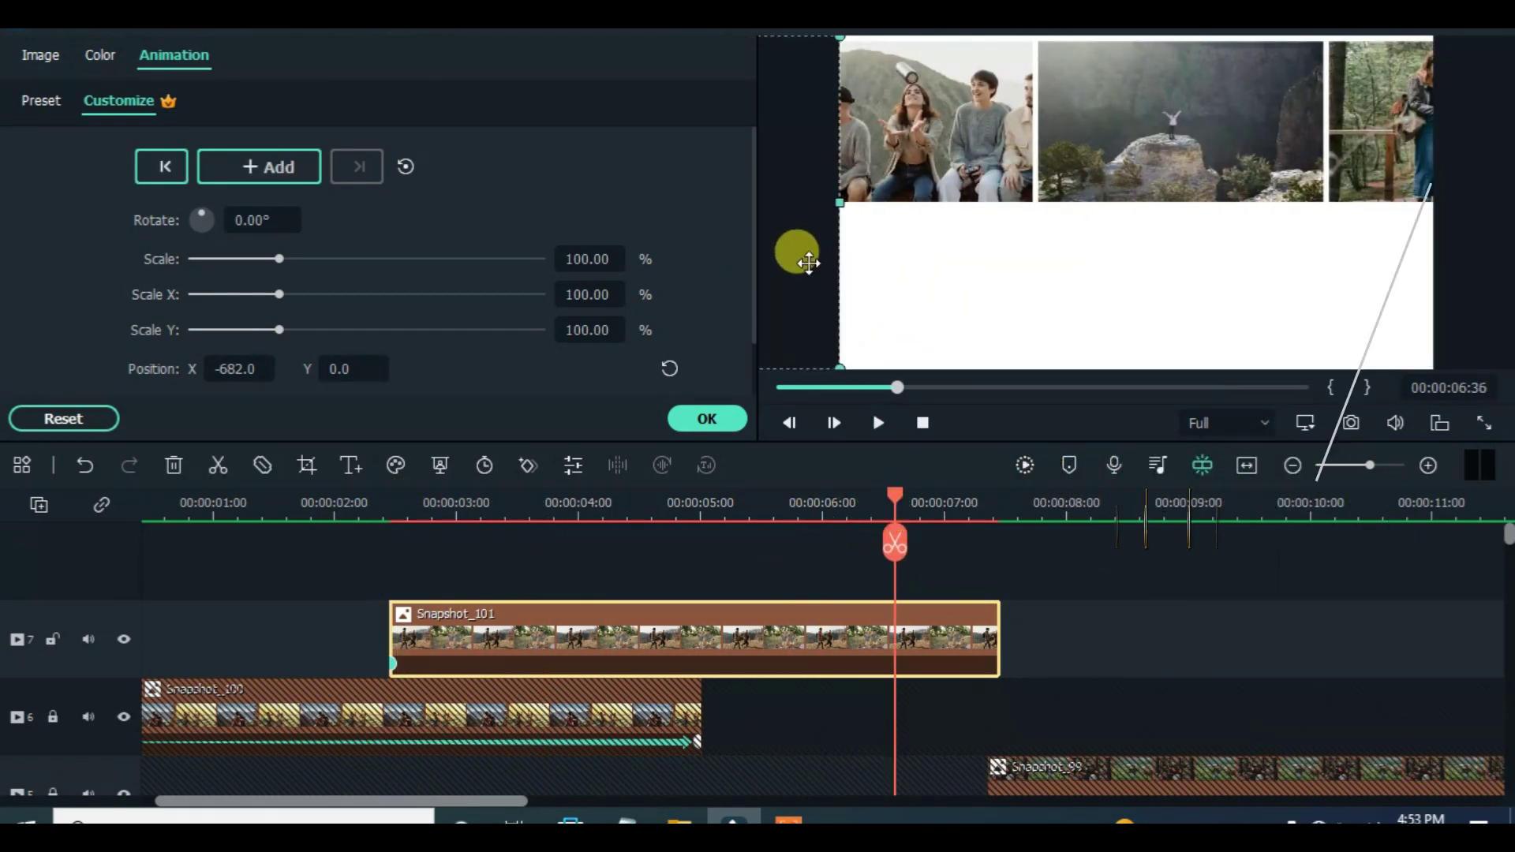
drag(788, 242, 1192, 269)
drag(1089, 268, 1381, 281)
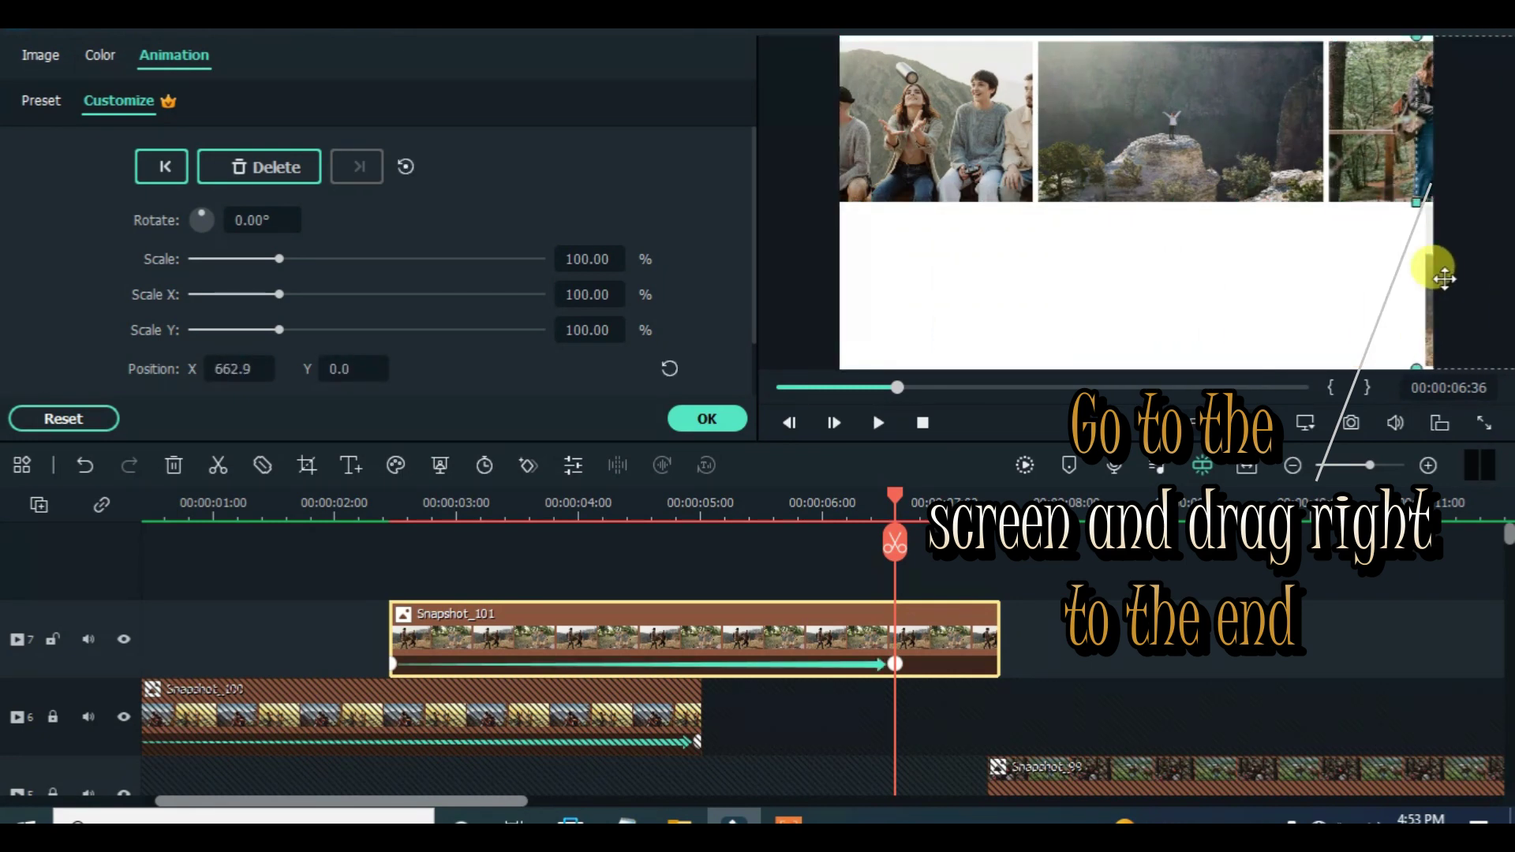
drag(896, 665, 996, 665)
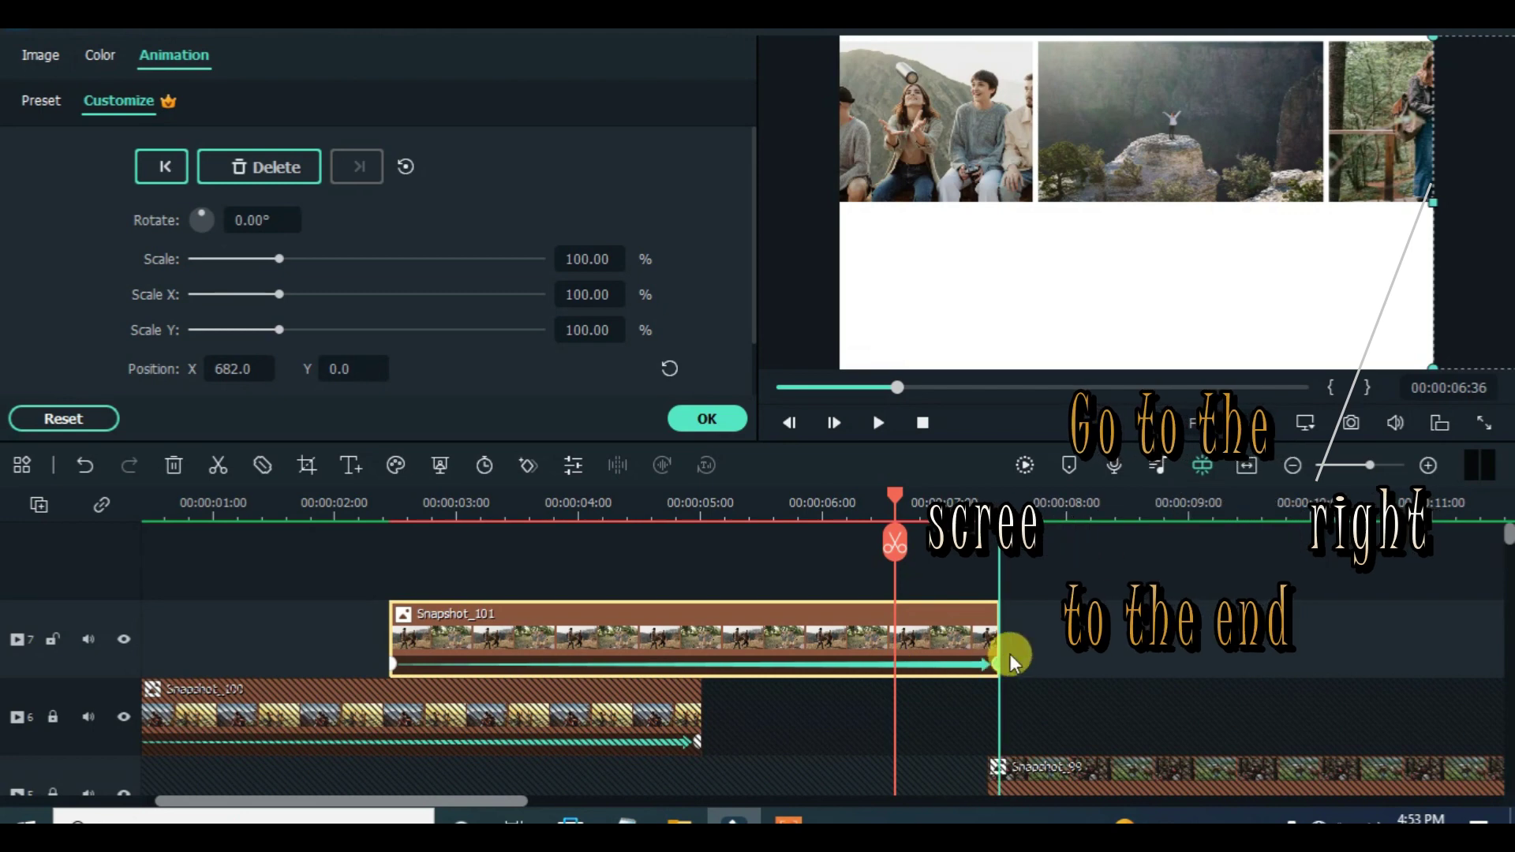
Render the timeline and preview the transition from Snapshot_100 to Snapshot_101 in the lower row.
drag(994, 499, 363, 536)
click(1022, 465)
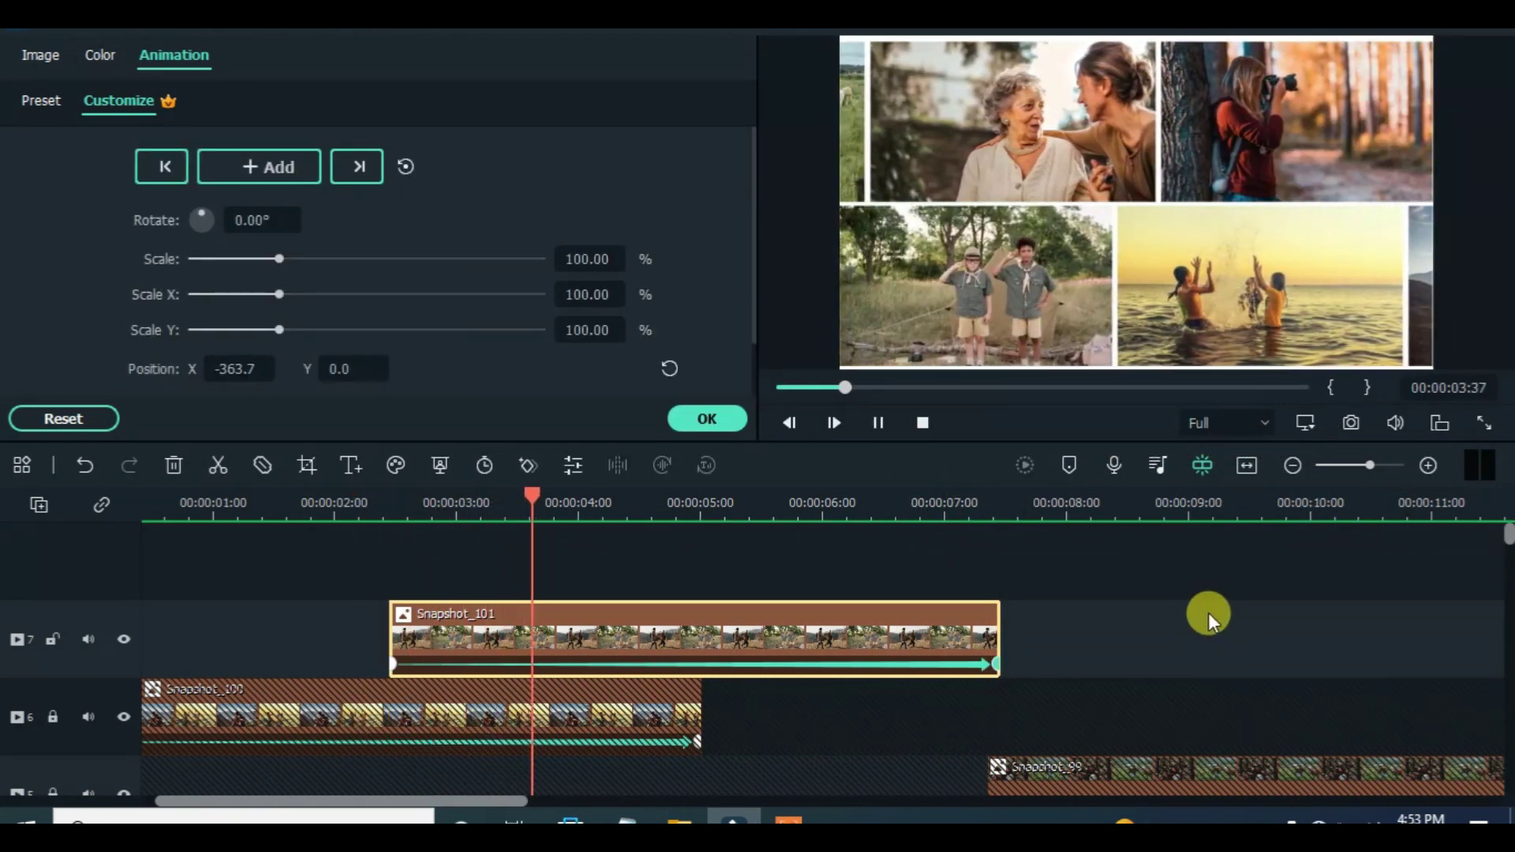
click(878, 426)
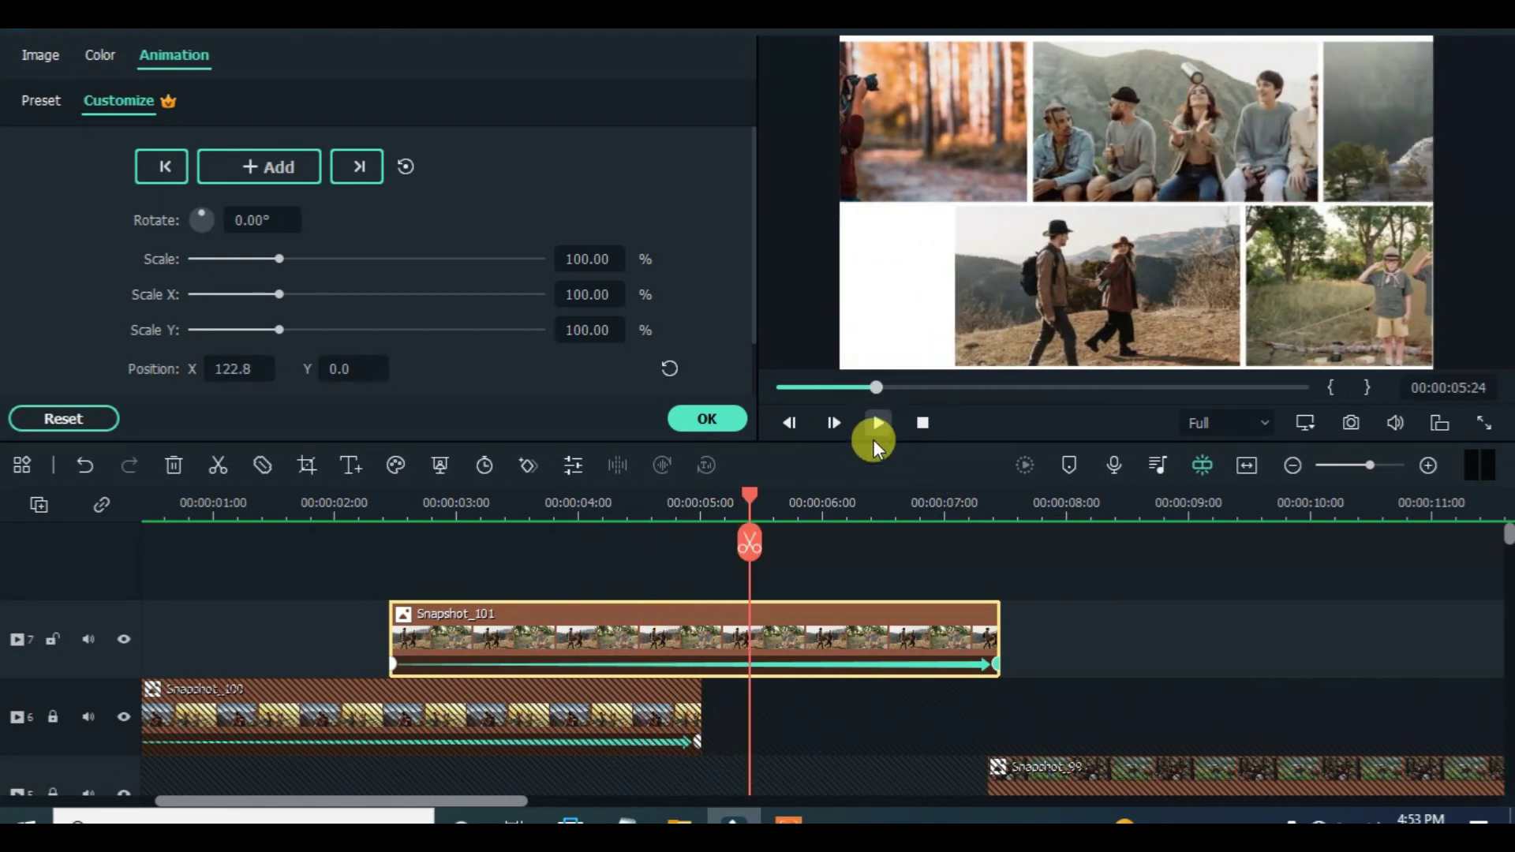
Place Snapshot_102 on video track 8 starting at 00:00:04:54 and lock video track 7.
drag(761, 478, 689, 483)
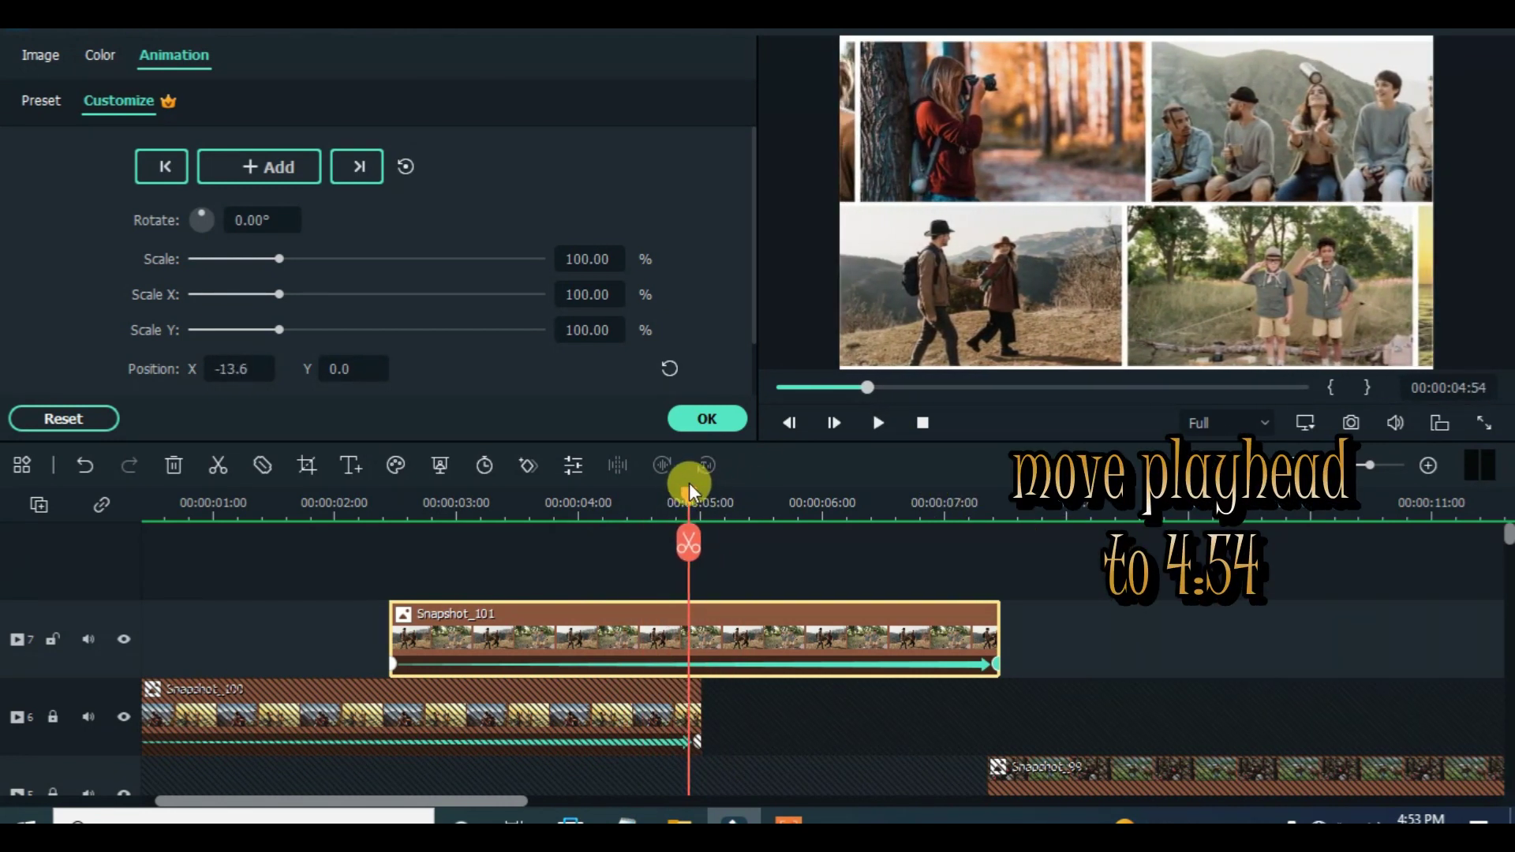
click(683, 414)
drag(493, 292, 849, 636)
double_click(849, 636)
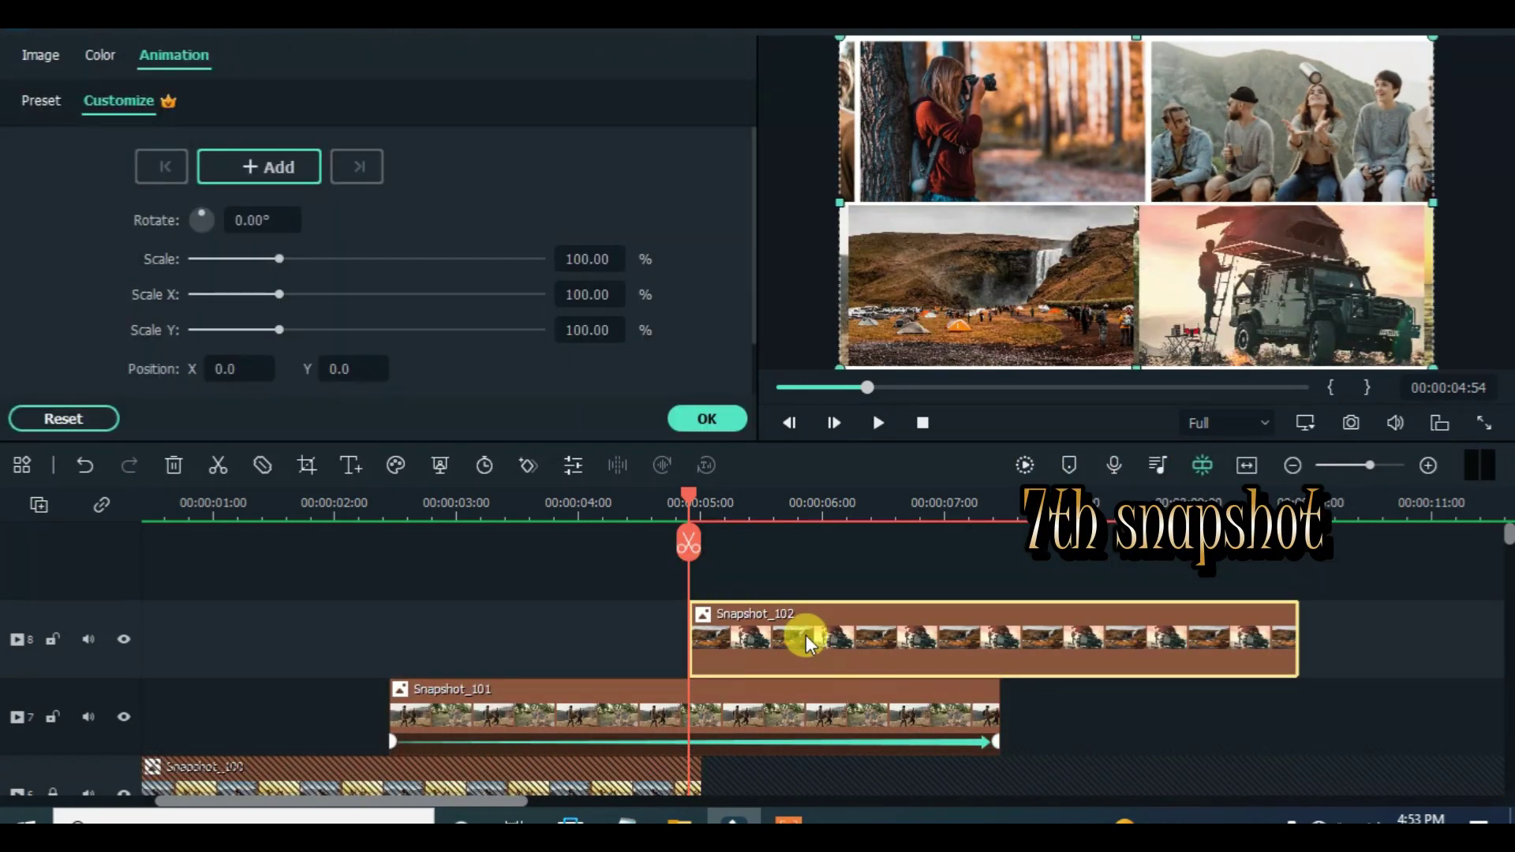
click(54, 714)
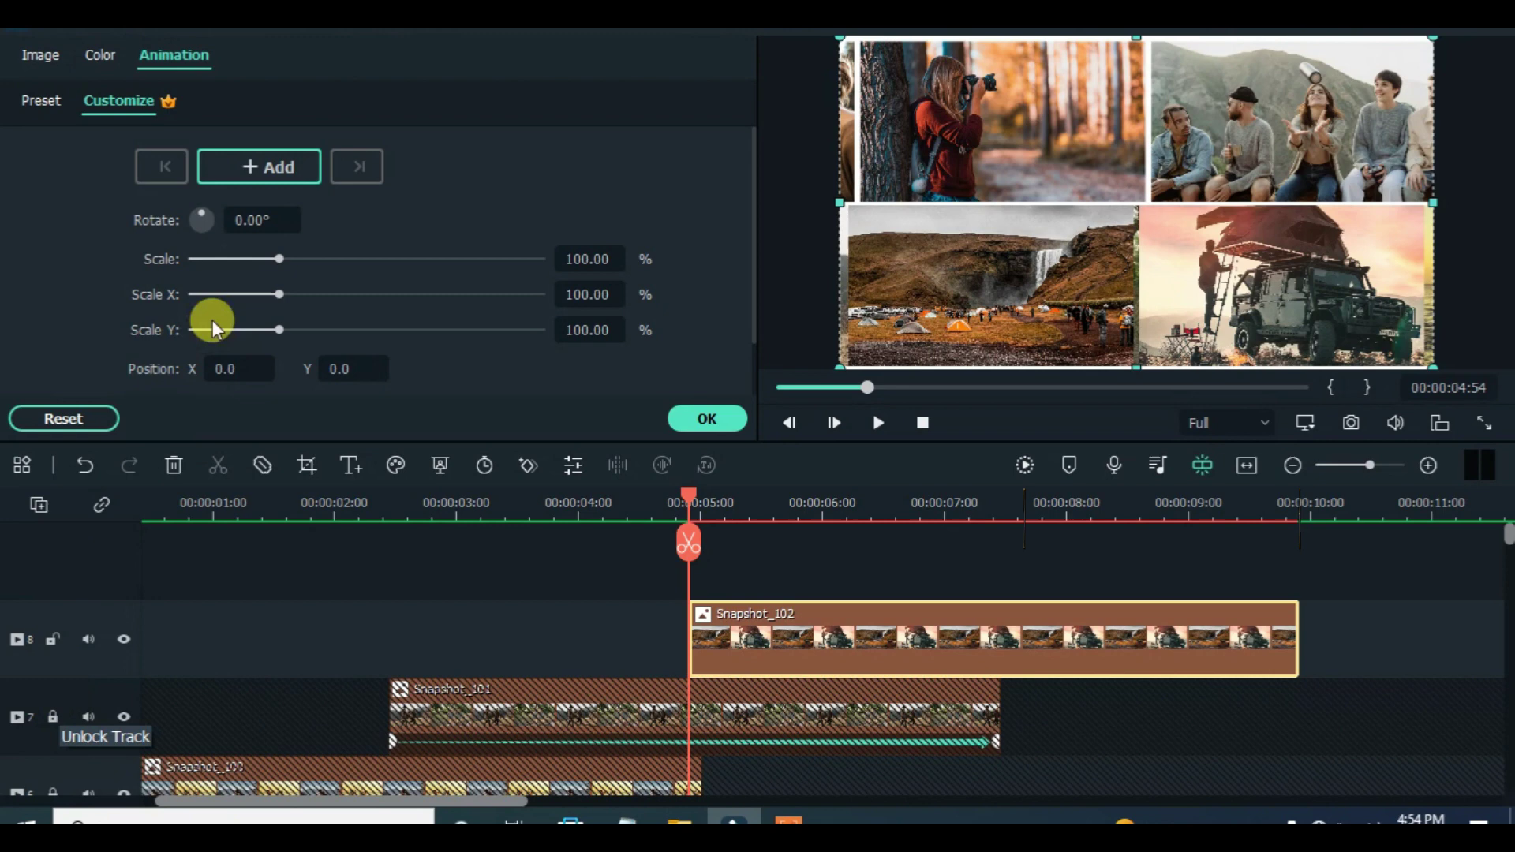
Keyframe Snapshot_102's position from X -682.0 at its start to X 682.0, with the animation running to the clip's end.
click(289, 167)
drag(1230, 262, 905, 257)
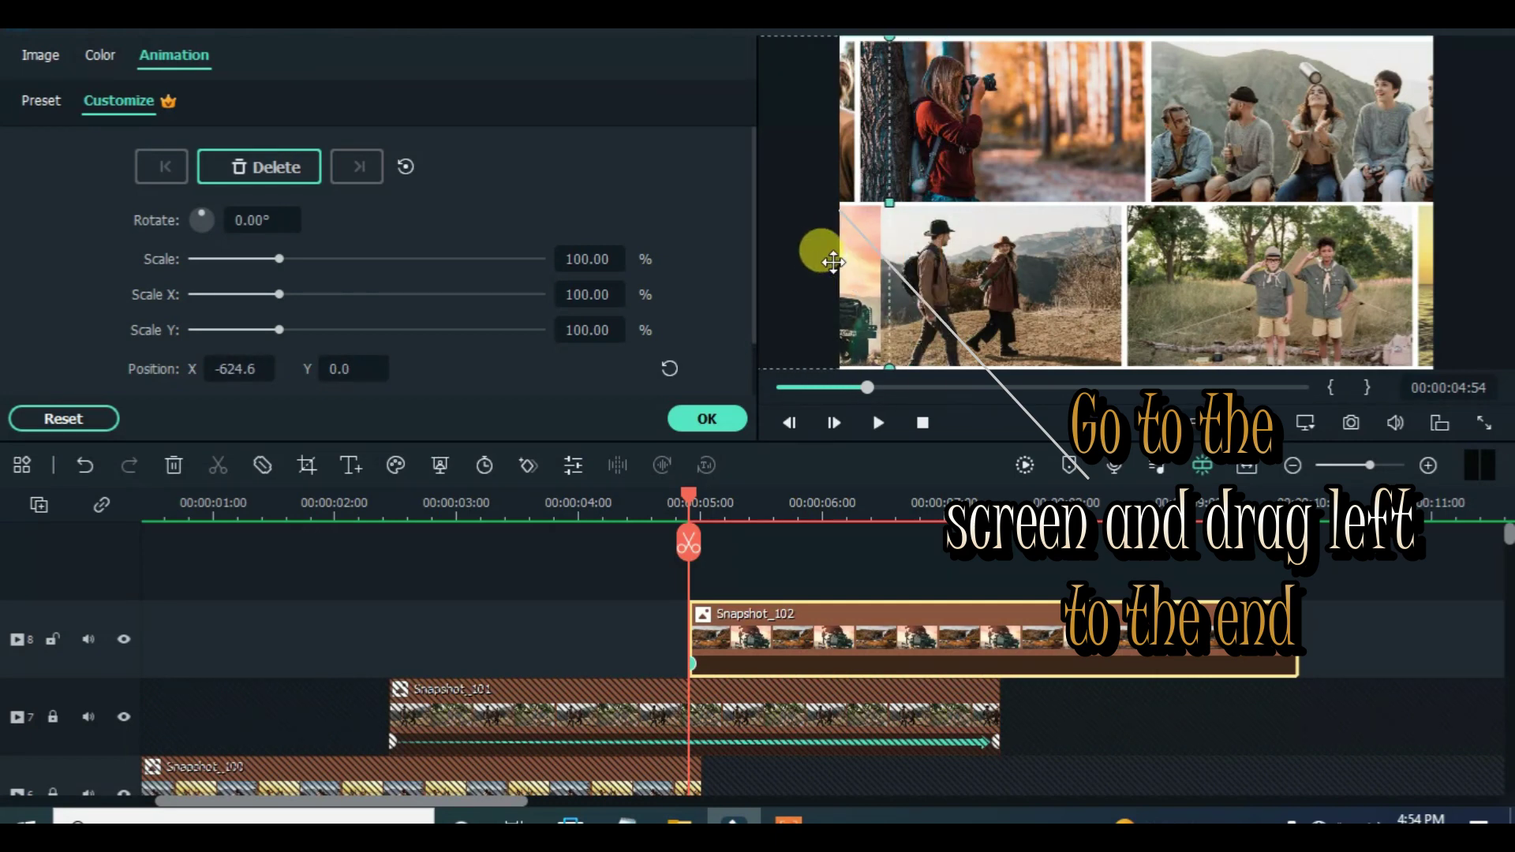
drag(812, 262, 797, 254)
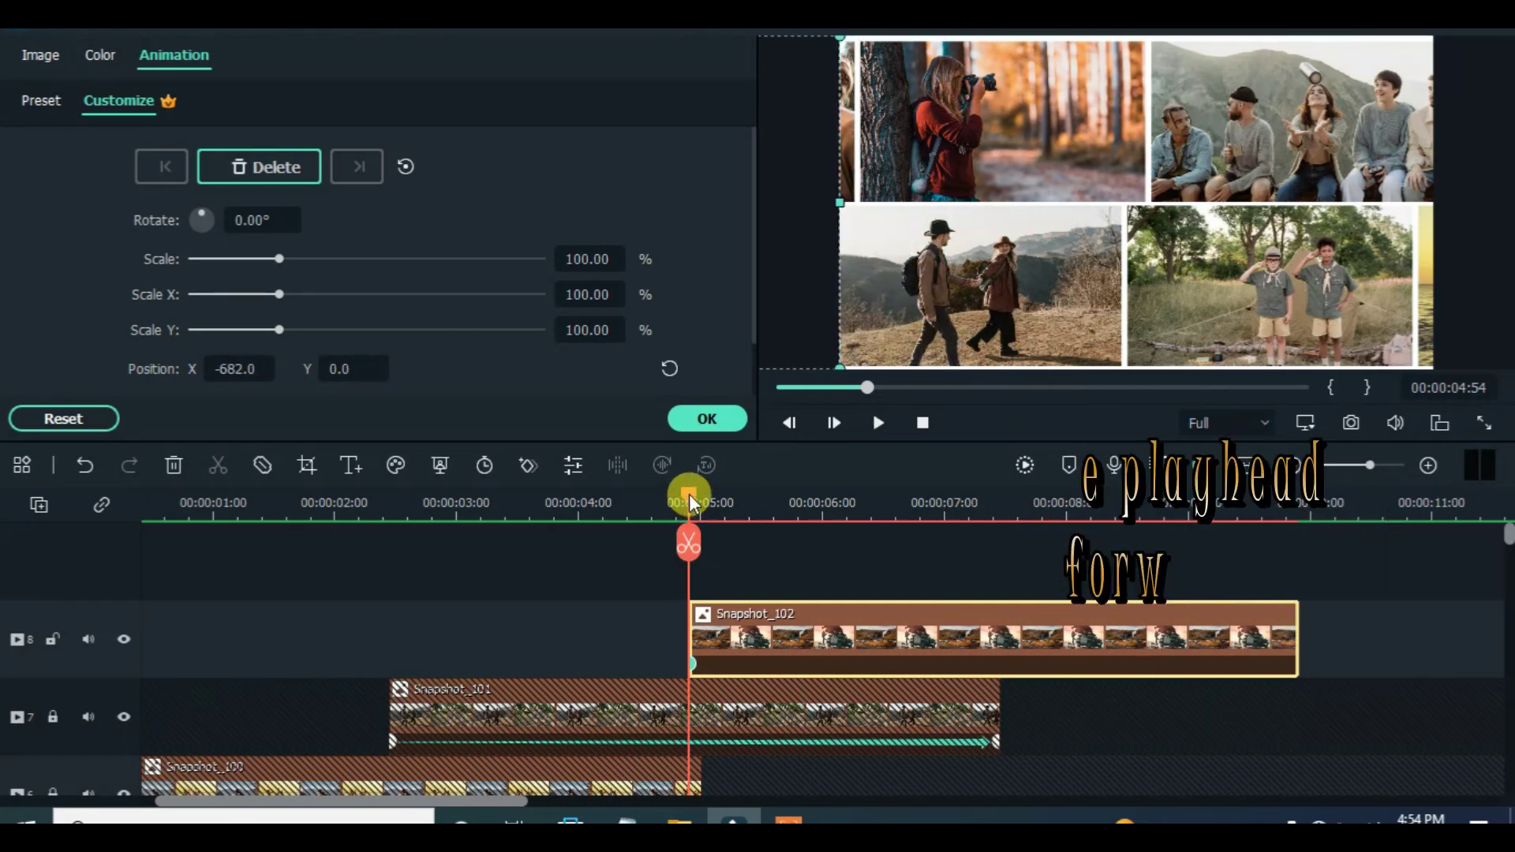
drag(688, 494, 1094, 492)
drag(795, 246, 1350, 278)
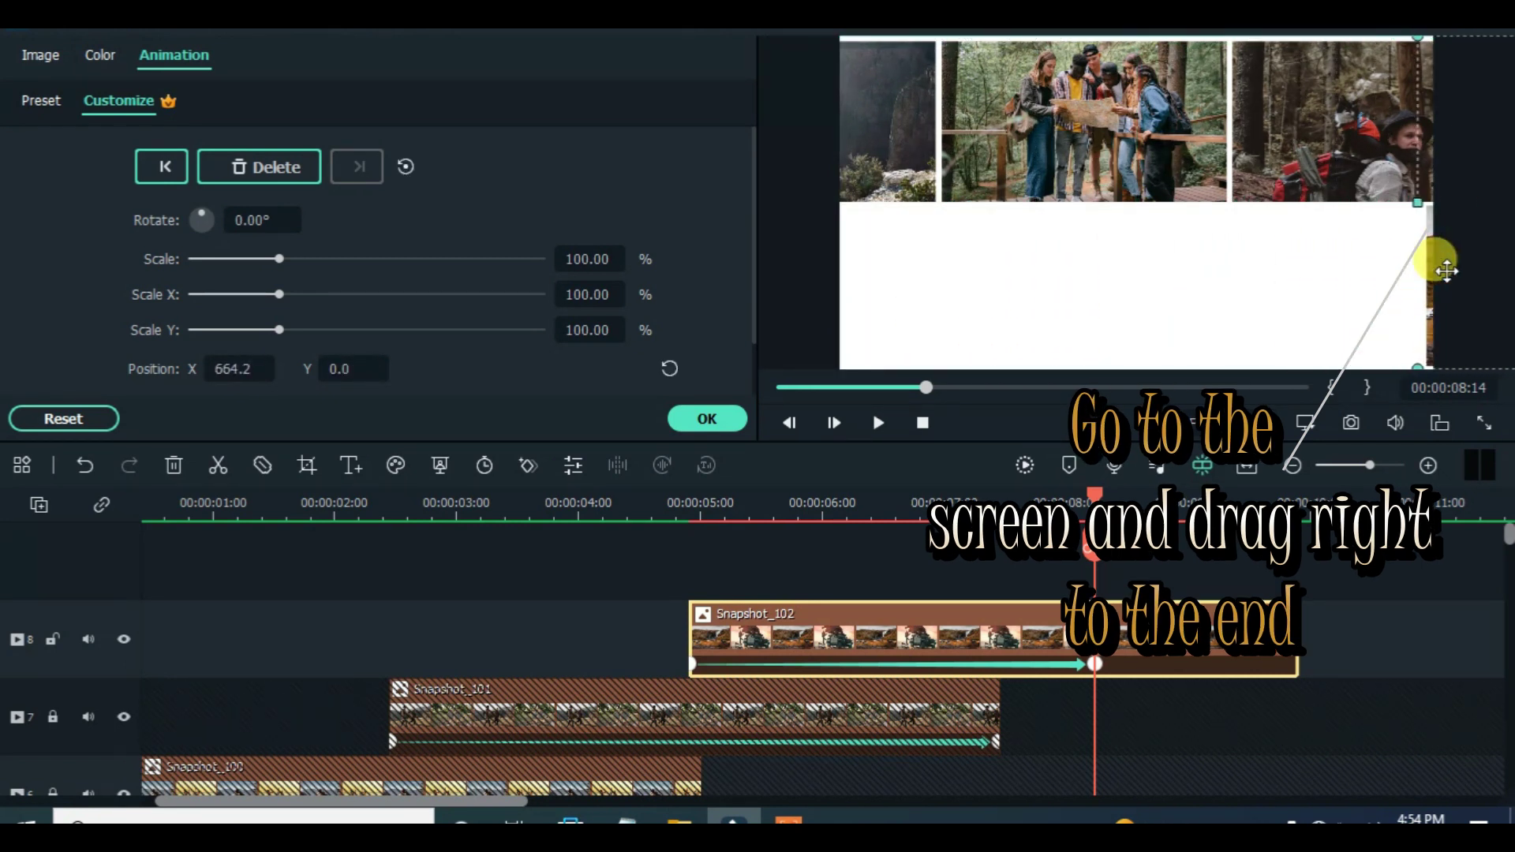
drag(1094, 664, 1294, 664)
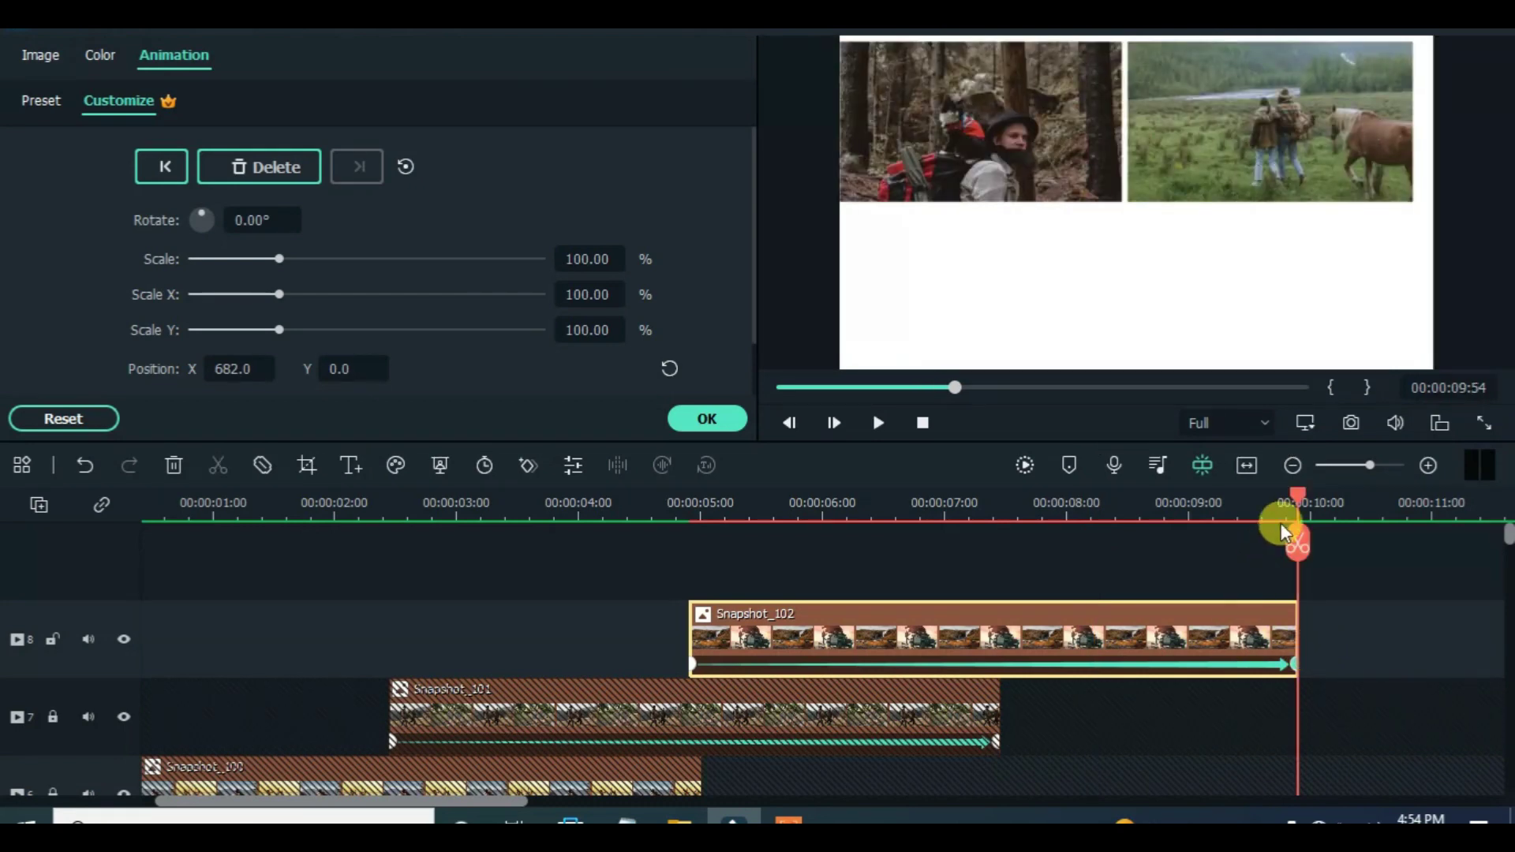
Render the timeline and preview Snapshot_102 sliding in after Snapshot_101.
drag(1279, 522, 1153, 509)
click(608, 508)
click(1024, 465)
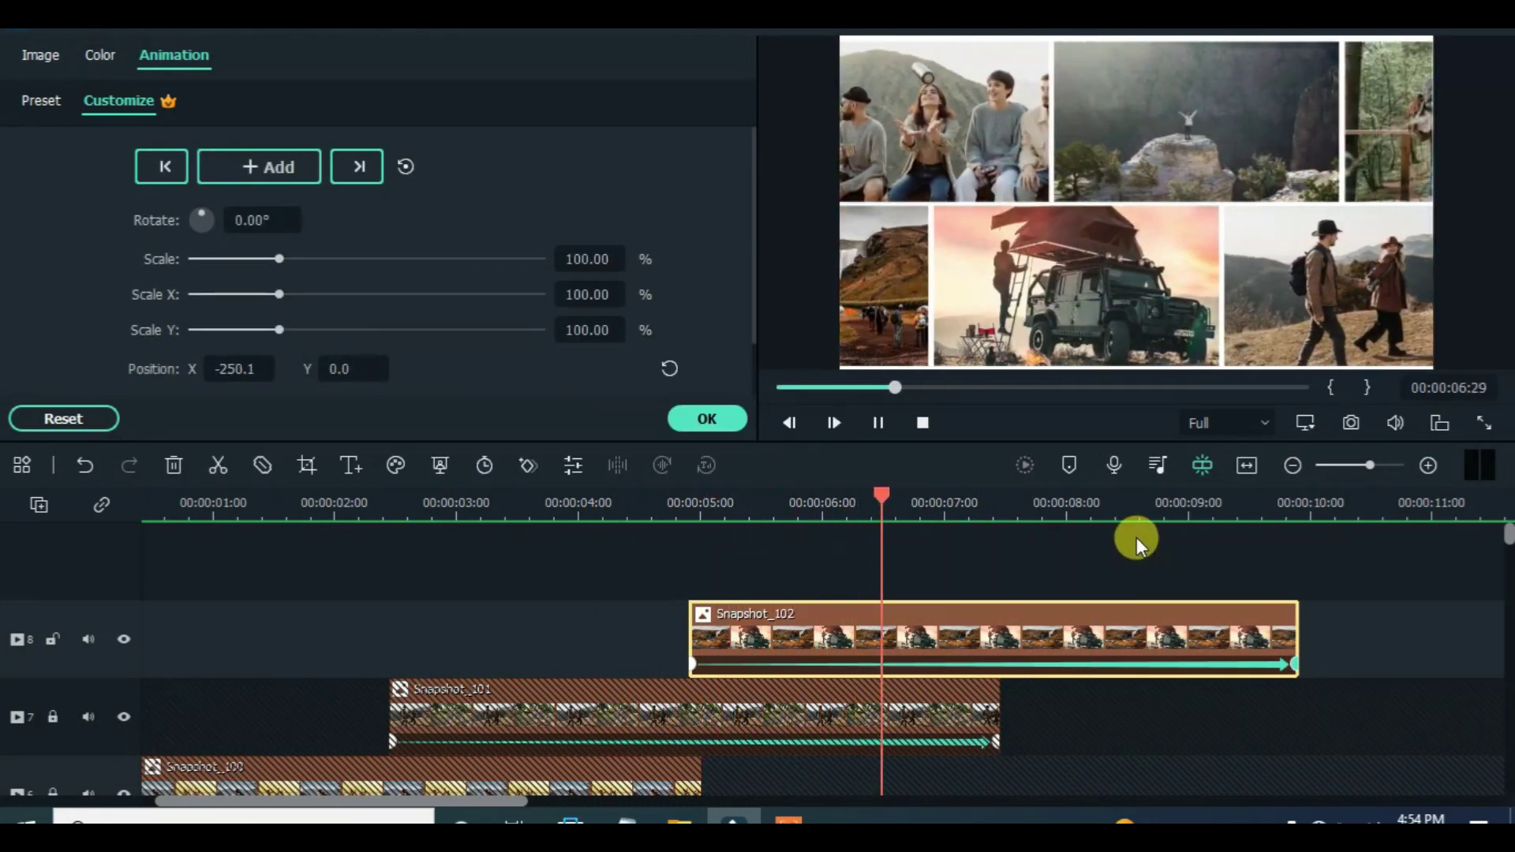
click(878, 422)
Place Snapshot_103 on video track 9 starting at 00:00:07:21, open its custom animation settings and lock video track 8.
drag(1191, 495, 988, 473)
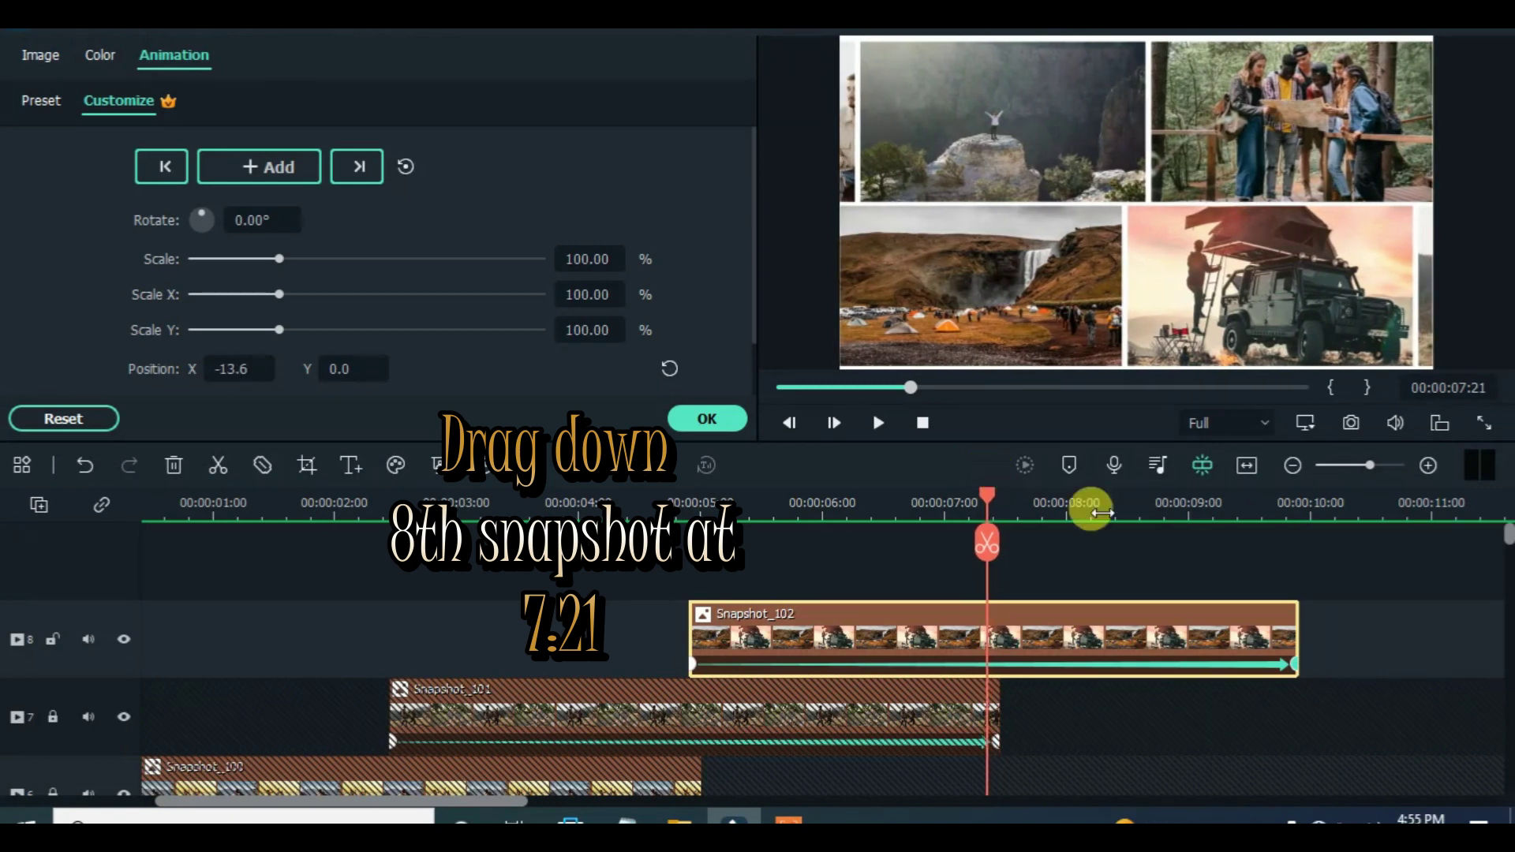
scroll(1126, 497, up, 2)
click(742, 422)
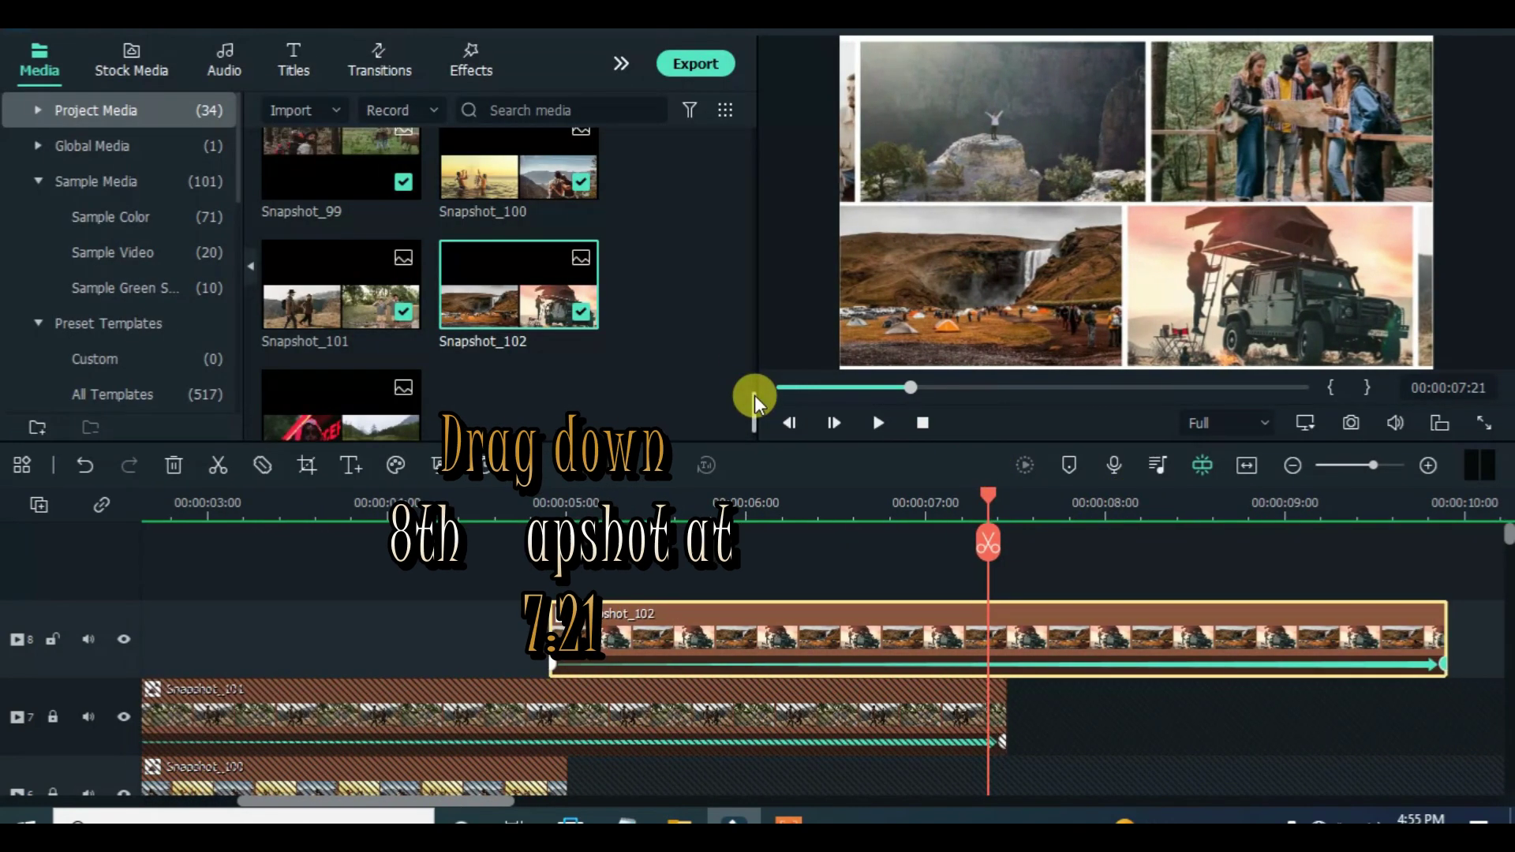
drag(321, 392, 1193, 637)
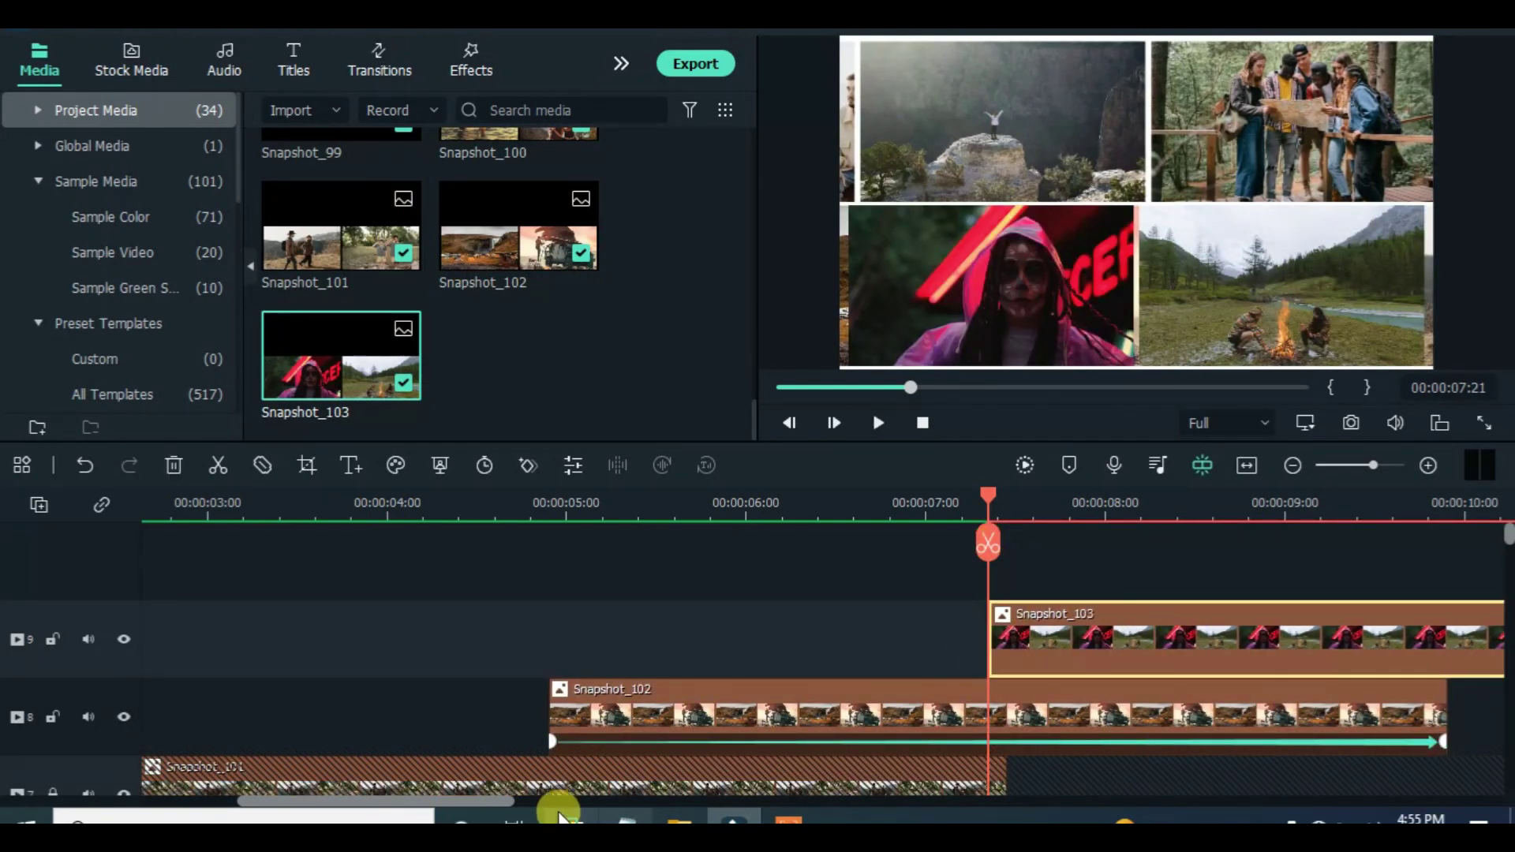
scroll(558, 804, right, 5)
double_click(497, 646)
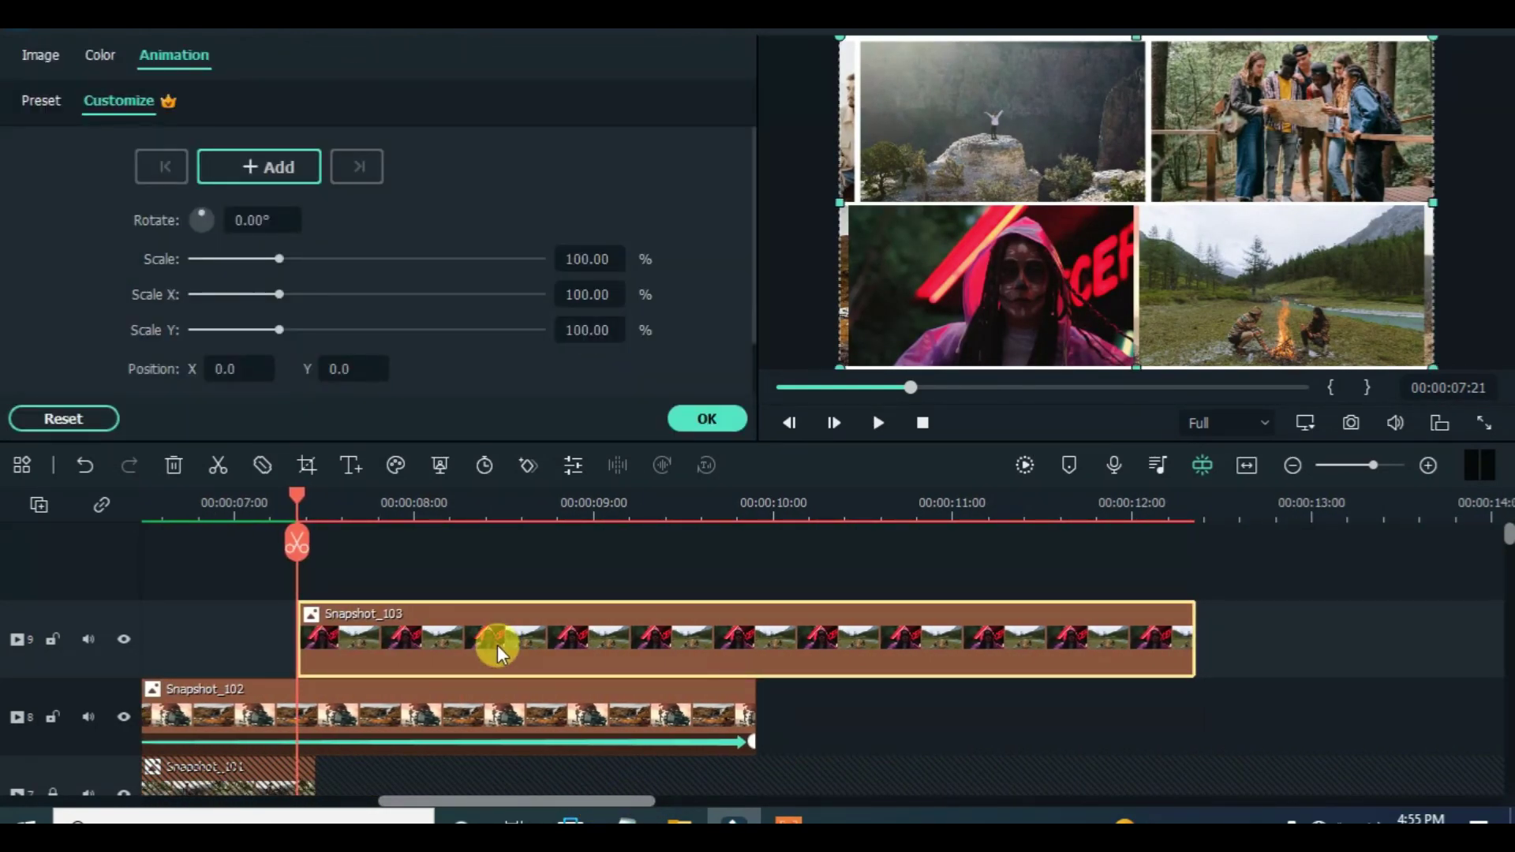
click(52, 716)
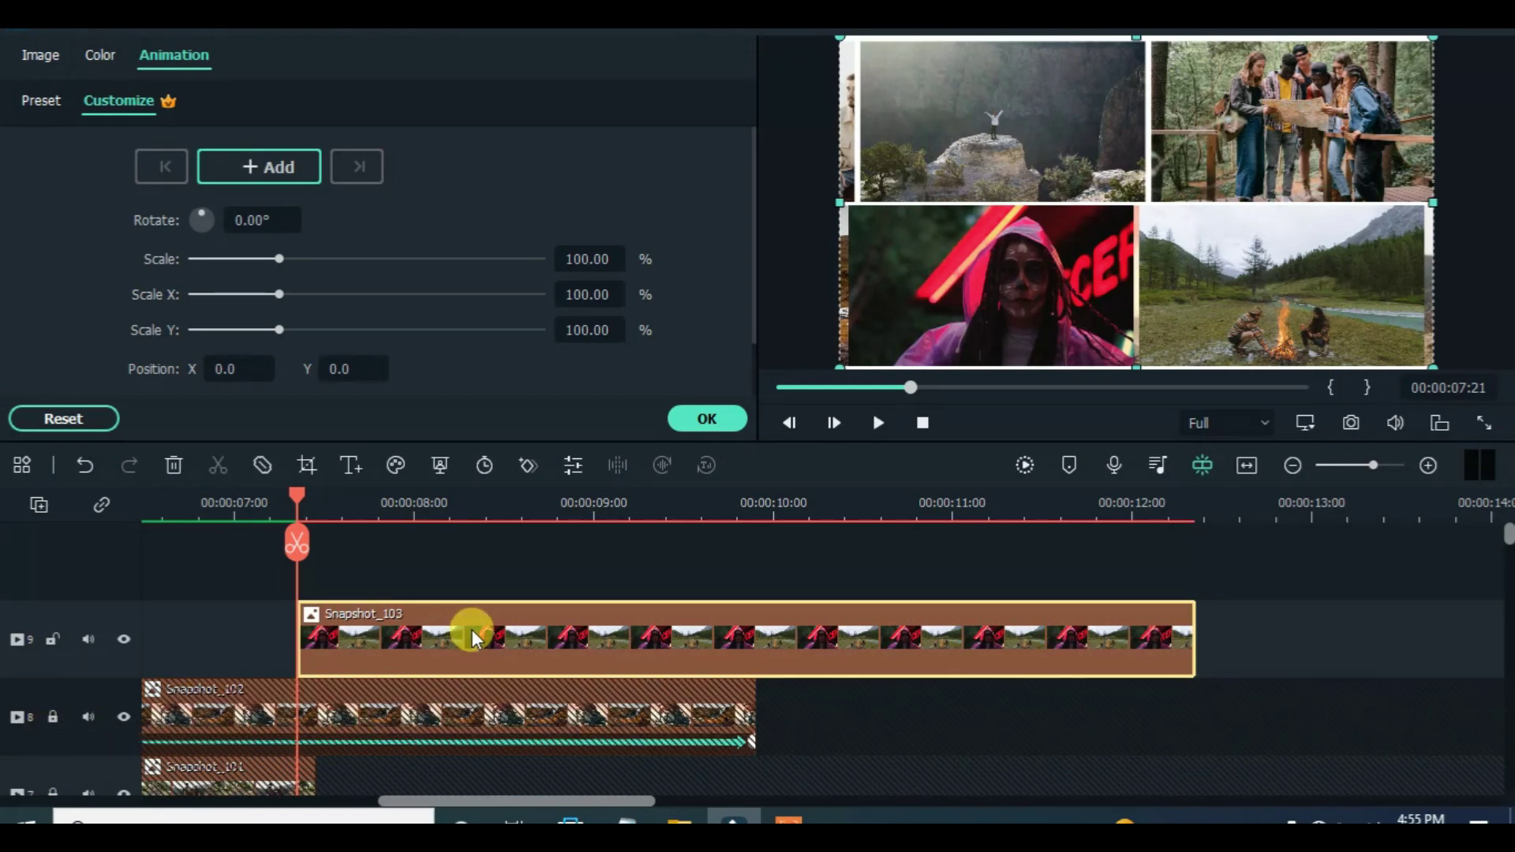
Keyframe Snapshot_103's position from X -682.0 at its start to X 682.0, with the animation running to the clip's end.
click(270, 169)
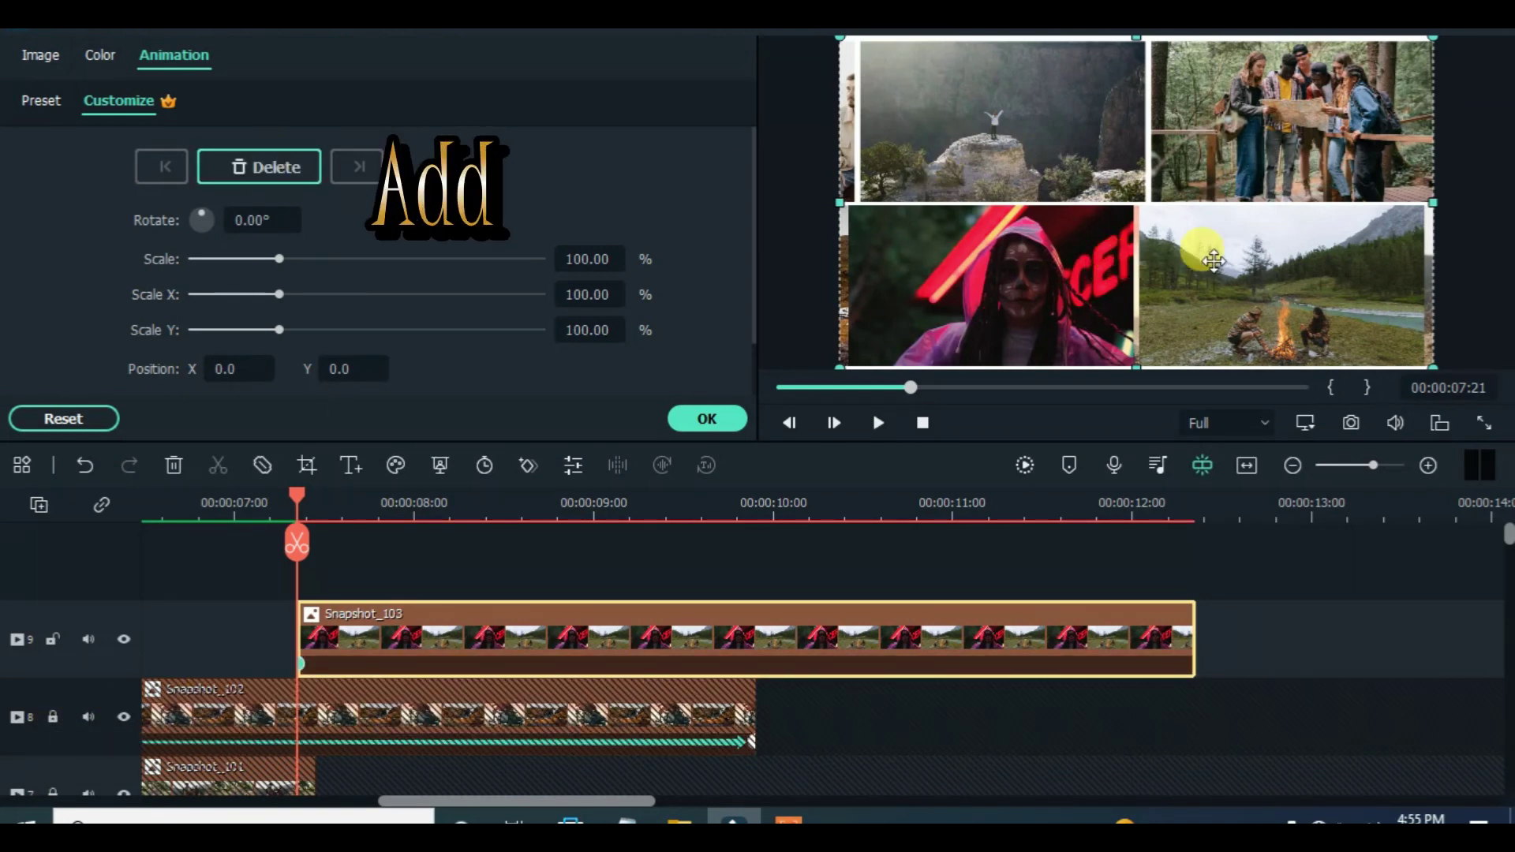
drag(1276, 258, 948, 249)
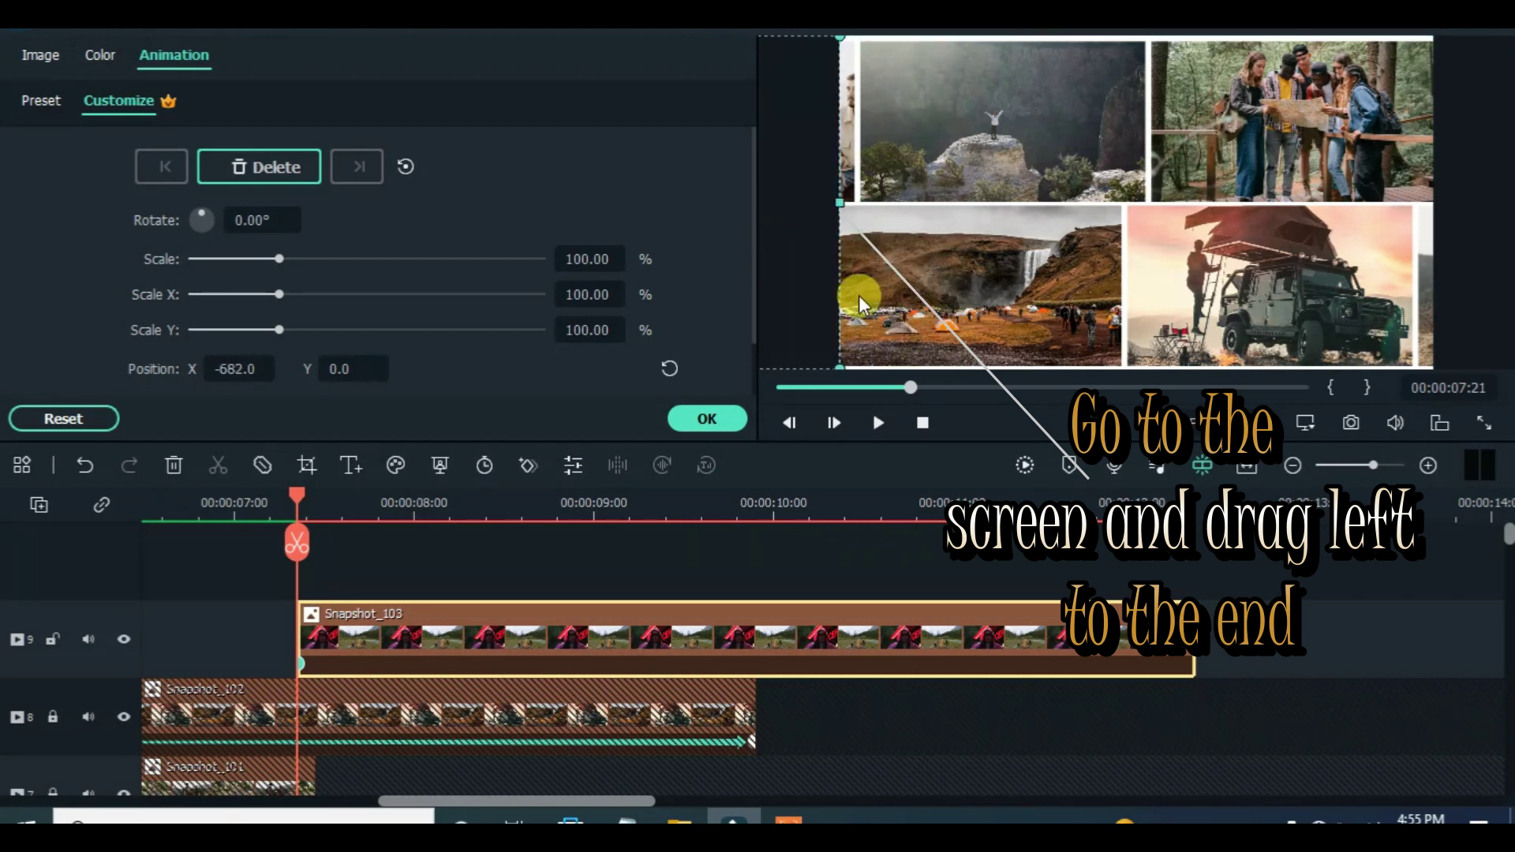
drag(358, 494, 946, 509)
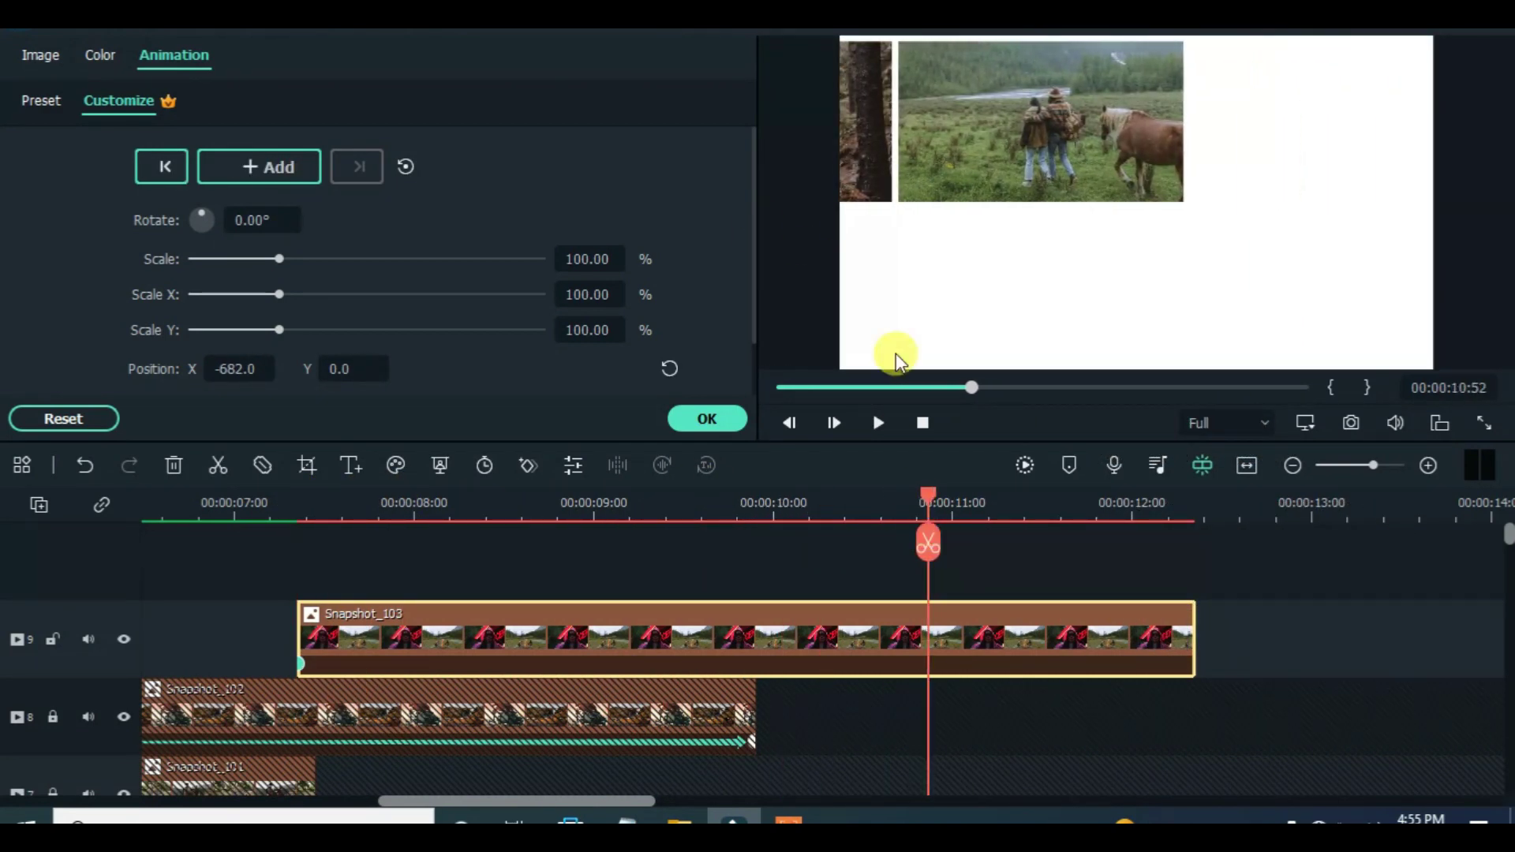
drag(798, 229, 1475, 268)
drag(929, 650, 1185, 554)
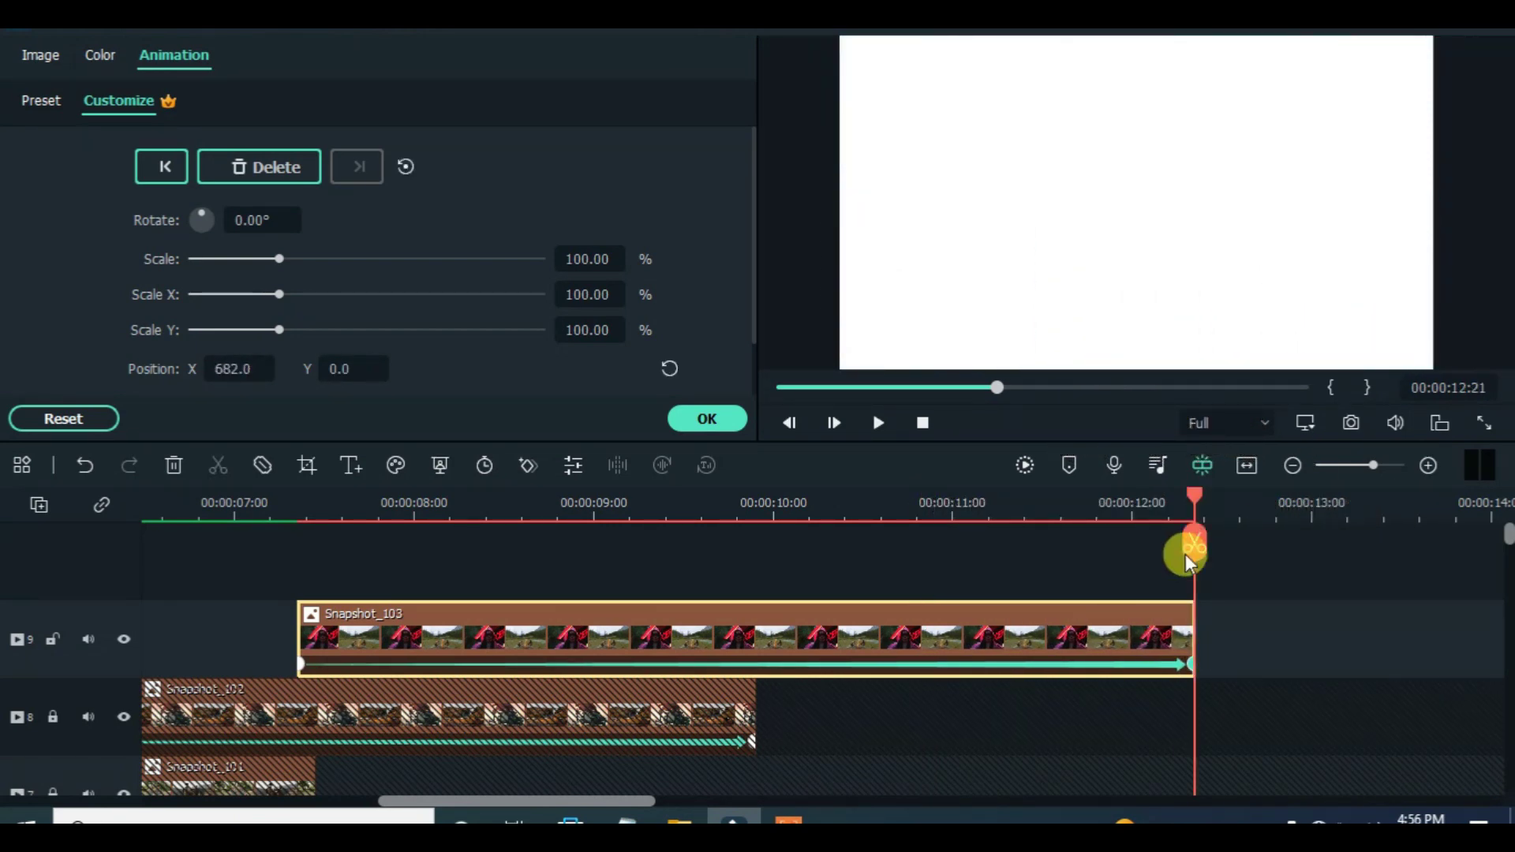
Render the timeline and preview Snapshot_103 sliding in after Snapshot_102.
drag(1191, 491, 1057, 493)
click(1025, 465)
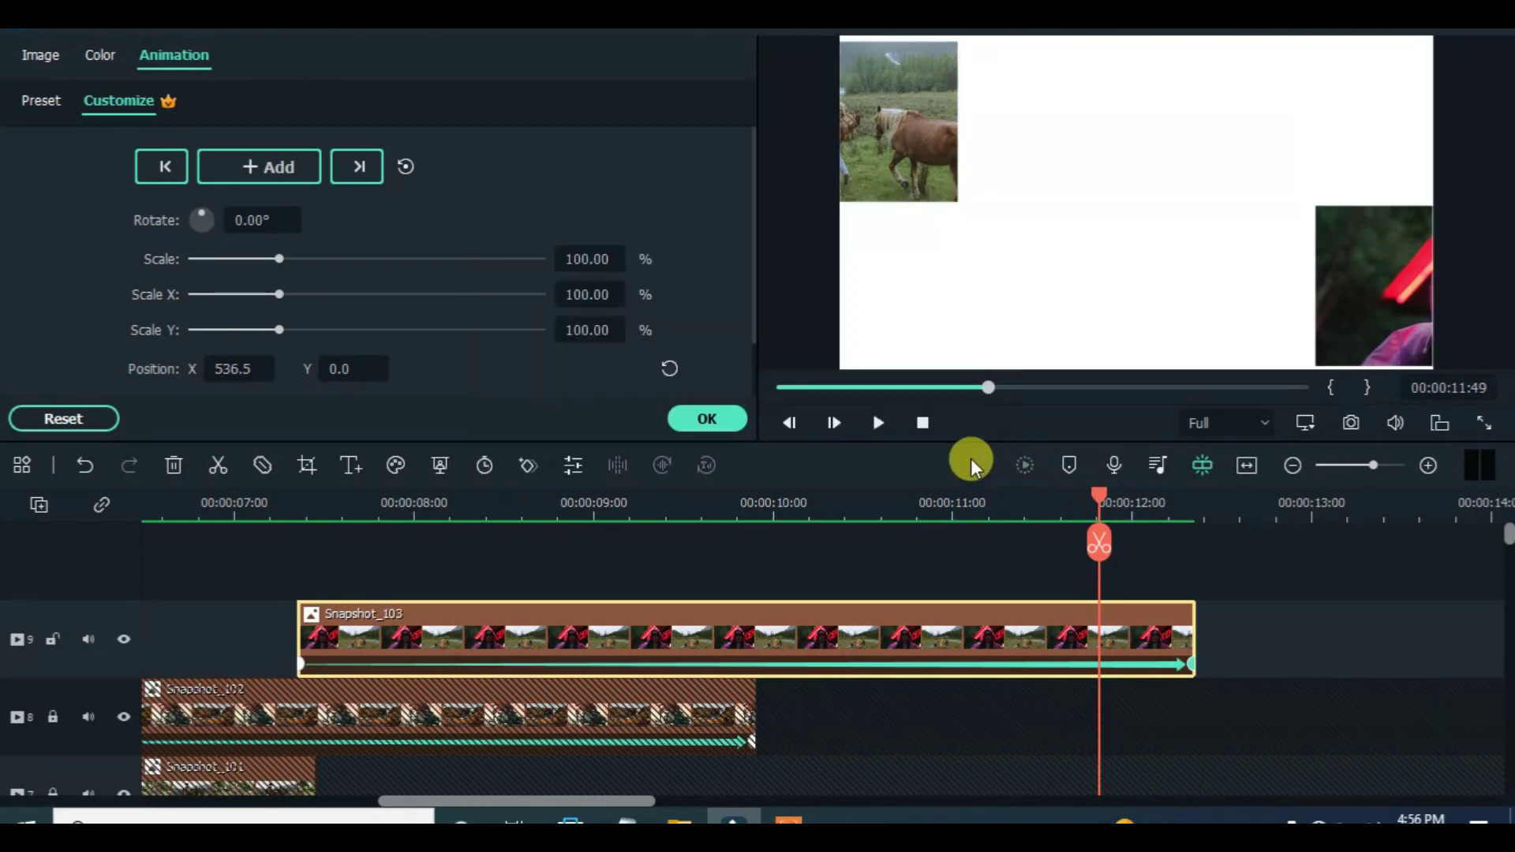
click(265, 505)
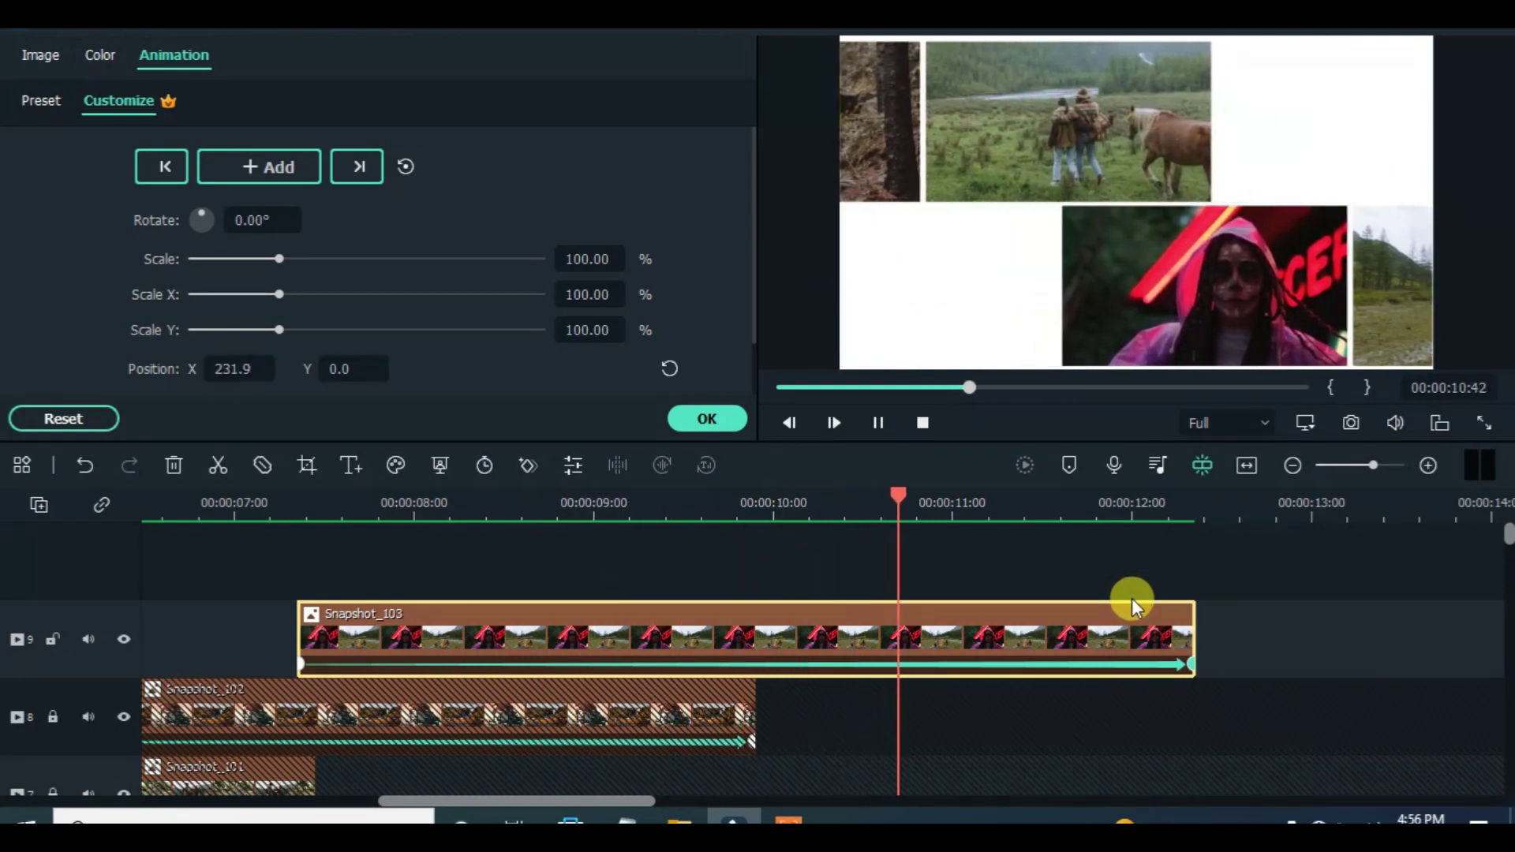
click(878, 423)
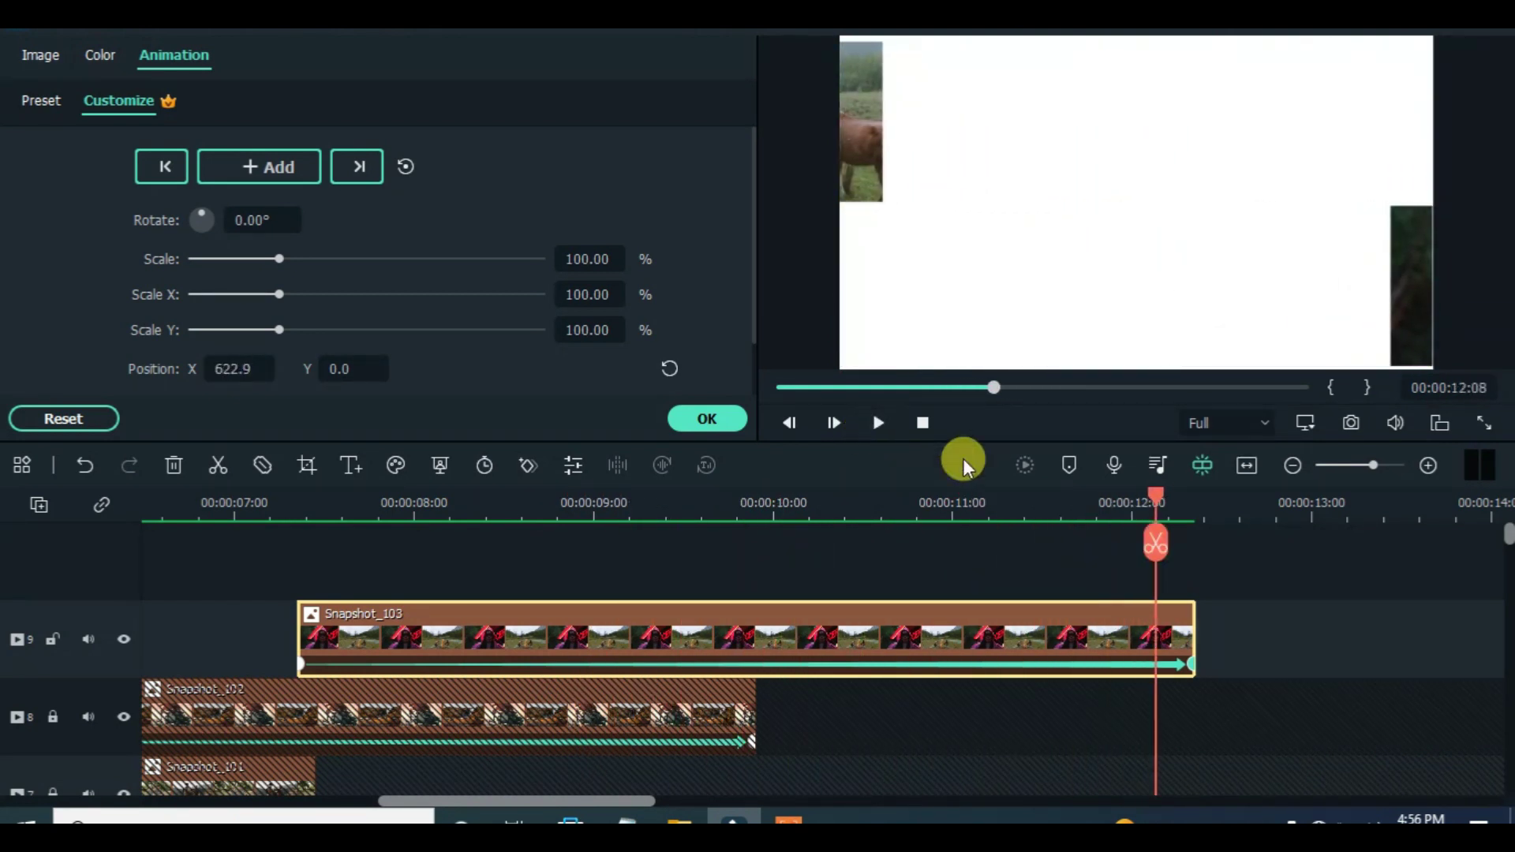
Set the track height to Small and unlock all the locked tracks.
click(39, 508)
click(370, 694)
scroll(1113, 627, down, 3)
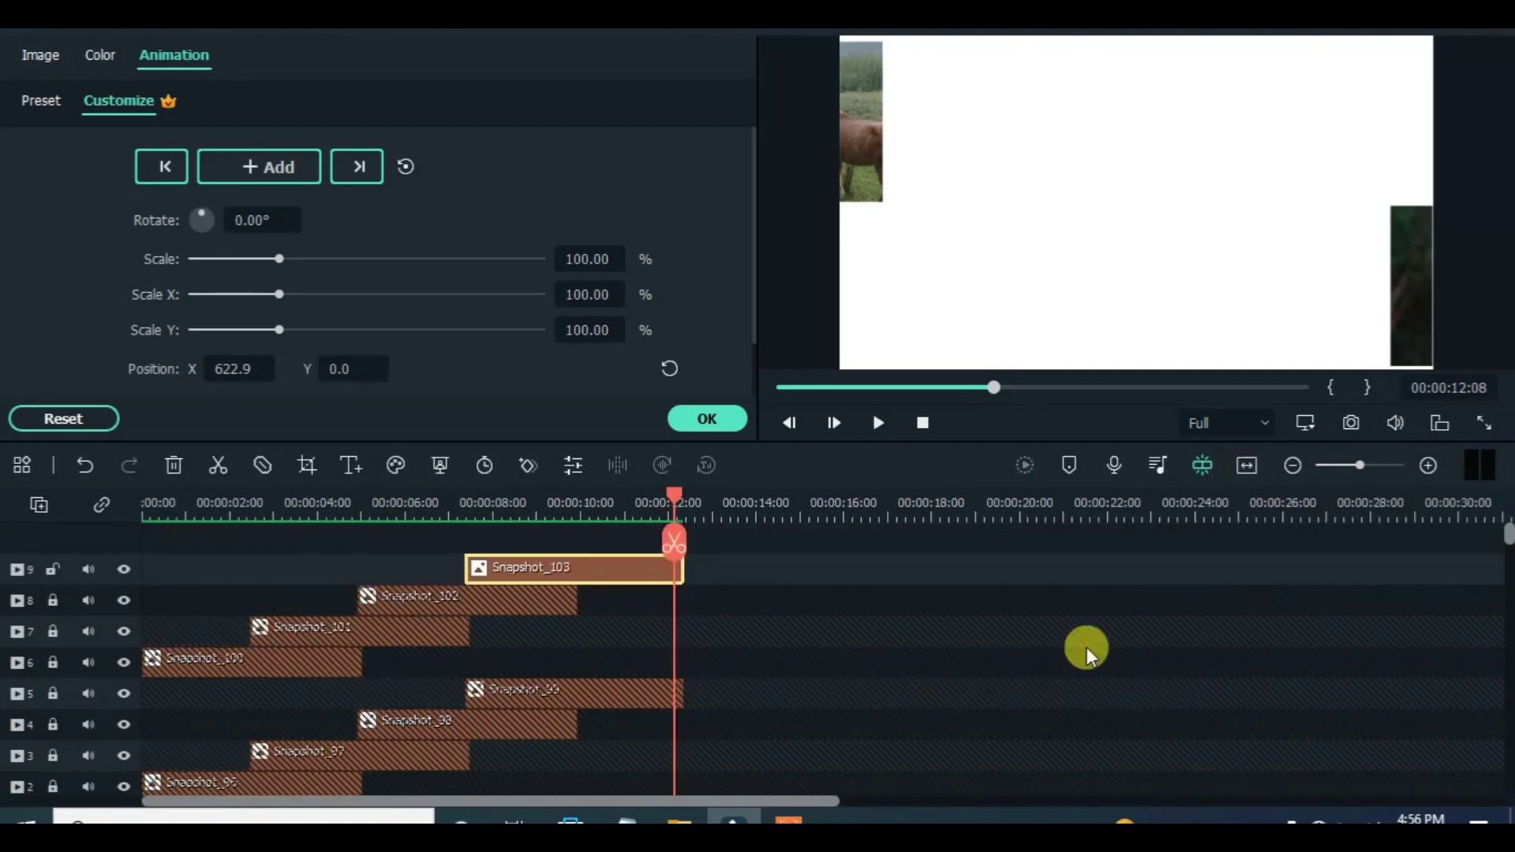
drag(1507, 541, 1507, 651)
click(53, 715)
click(53, 684)
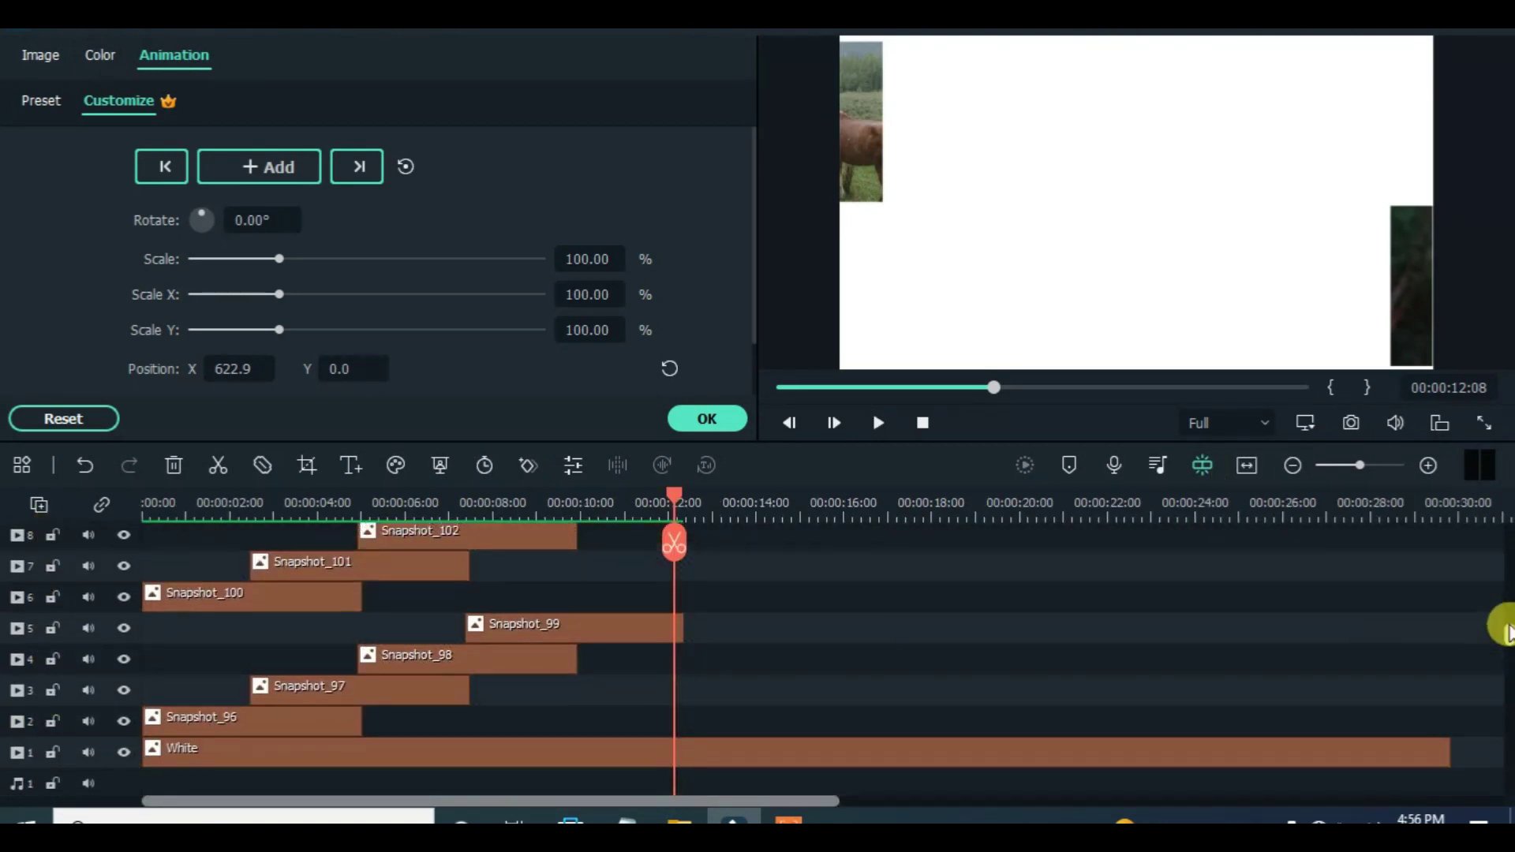
Split the White background clip at 00:00:12:22, where the snapshots end, and delete the remainder.
mouse_move(1504, 619)
mouse_down()
mouse_move(1504, 524)
mouse_move(1504, 628)
mouse_up()
drag(674, 499, 684, 499)
click(699, 740)
click(219, 466)
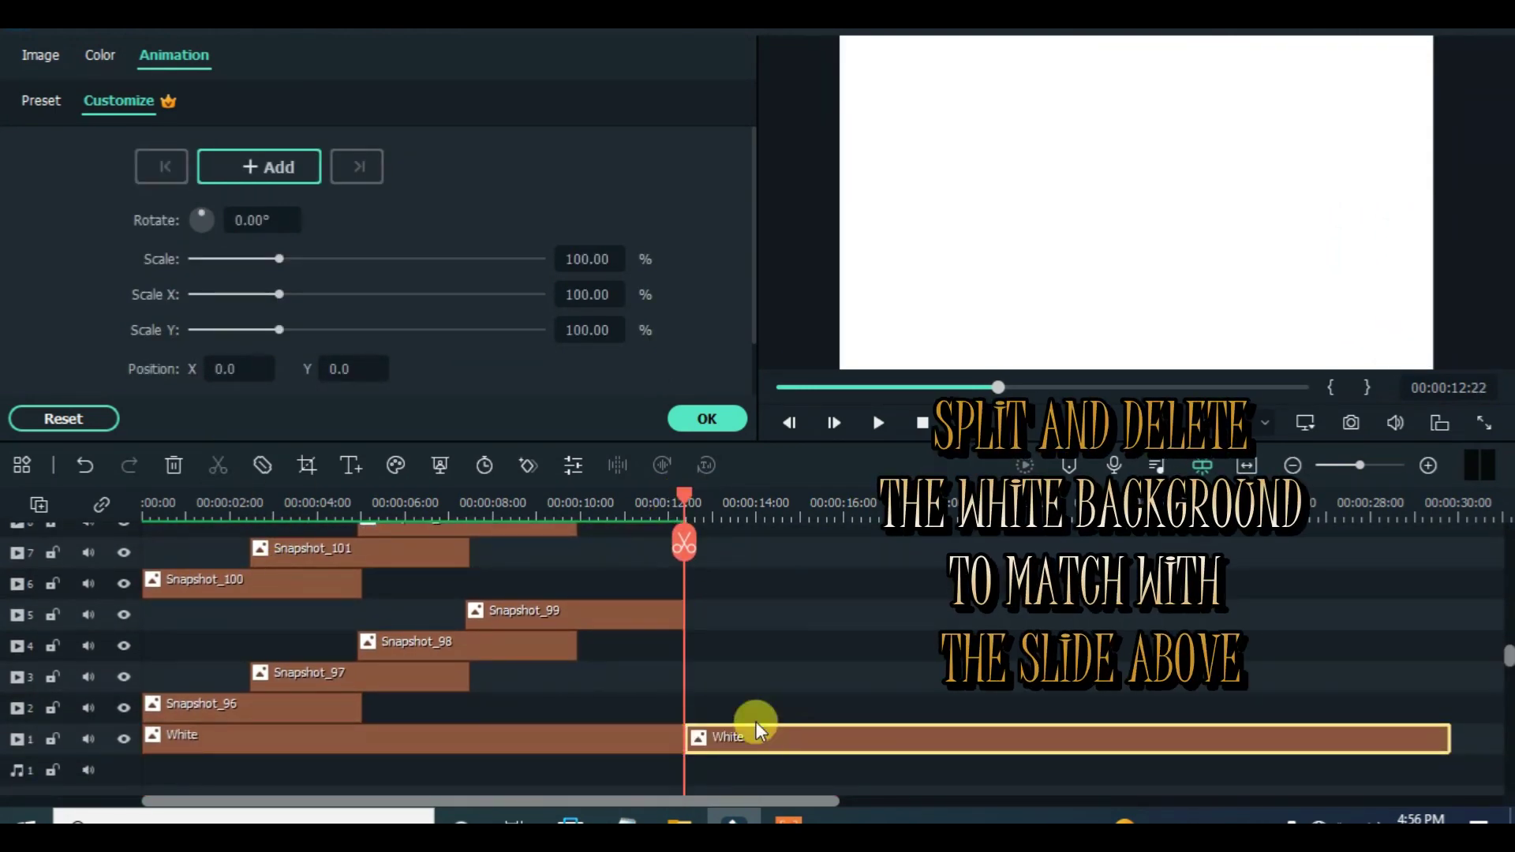
click(174, 467)
Fit the whole collage in the timeline, play it from the start and export it as a video.
click(776, 388)
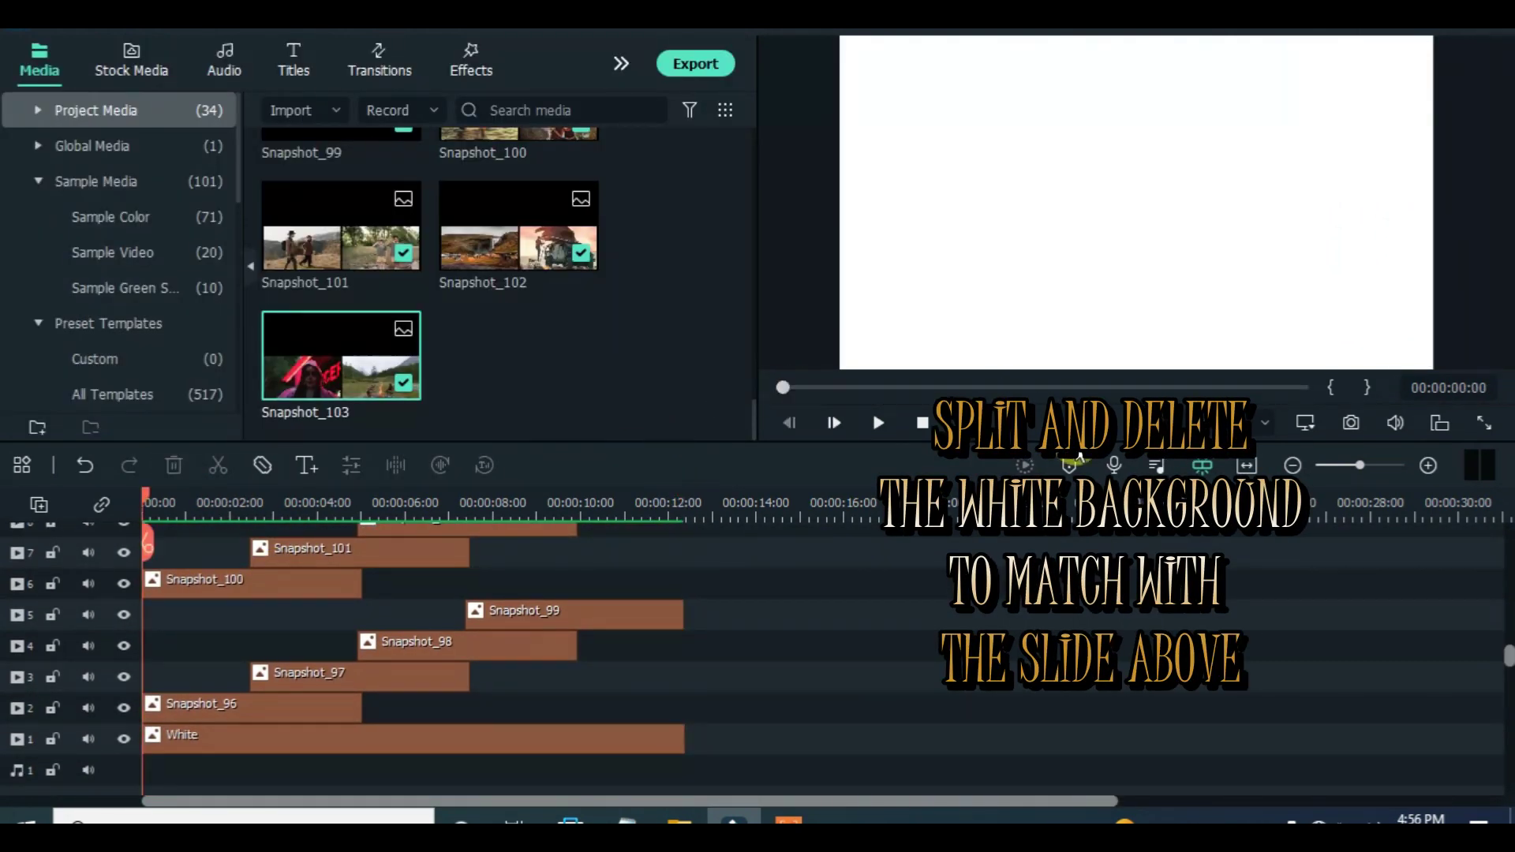
click(1247, 465)
scroll(1503, 655, up, 3)
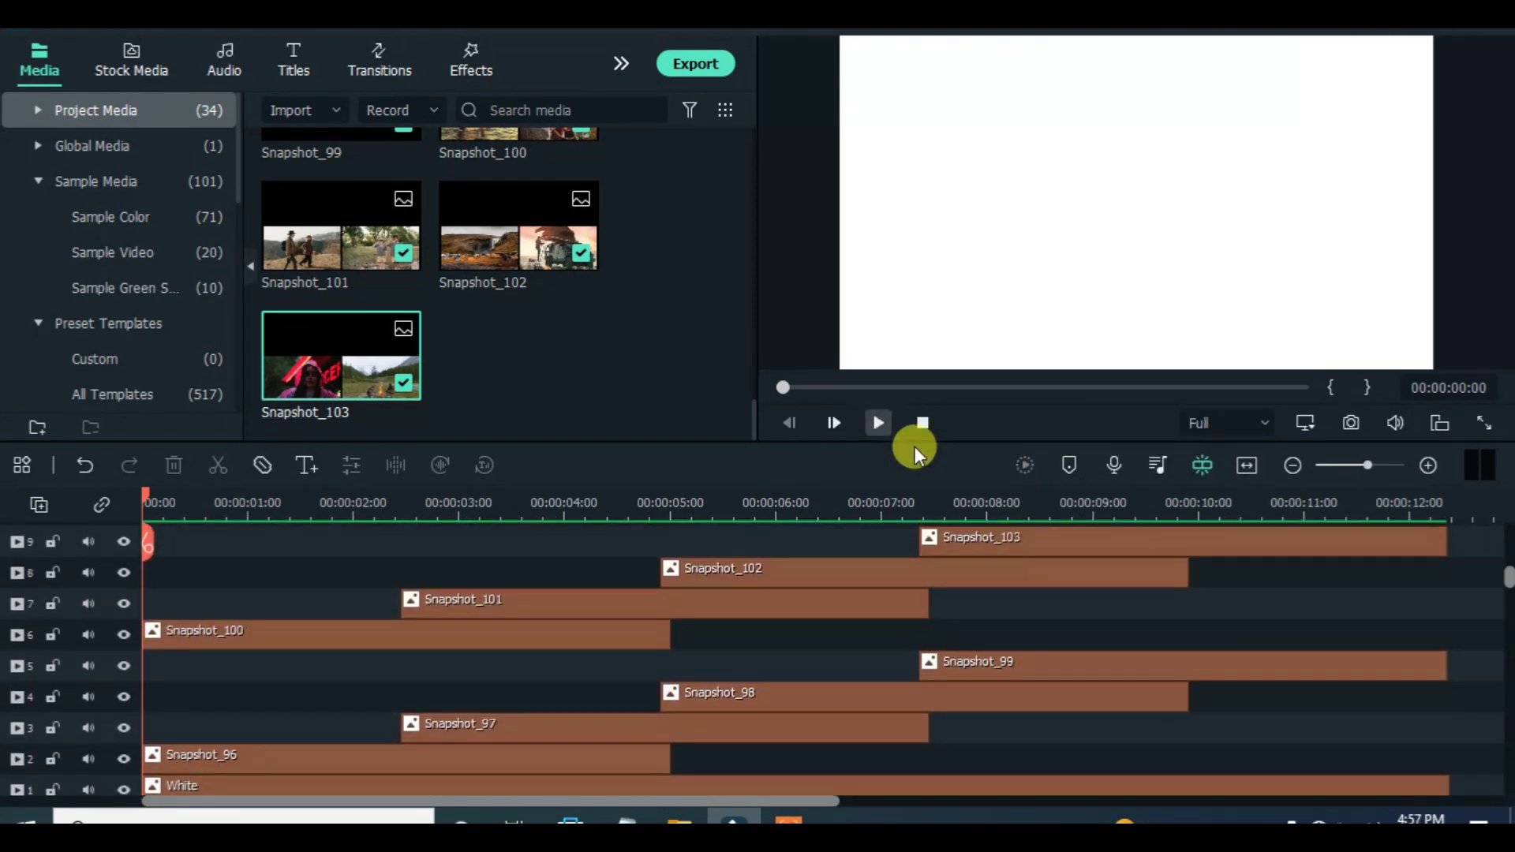
key(space)
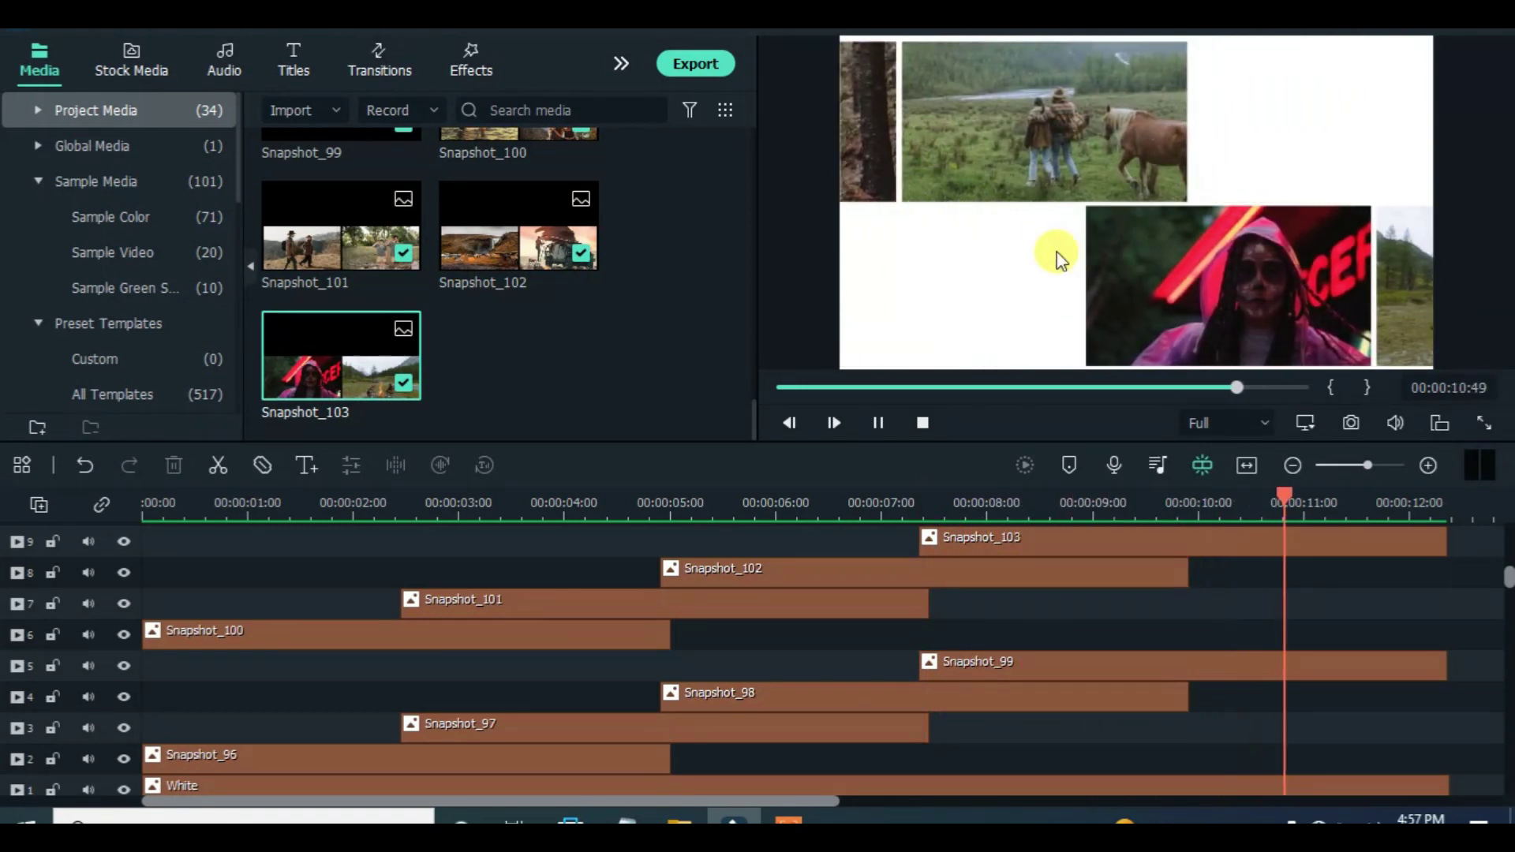
click(693, 63)
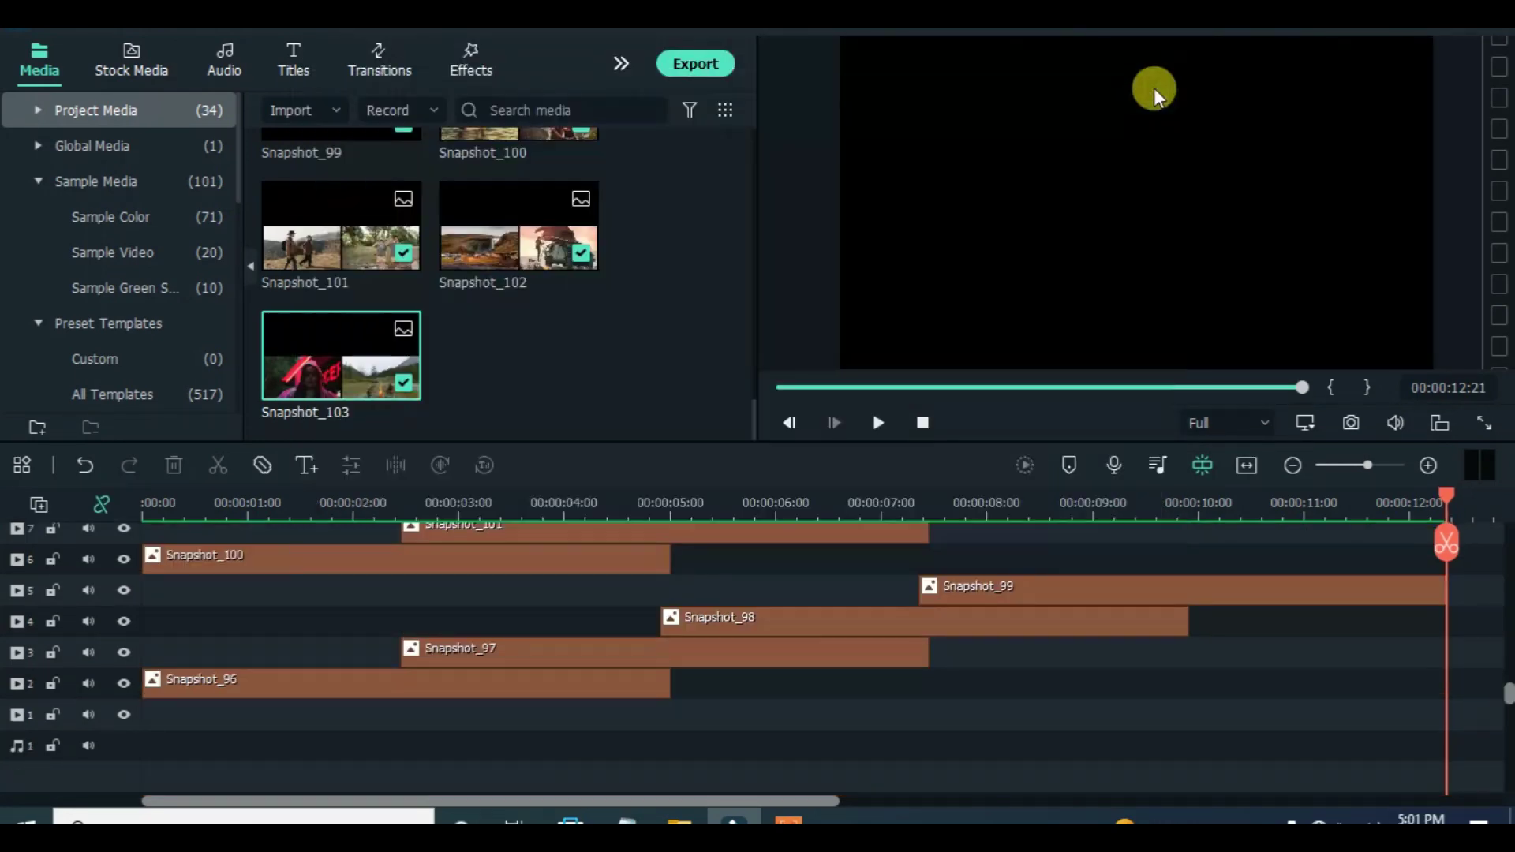
Delete all clips and empty tracks from the timeline, and set the track height to Big.
scroll(618, 584, up, 3)
drag(210, 529, 1270, 707)
click(174, 466)
click(39, 505)
click(119, 635)
click(38, 505)
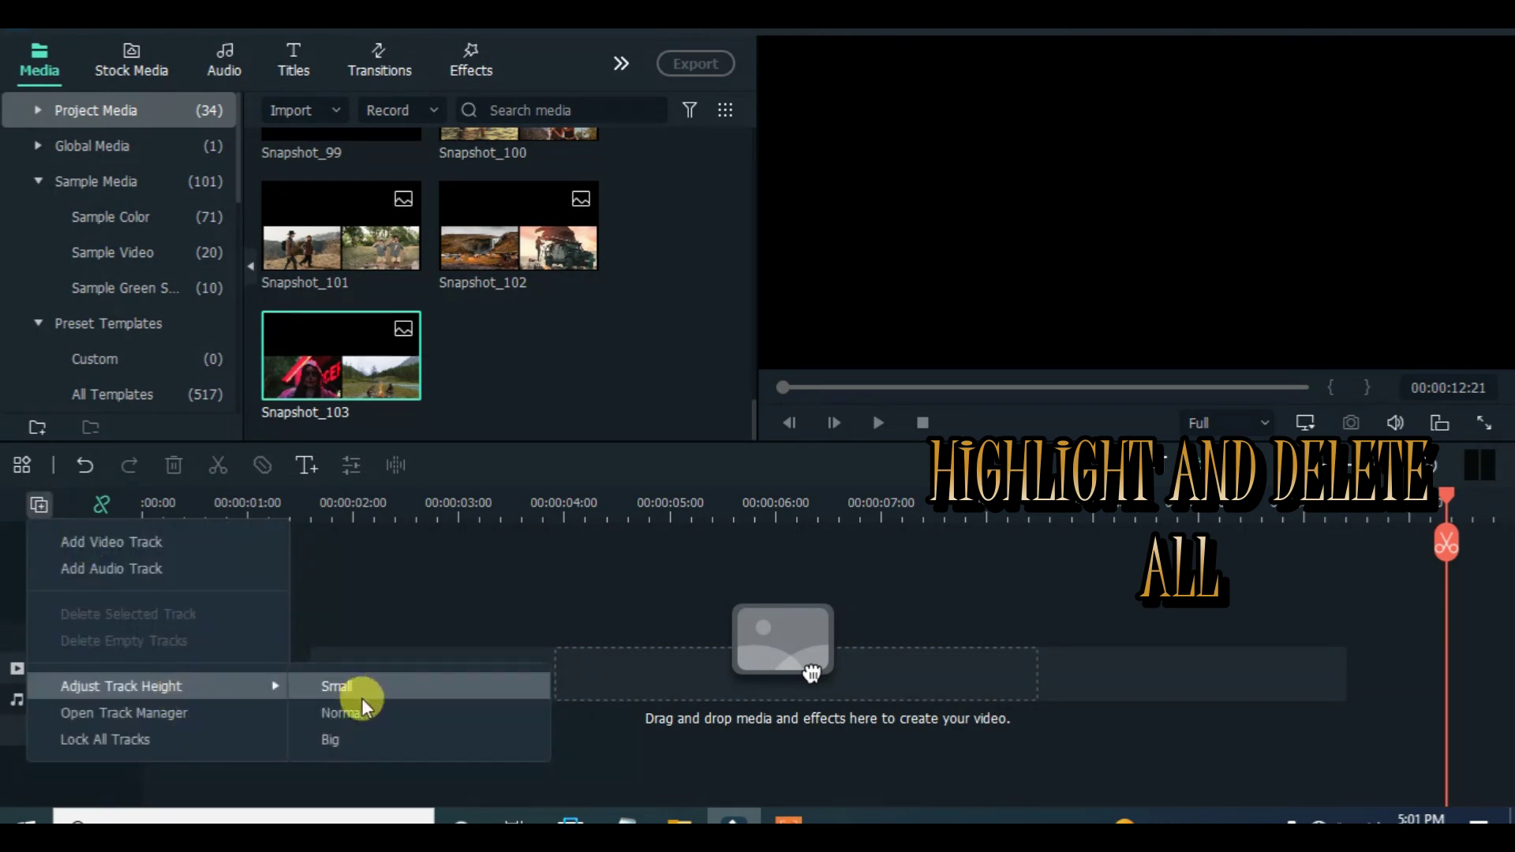
click(328, 737)
Import the exported SLIDE SHOW video, place it at the start of video track 1 and play it.
click(301, 111)
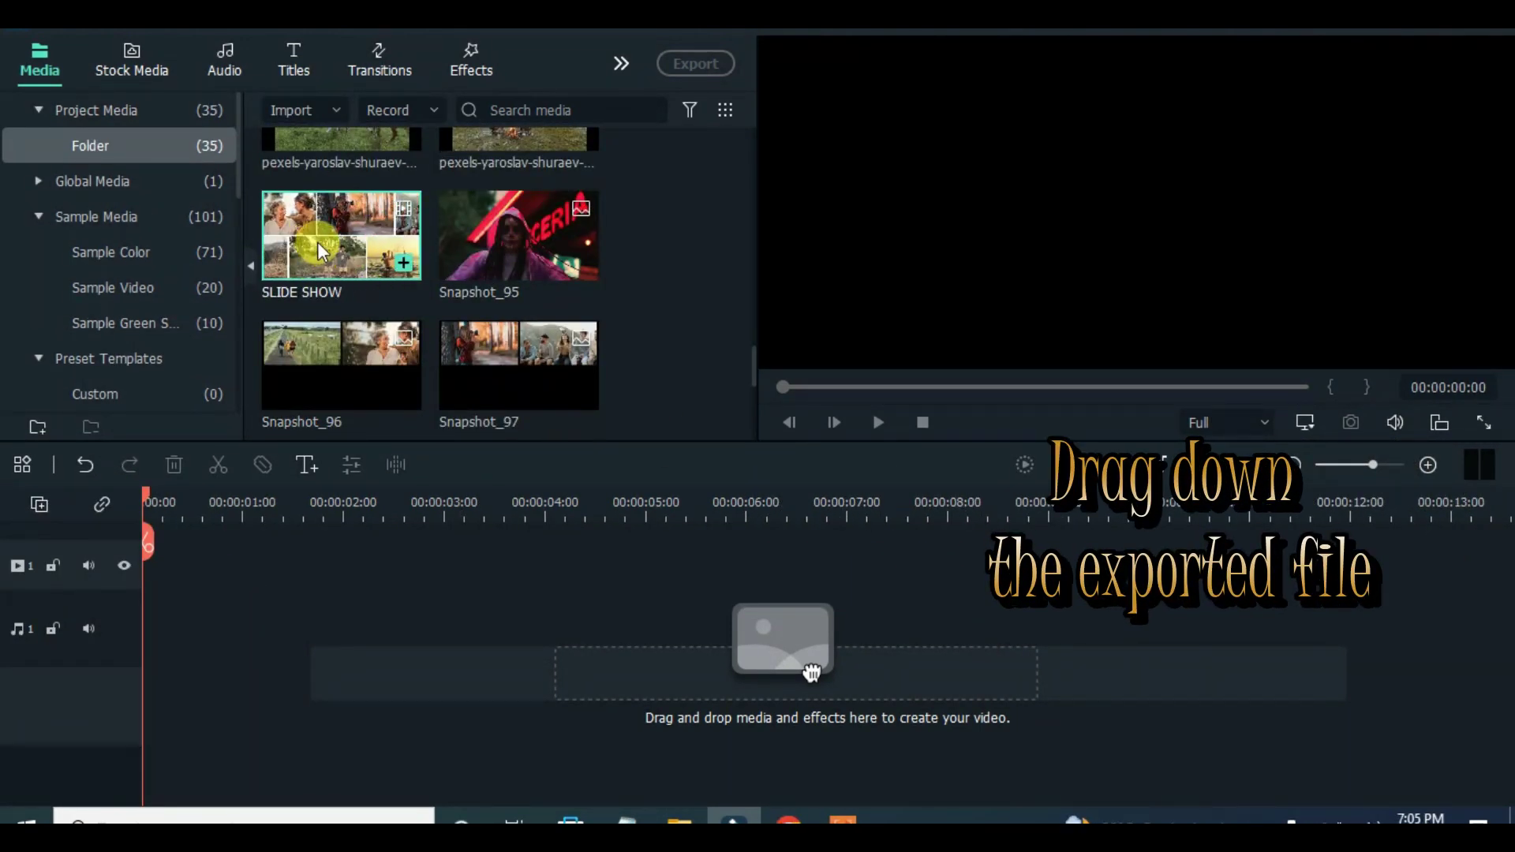
drag(317, 242, 149, 634)
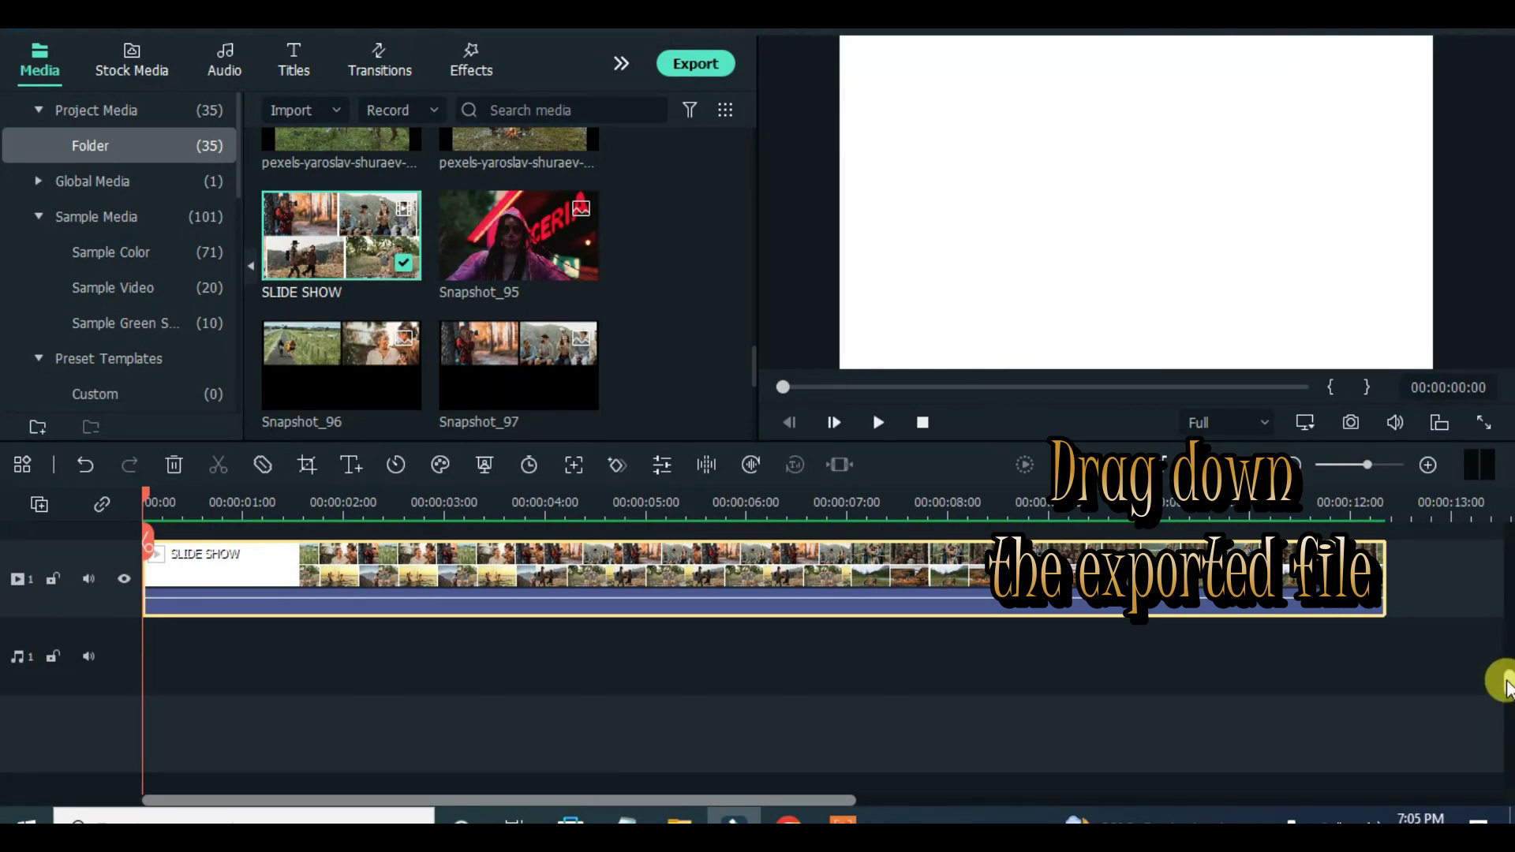
click(878, 422)
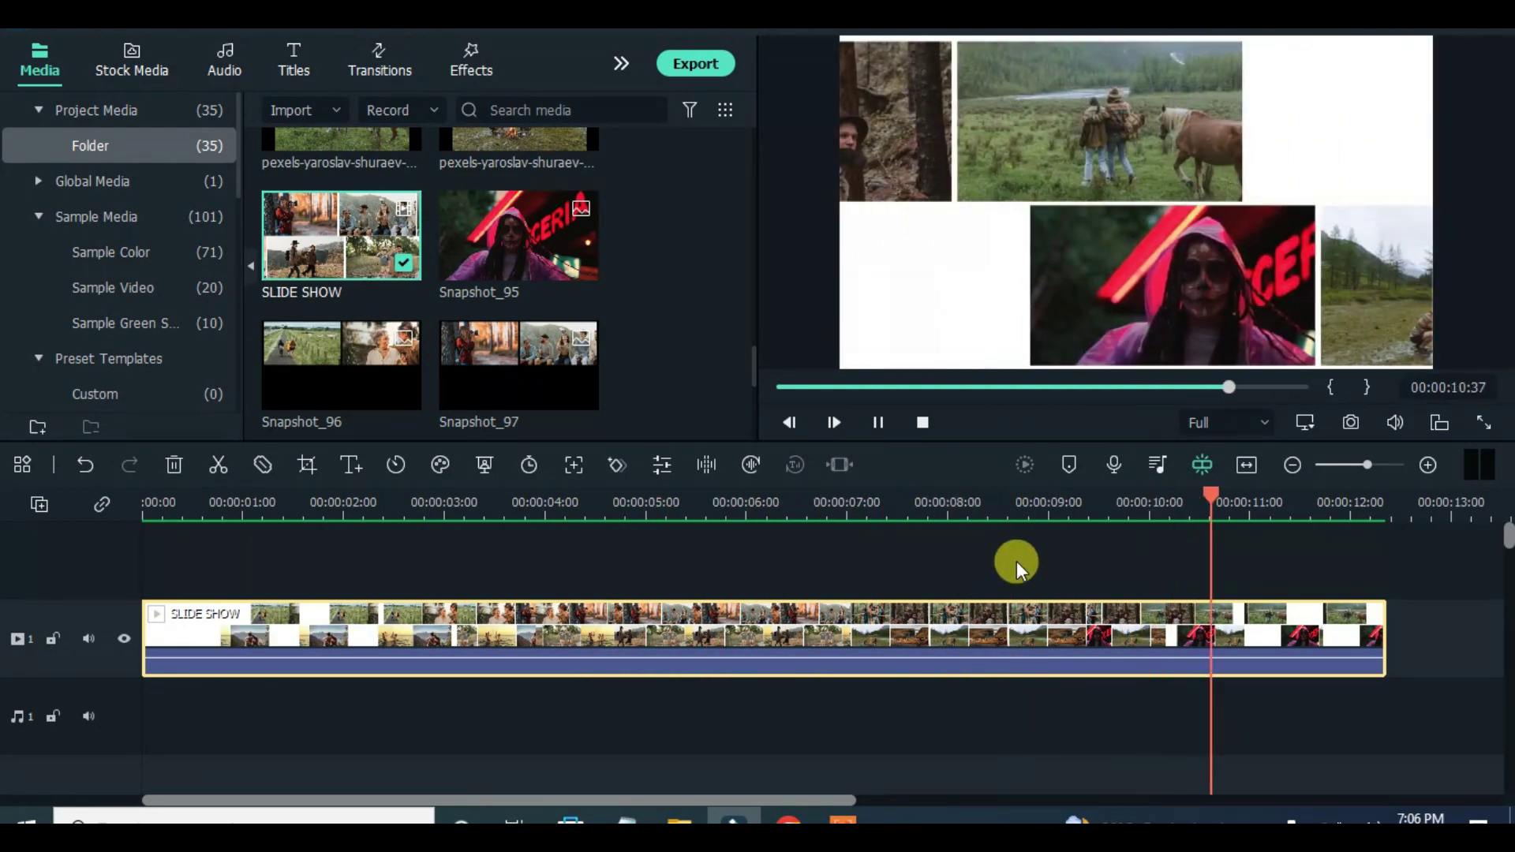
Split the SLIDE SHOW clip at 00:00:02:30 and delete the opening part with the white background.
click(432, 504)
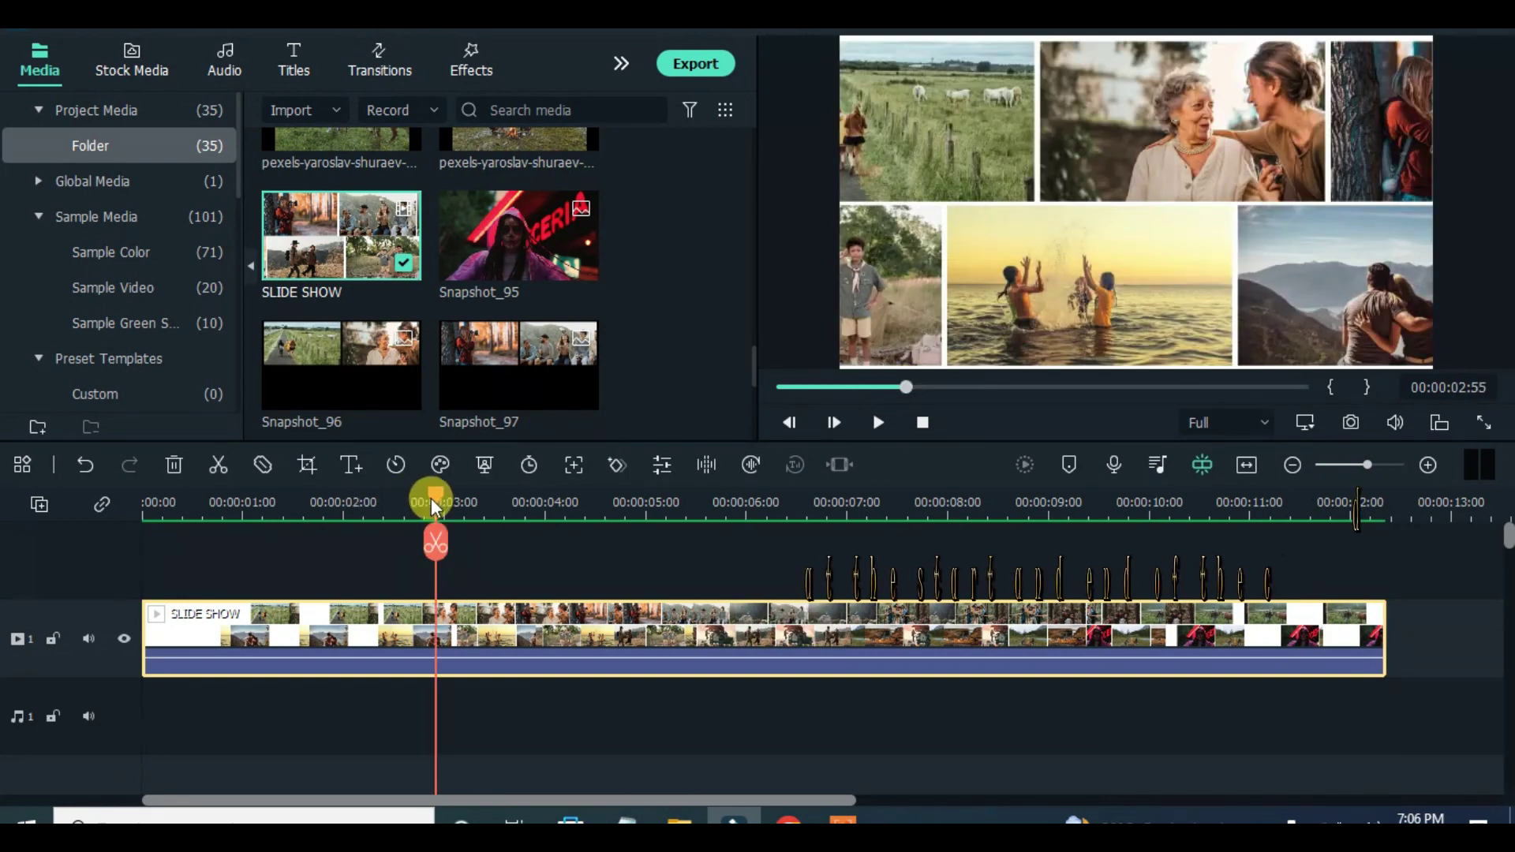
drag(431, 498, 394, 506)
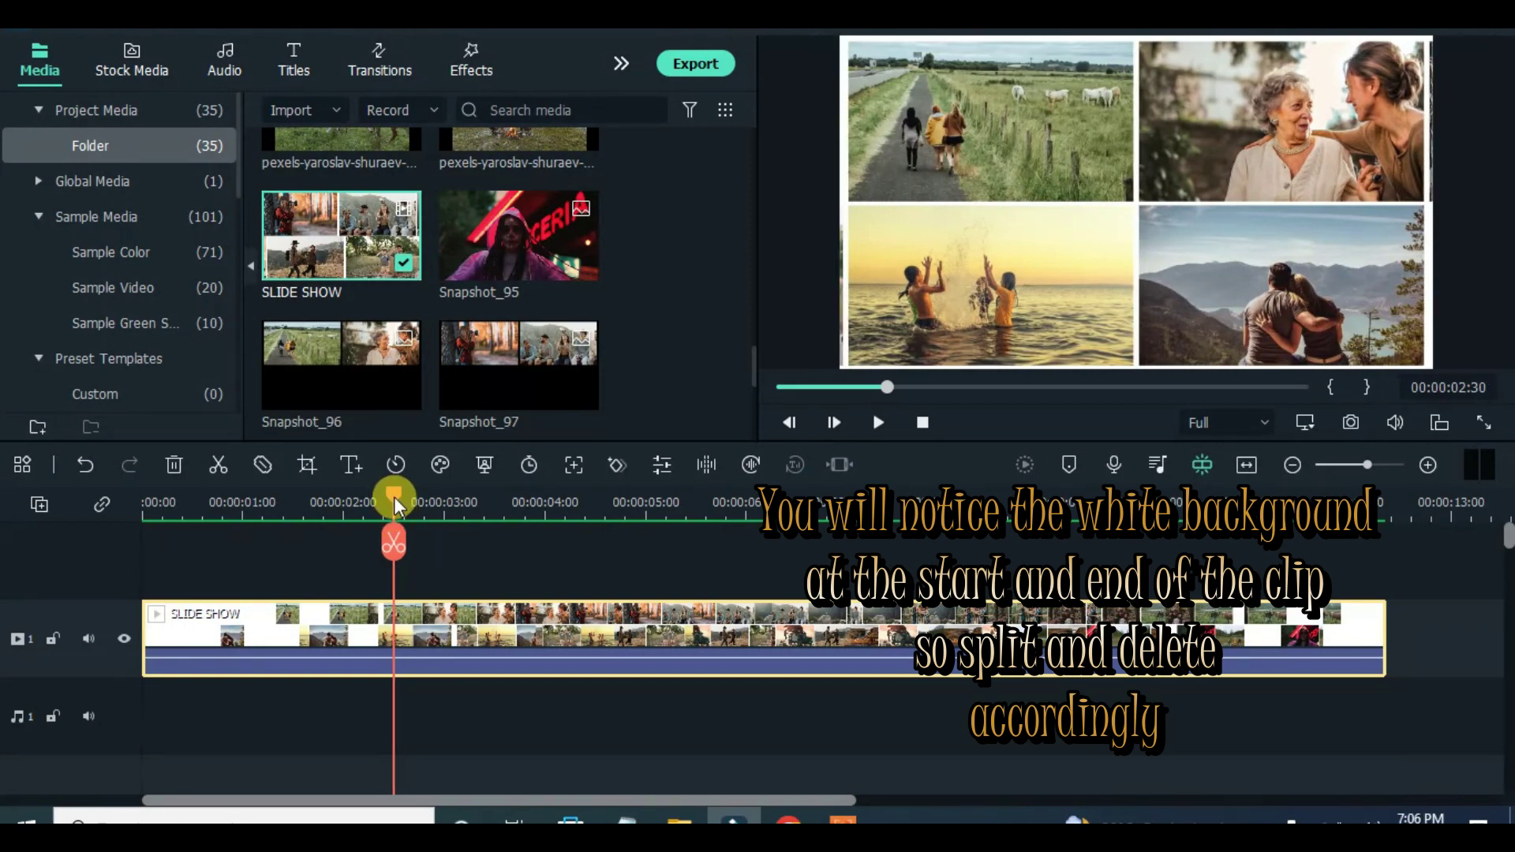
click(287, 609)
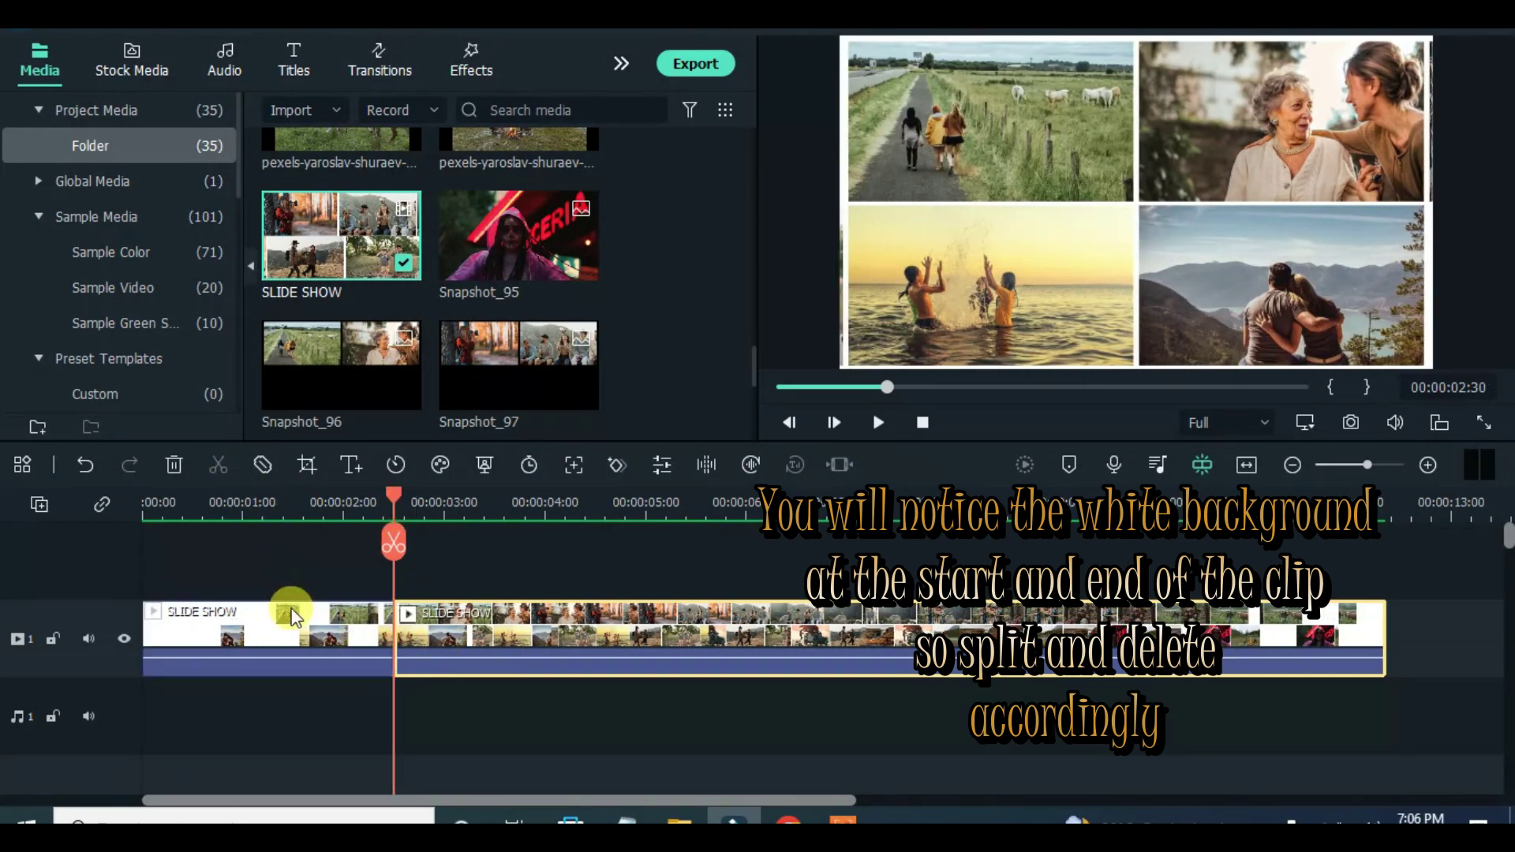
click(175, 464)
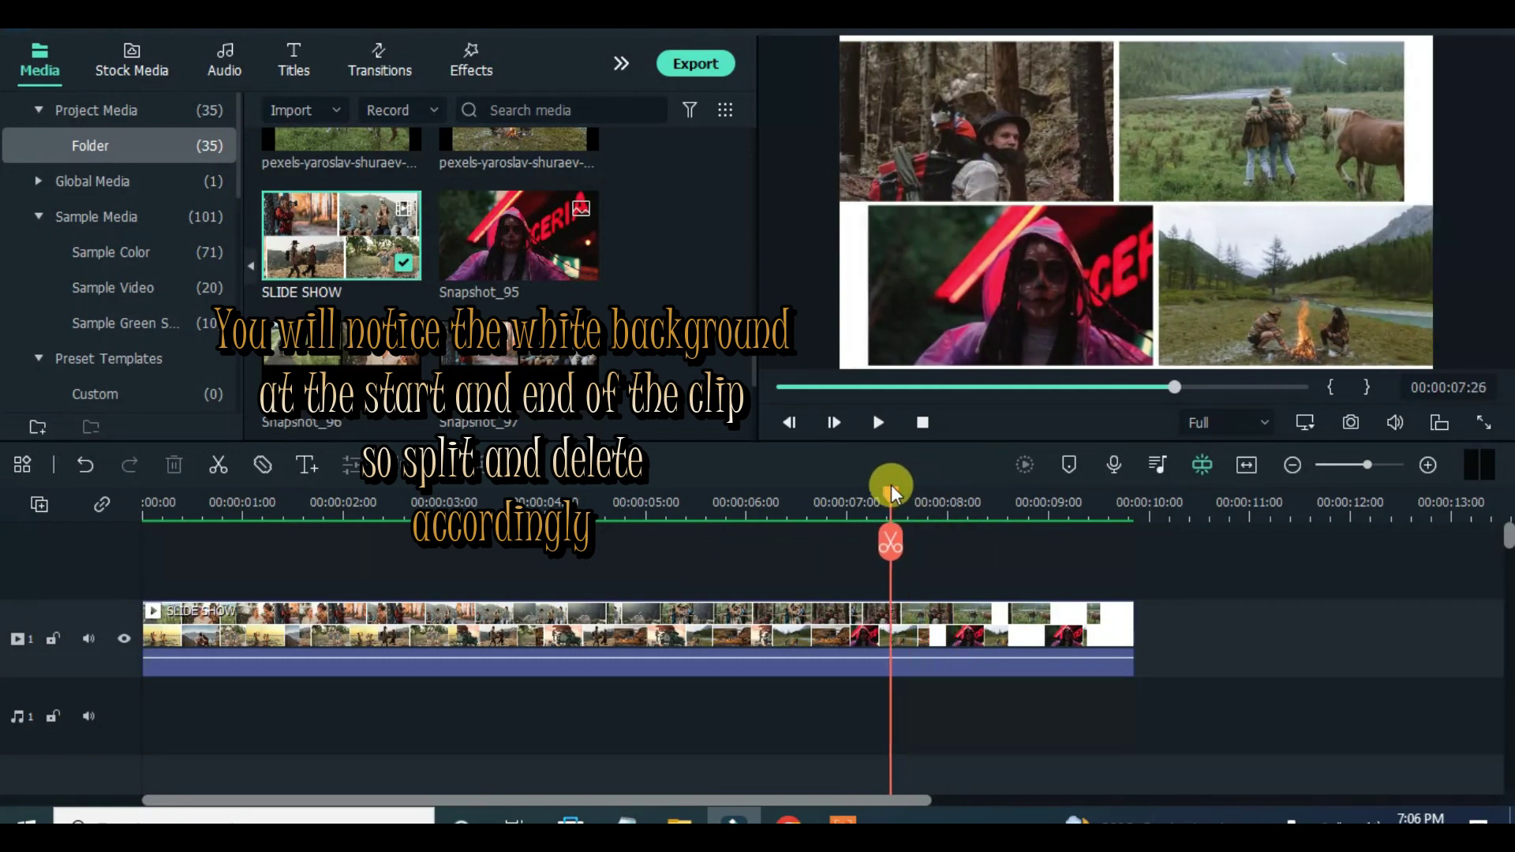
Split the SLIDE SHOW clip at 00:00:07:21, delete the ending part and play the trimmed clip from its start.
drag(891, 485, 882, 481)
click(957, 631)
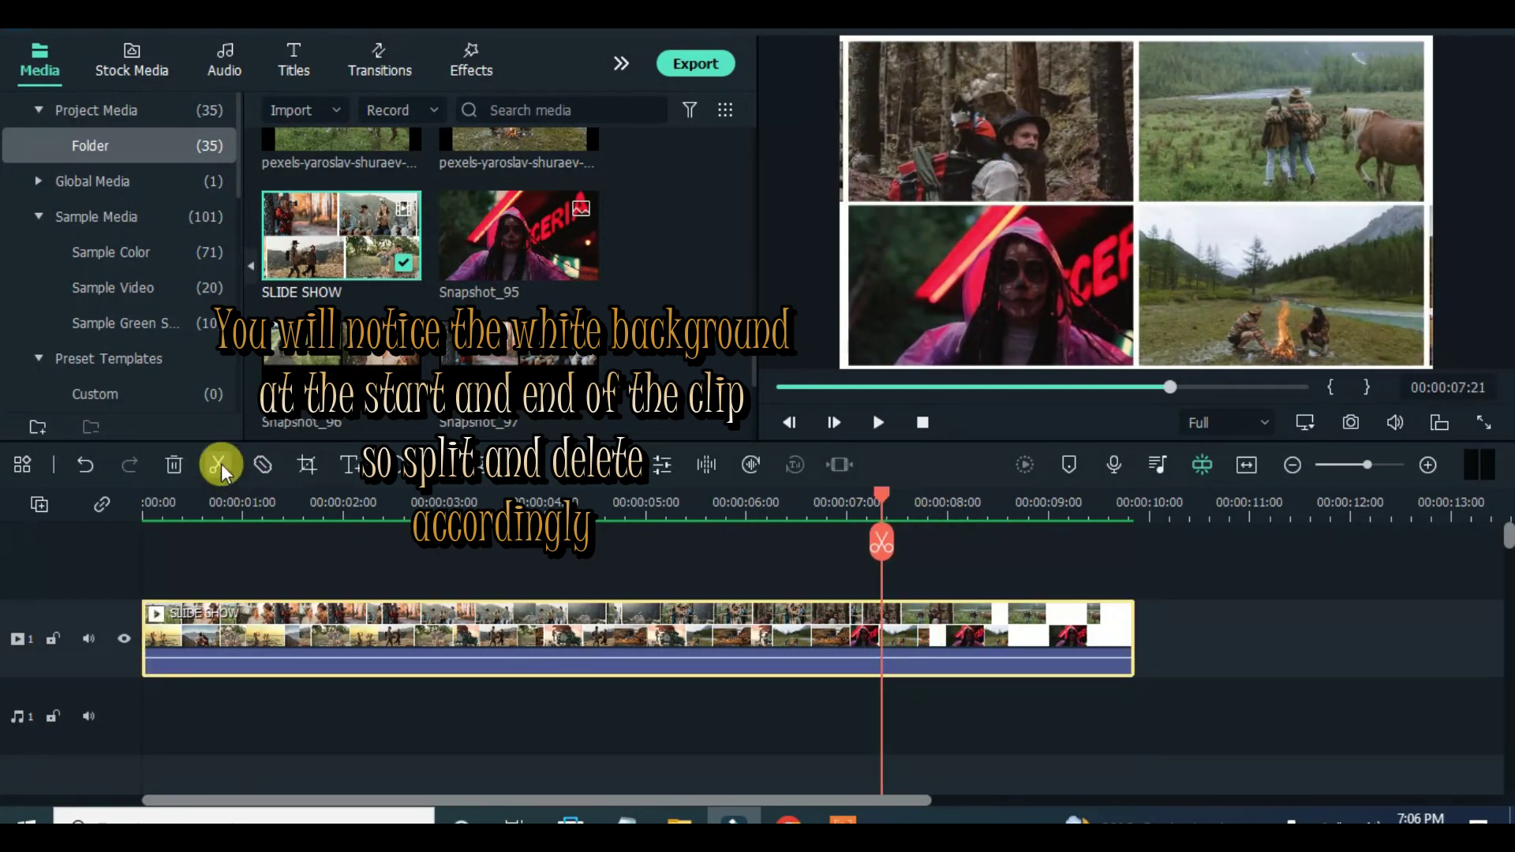
click(220, 465)
click(949, 639)
click(174, 465)
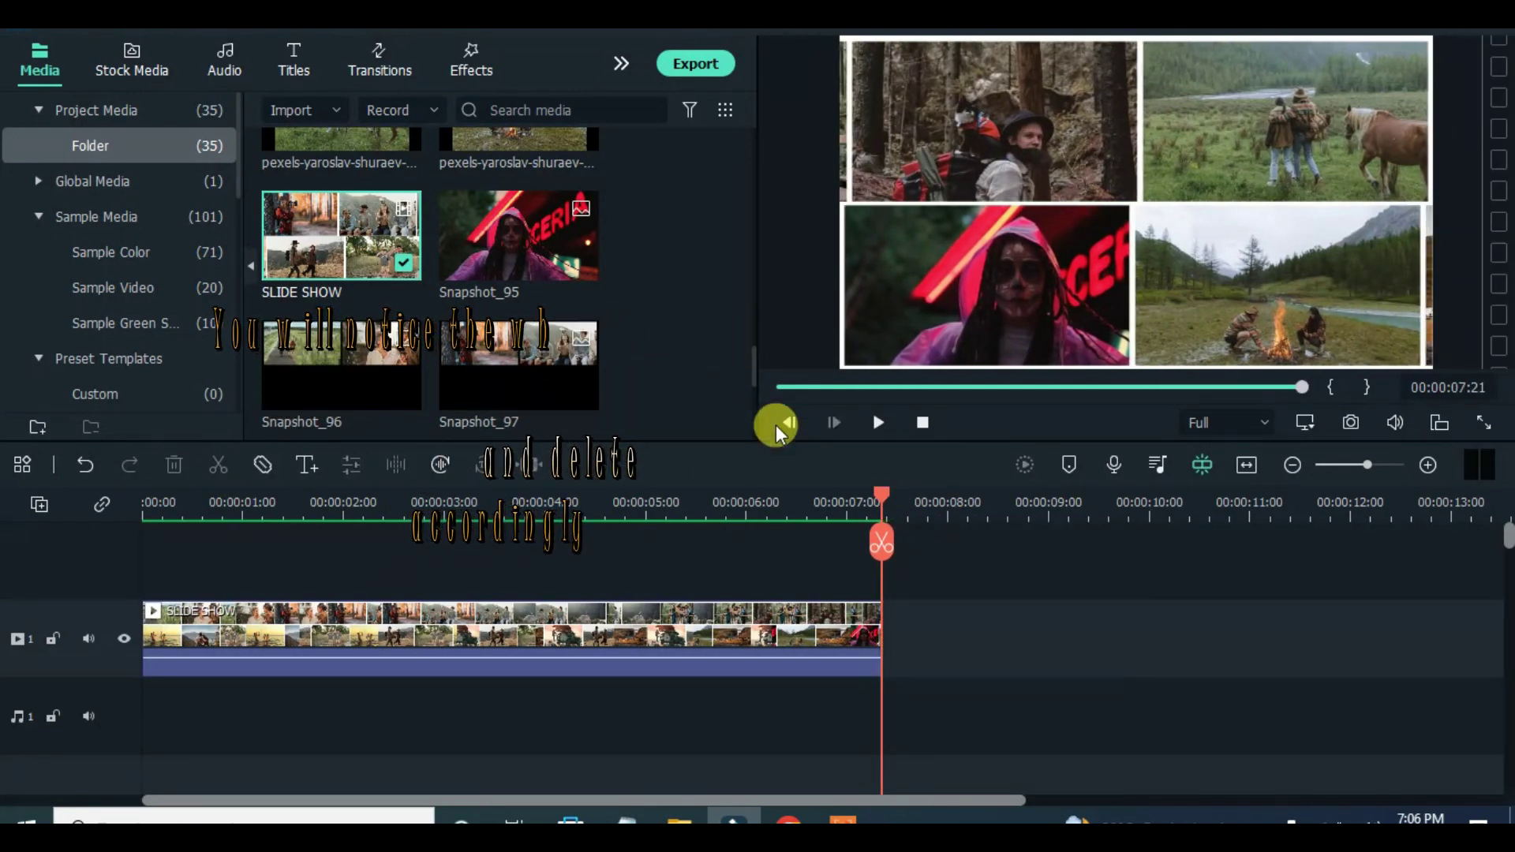
click(780, 387)
click(882, 424)
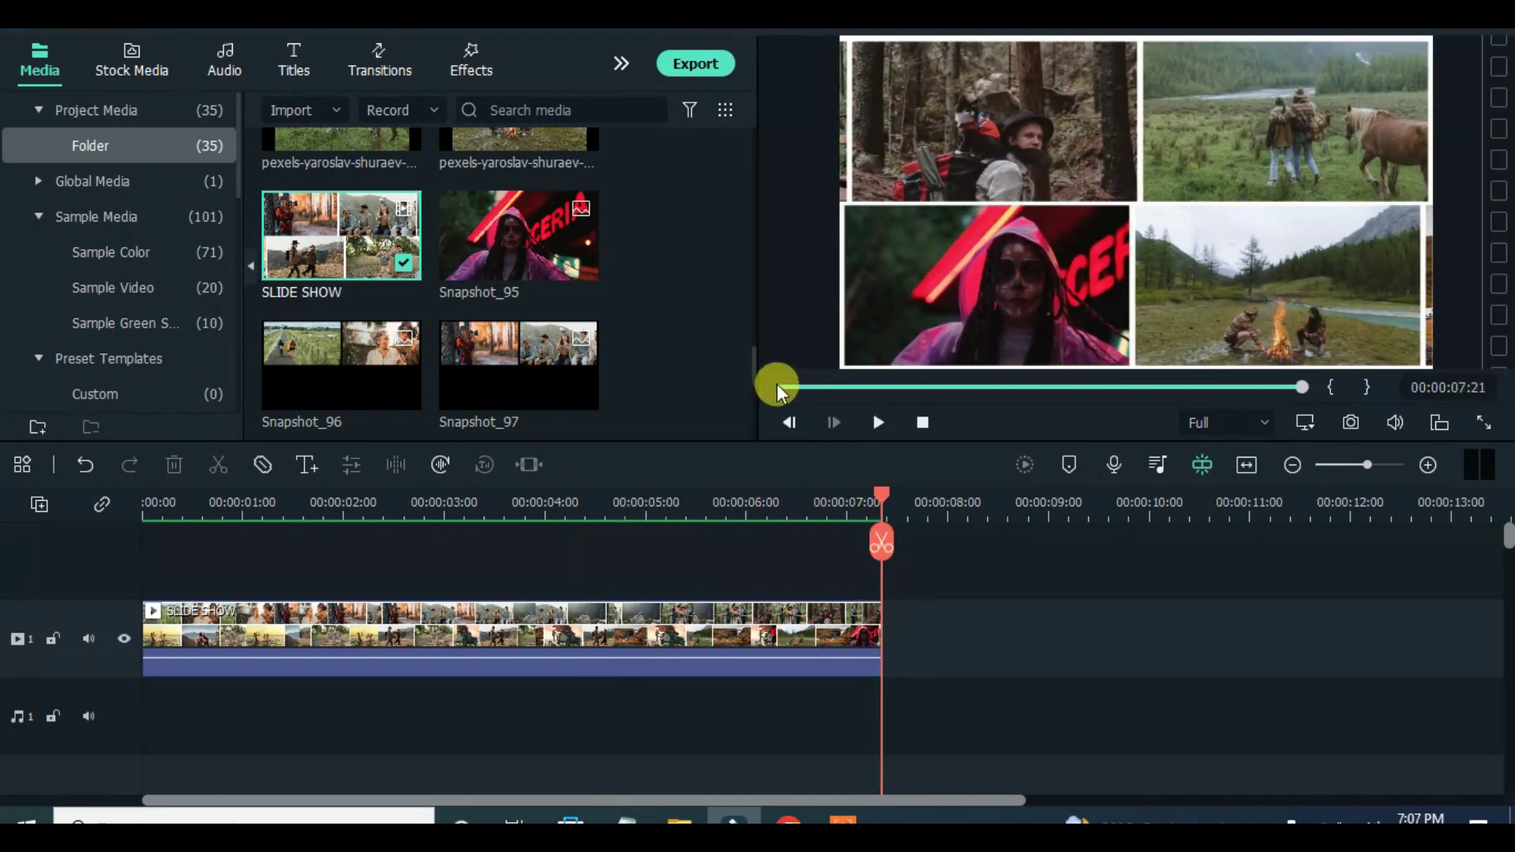
Add a freeze frame at the start of the SLIDE SHOW clip and shorten it to 00:00:00:30.
click(776, 387)
right_click(199, 613)
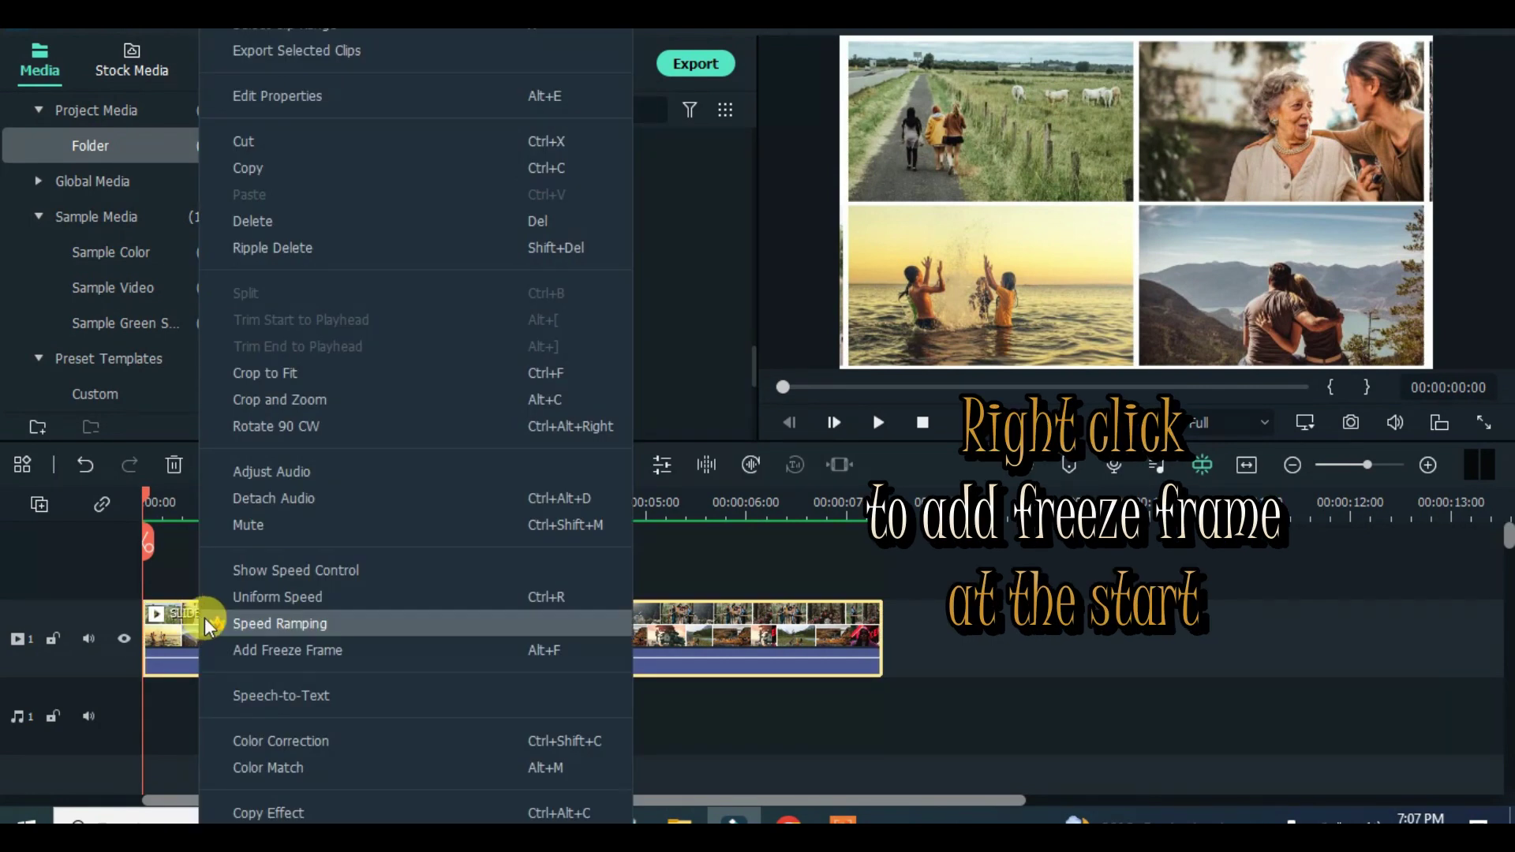
click(282, 652)
drag(646, 614, 284, 616)
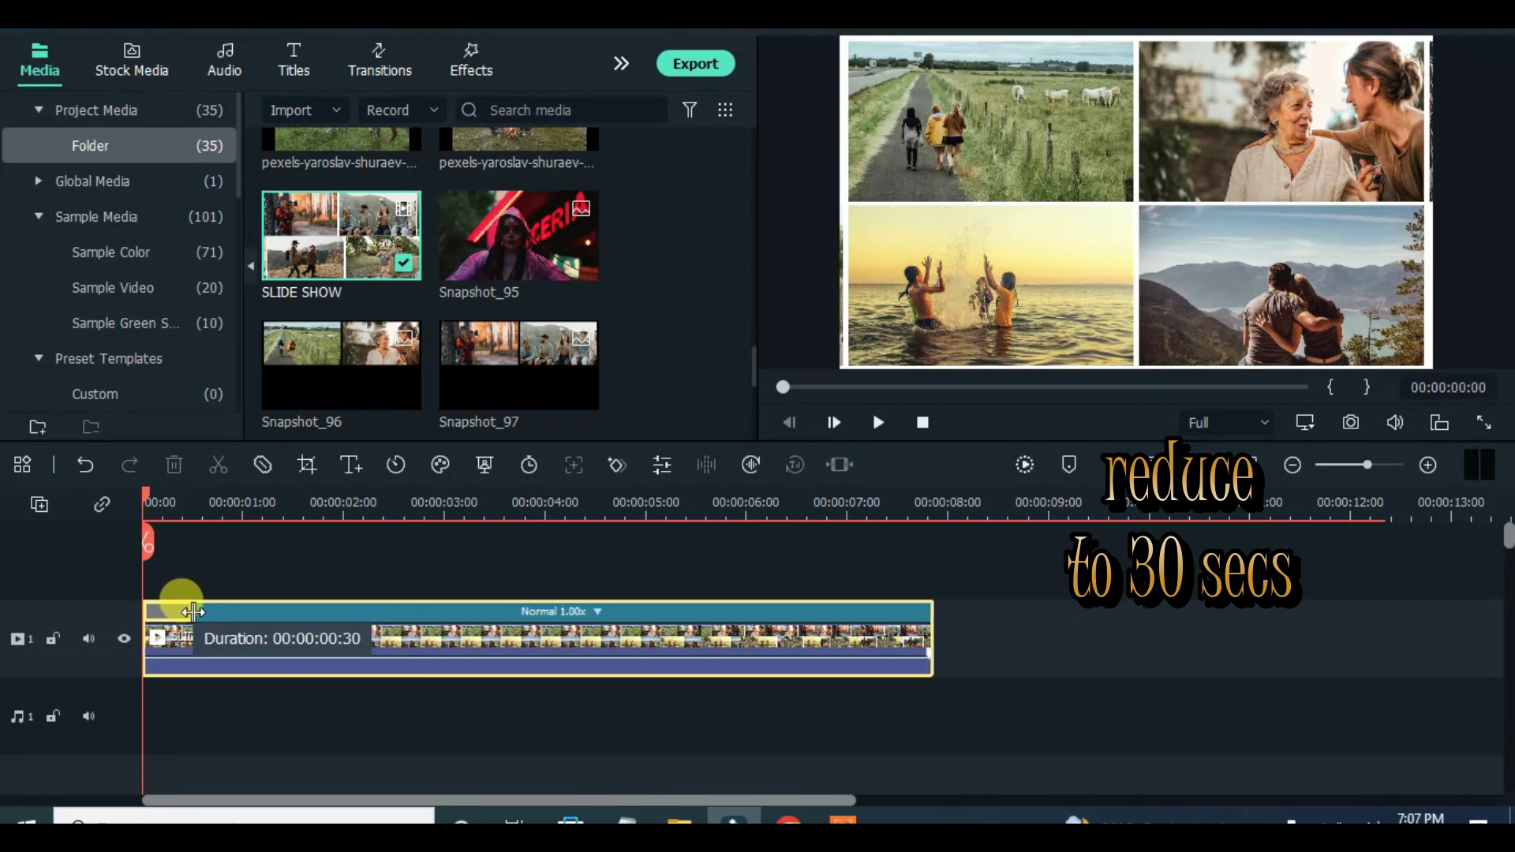
drag(194, 612, 194, 612)
Keyframe the SLIDE SHOW clip's scale from 300% at its start back to the default 100% at 00:00:00:30.
double_click(361, 637)
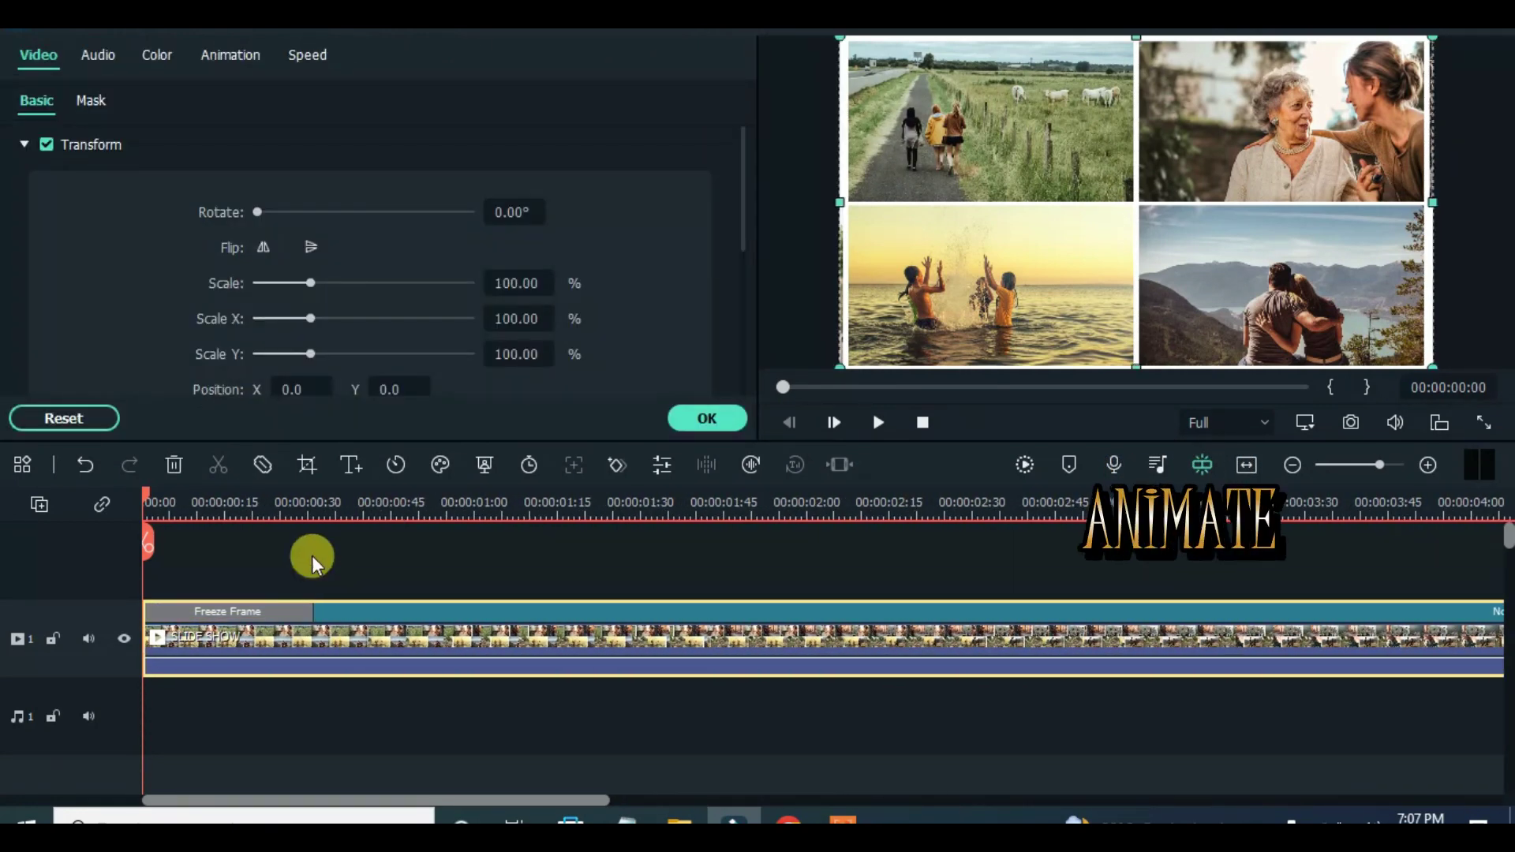
click(224, 55)
click(284, 165)
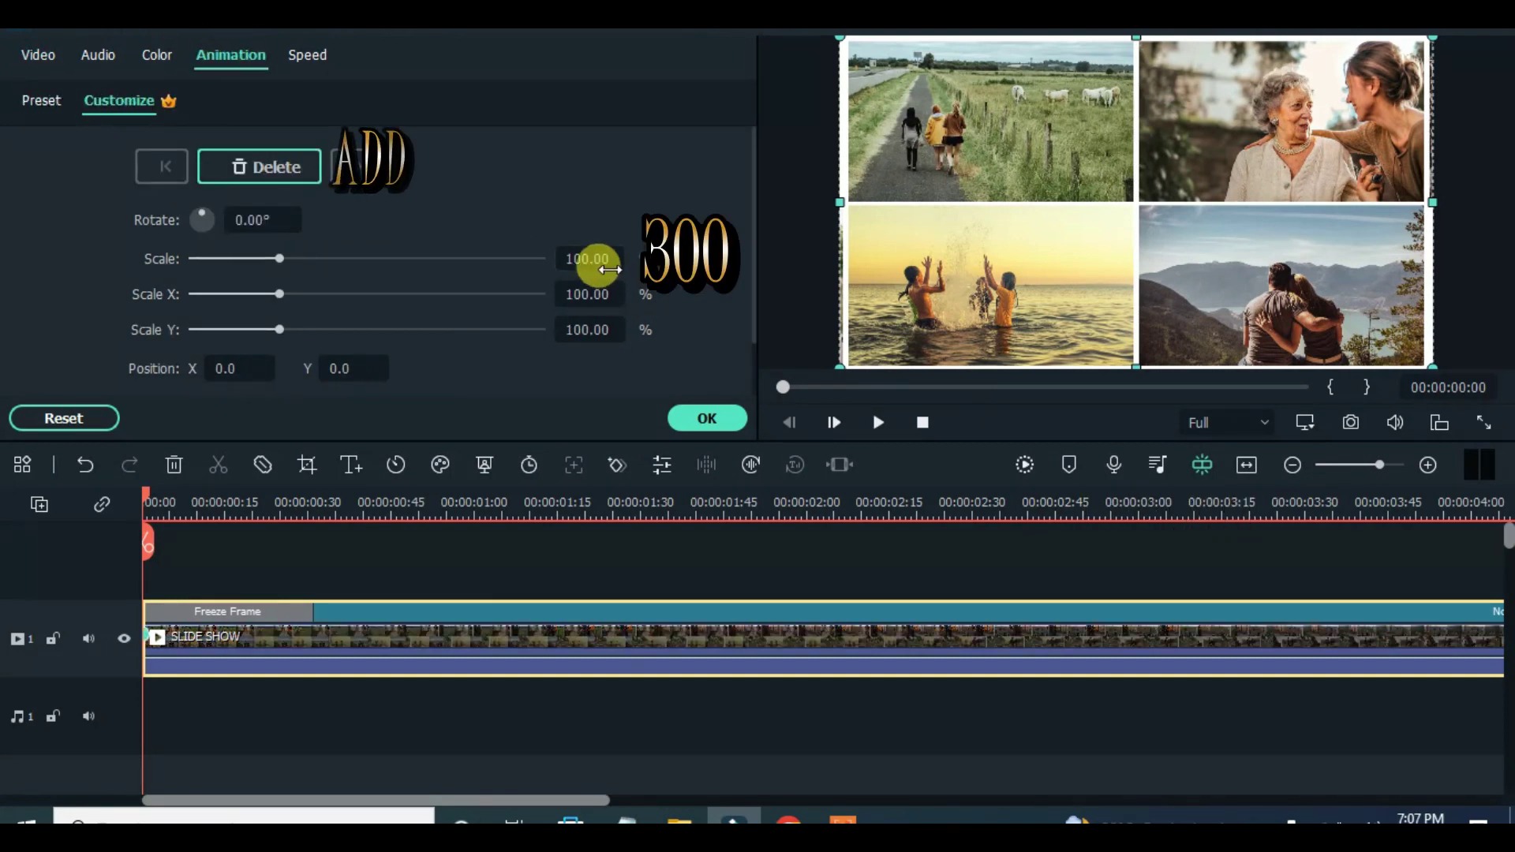
click(589, 258)
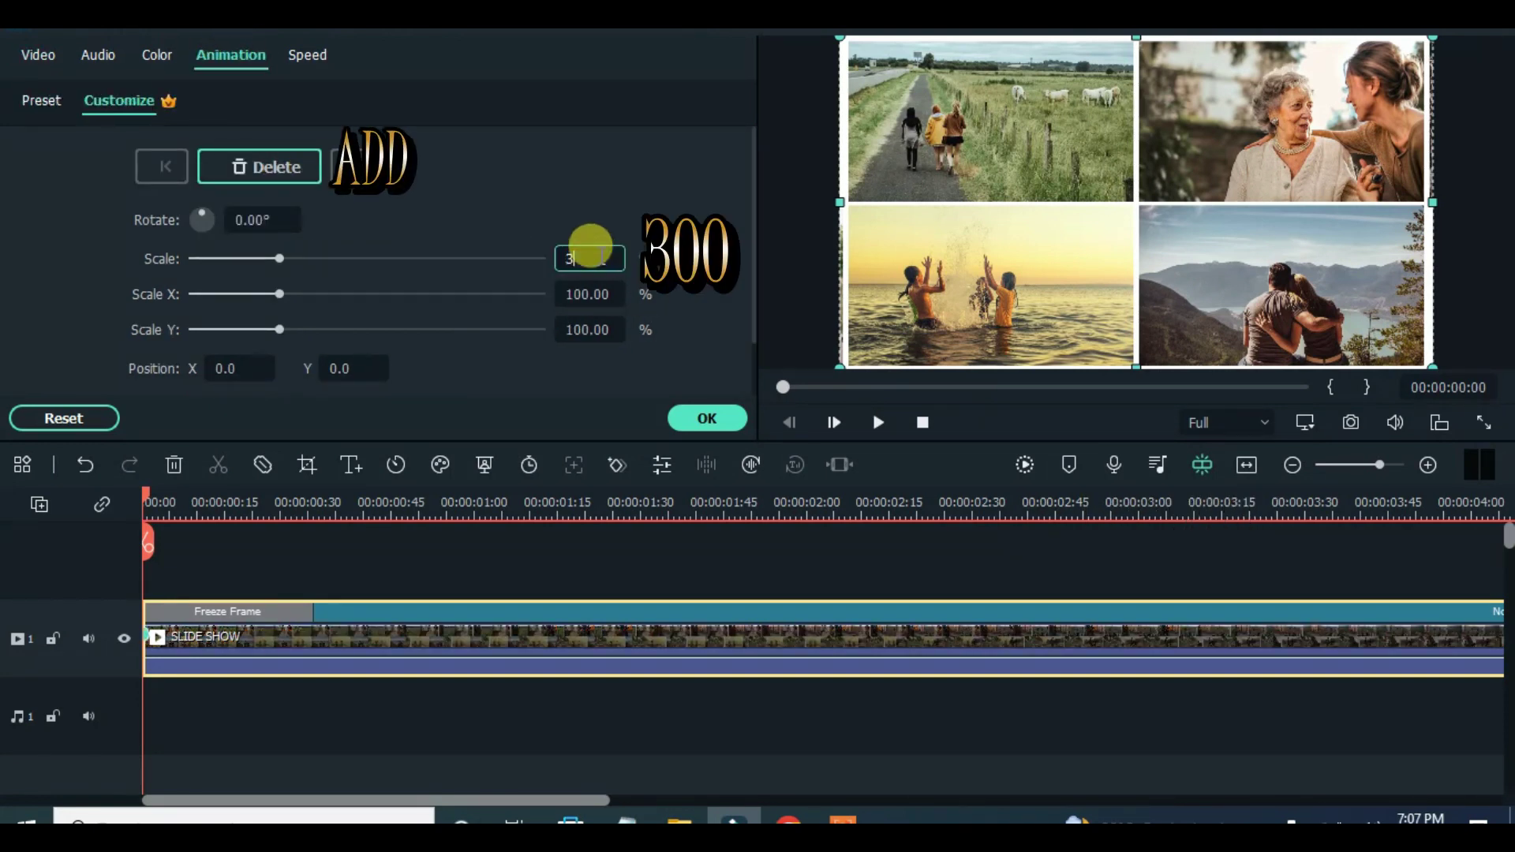
key(Return)
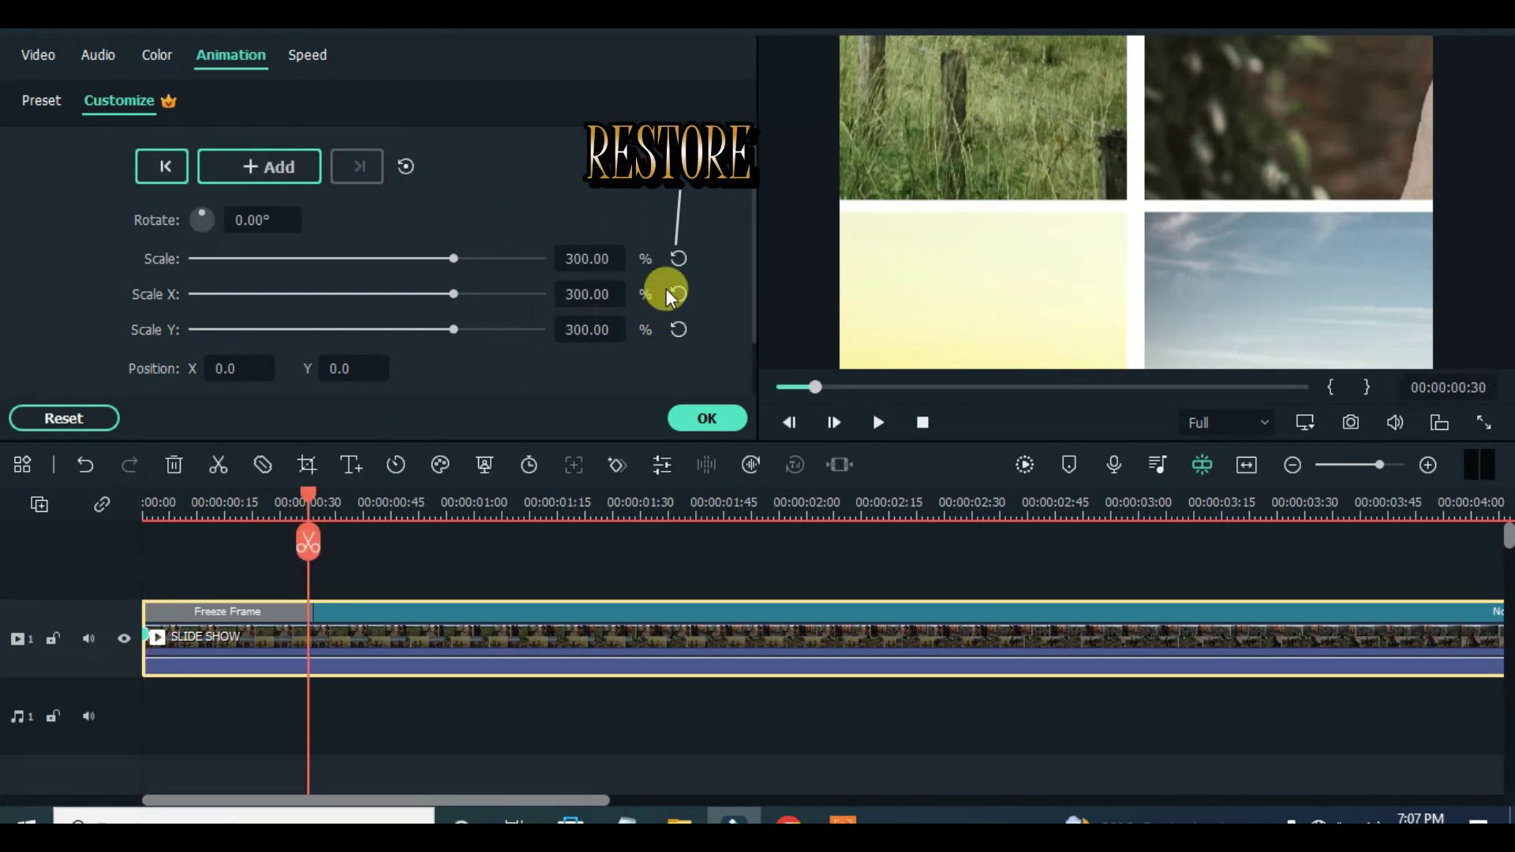
click(672, 255)
Render the timeline and preview the zoom-out animation at the start of the SLIDE SHOW clip.
click(789, 422)
click(1024, 464)
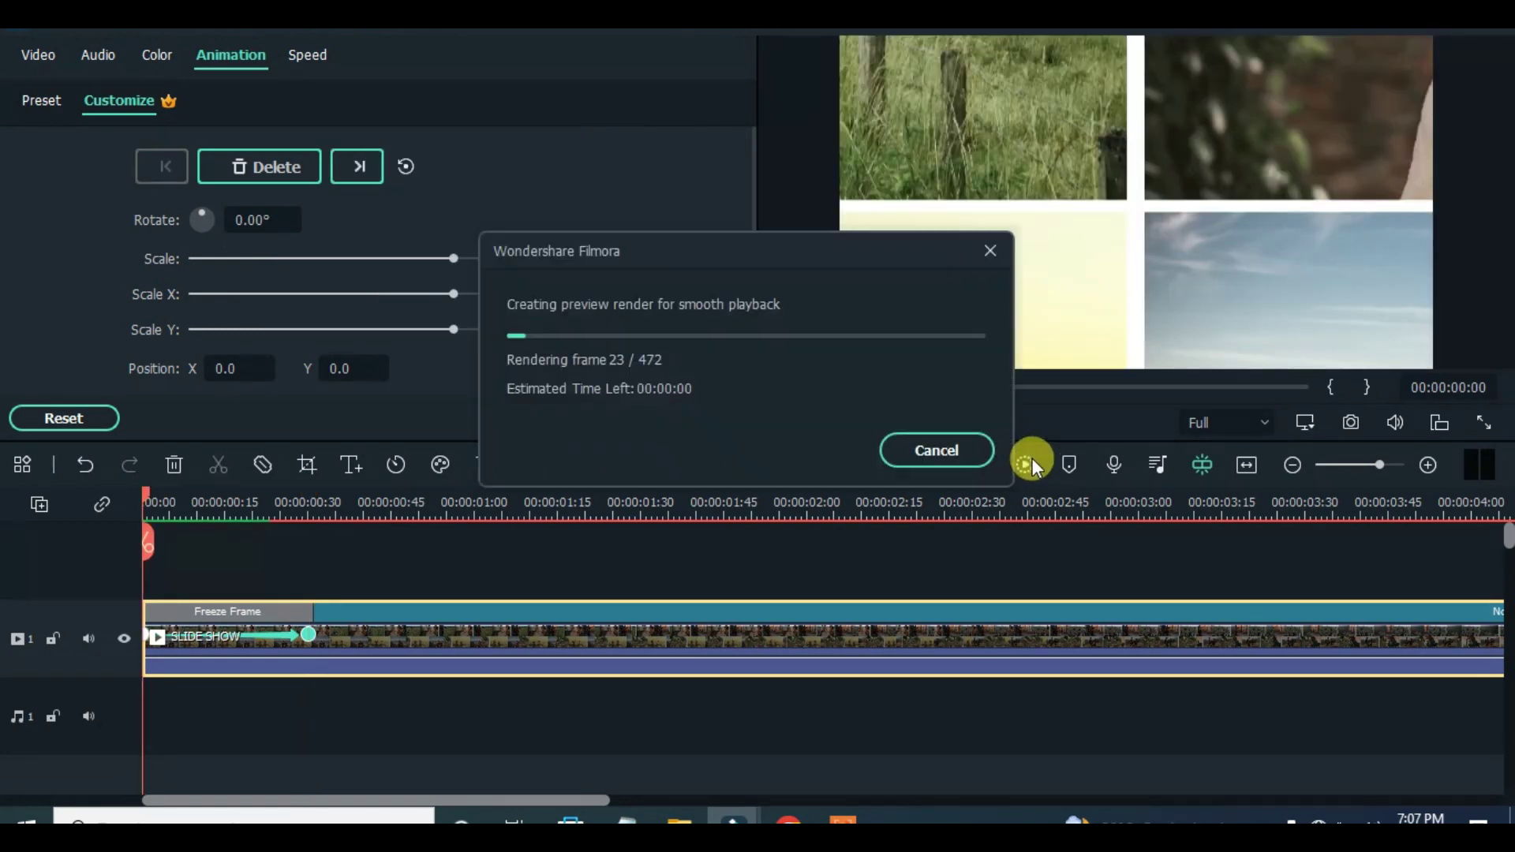
click(1243, 464)
click(874, 421)
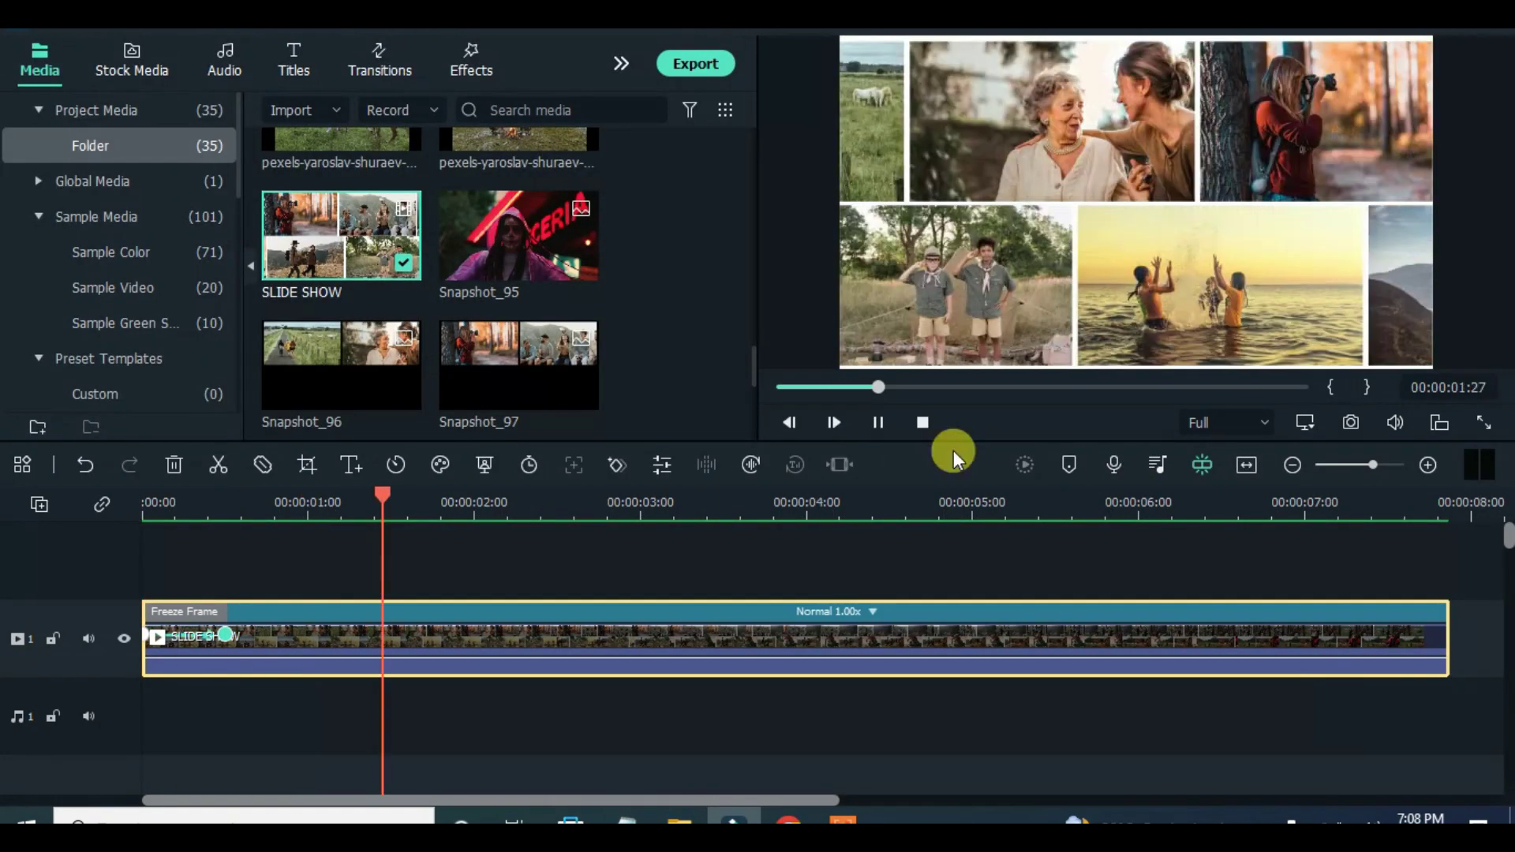
Take a PNG snapshot of the last frame of the SLIDE SHOW clip at 00:00:07:52.
click(785, 387)
scroll(1091, 502, down, 2)
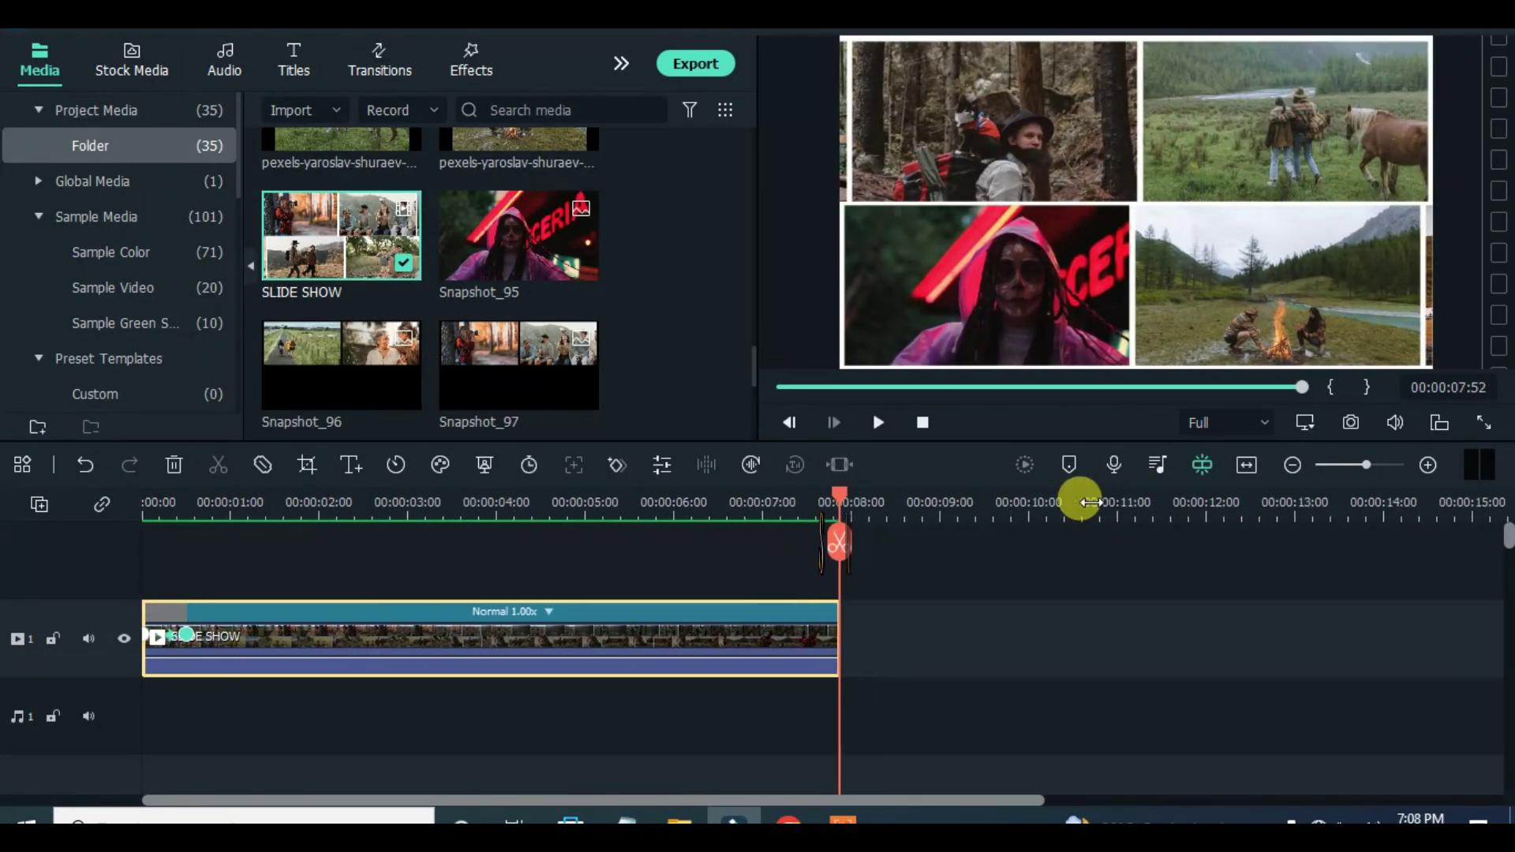
click(1351, 422)
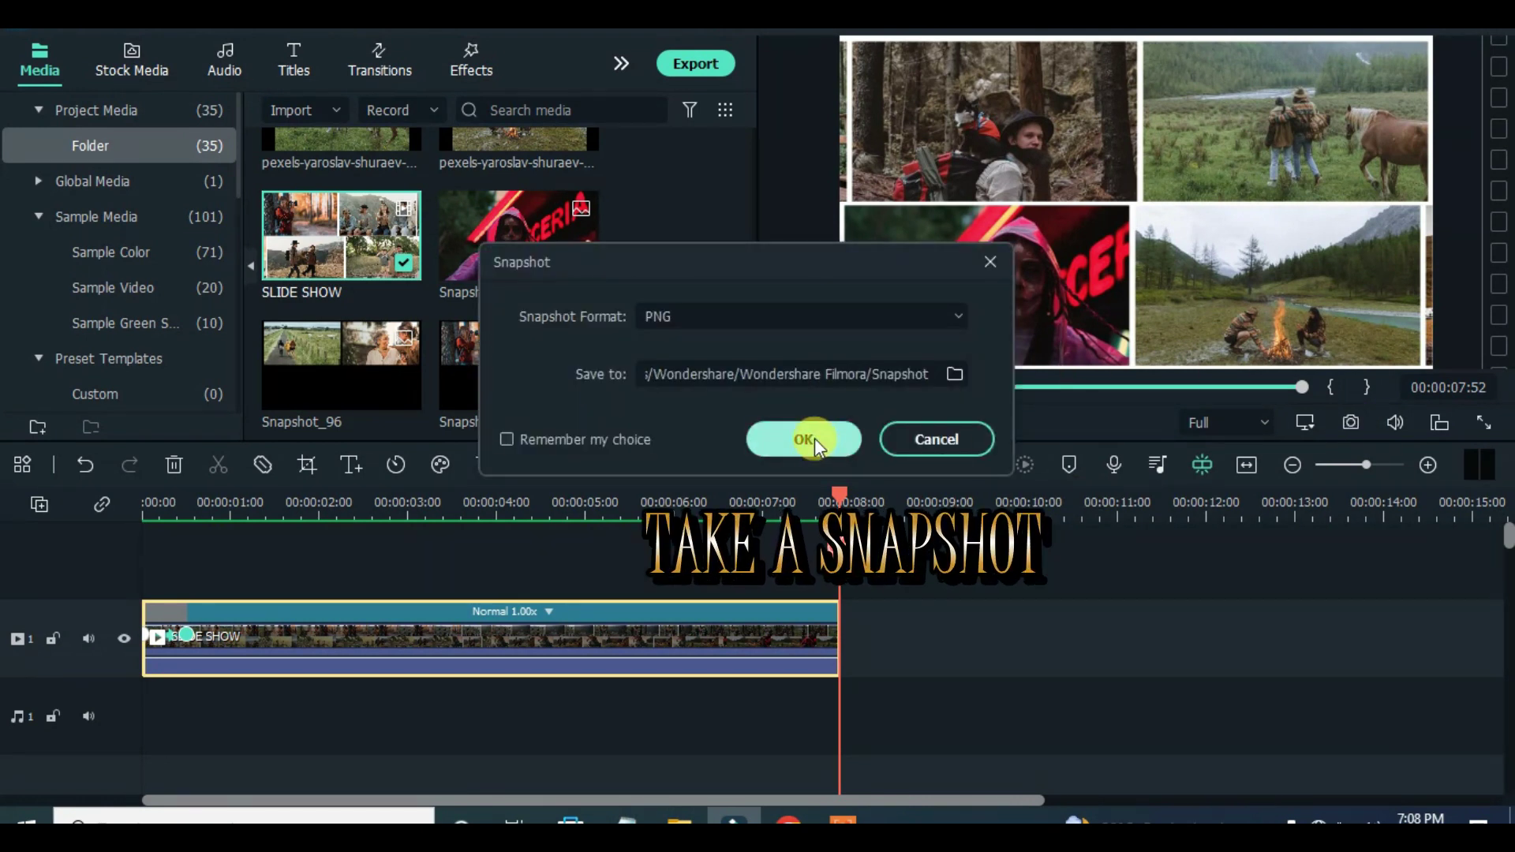
click(805, 438)
Place the new snapshot directly after the SLIDE SHOW clip and shorten it to 2 seconds.
drag(754, 358, 751, 422)
drag(314, 399, 1196, 633)
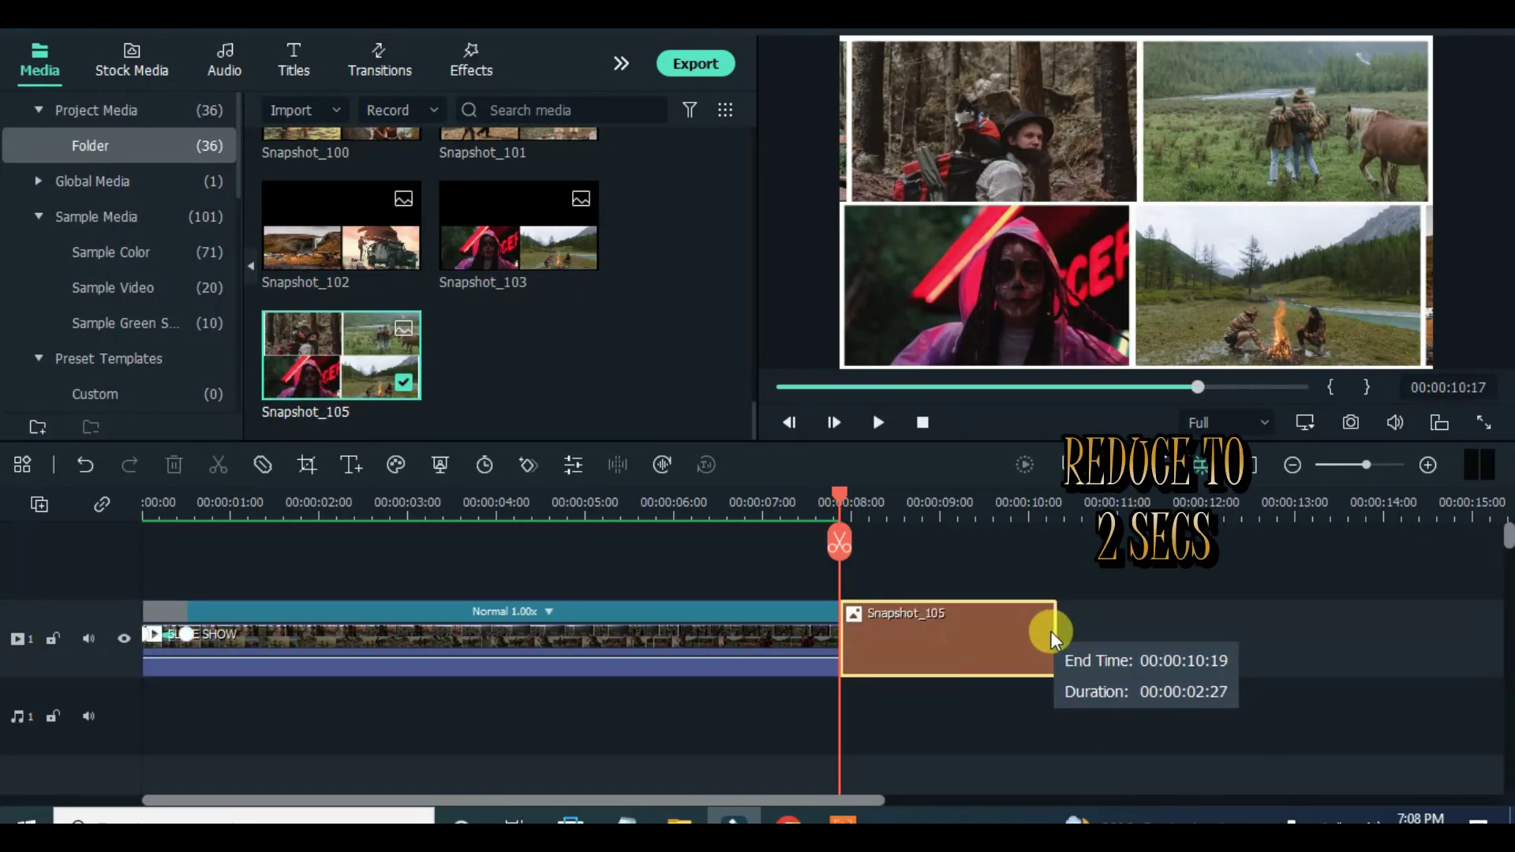
drag(1019, 631, 1017, 631)
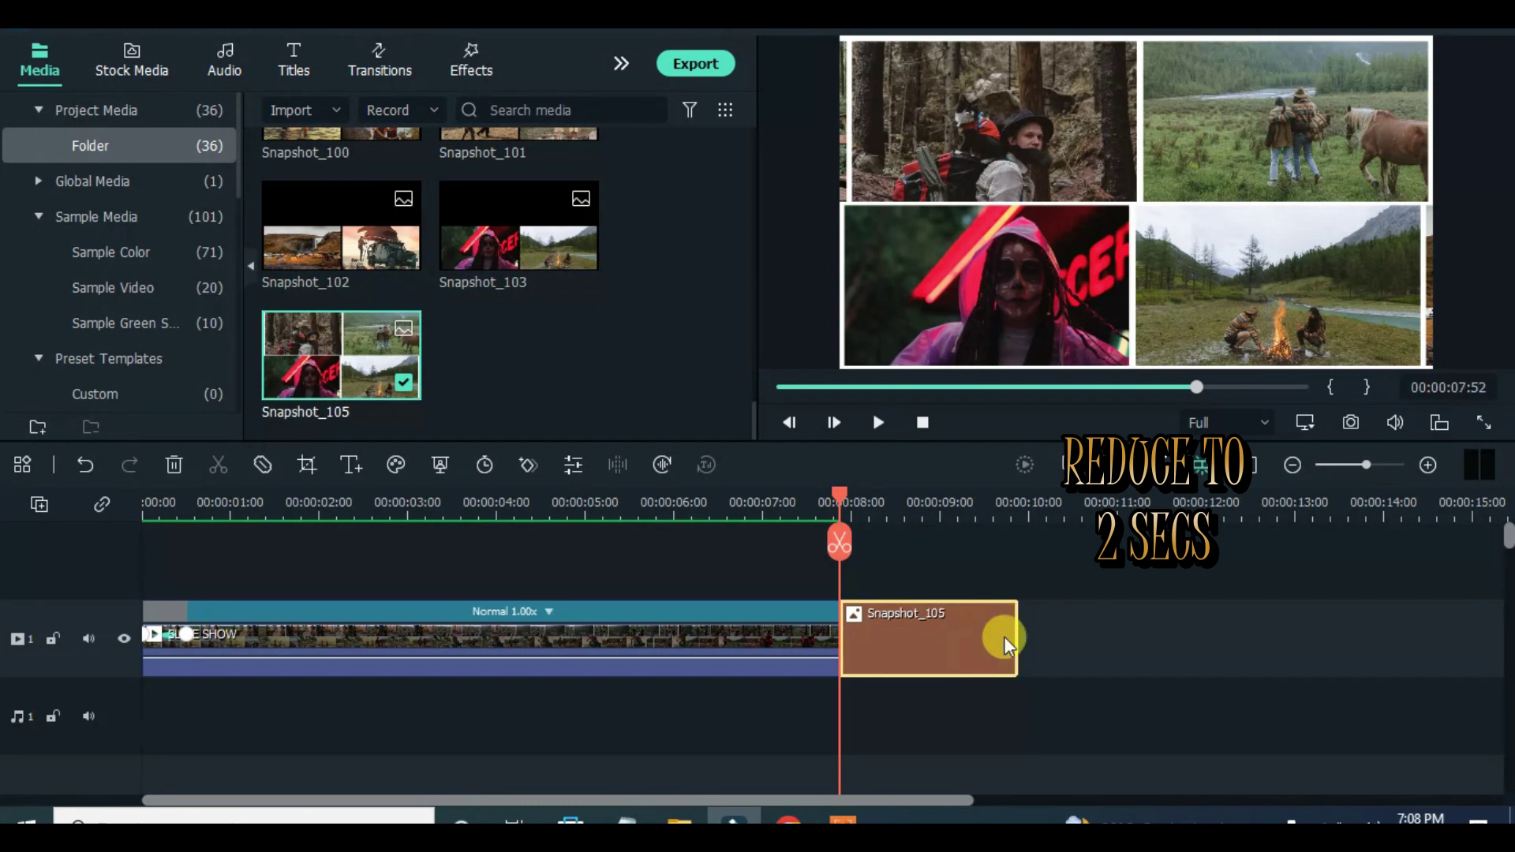
Keyframe the snapshot from 100% at its start to 210% at its end, positioned at about X 358.5, Y 200.7 on the painted-face photo.
double_click(919, 646)
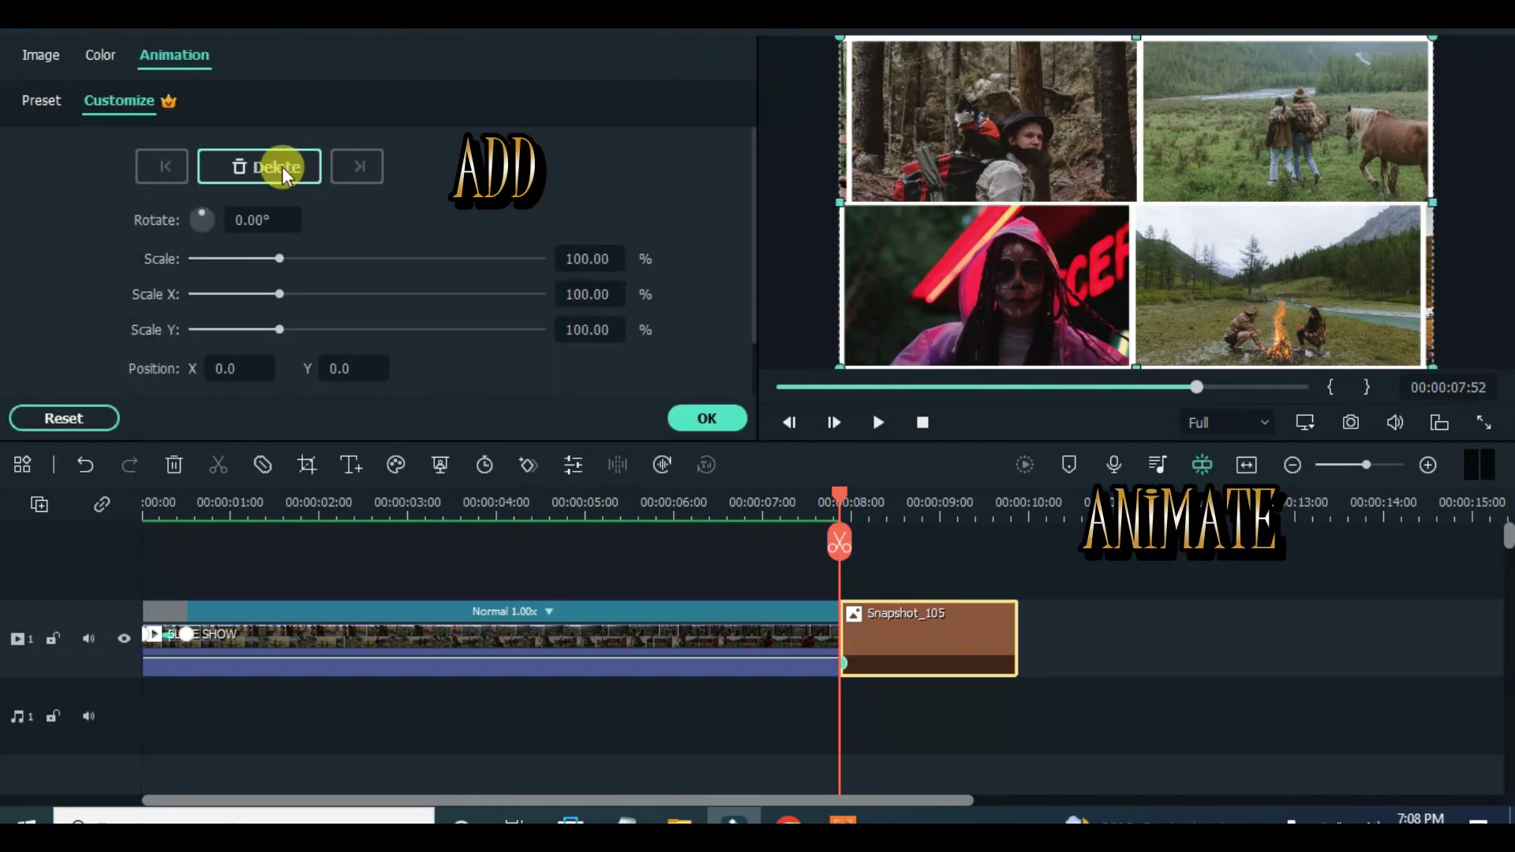
drag(839, 496, 997, 495)
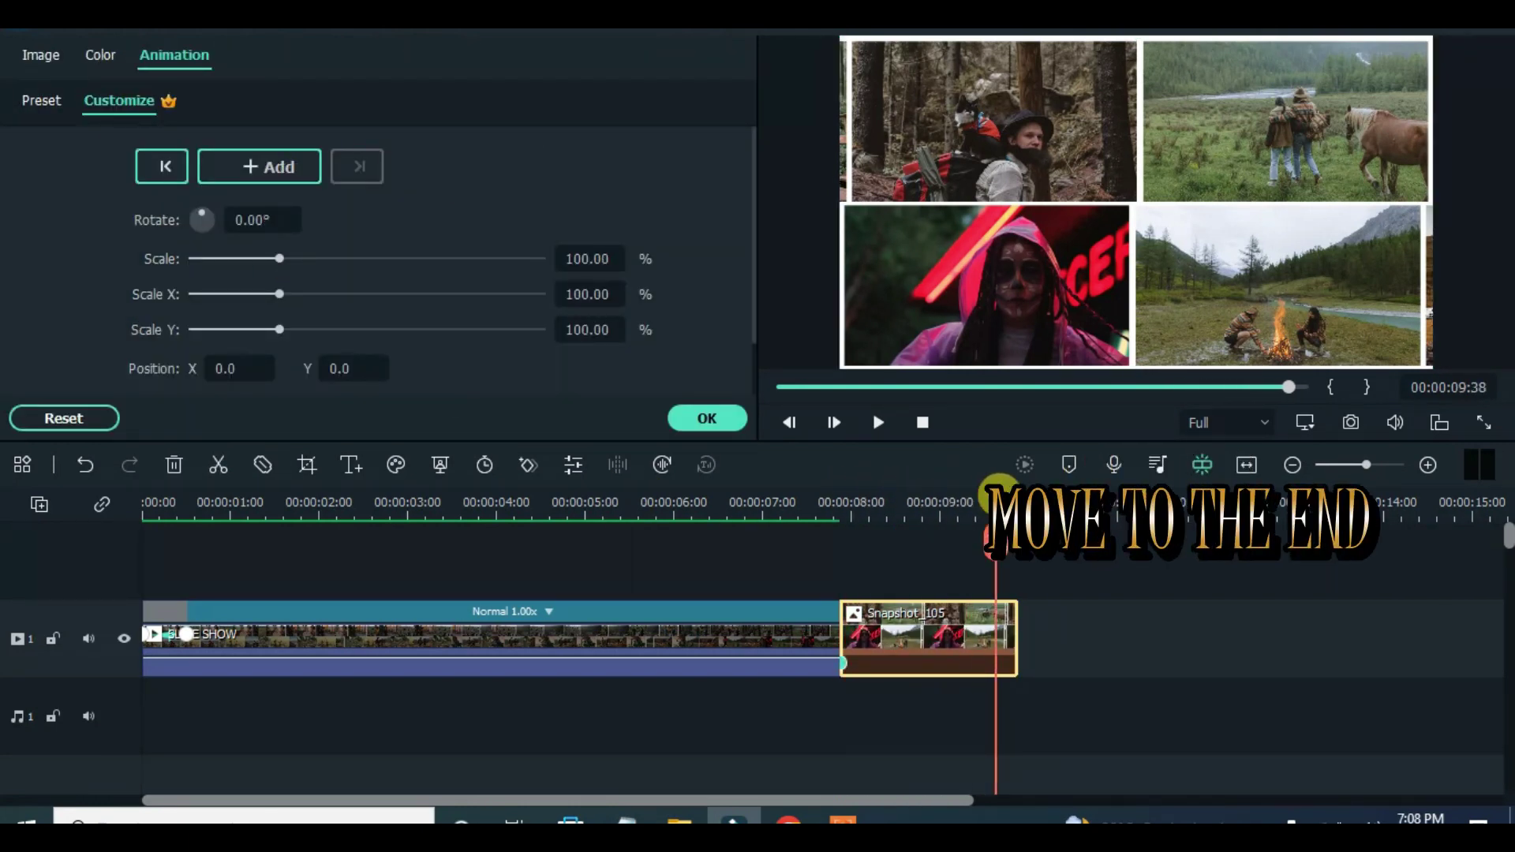
click(597, 251)
text(210)
key(Return)
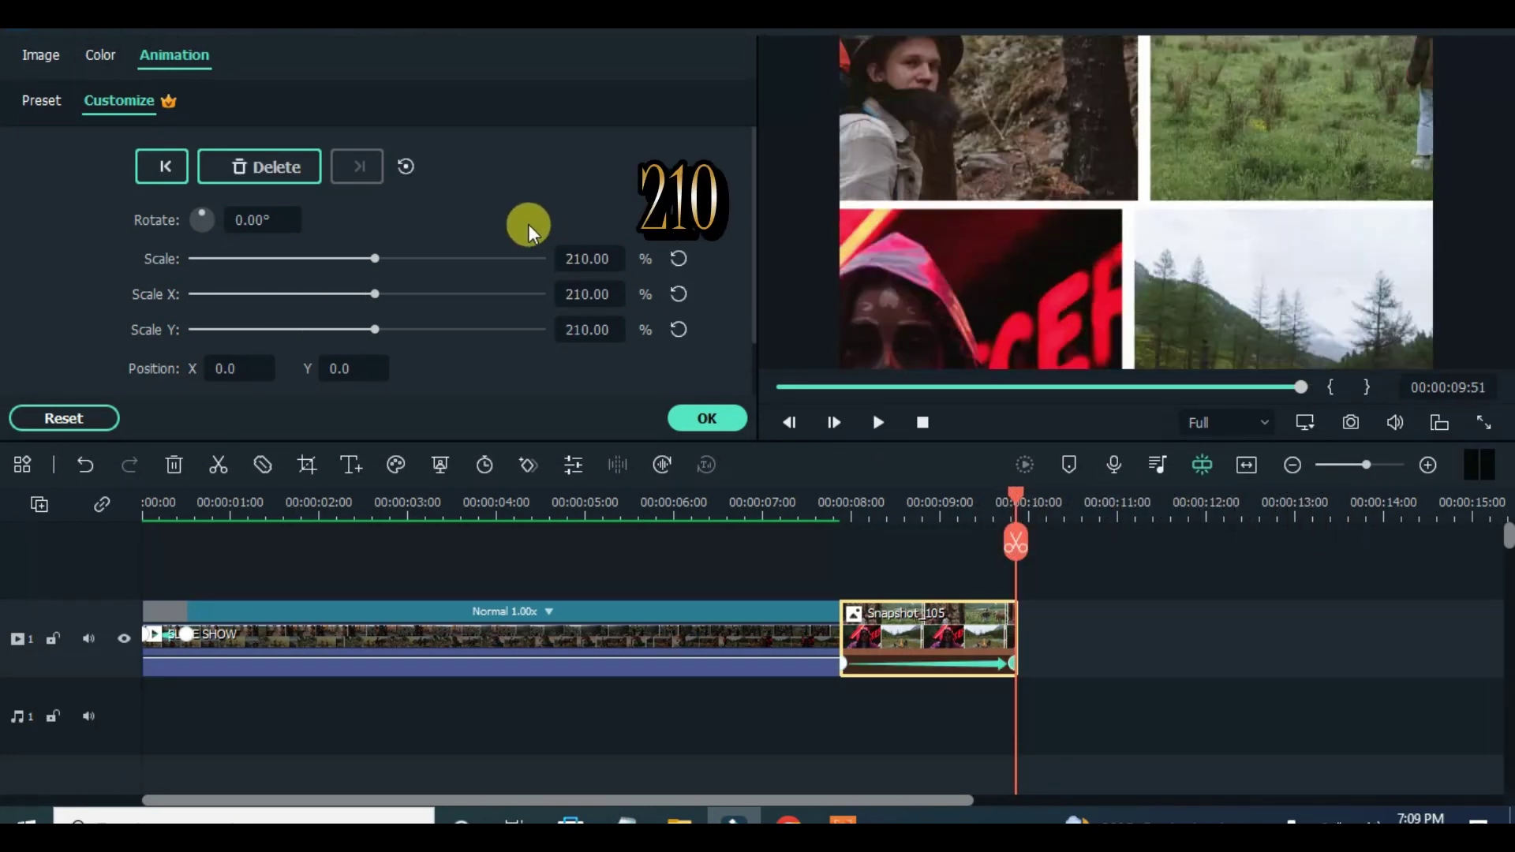
drag(951, 315, 1107, 275)
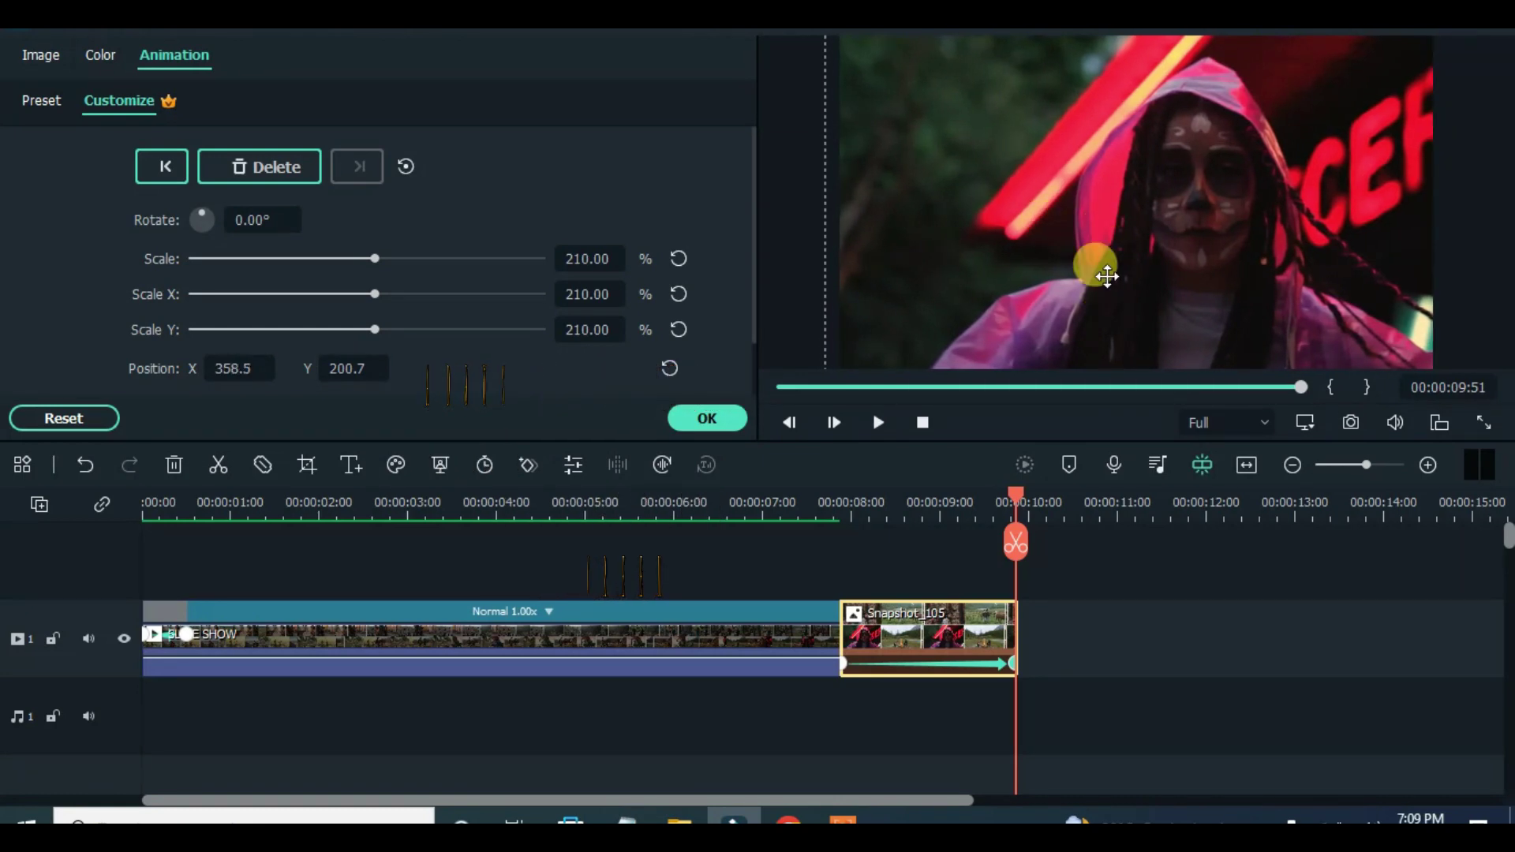
click(714, 416)
Add the 2fceb670 video to track 1 directly after the snapshot.
scroll(754, 419, up, 10)
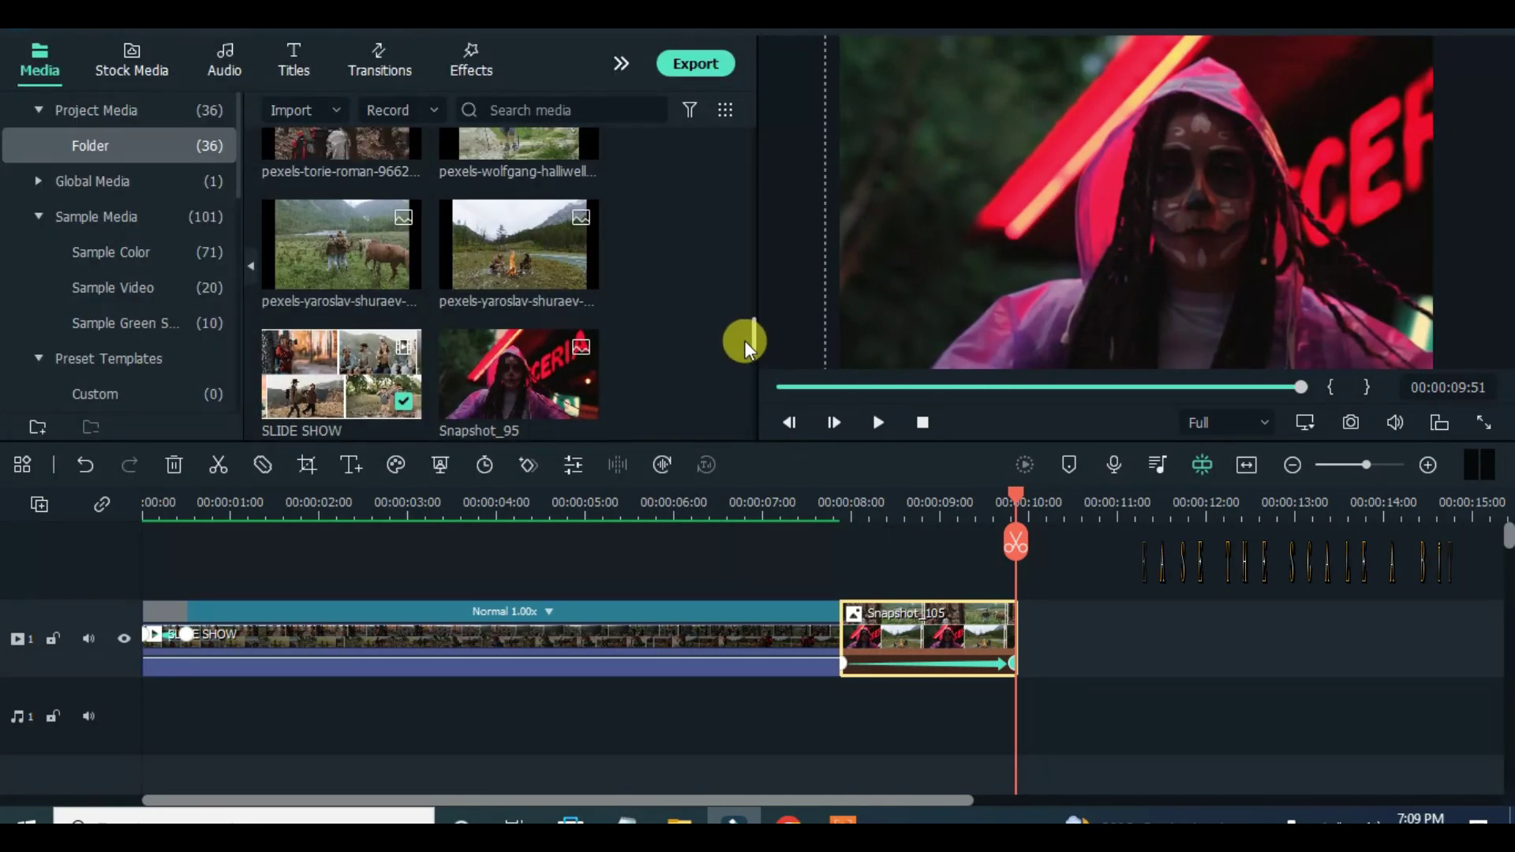
scroll(754, 262, up, 5)
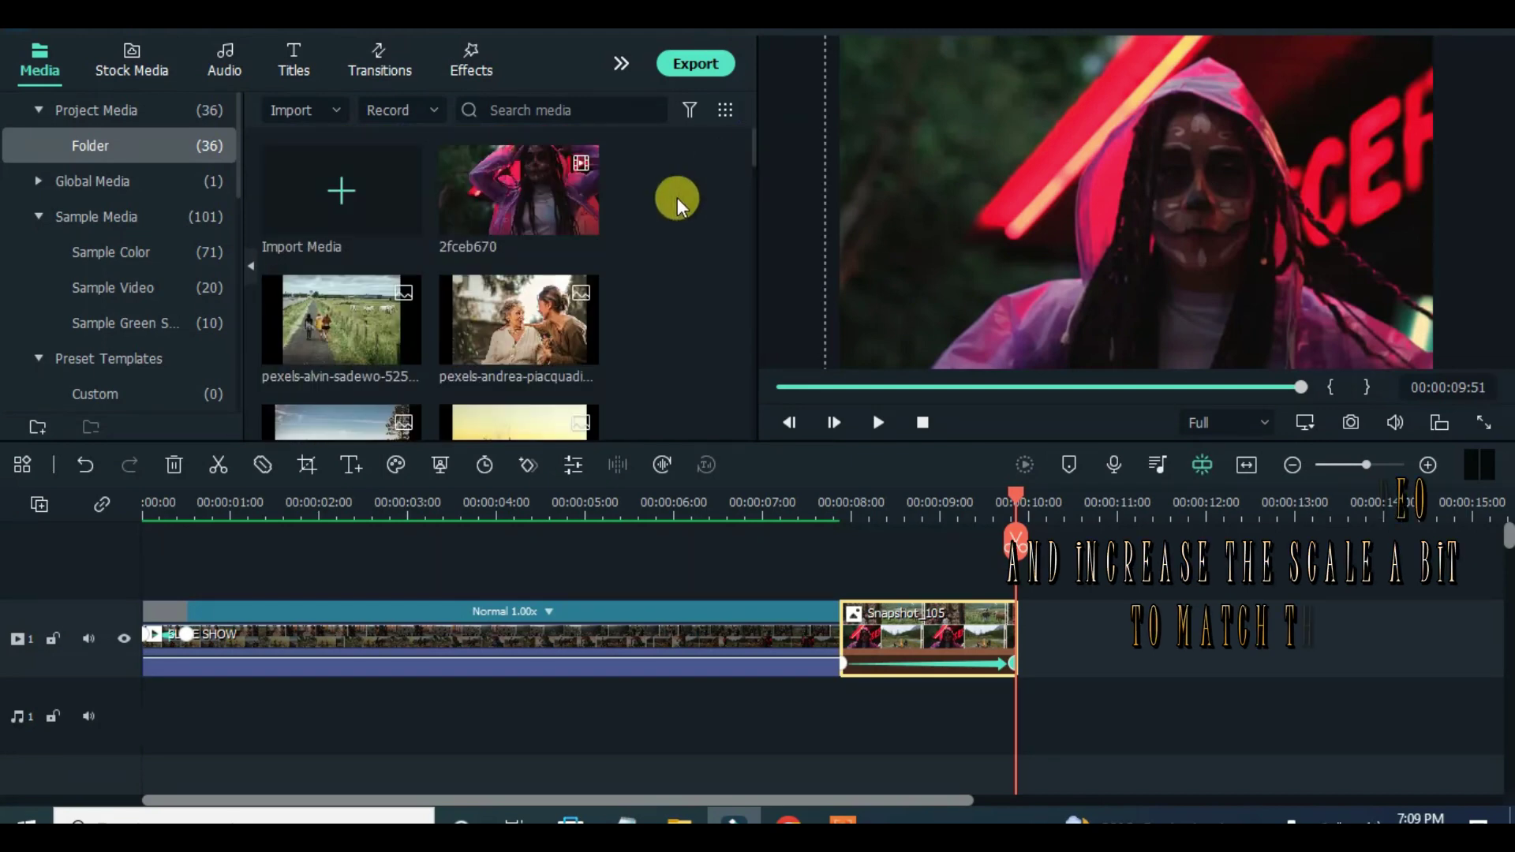
drag(580, 174, 1039, 652)
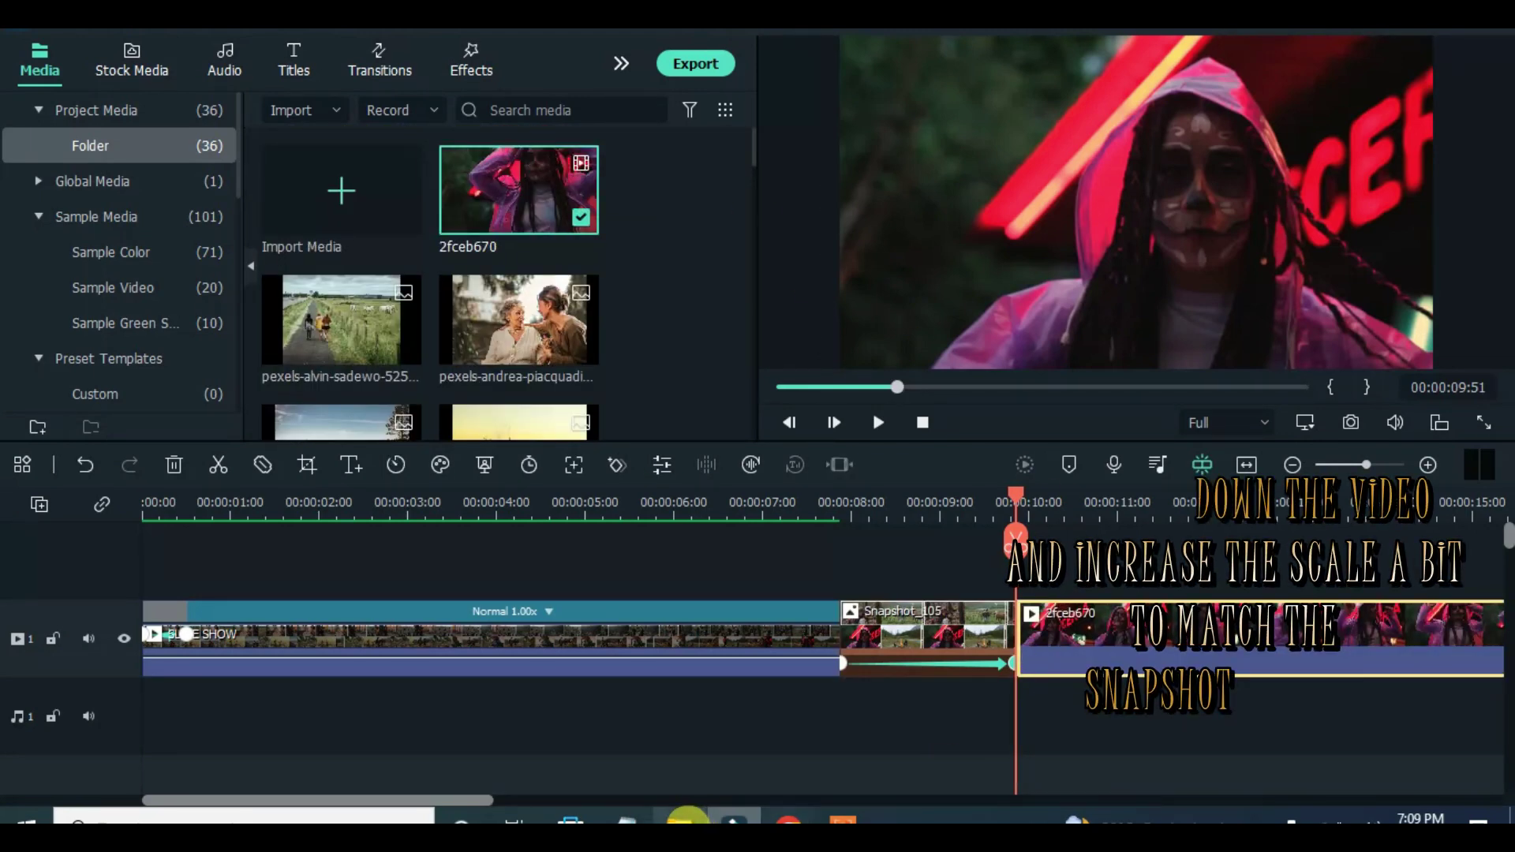
drag(468, 799, 576, 794)
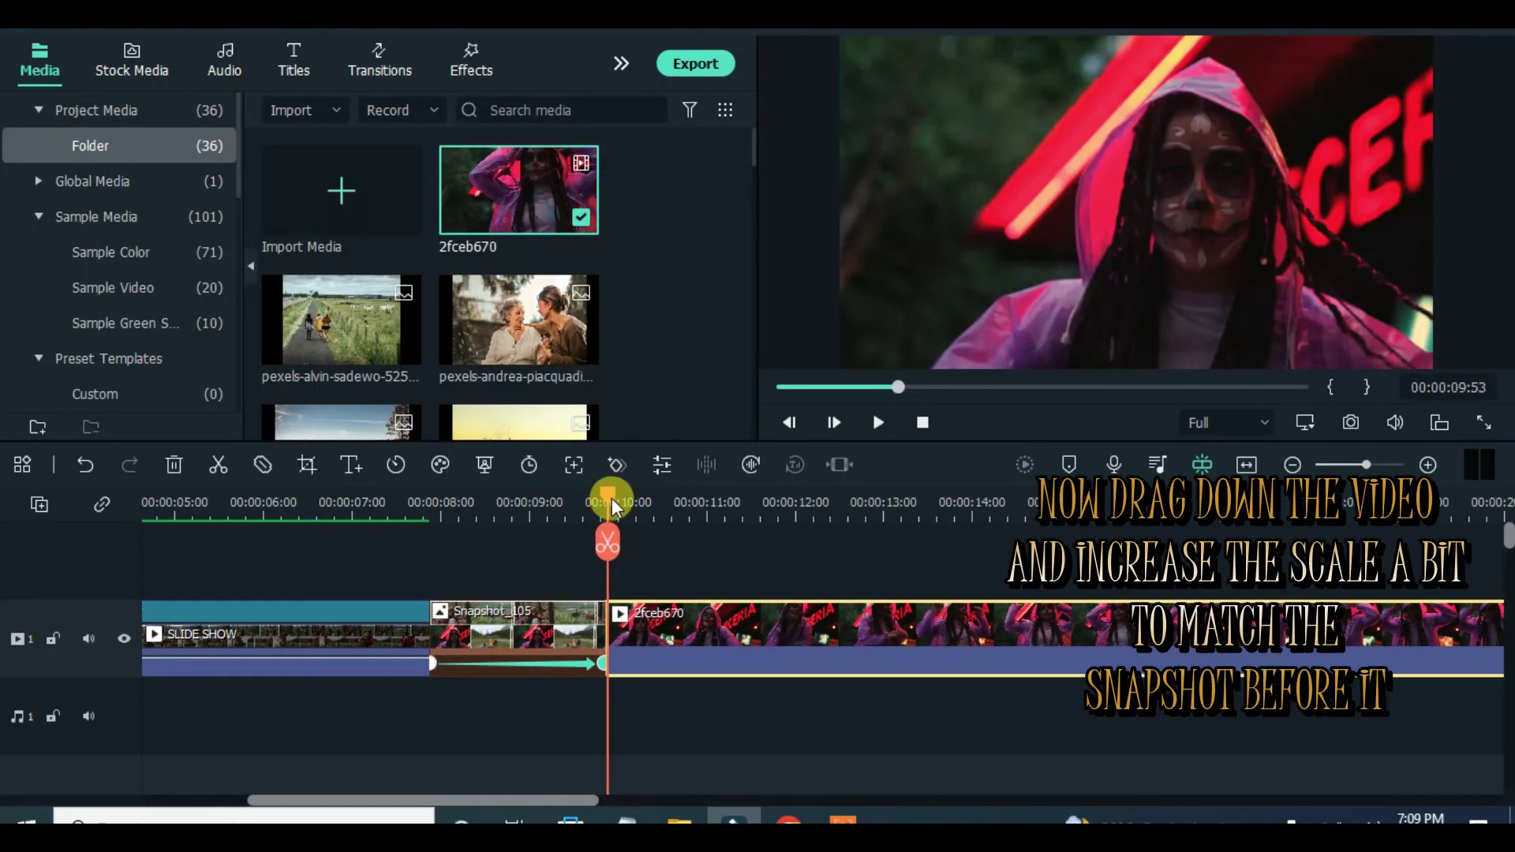
Split the 2fceb670 clip at 00:00:14:59 and delete the part after the cut.
drag(612, 505, 1059, 523)
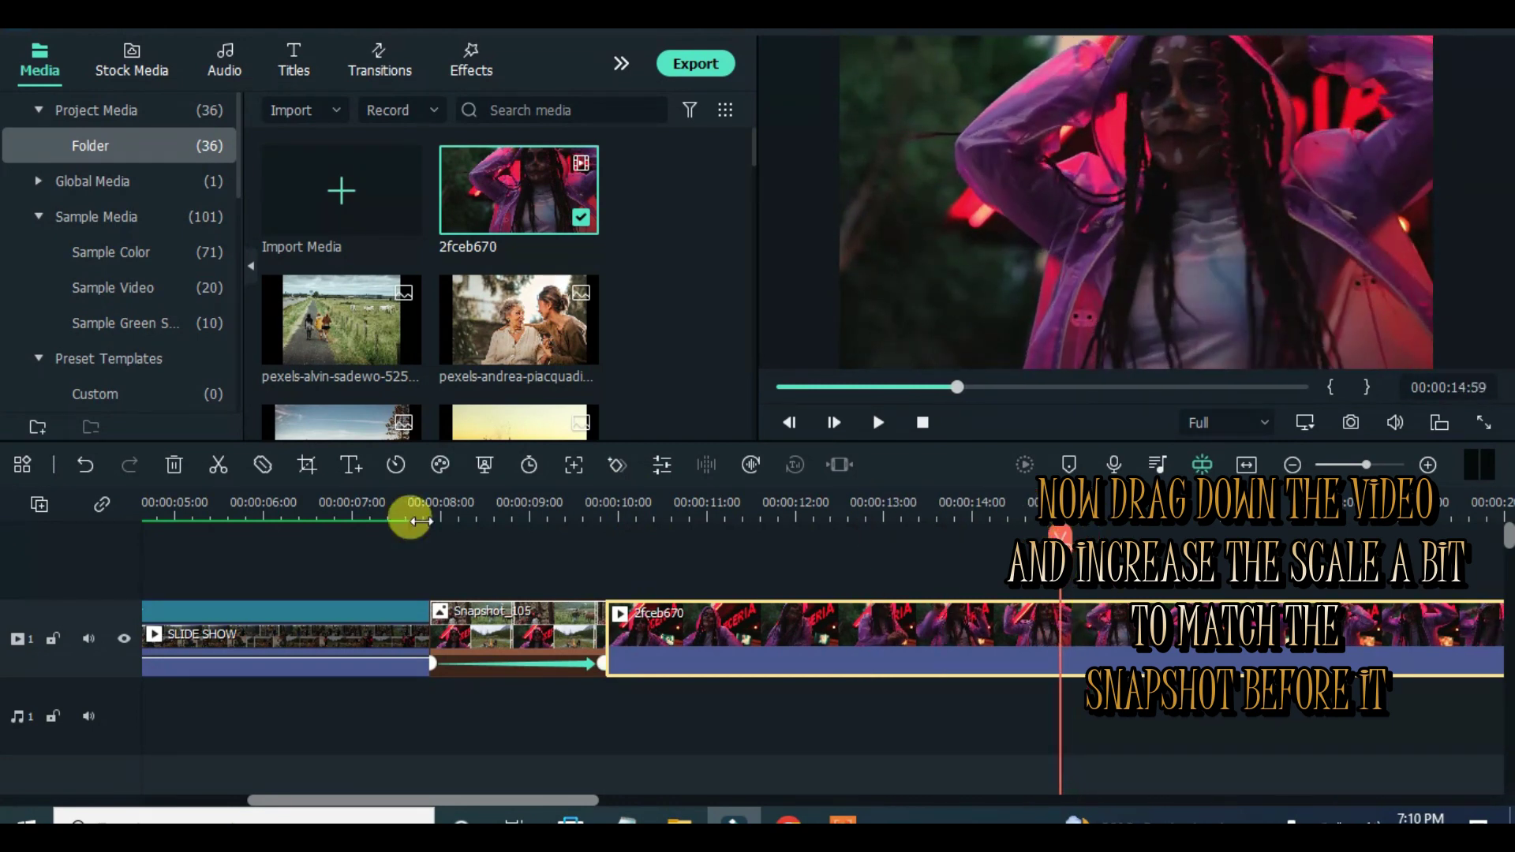
click(217, 466)
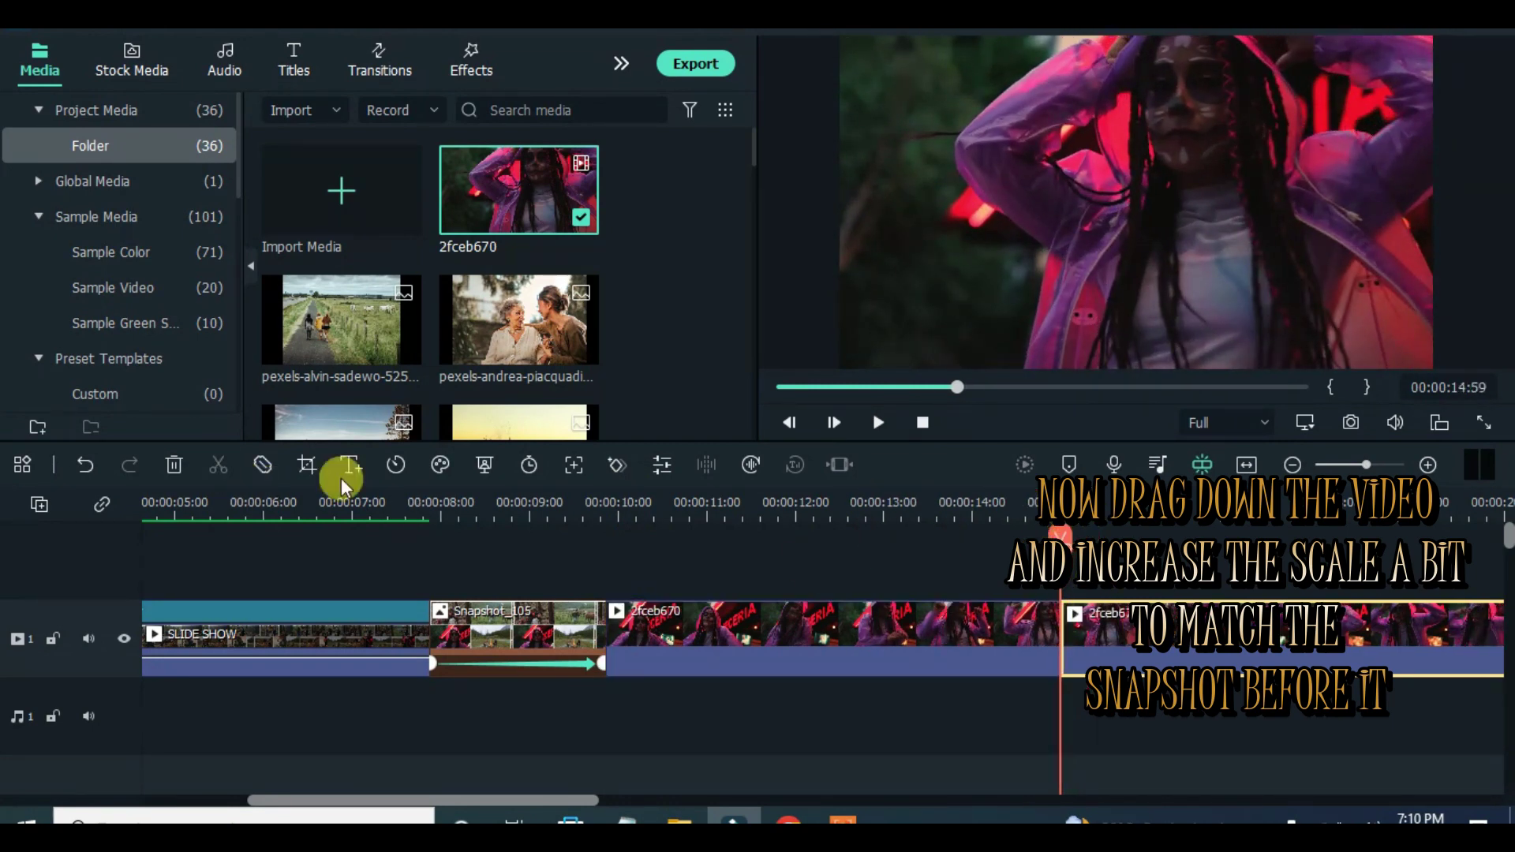
click(175, 466)
Scale the 2fceb670 clip up to 135% so its framing matches the end of the zoomed snapshot.
drag(945, 498, 599, 500)
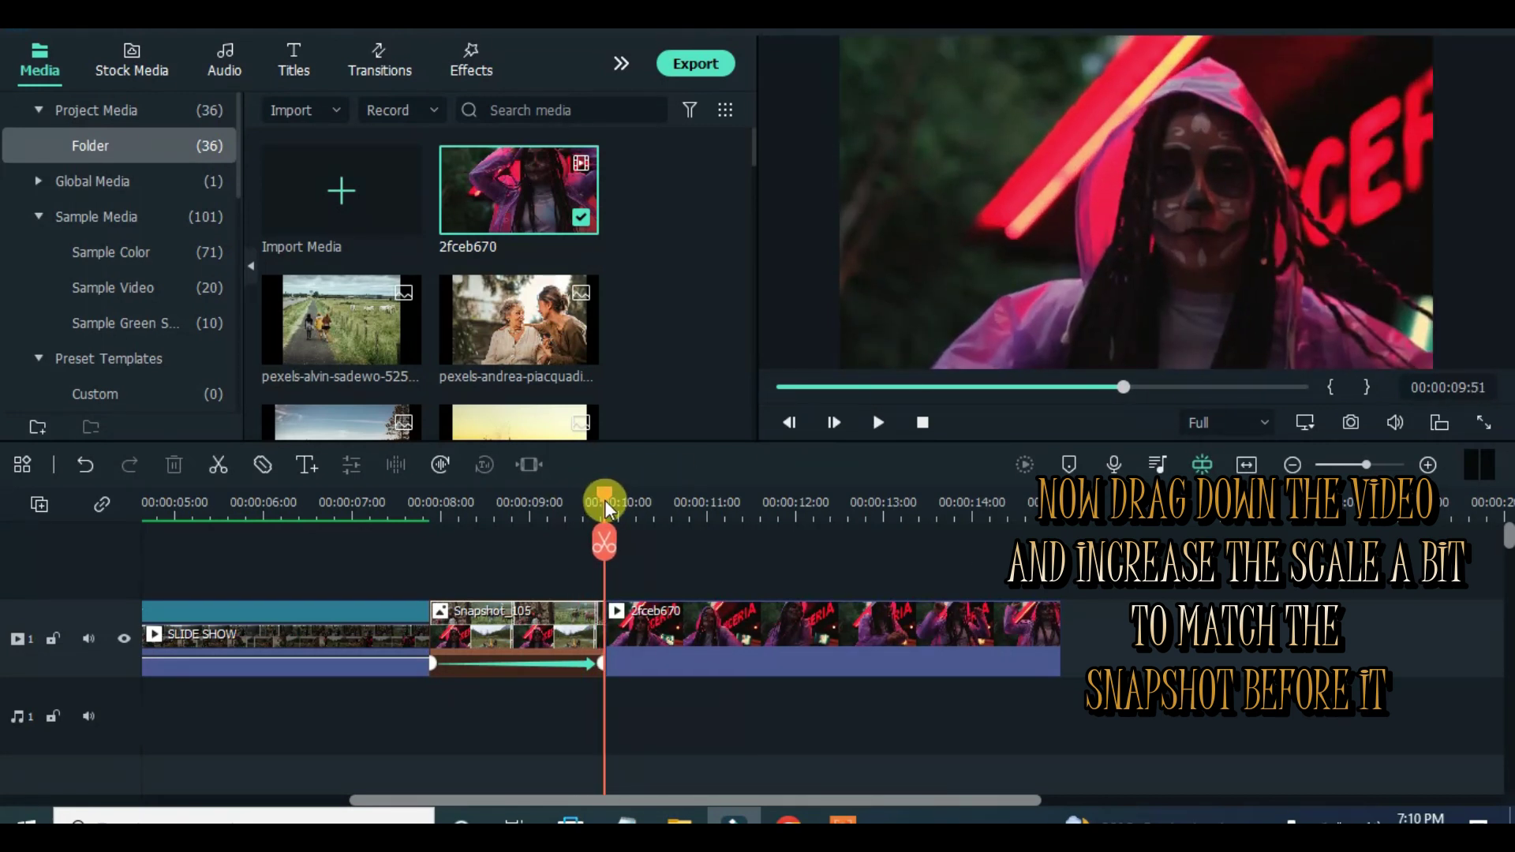
click(615, 499)
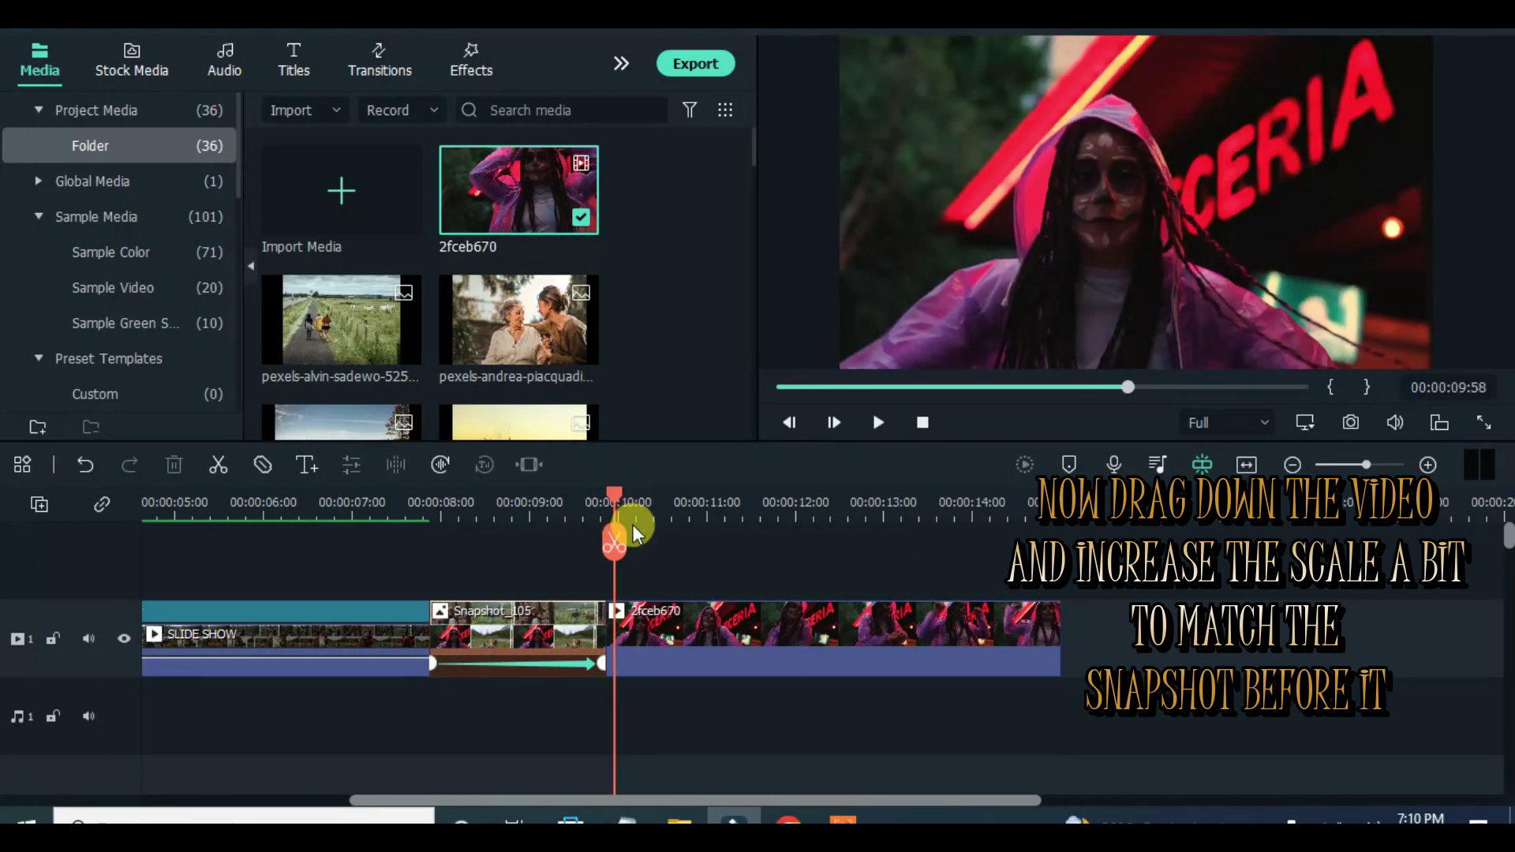
double_click(657, 636)
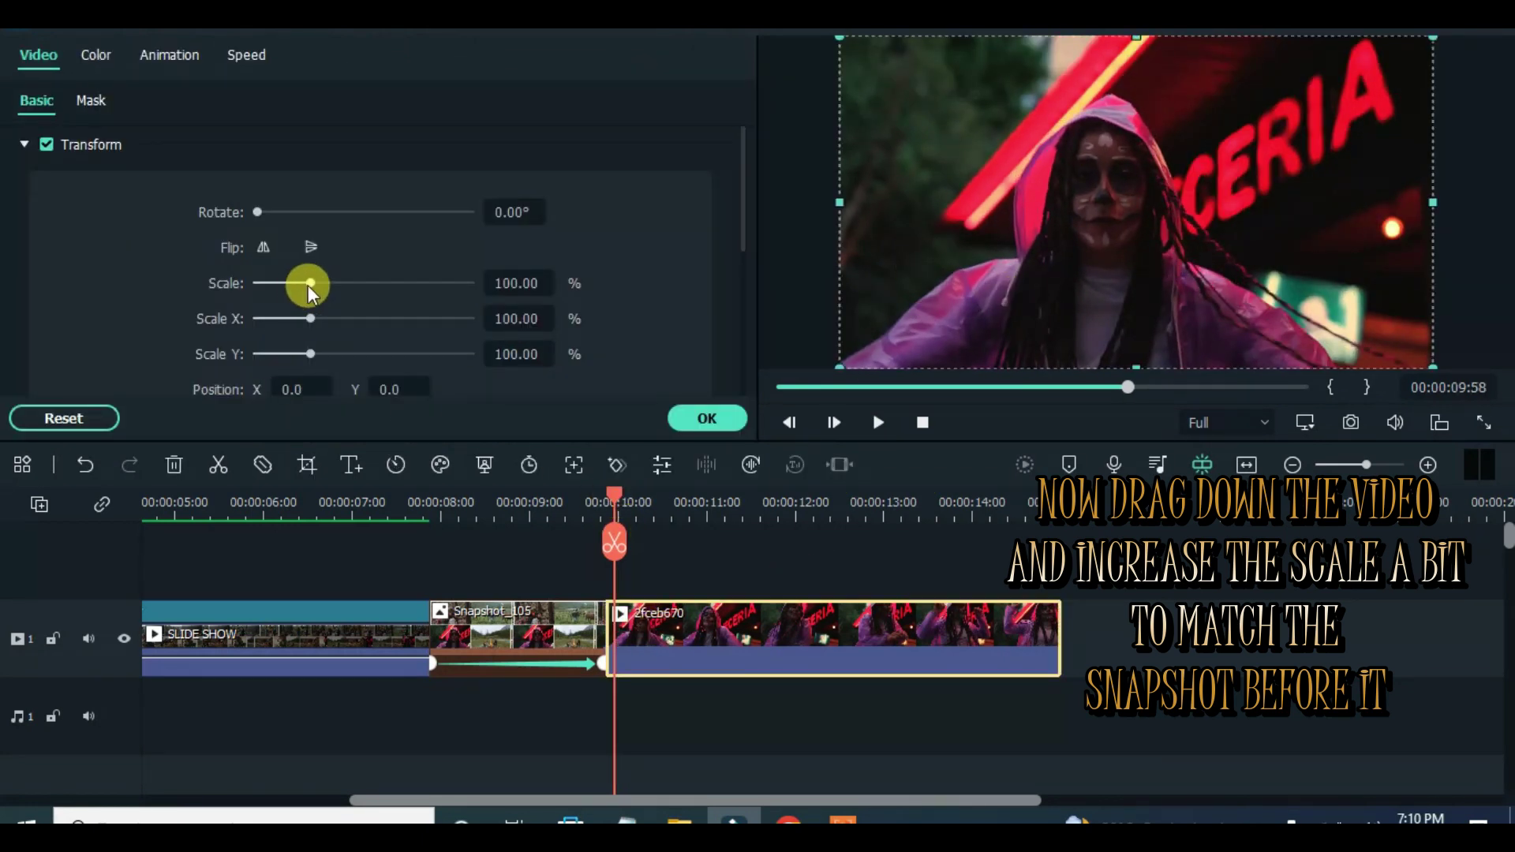
drag(309, 286, 317, 286)
click(517, 283)
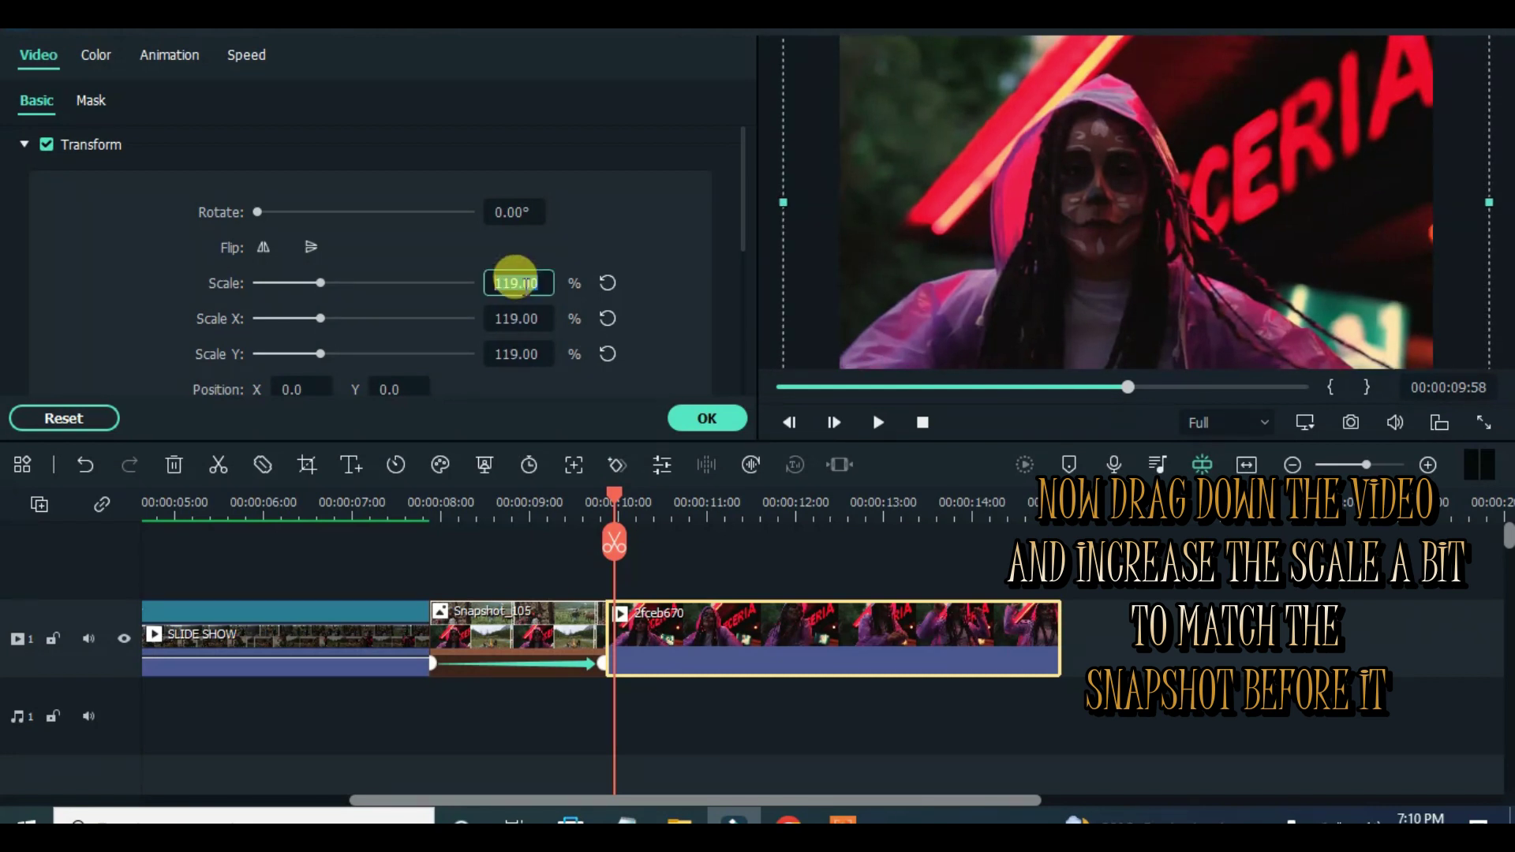
key(Return)
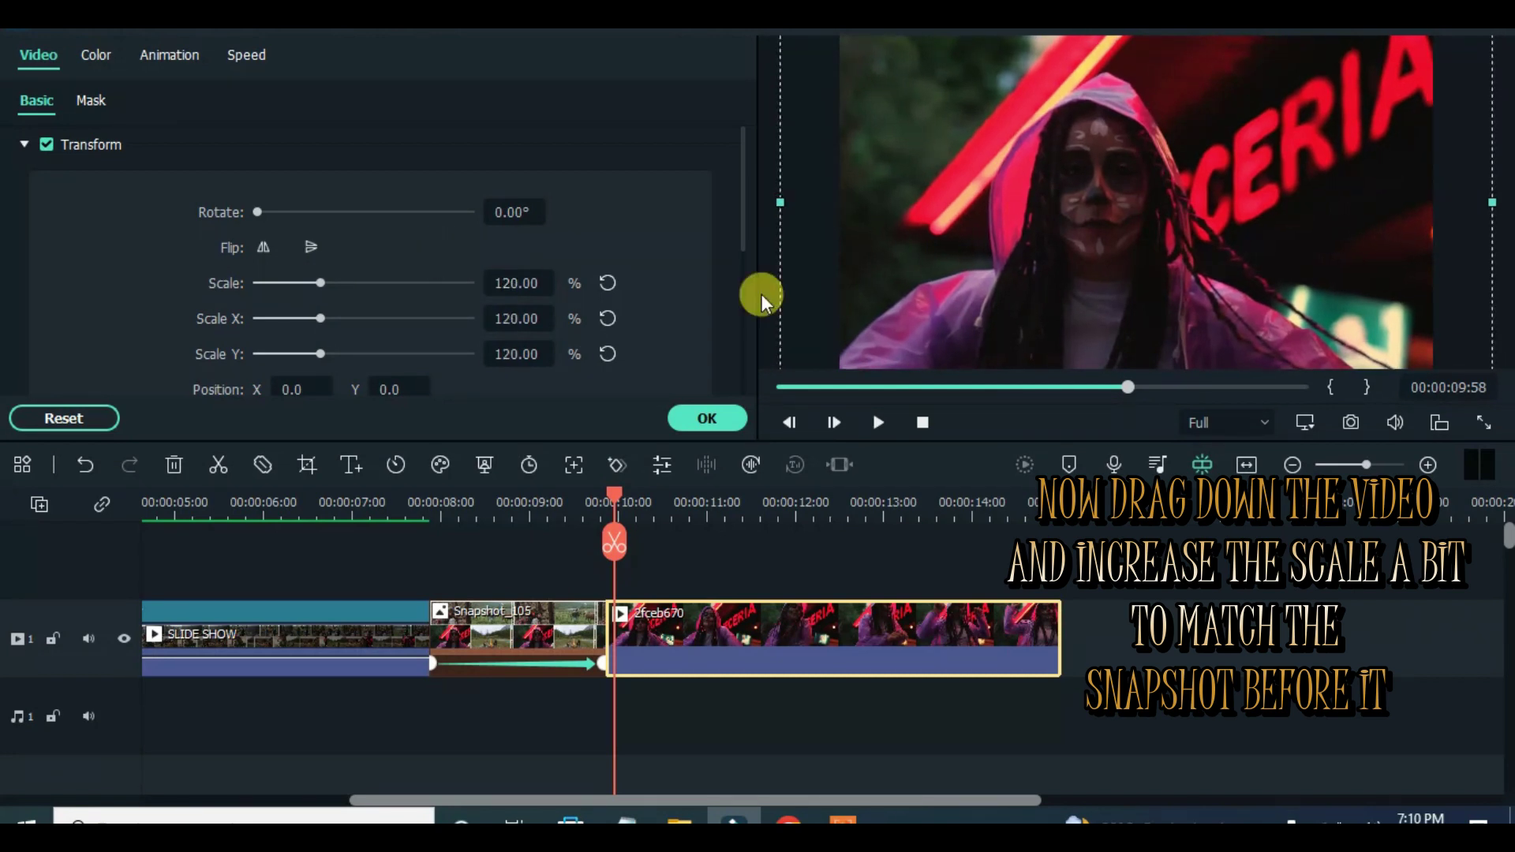
drag(615, 488, 607, 495)
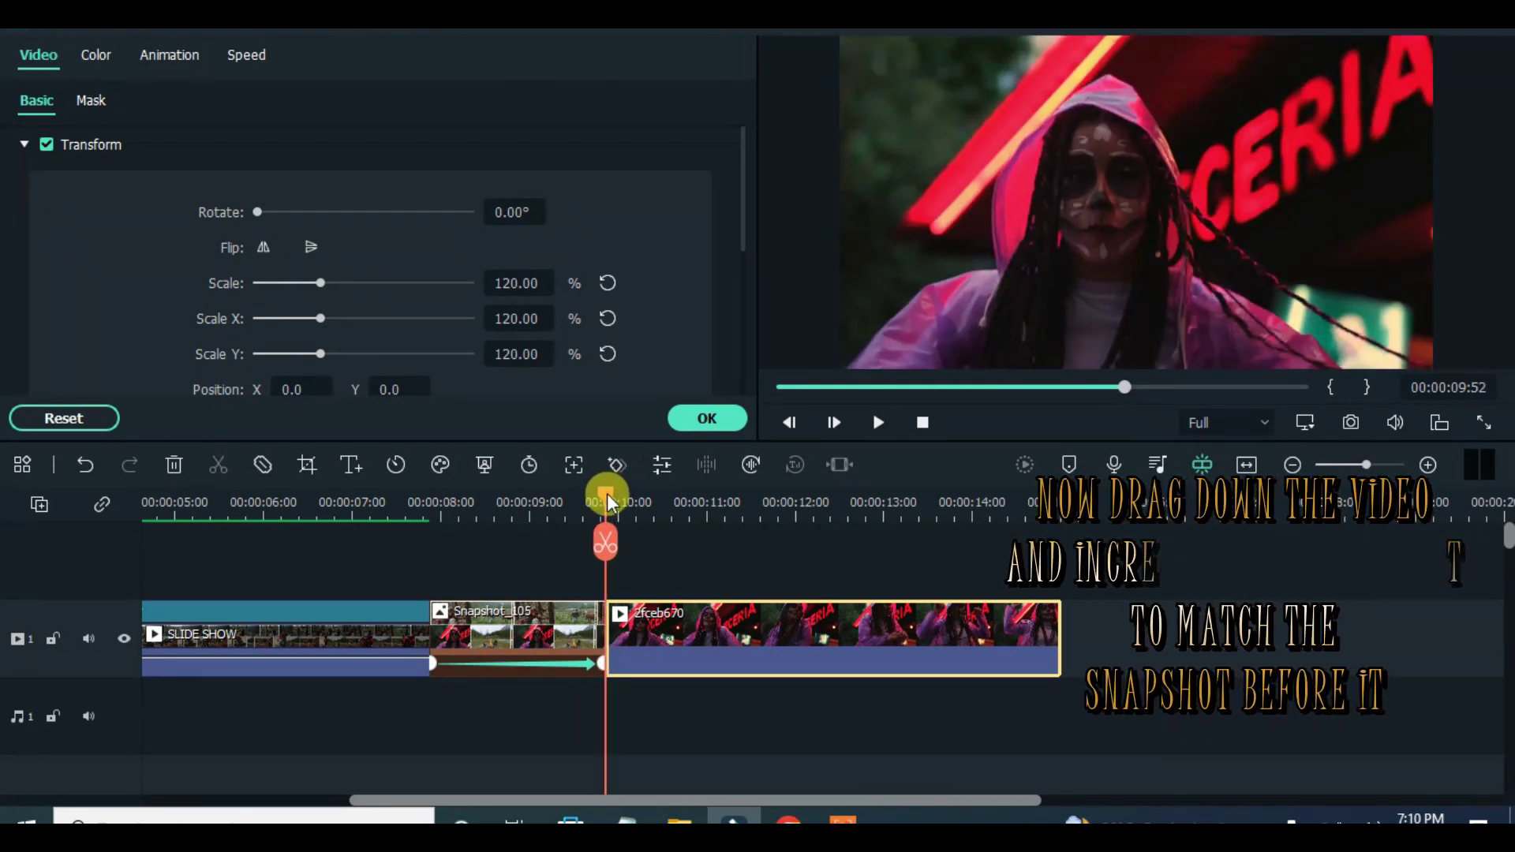
drag(319, 278, 331, 282)
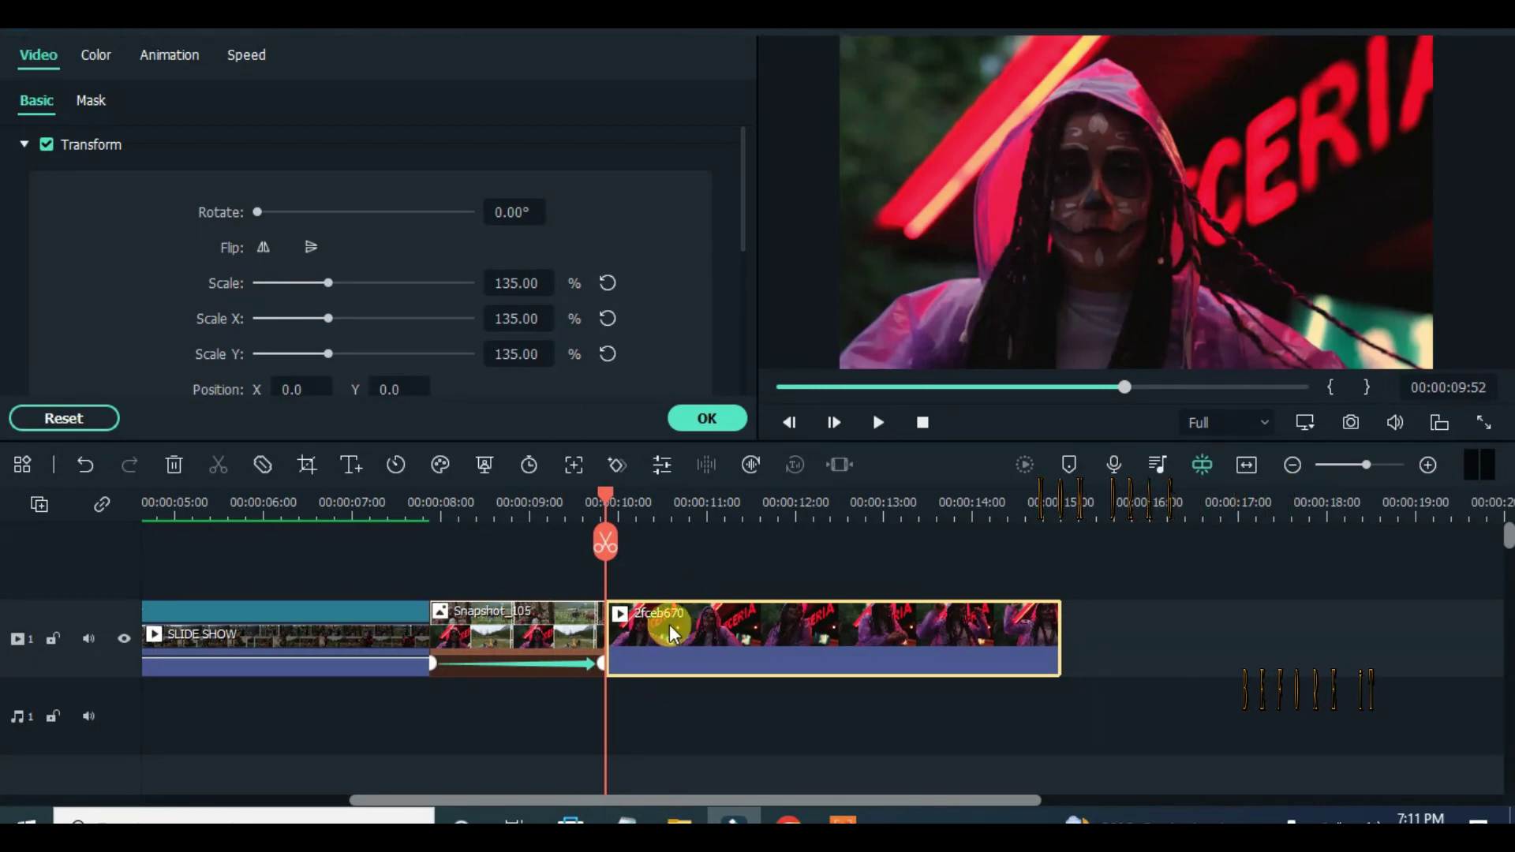
drag(603, 491, 575, 495)
click(698, 418)
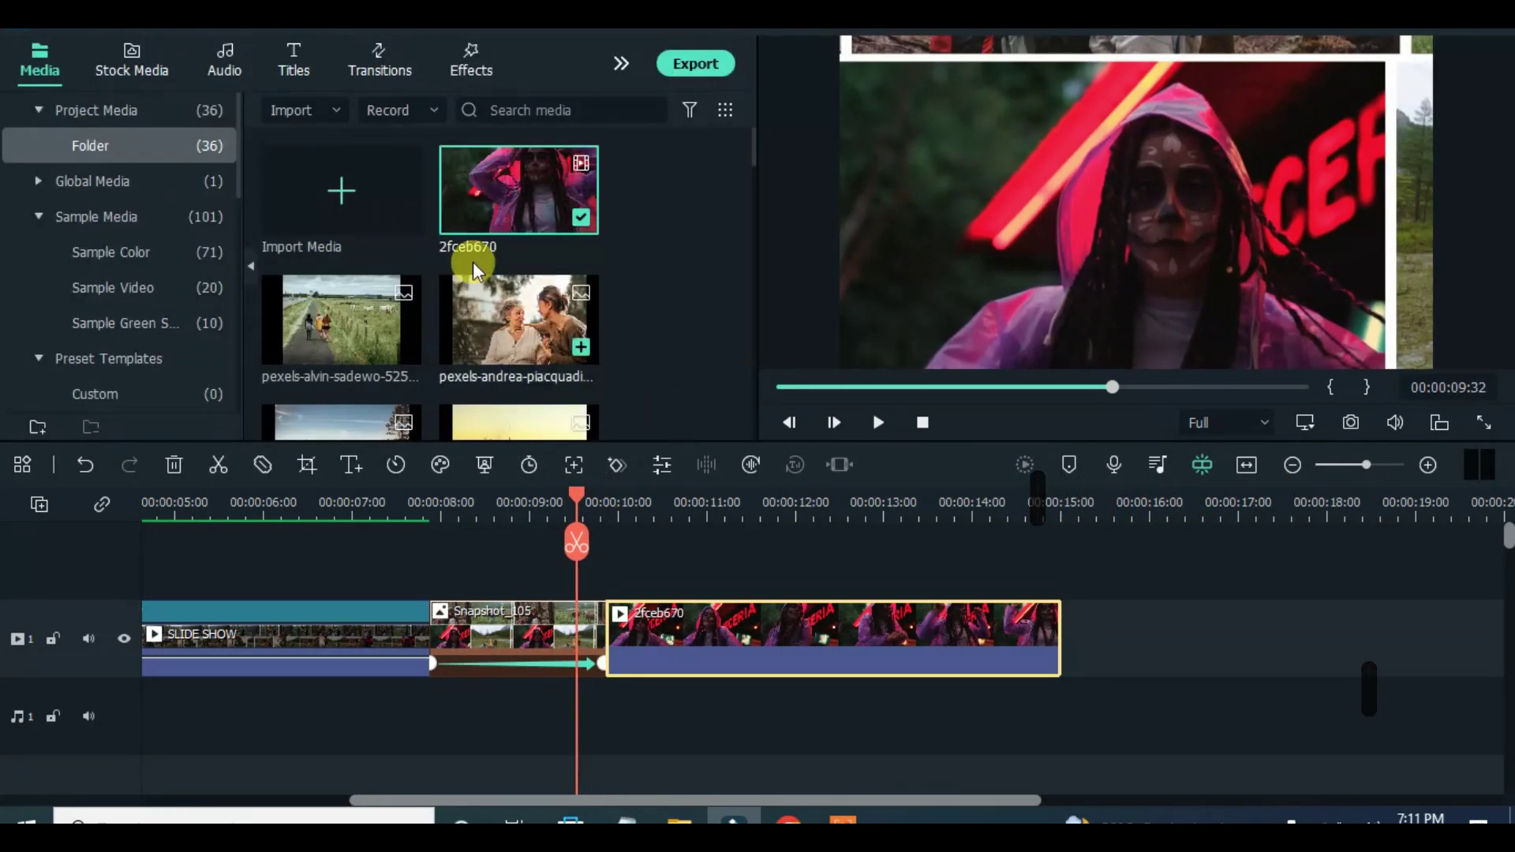
Find the Flash transition and apply it between the snapshot and the 2fceb670 clip.
click(381, 71)
click(374, 111)
text(flash)
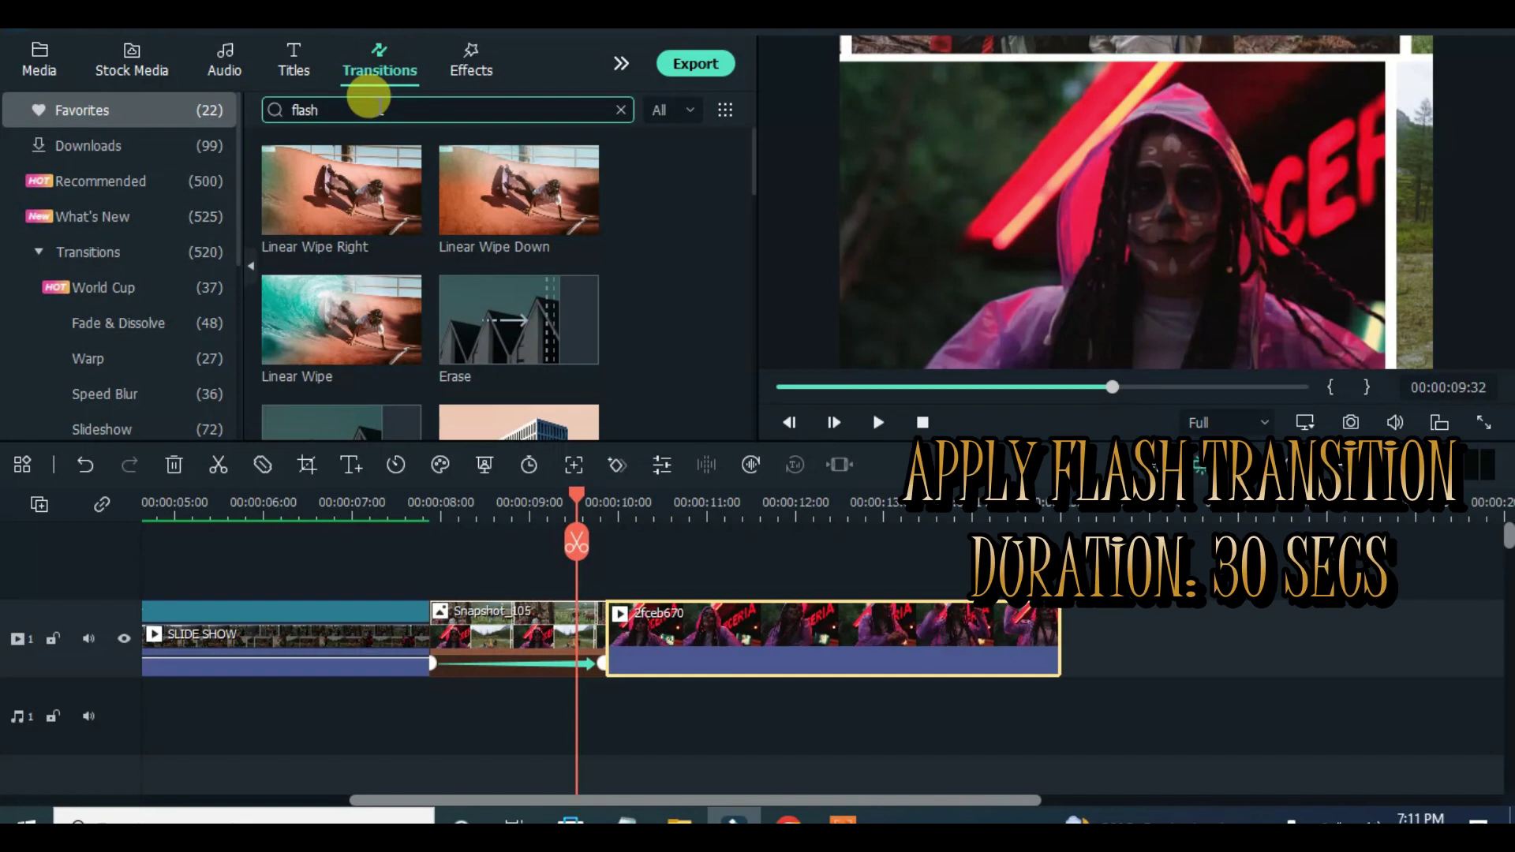
key(Return)
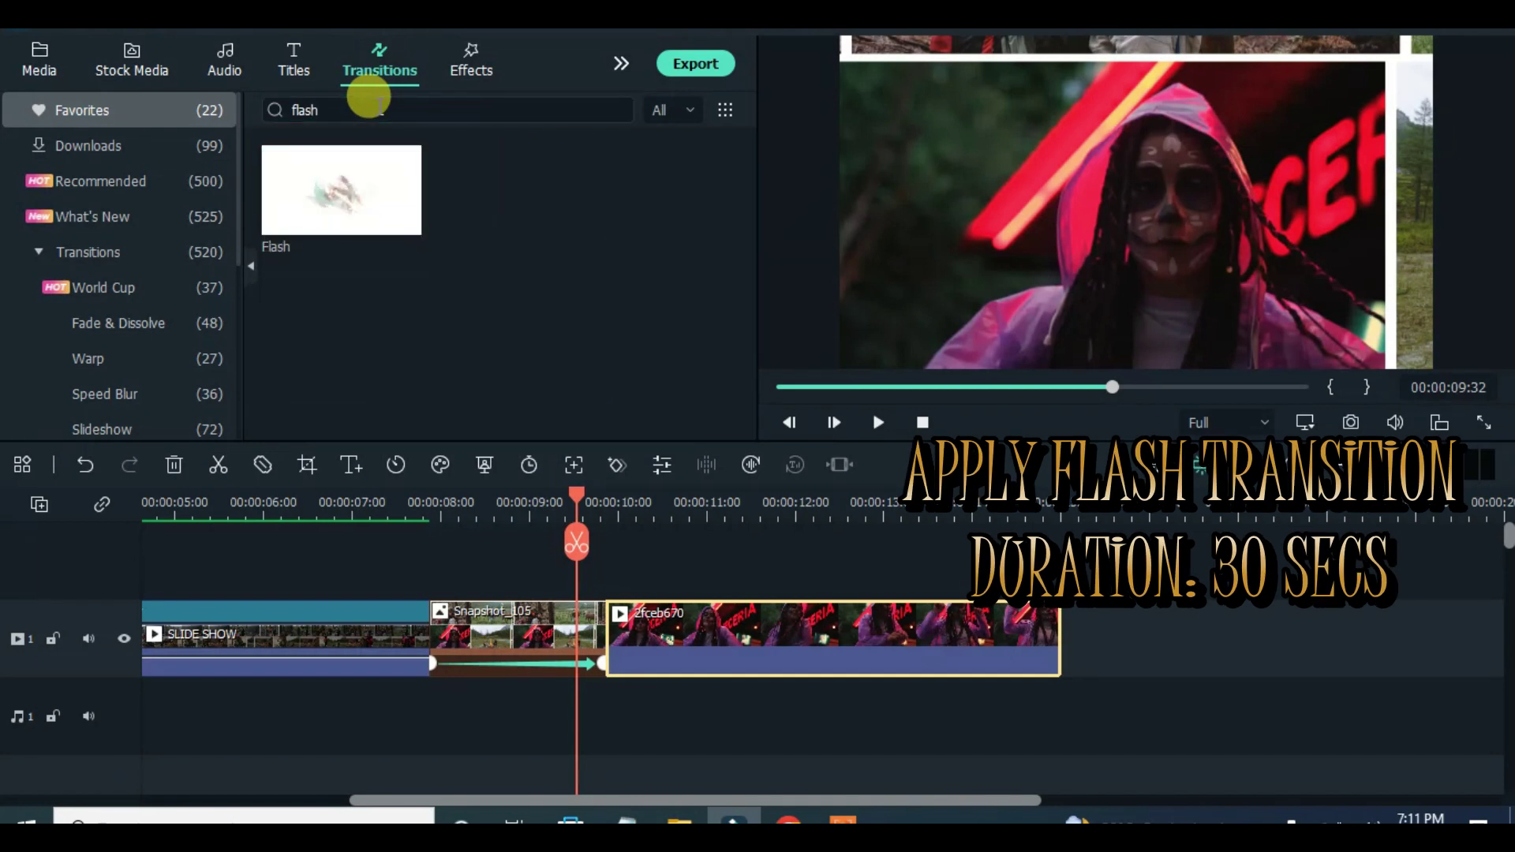
drag(402, 209, 609, 617)
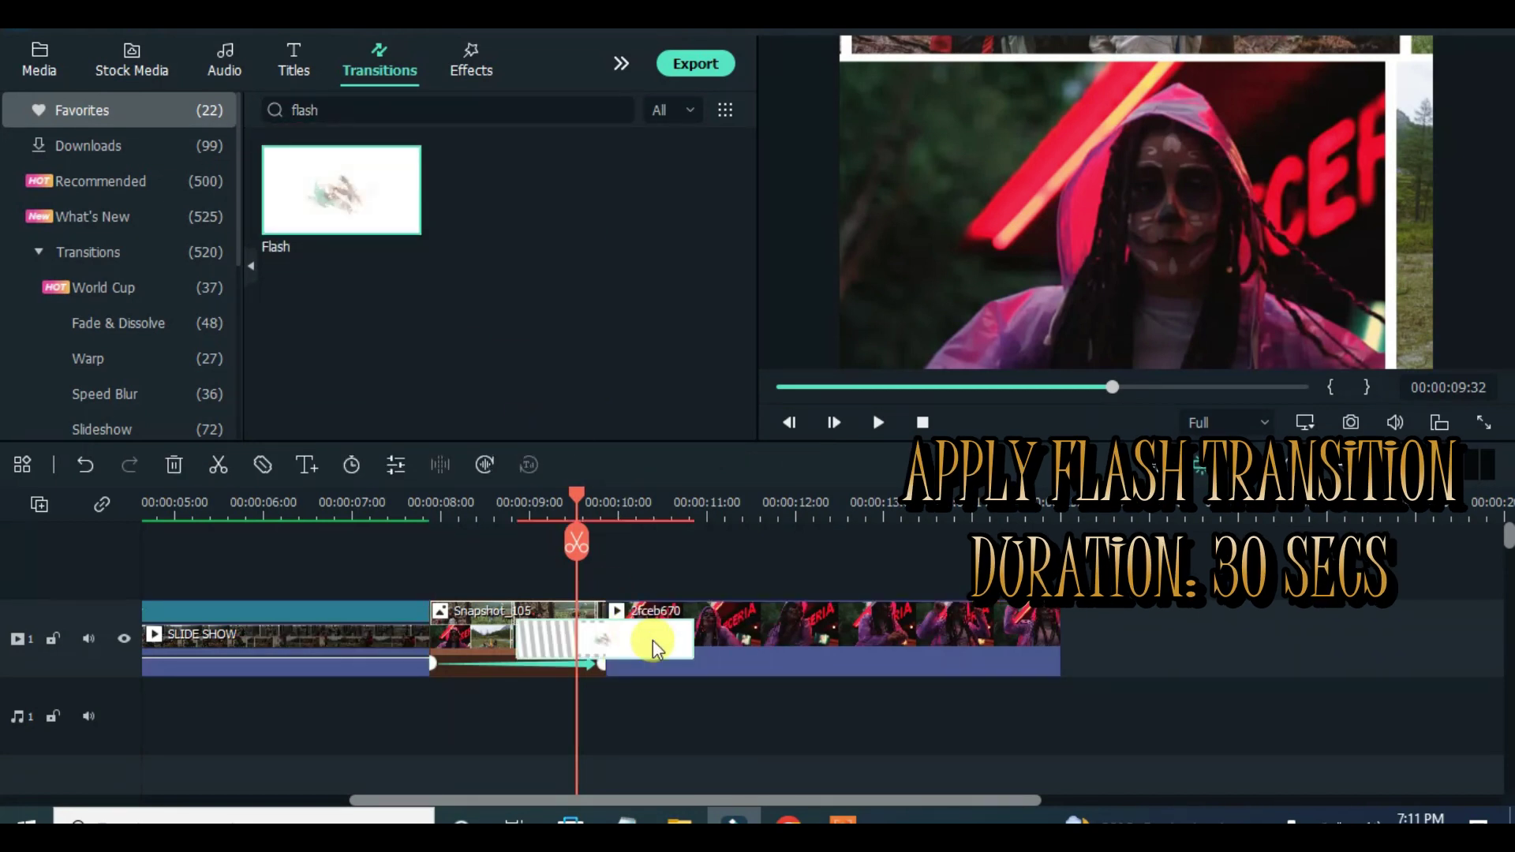
Shorten the Flash transition's duration to 30 frames.
double_click(652, 641)
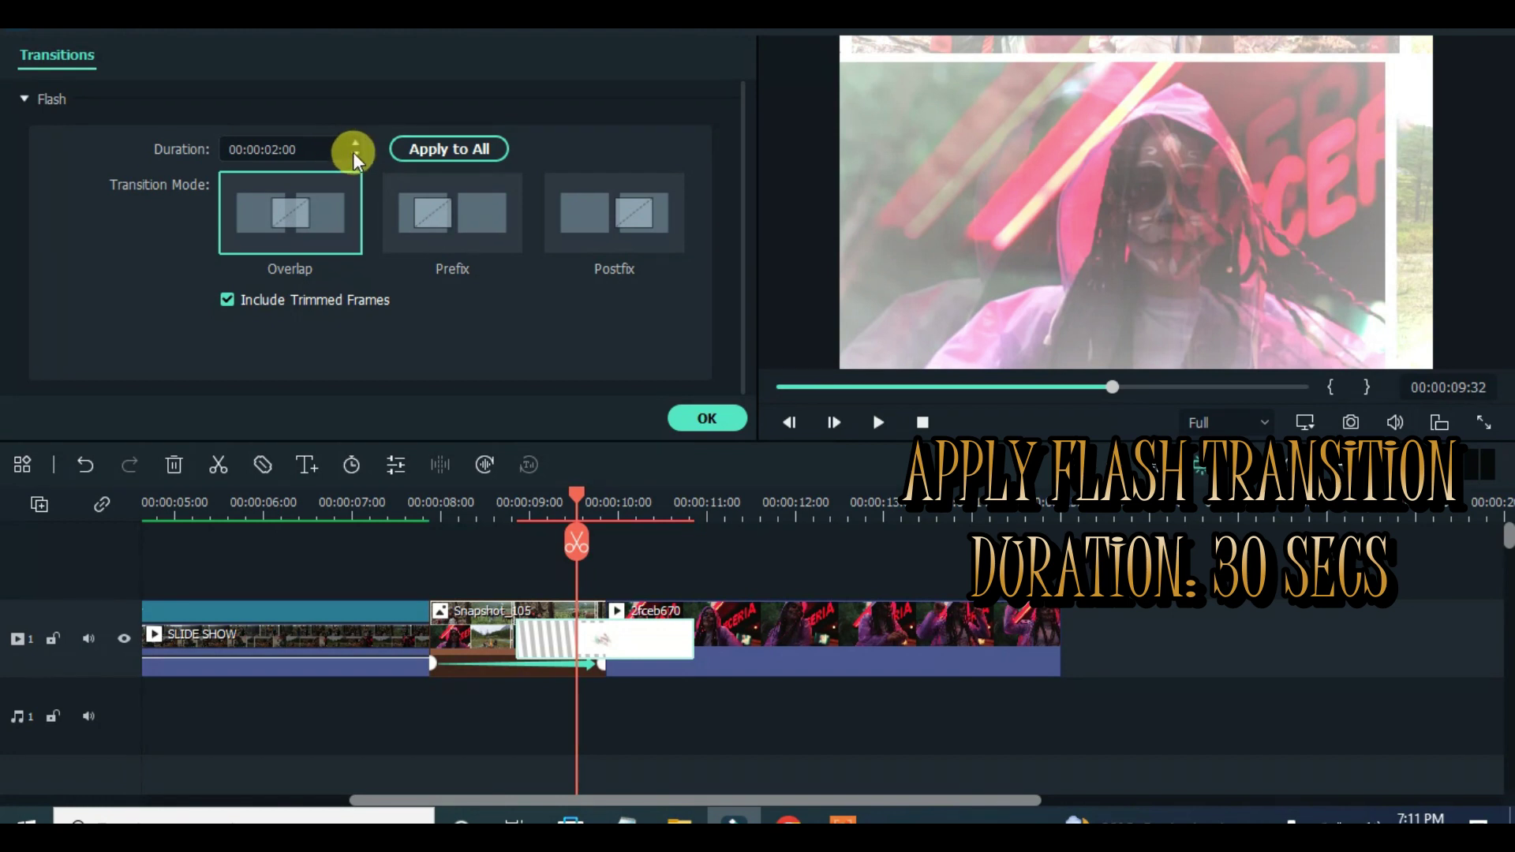
drag(353, 153, 357, 153)
click(714, 422)
Preview the Flash transition from about 00:00:07:35, fit the whole timeline in view and play the sequence from its start.
click(399, 490)
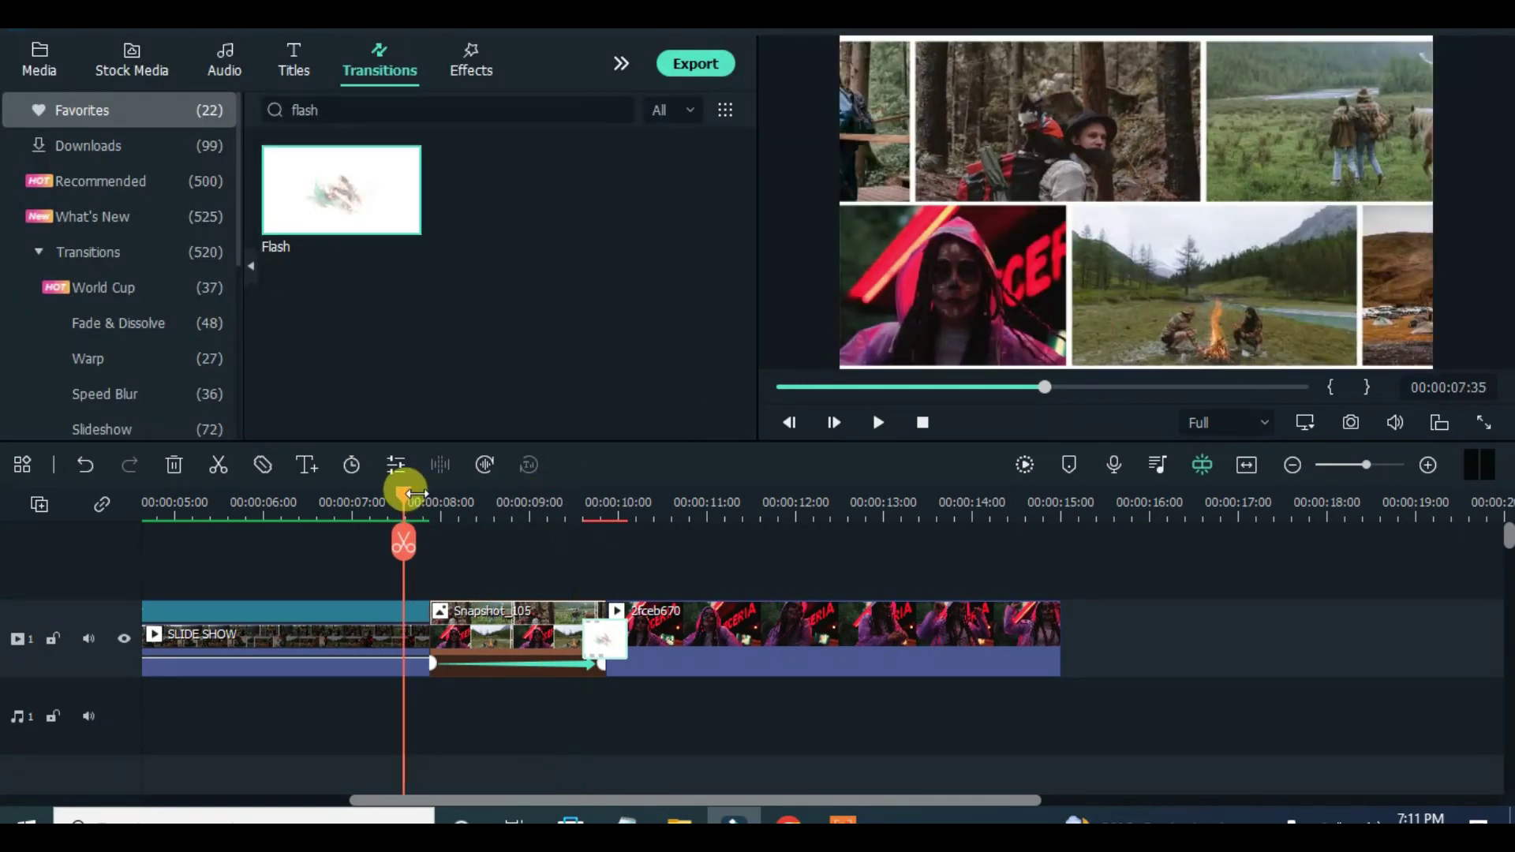
key(space)
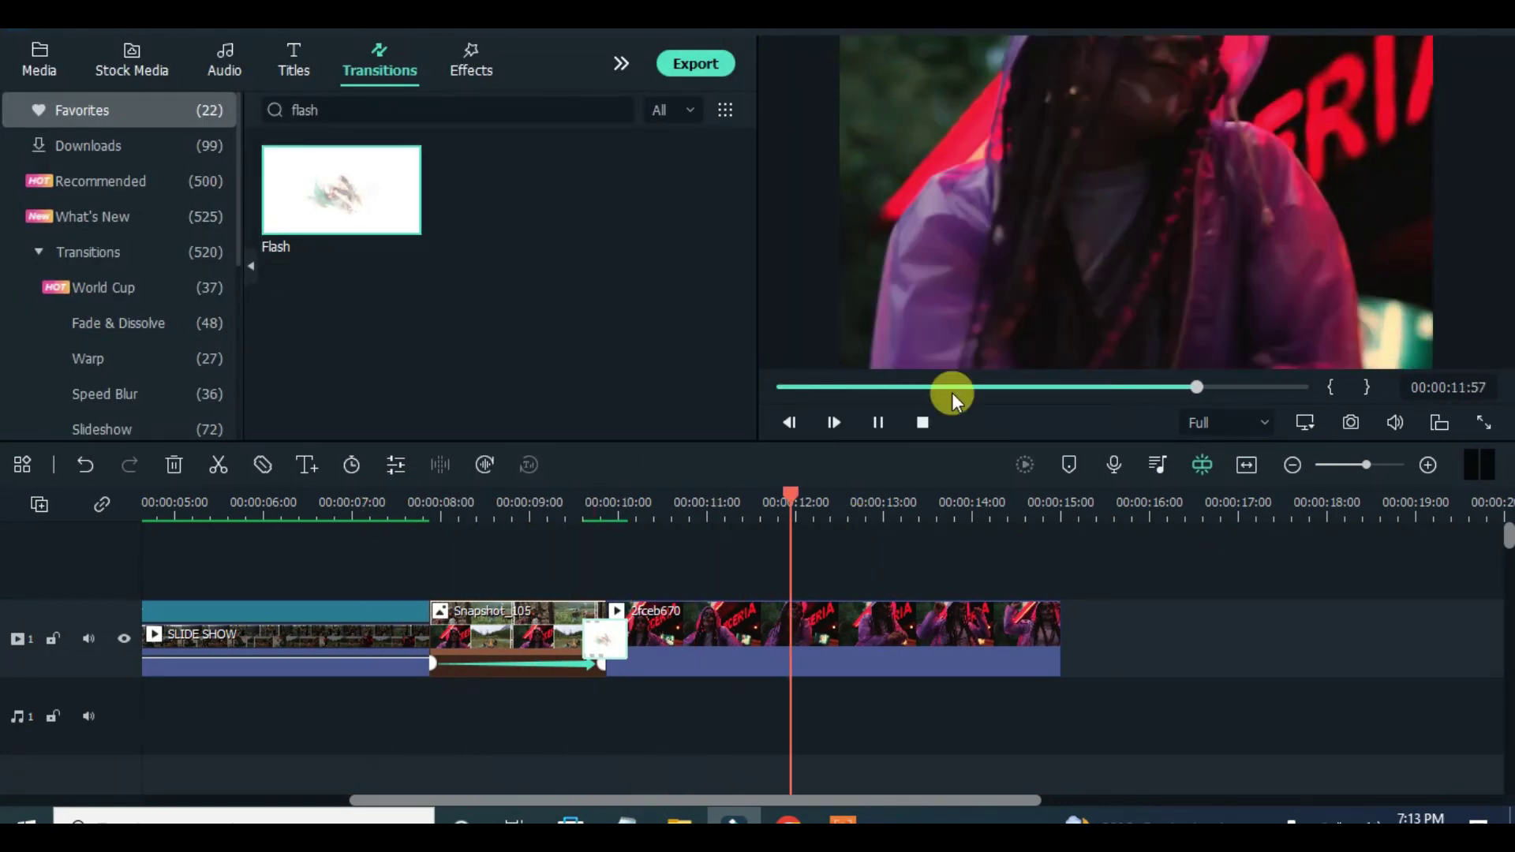
click(1247, 467)
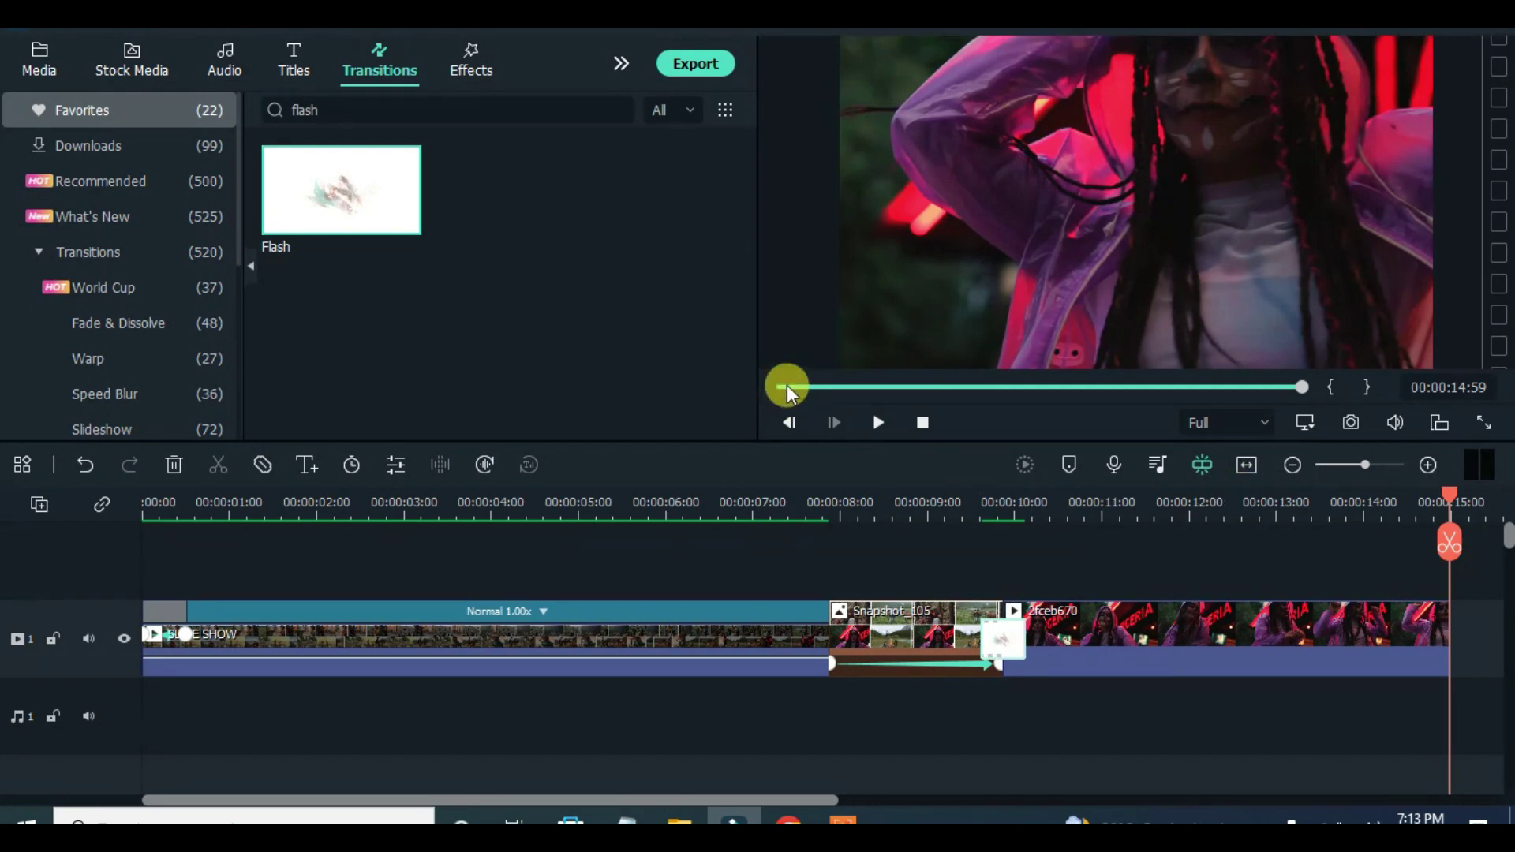
click(787, 388)
click(878, 423)
click(876, 423)
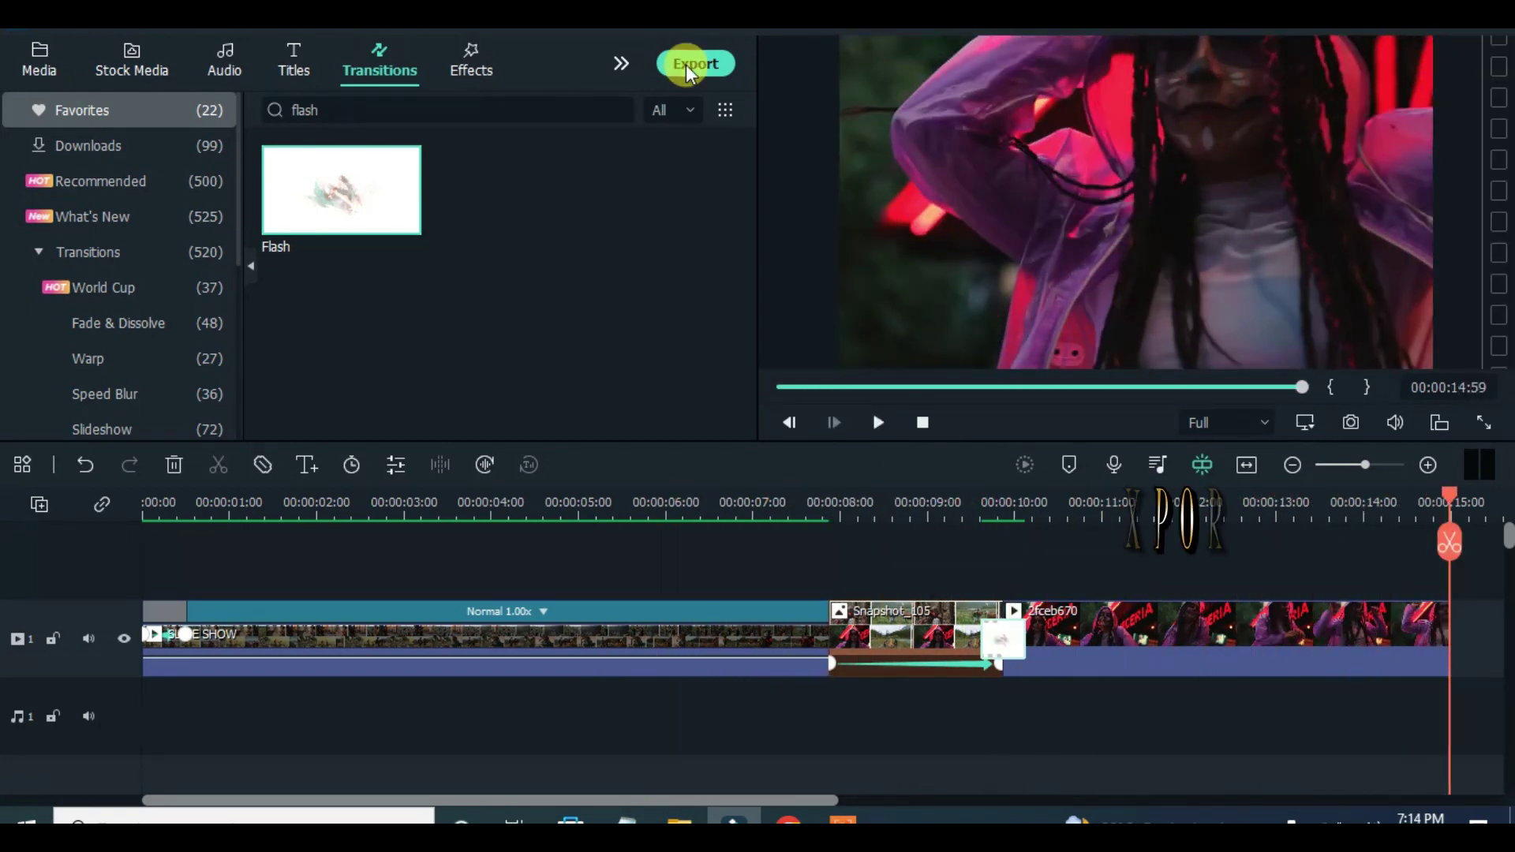
Export the timeline as an MP4 named slideshow 3 with Best quality, 1920x1080, 60 fps and a 150000 kbps bit rate.
click(685, 65)
text(slideshow 3)
click(1057, 261)
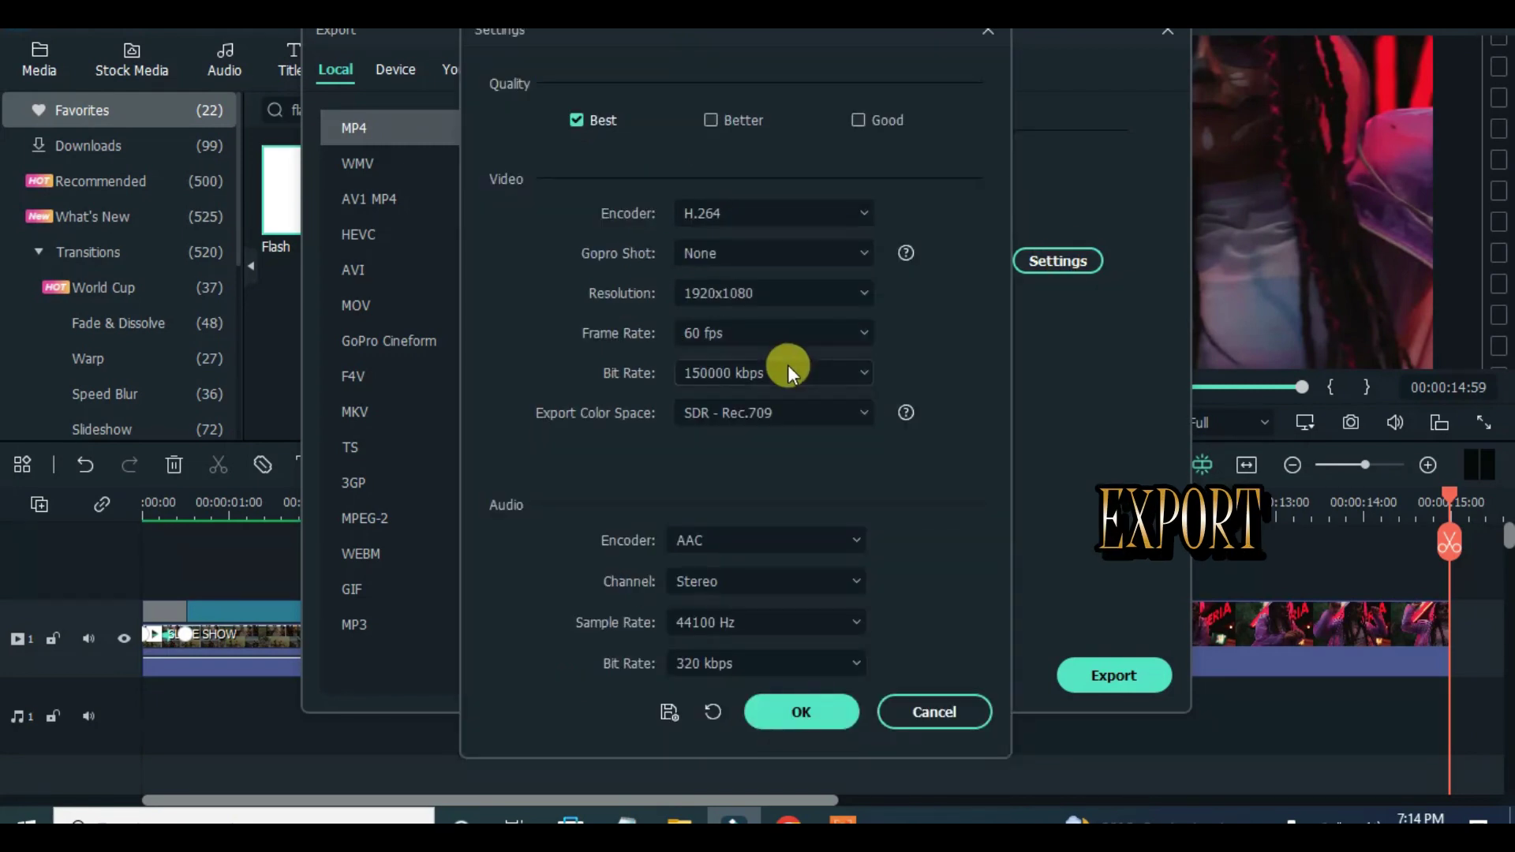
click(798, 711)
click(1113, 675)
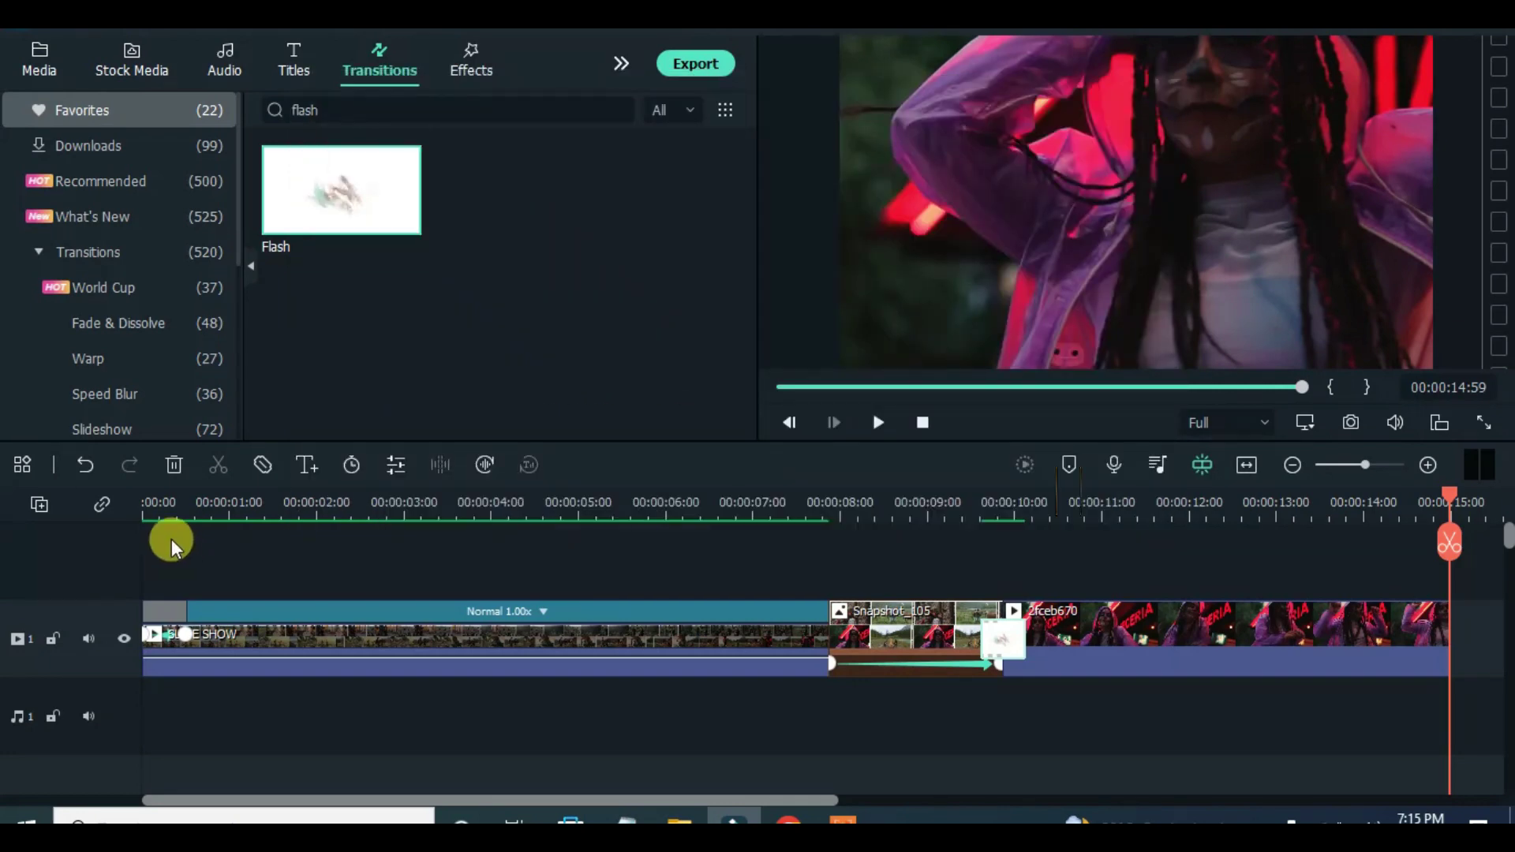
Delete all clips from the timeline and import the exported slideshow file into the project media.
drag(162, 536, 1401, 725)
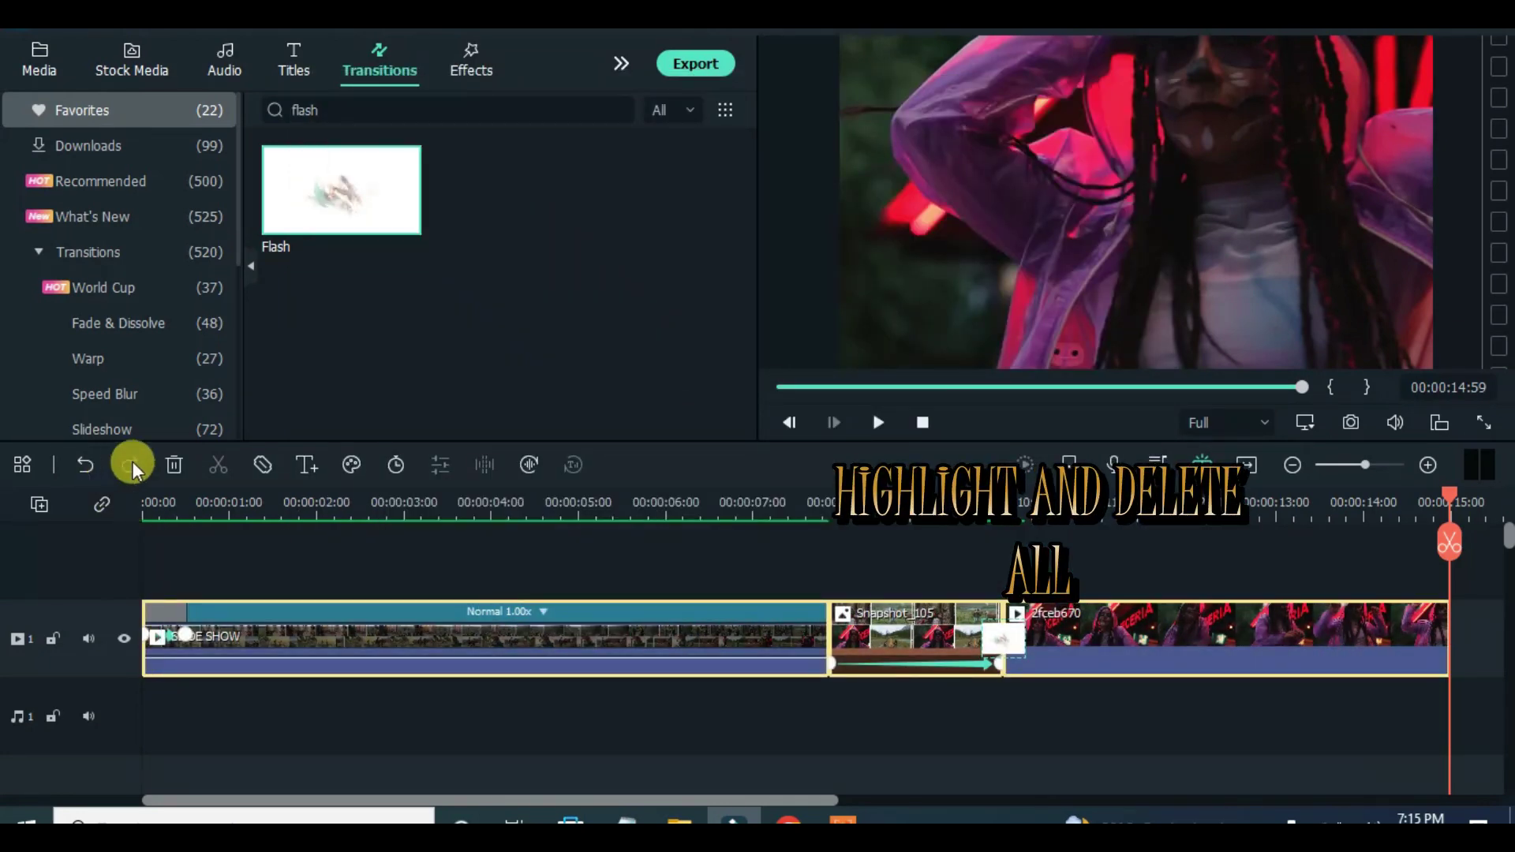
click(173, 464)
click(308, 110)
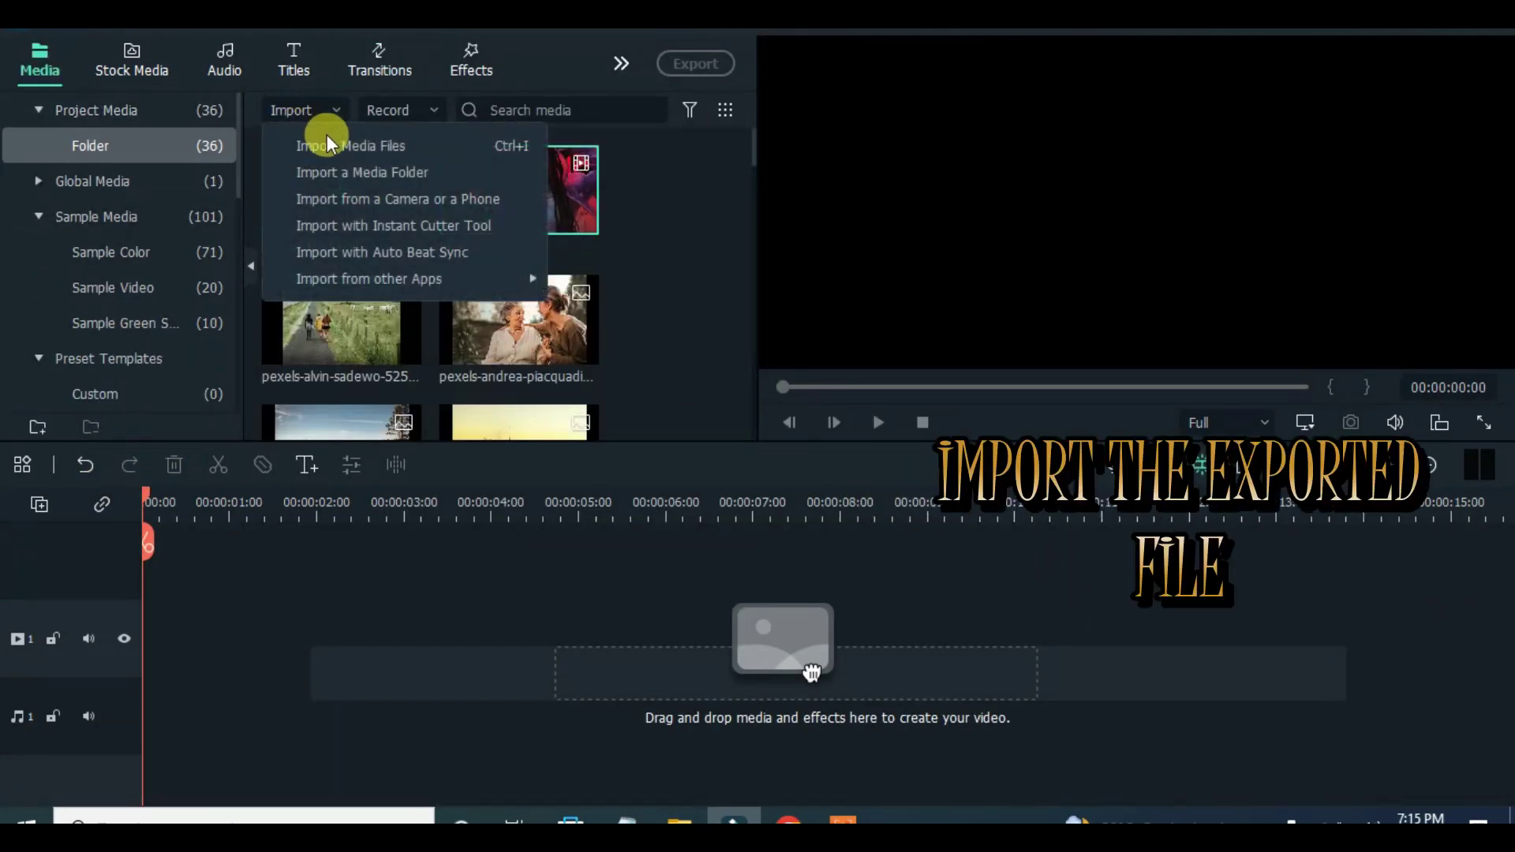
click(327, 144)
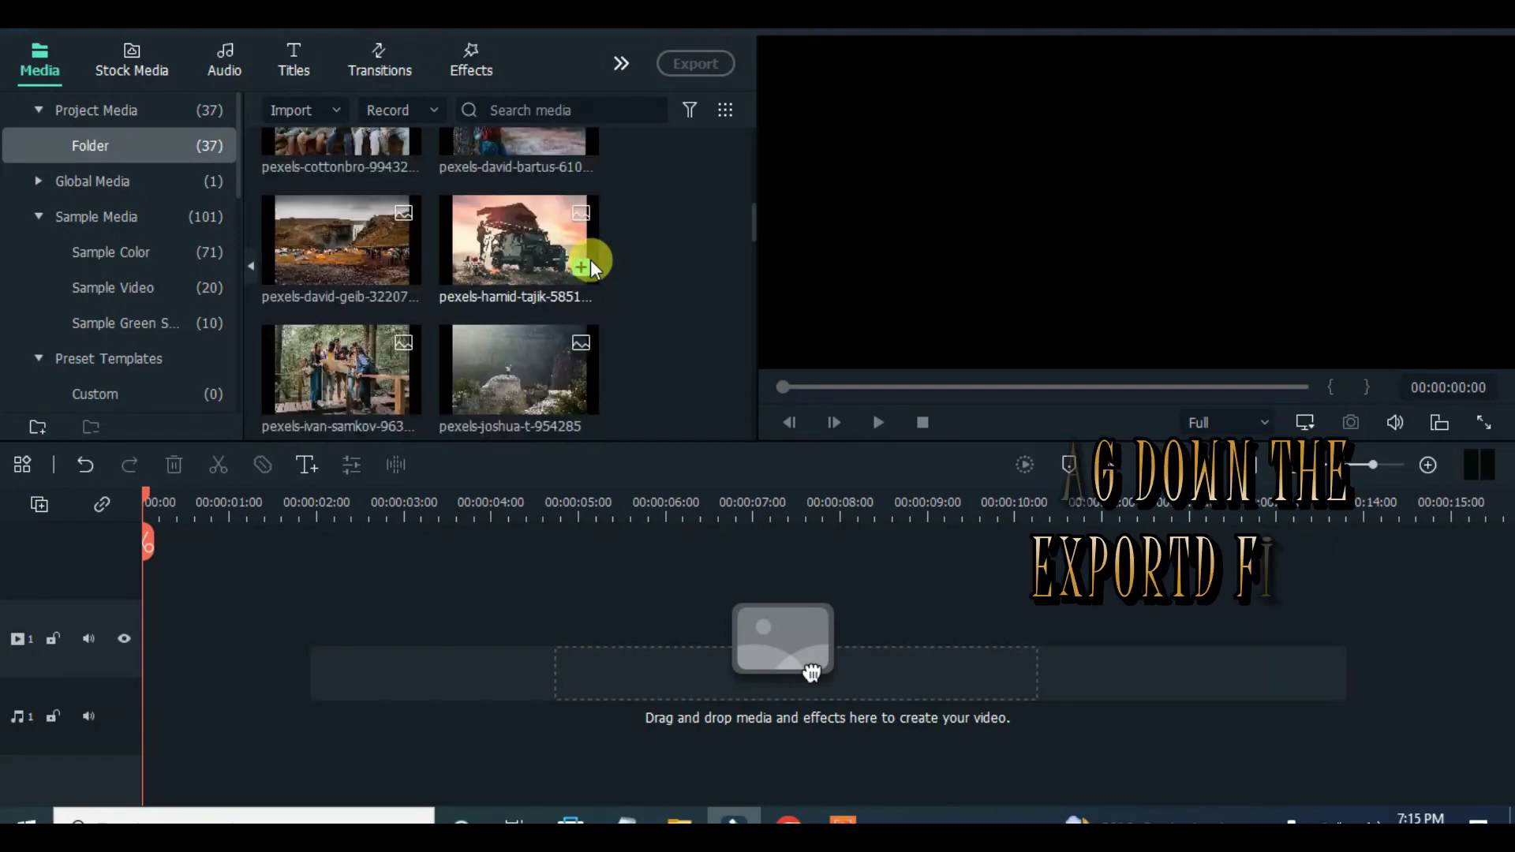
Place the exported slideshow 3 video at the start of the empty first video track and render it for preview playback.
scroll(591, 259, down, 5)
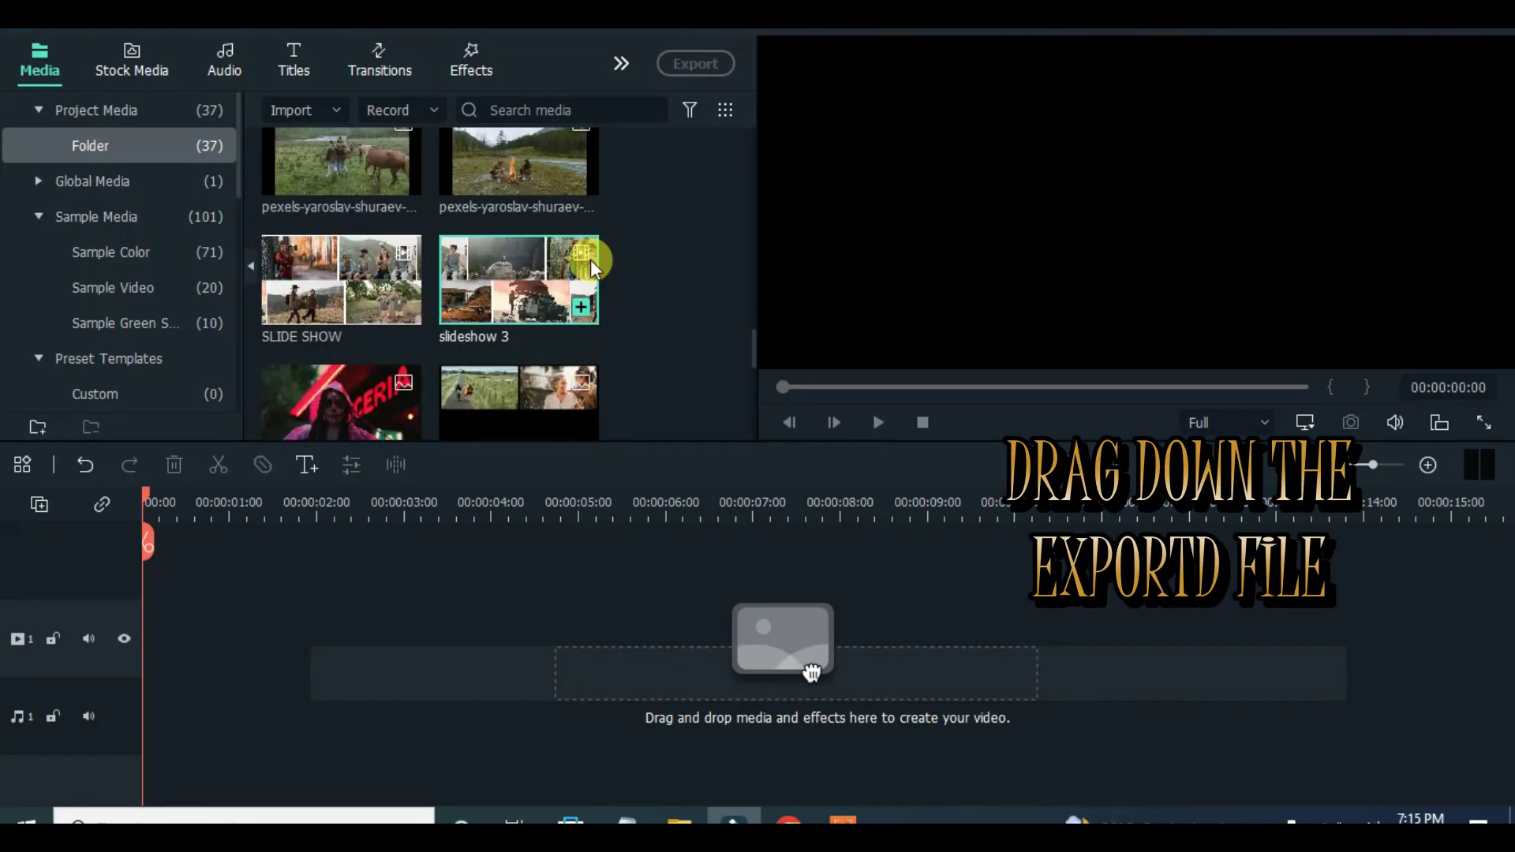
drag(590, 259, 336, 631)
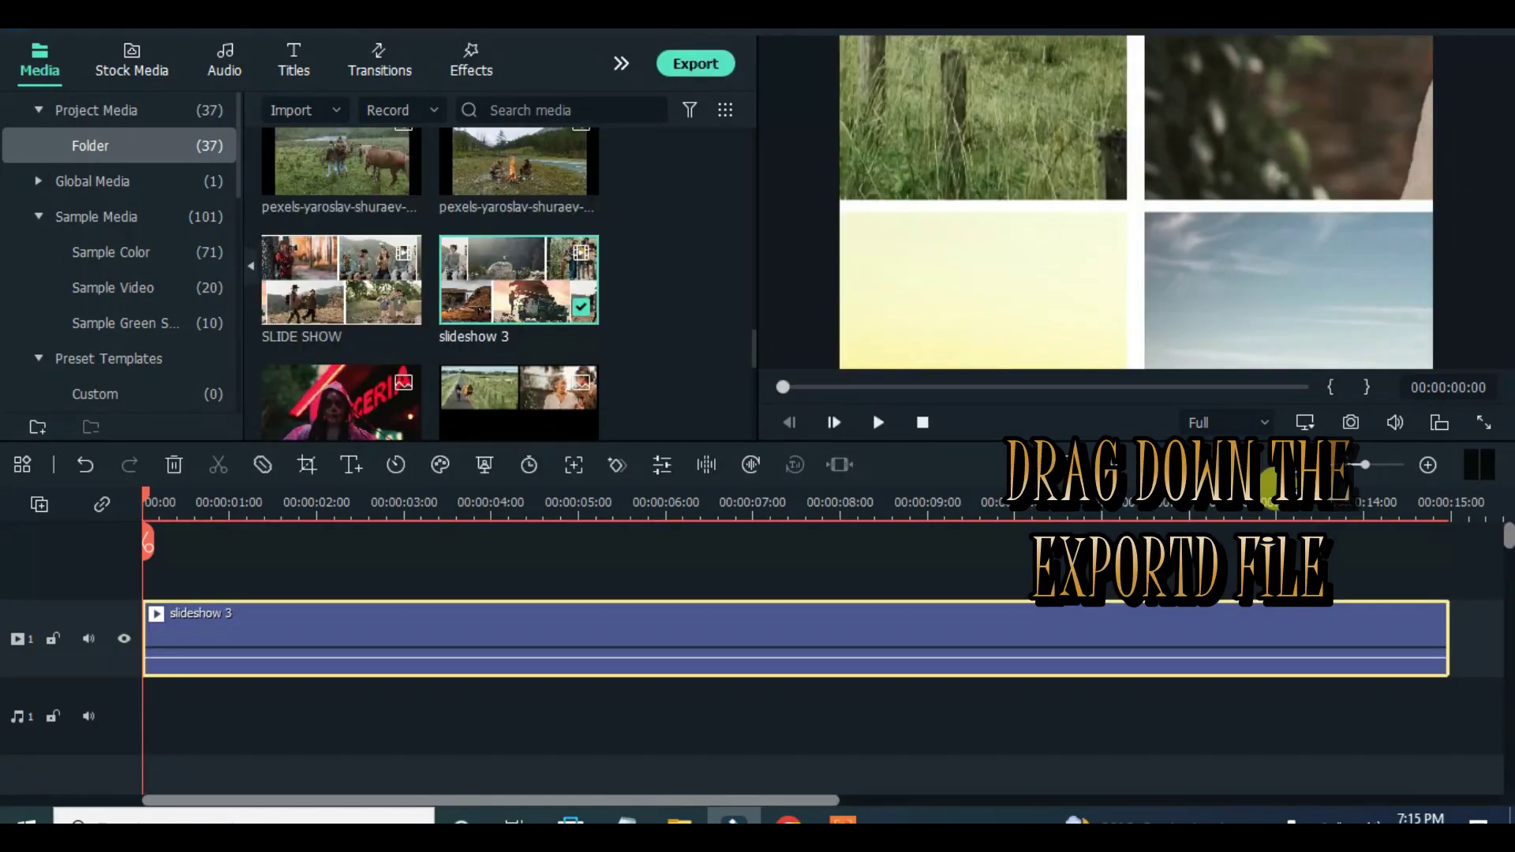
click(1025, 465)
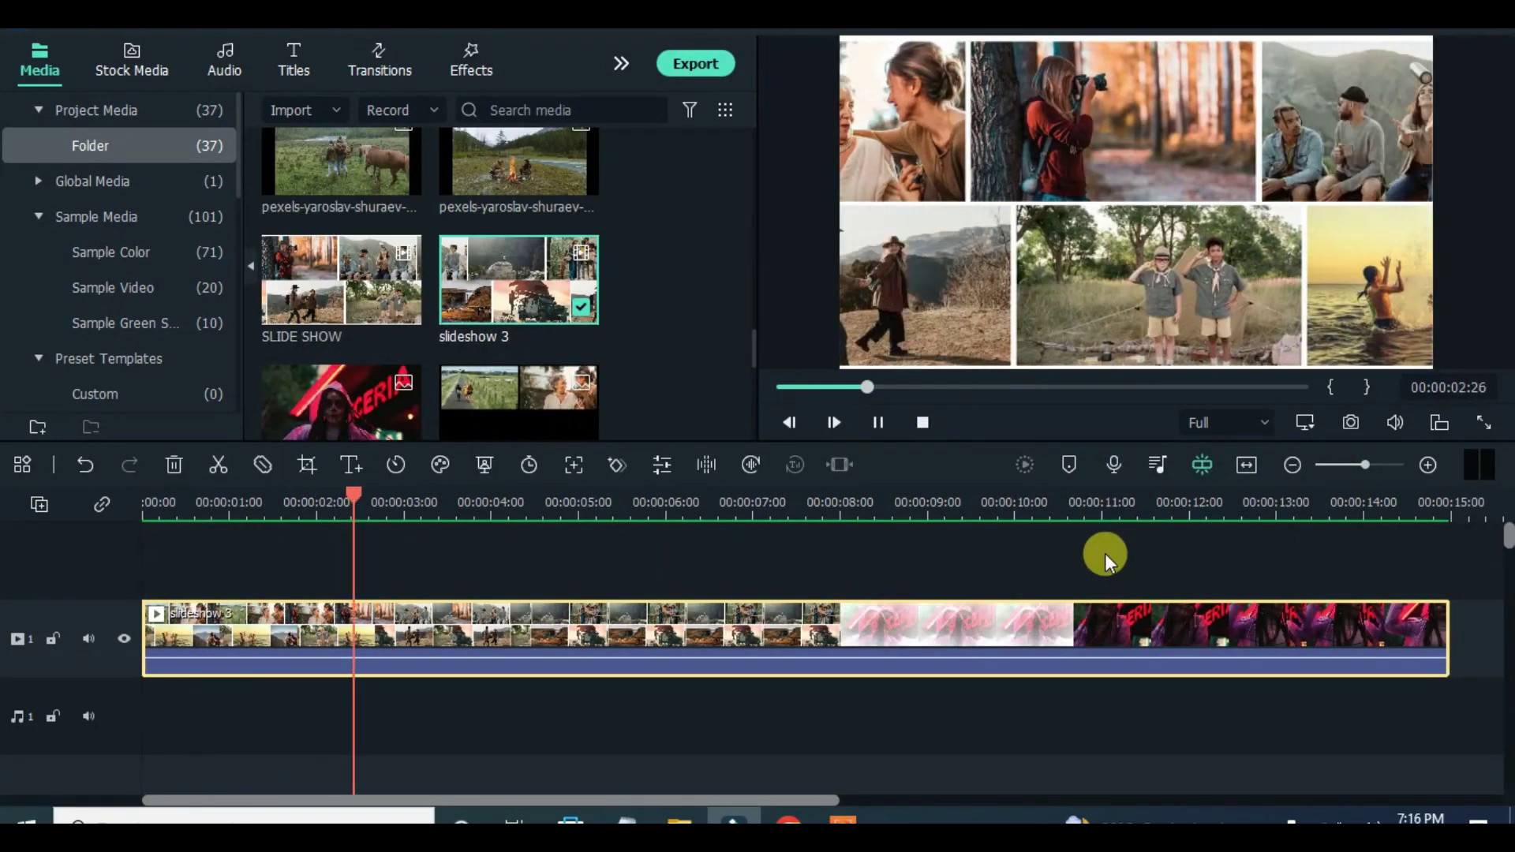
click(878, 422)
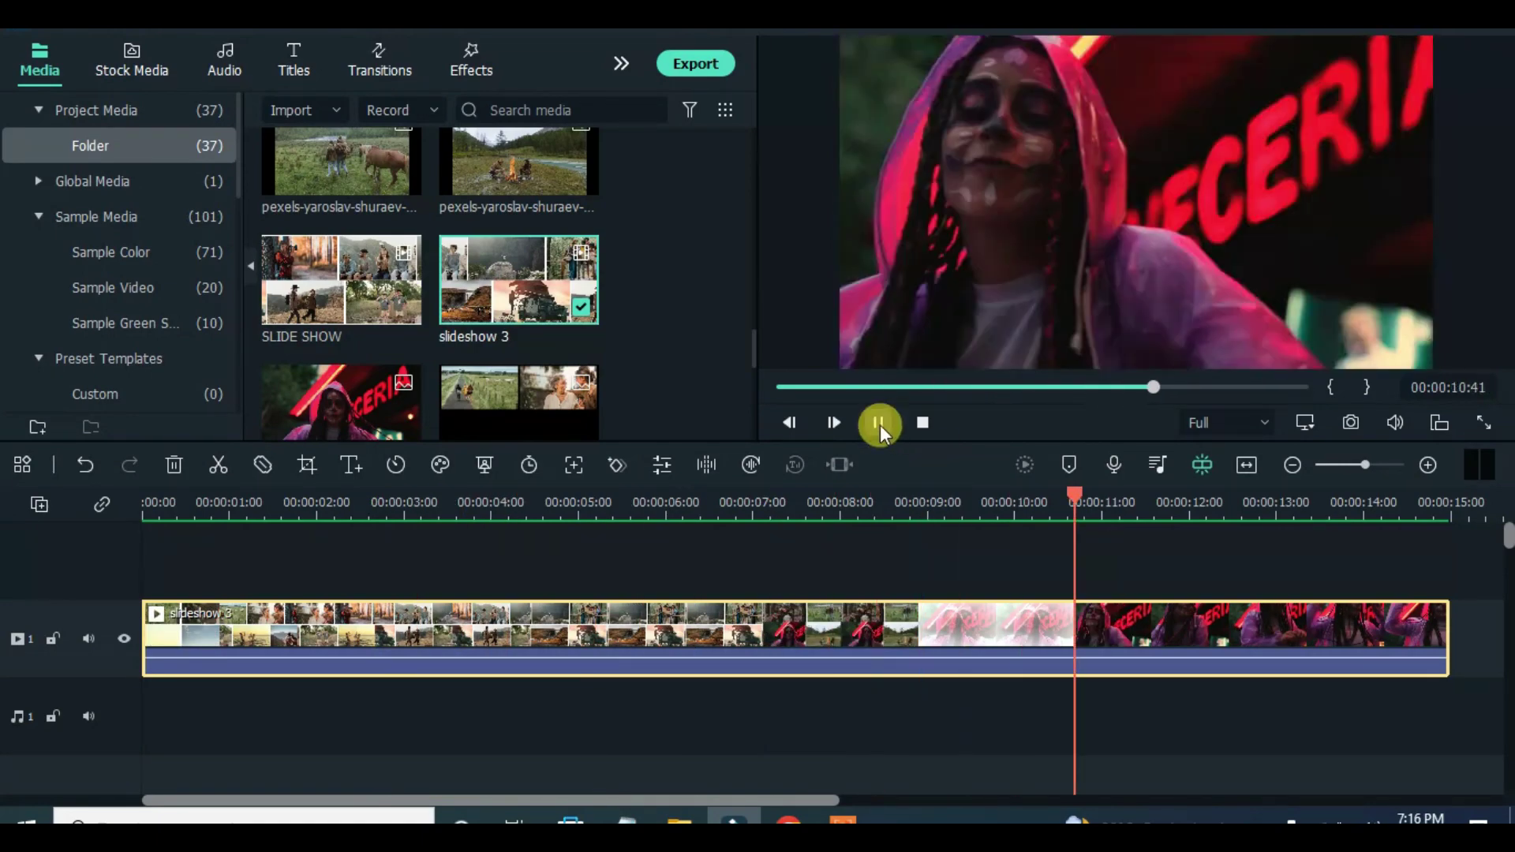
Split the slideshow 3 clip at 00:00:09:42 during the transition and move both pieces up to video track 2.
drag(1075, 497, 988, 497)
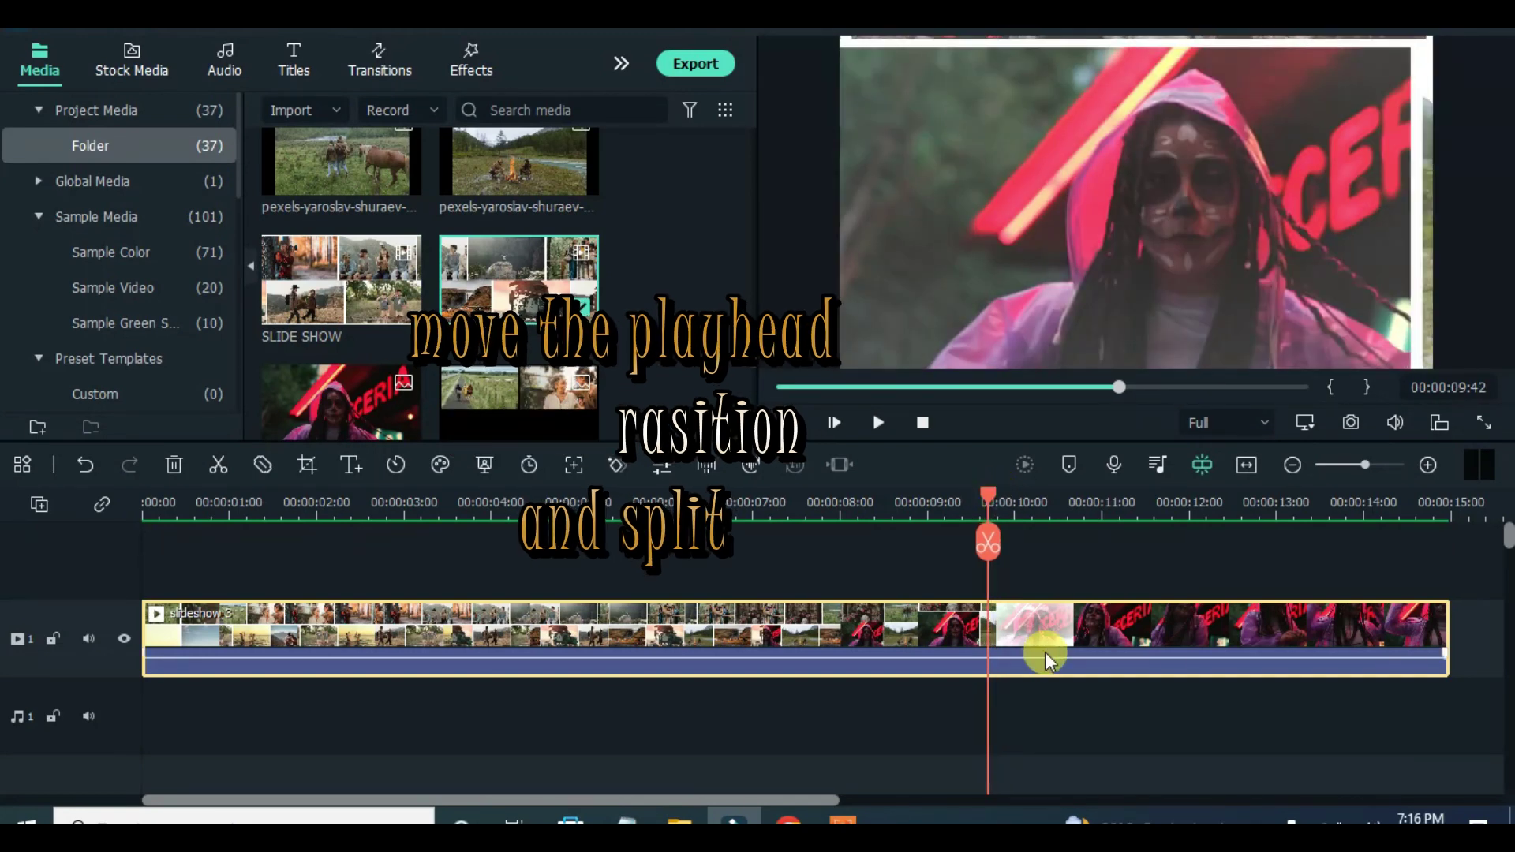
click(219, 464)
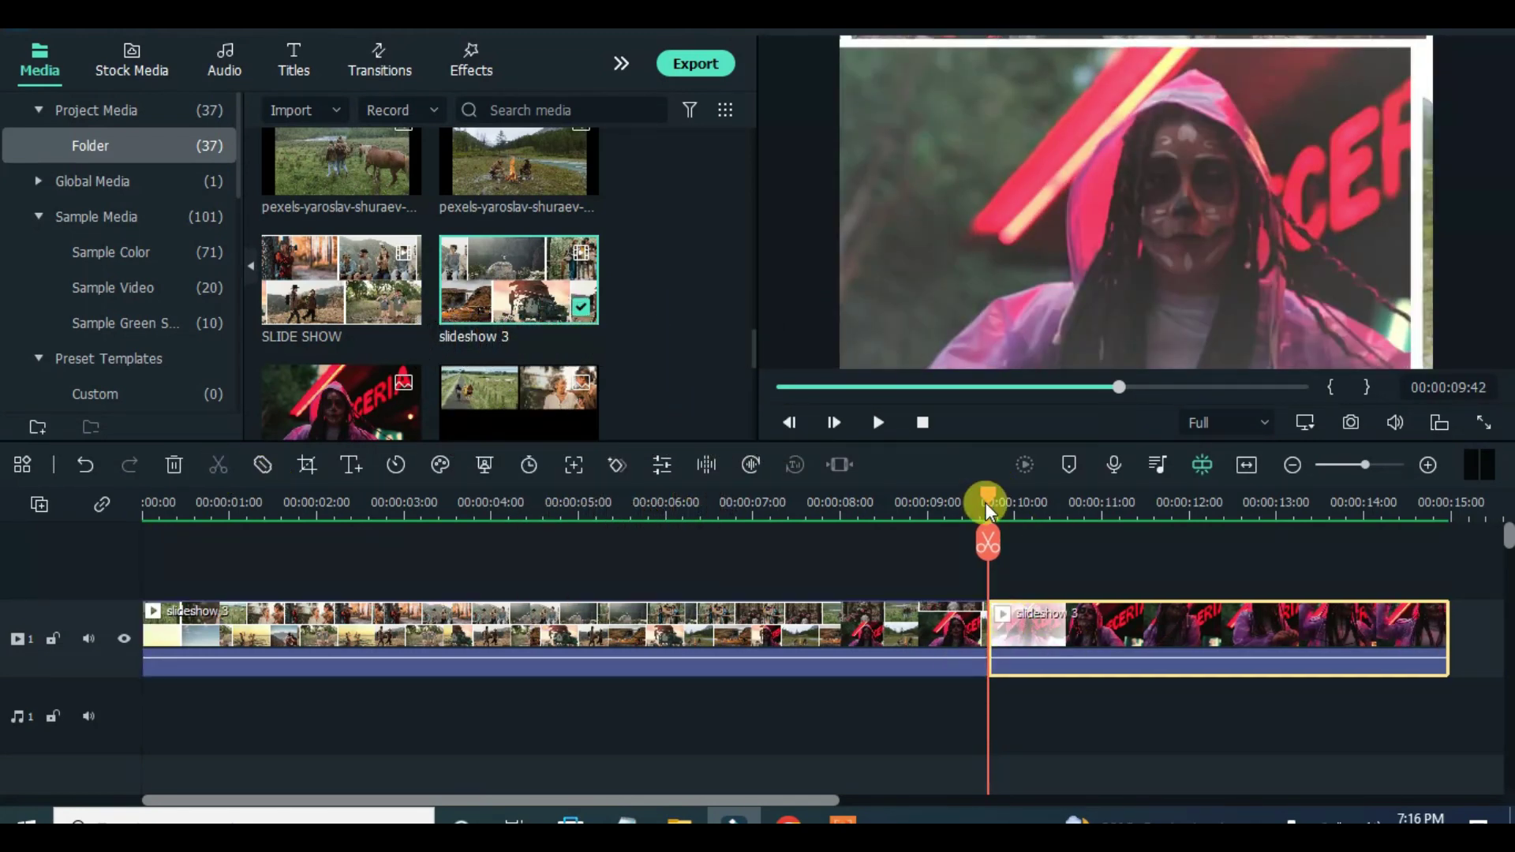
click(779, 388)
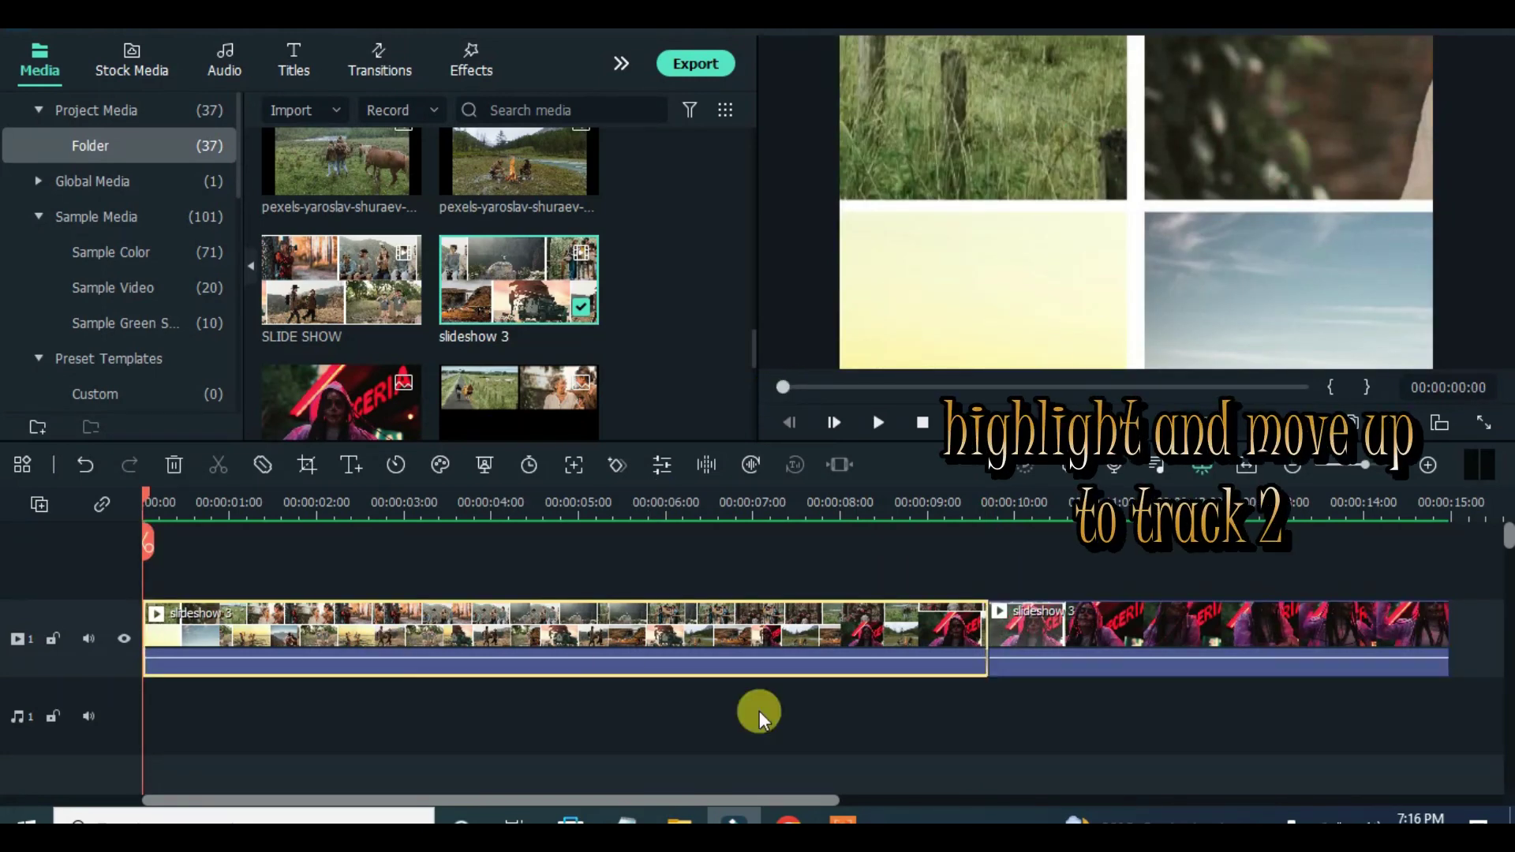
mouse_move(1101, 737)
mouse_down()
mouse_move(730, 612)
mouse_move(663, 556)
mouse_up()
mouse_move(703, 618)
mouse_down()
mouse_move(704, 590)
mouse_move(653, 636)
mouse_up()
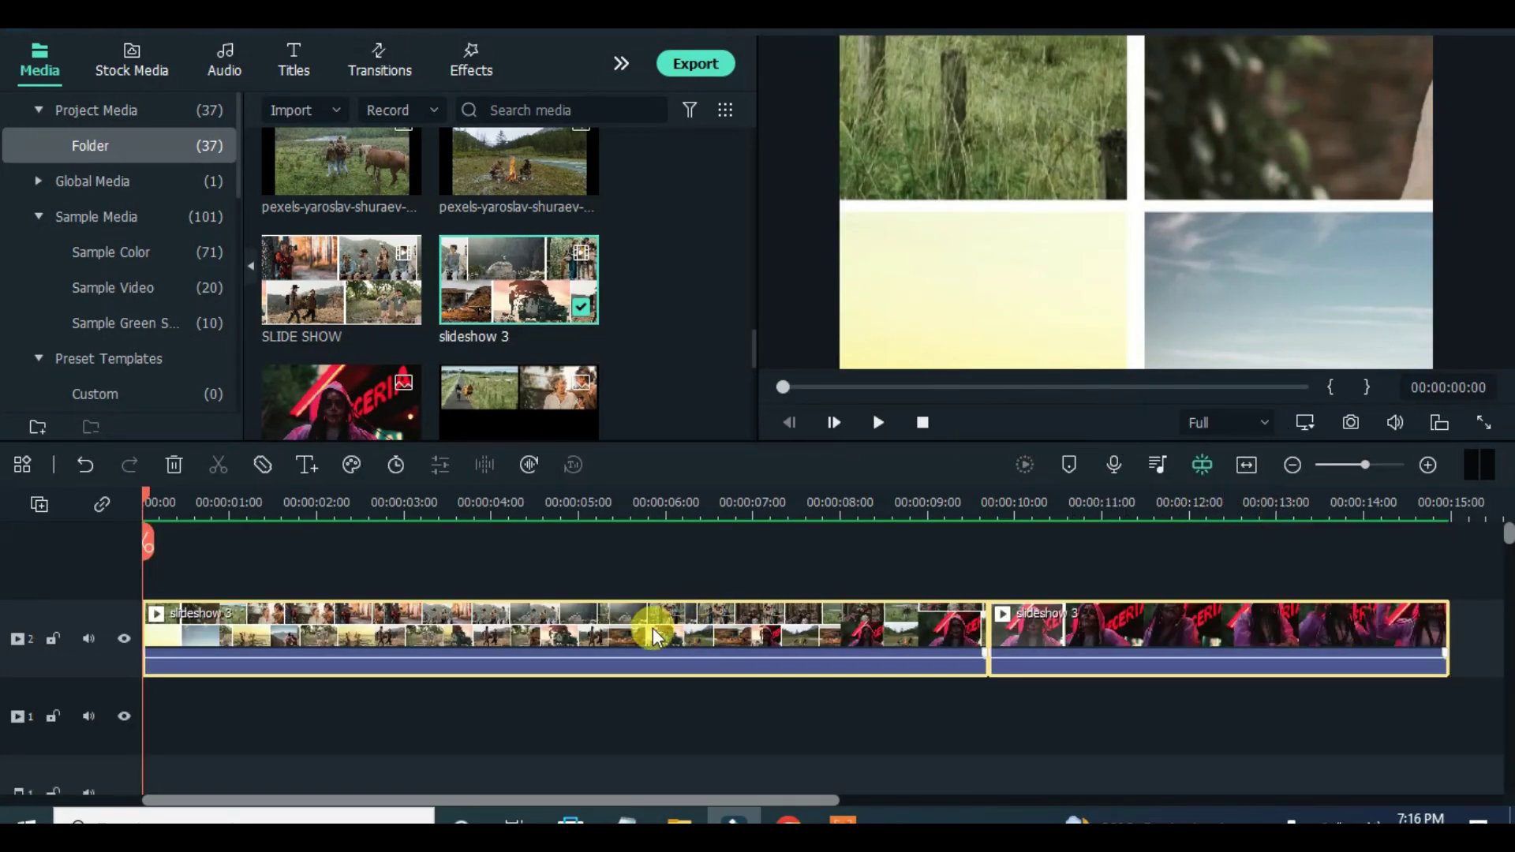
Find the Film 4 effect, place it above the slideshow clips and extend it to the end of the second piece.
click(438, 63)
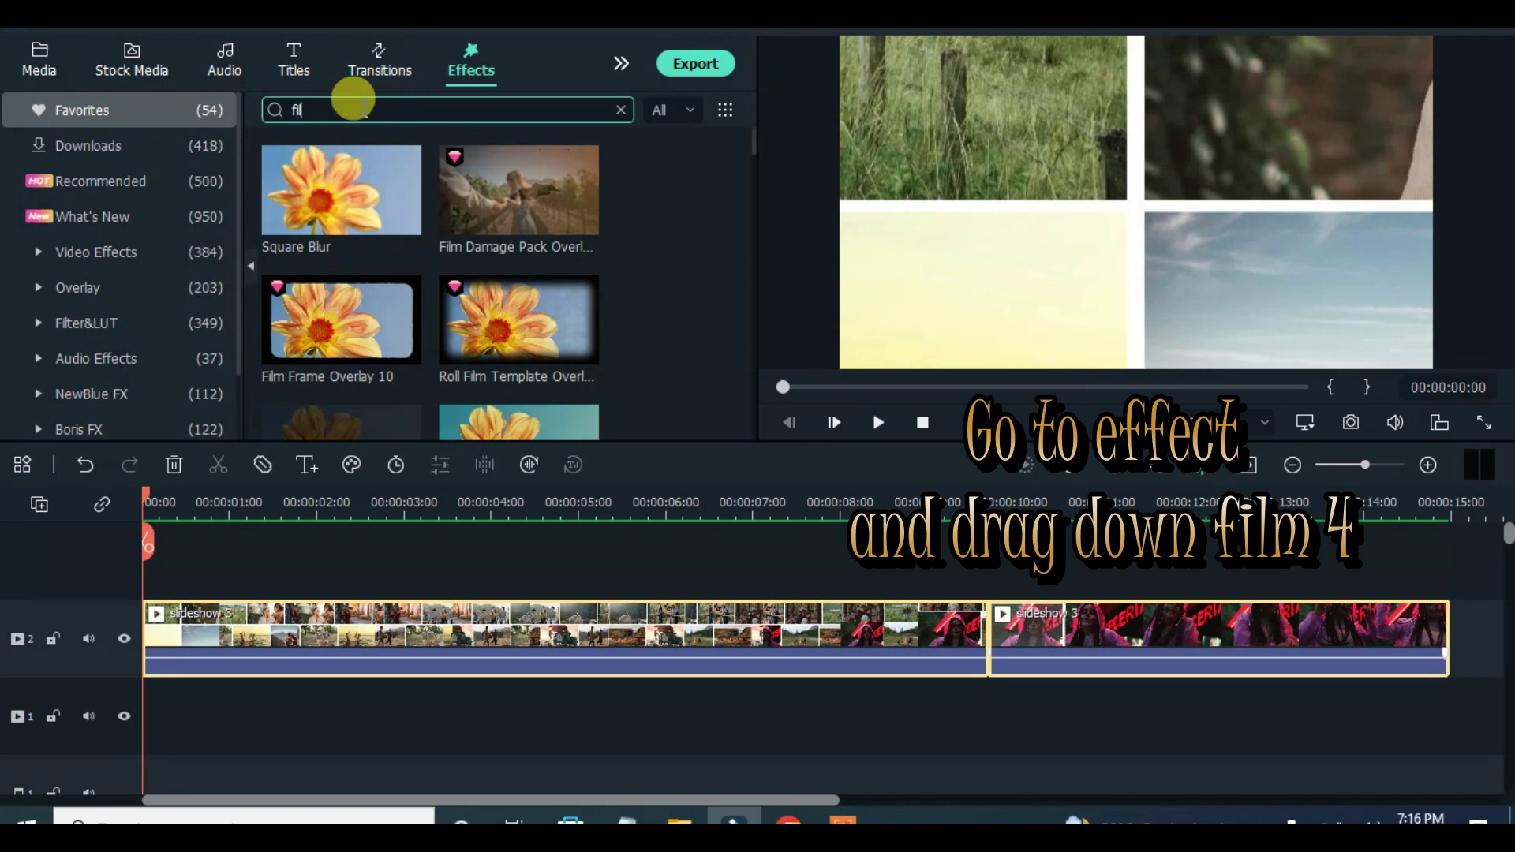
click(361, 107)
text(film 4)
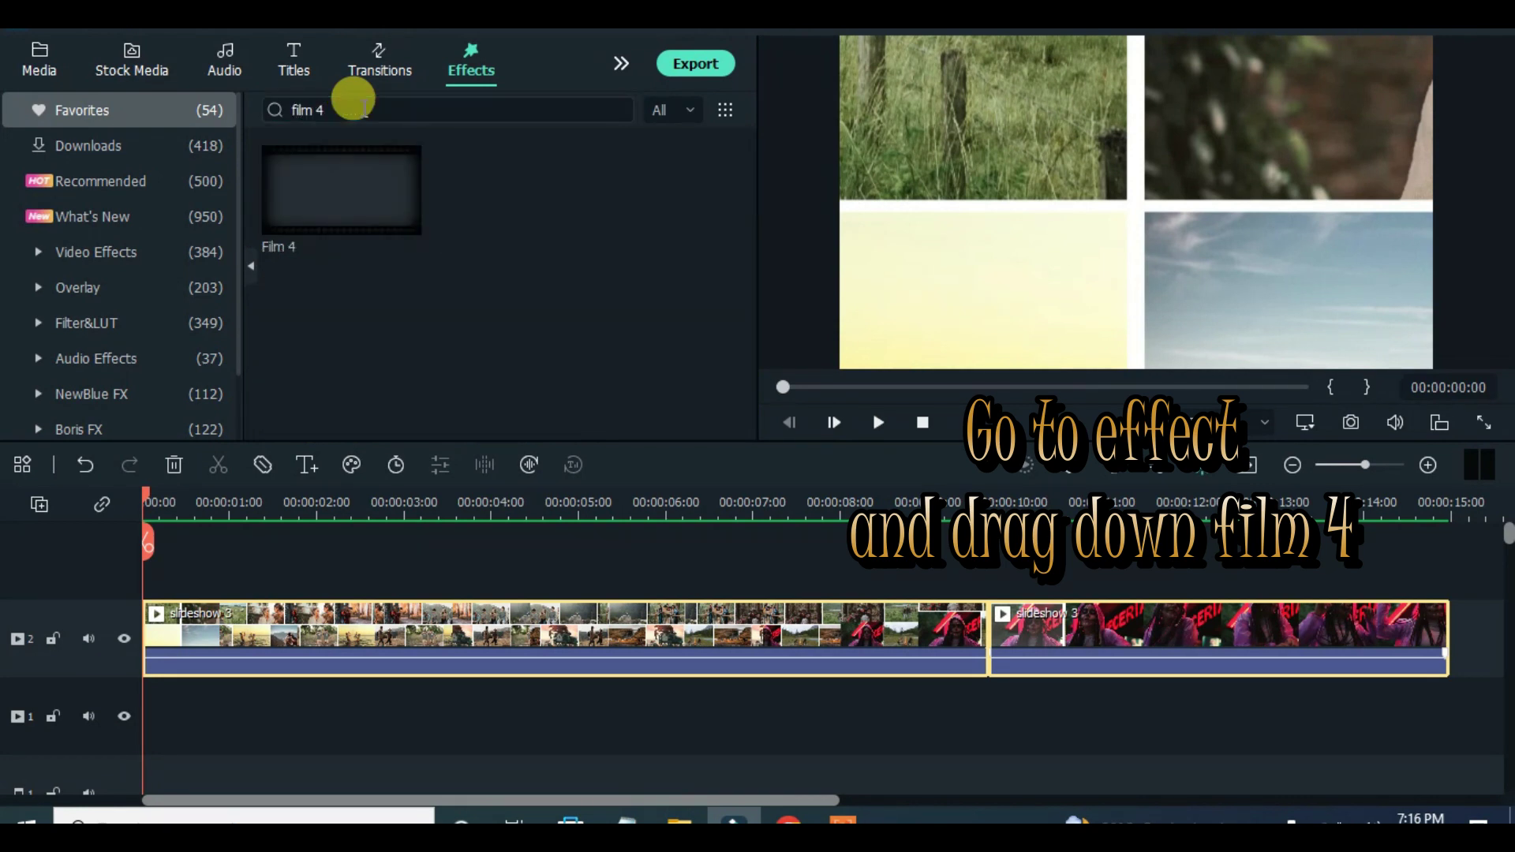
drag(351, 178, 750, 629)
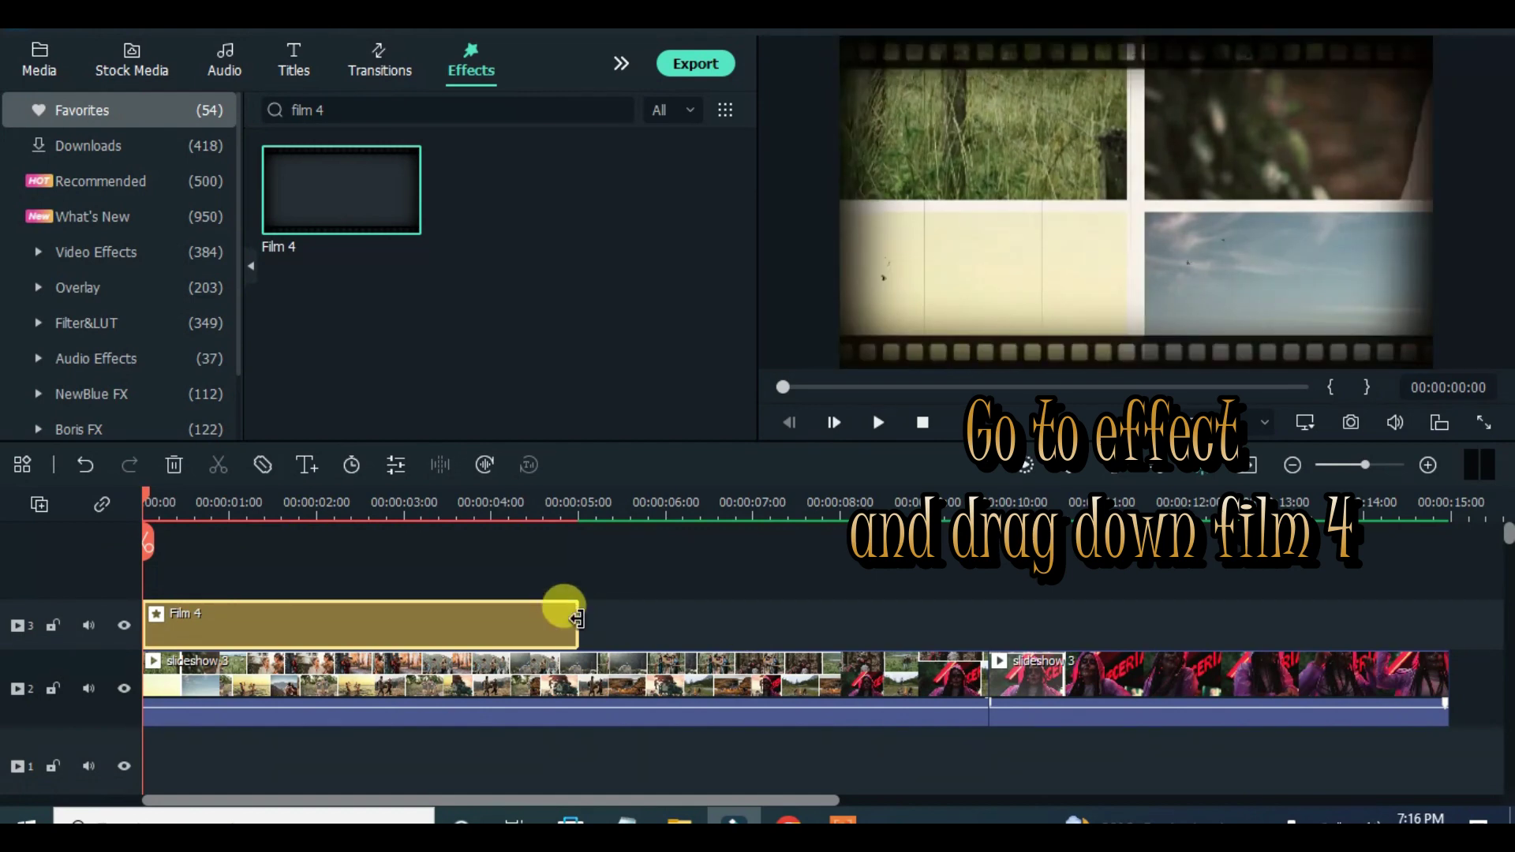
drag(564, 608, 1448, 614)
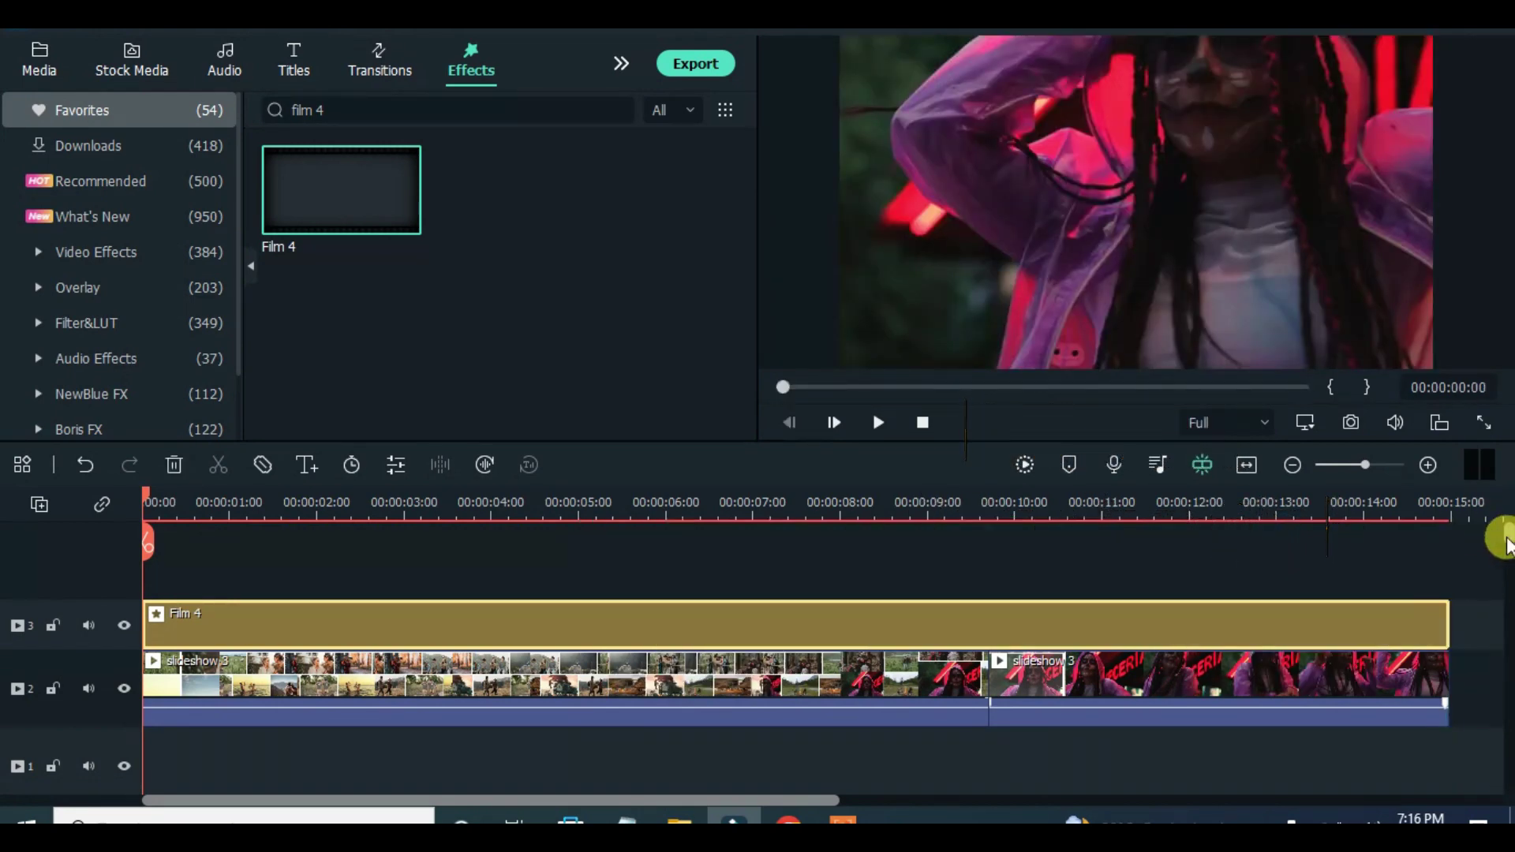
Render the timeline, preview the Film 4 overlay briefly and return the playhead to the start.
click(1026, 465)
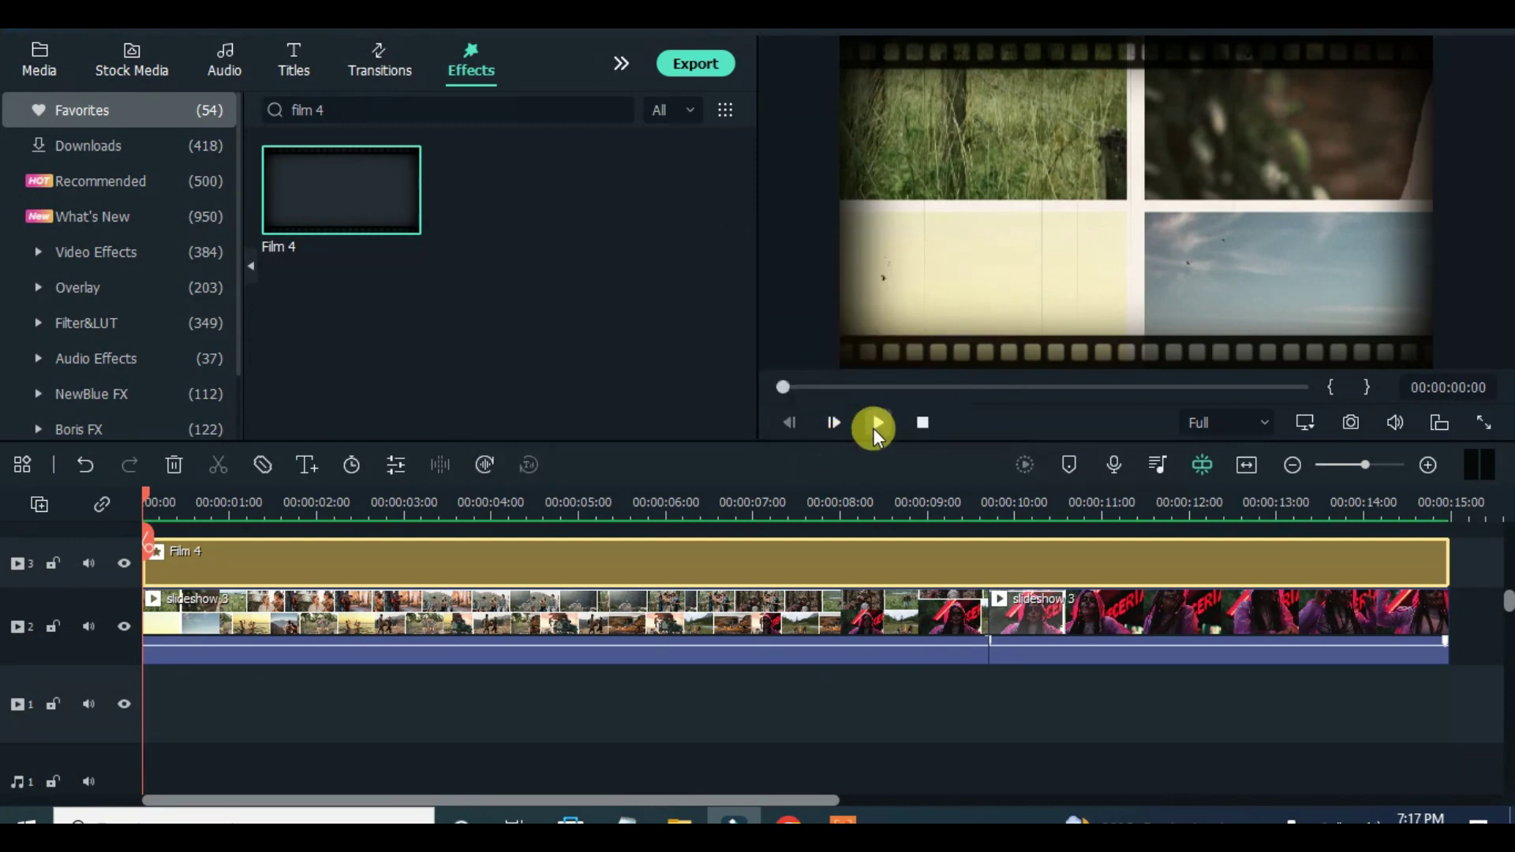
click(874, 428)
click(882, 422)
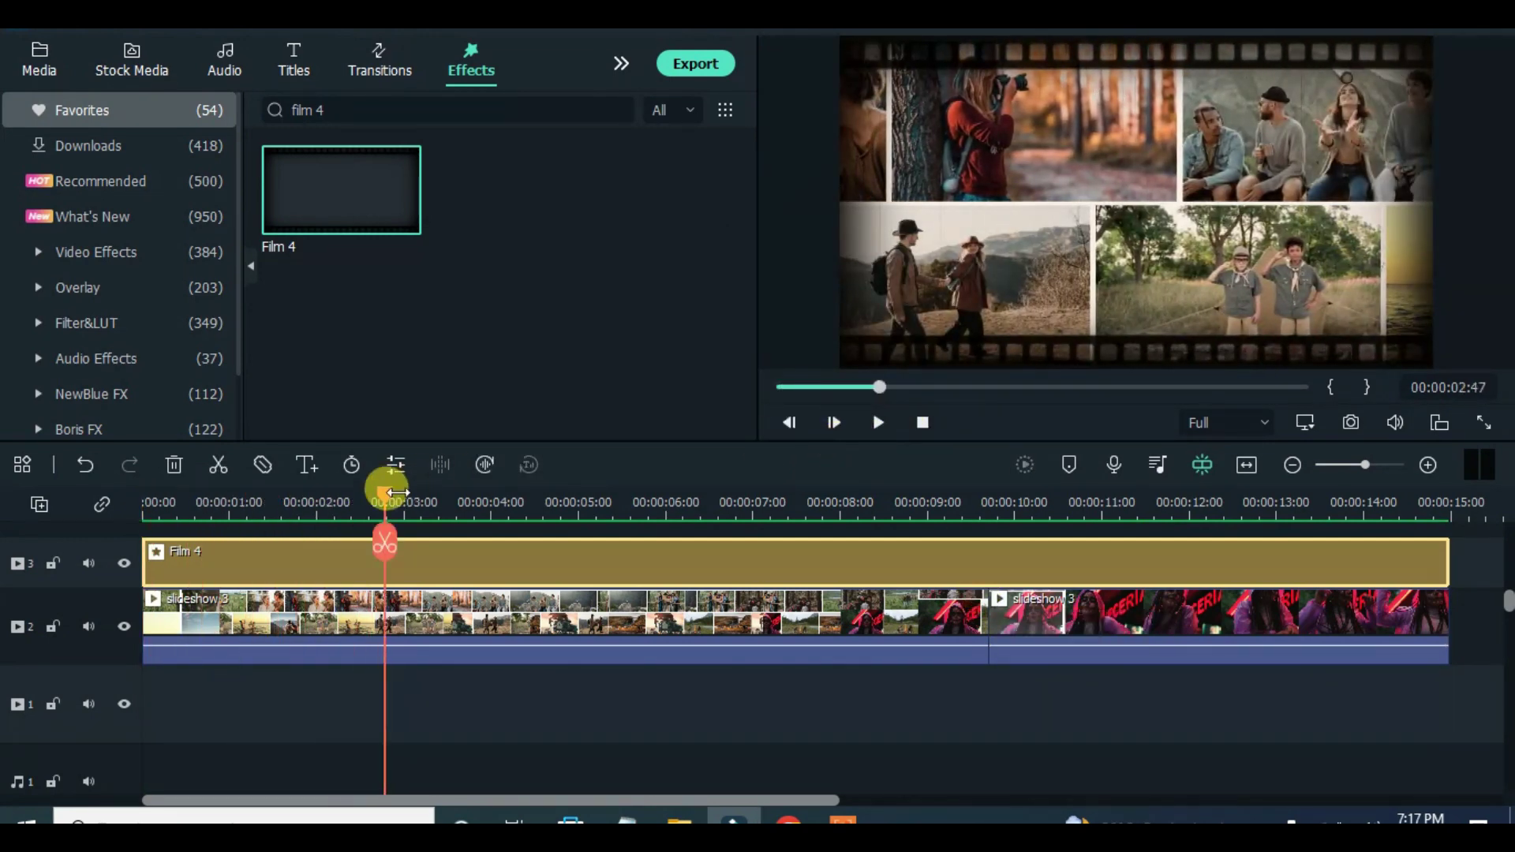
drag(387, 493, 113, 515)
Add the White sample color to video track 1 beneath the slideshow and extend it to the split point.
click(38, 79)
click(150, 267)
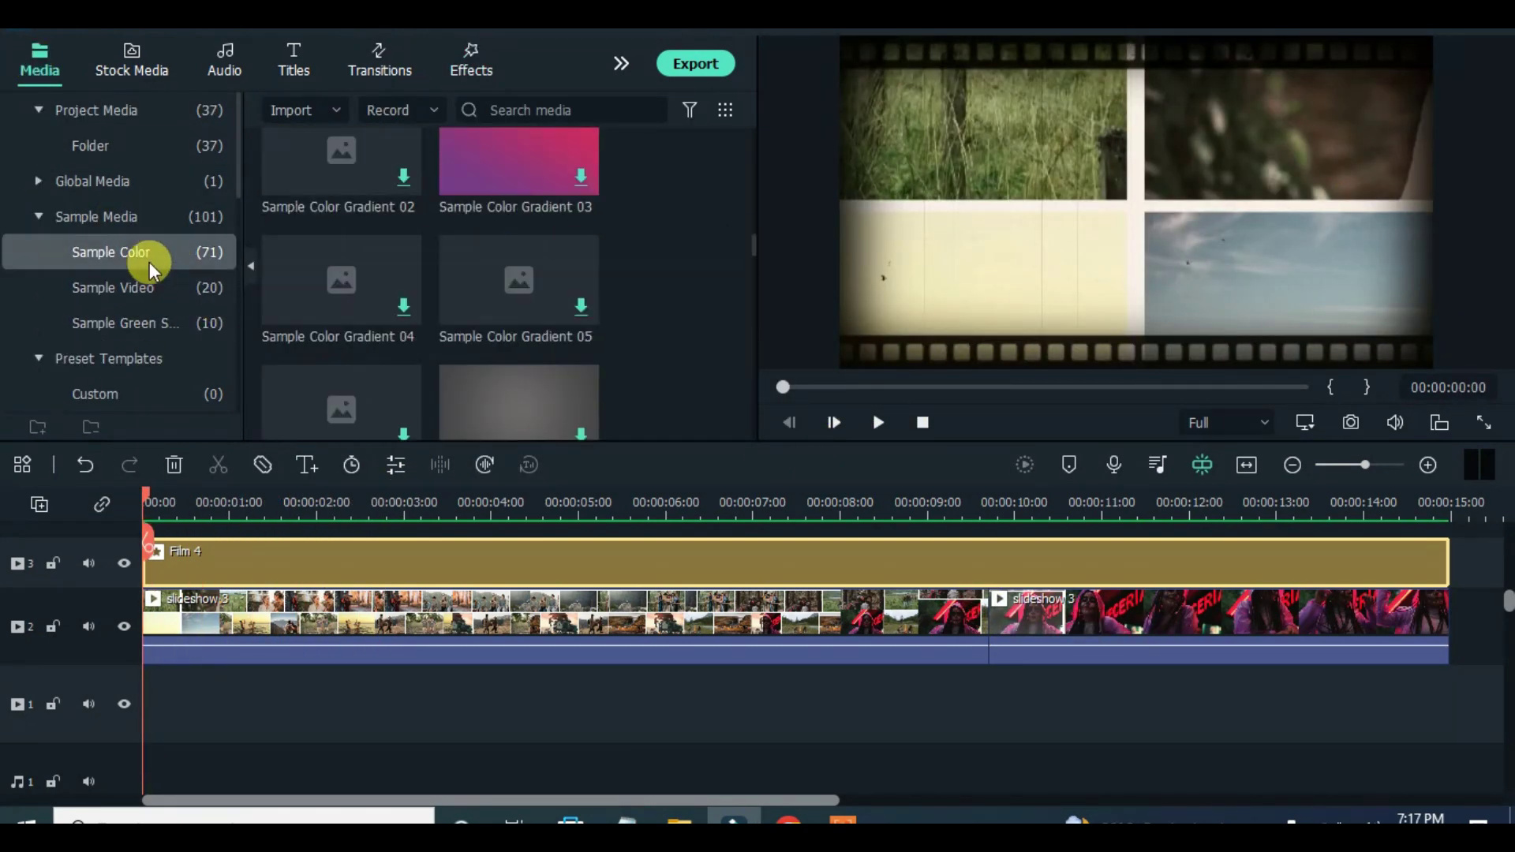
drag(754, 253, 742, 241)
scroll(746, 260, down, 10)
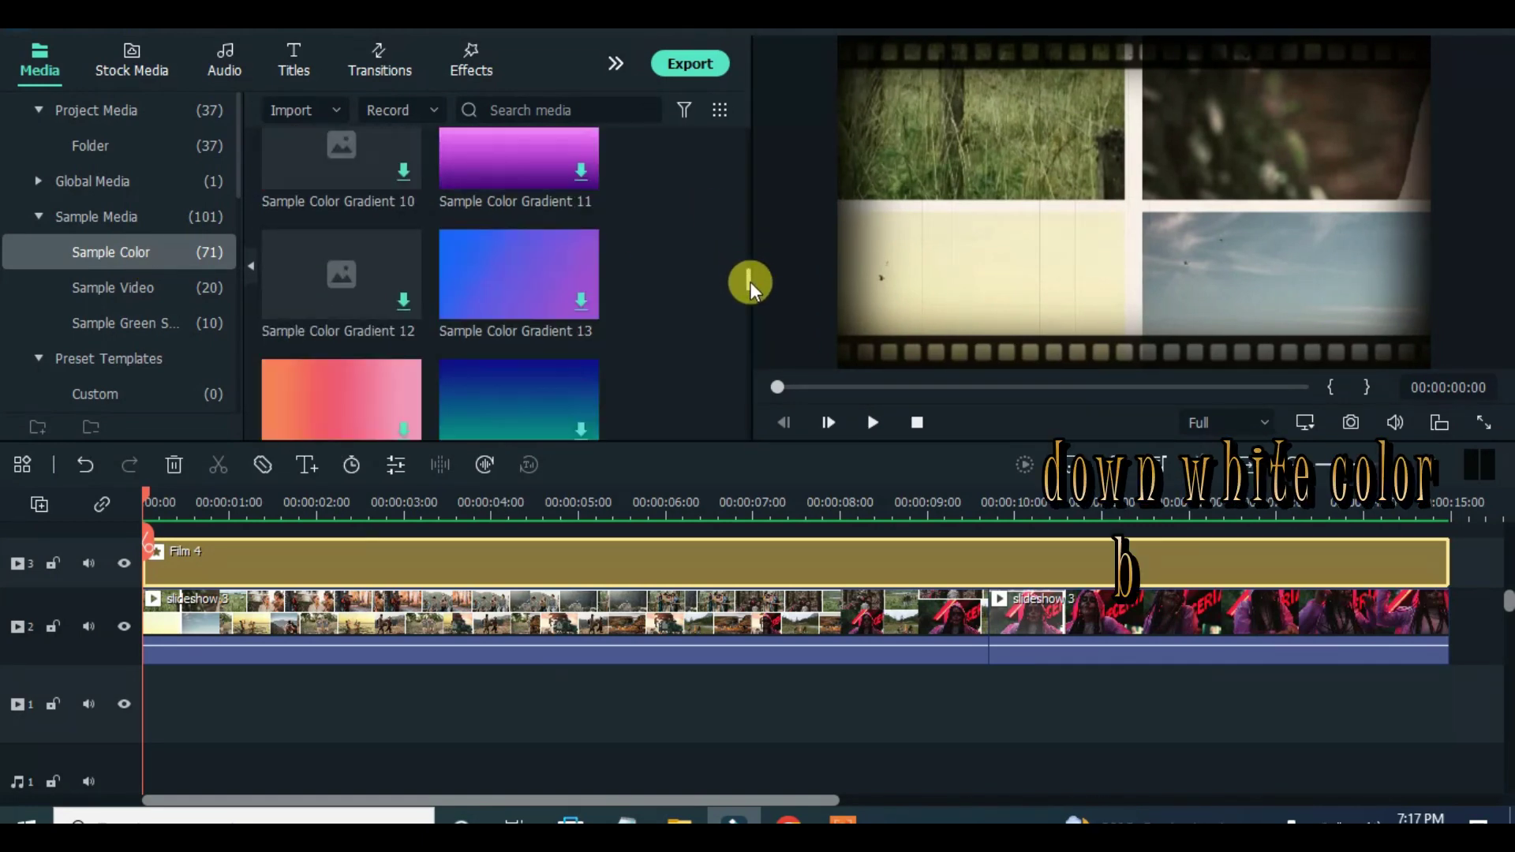
drag(751, 331, 760, 413)
drag(458, 351, 229, 696)
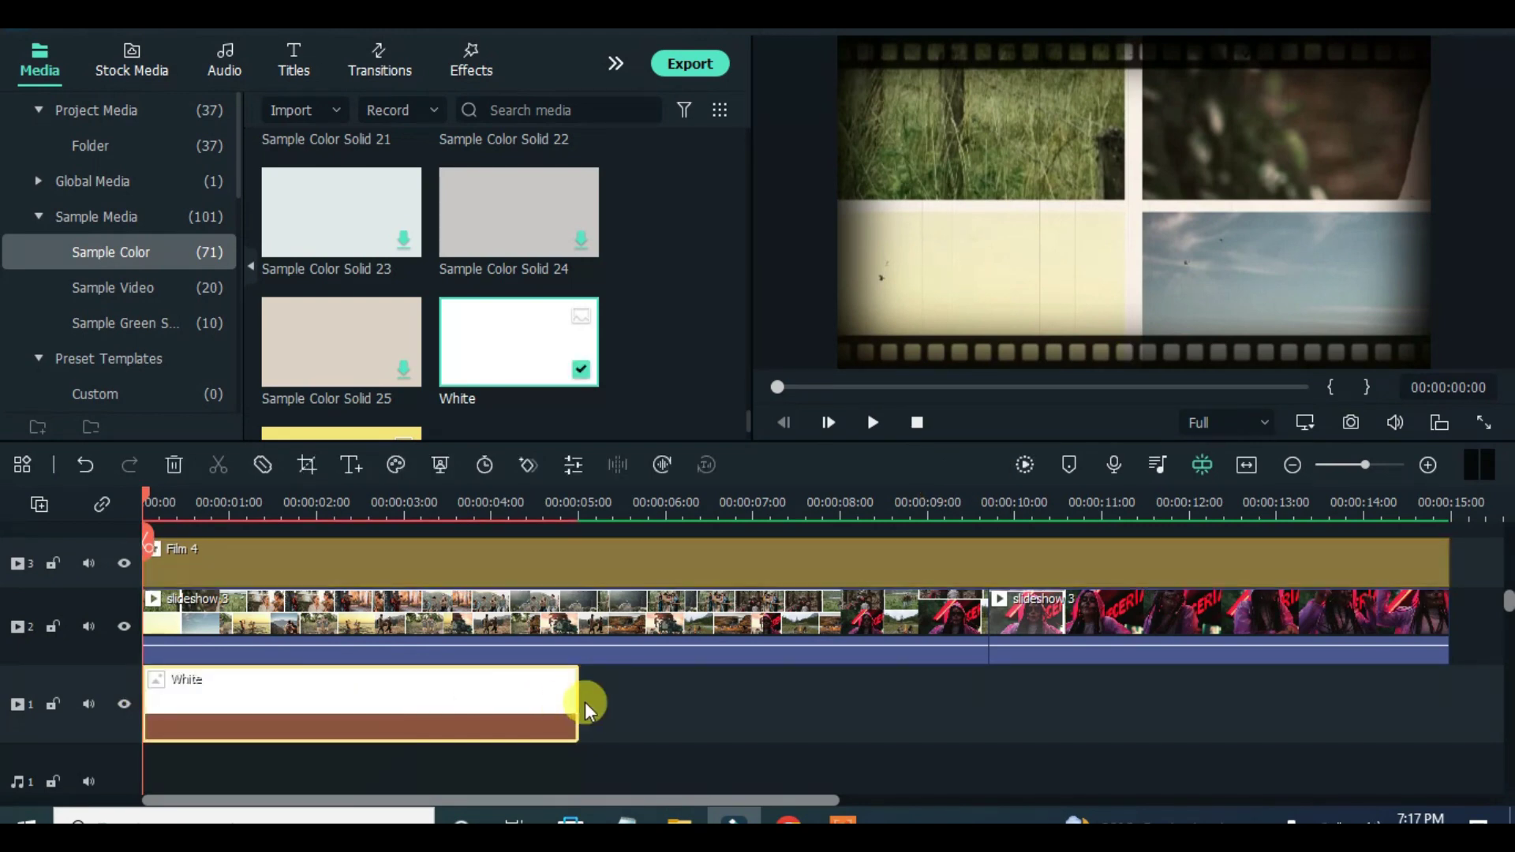
drag(569, 701, 989, 699)
Trim the end of the Film 4 effect back to the split between the two slideshow pieces.
click(1323, 561)
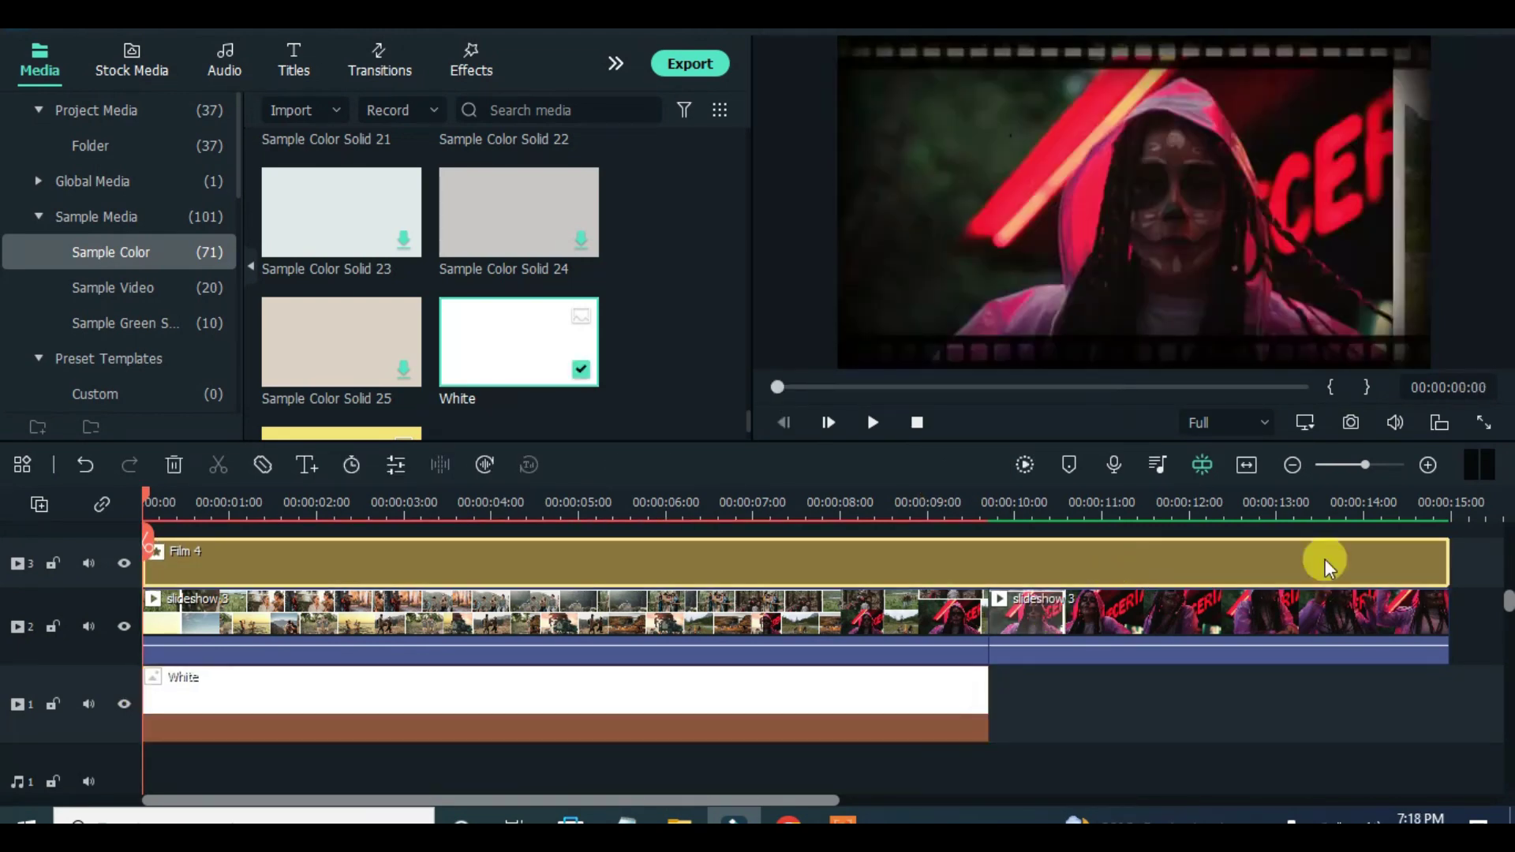
drag(1446, 554, 994, 564)
click(1087, 640)
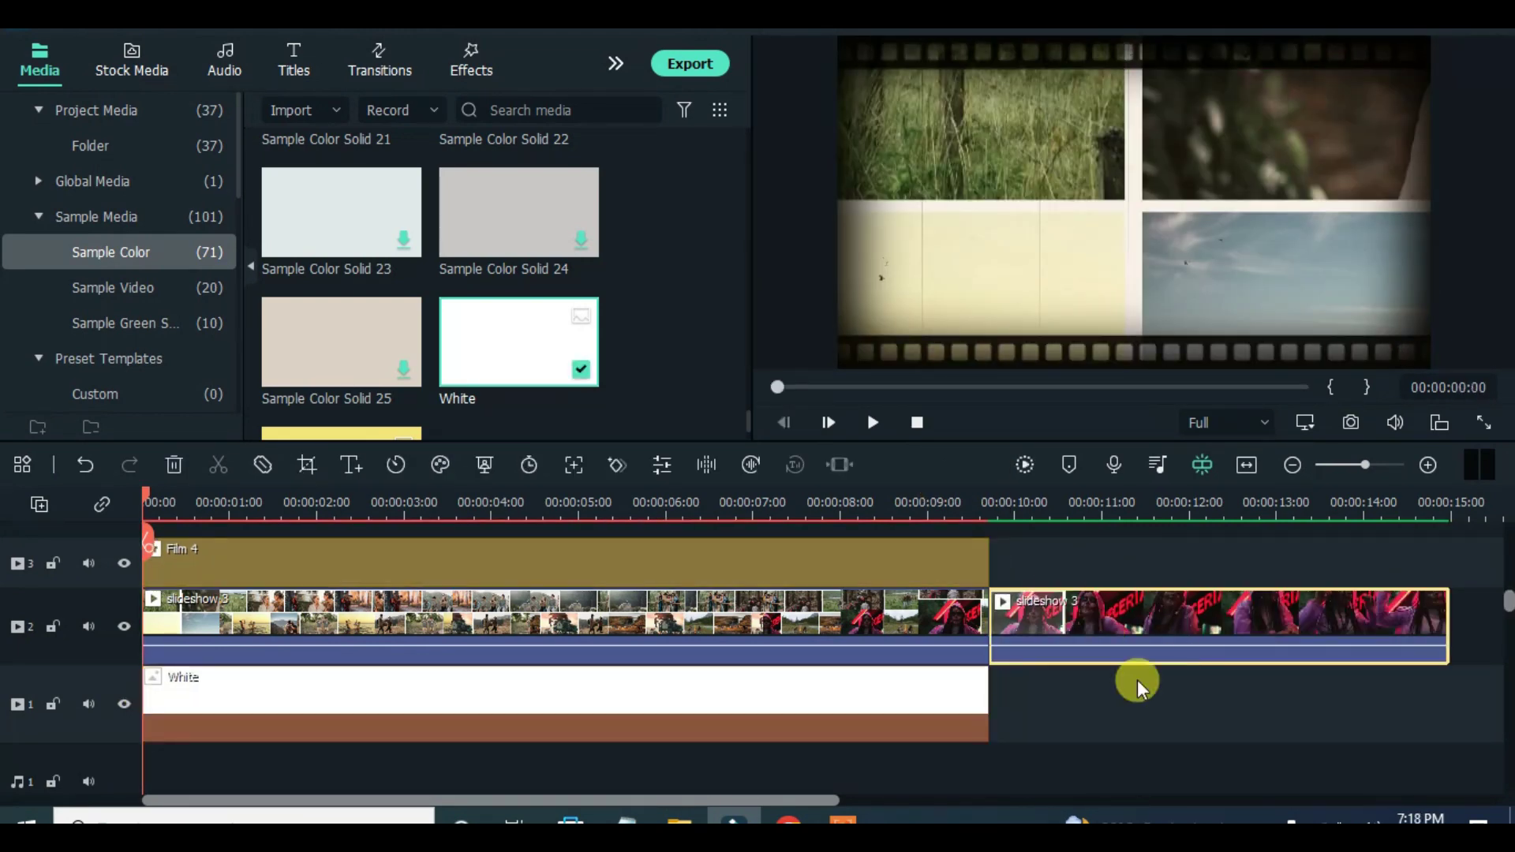
Squeeze the first slideshow piece vertically to fit between the film strips, with Scale Y 84.74% and Position Y -1.3.
double_click(369, 624)
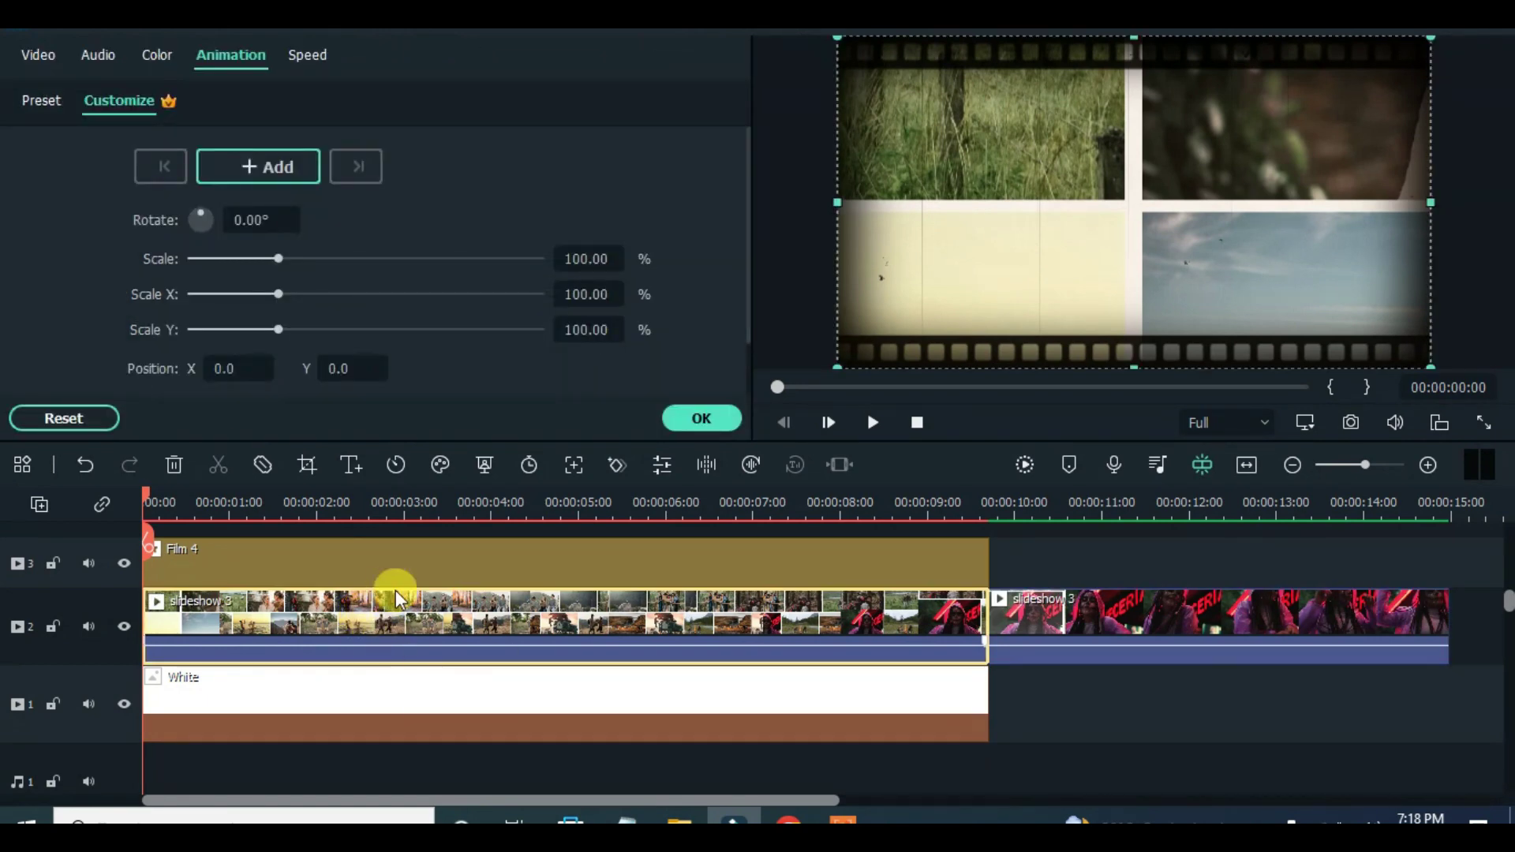
drag(1137, 367, 1138, 345)
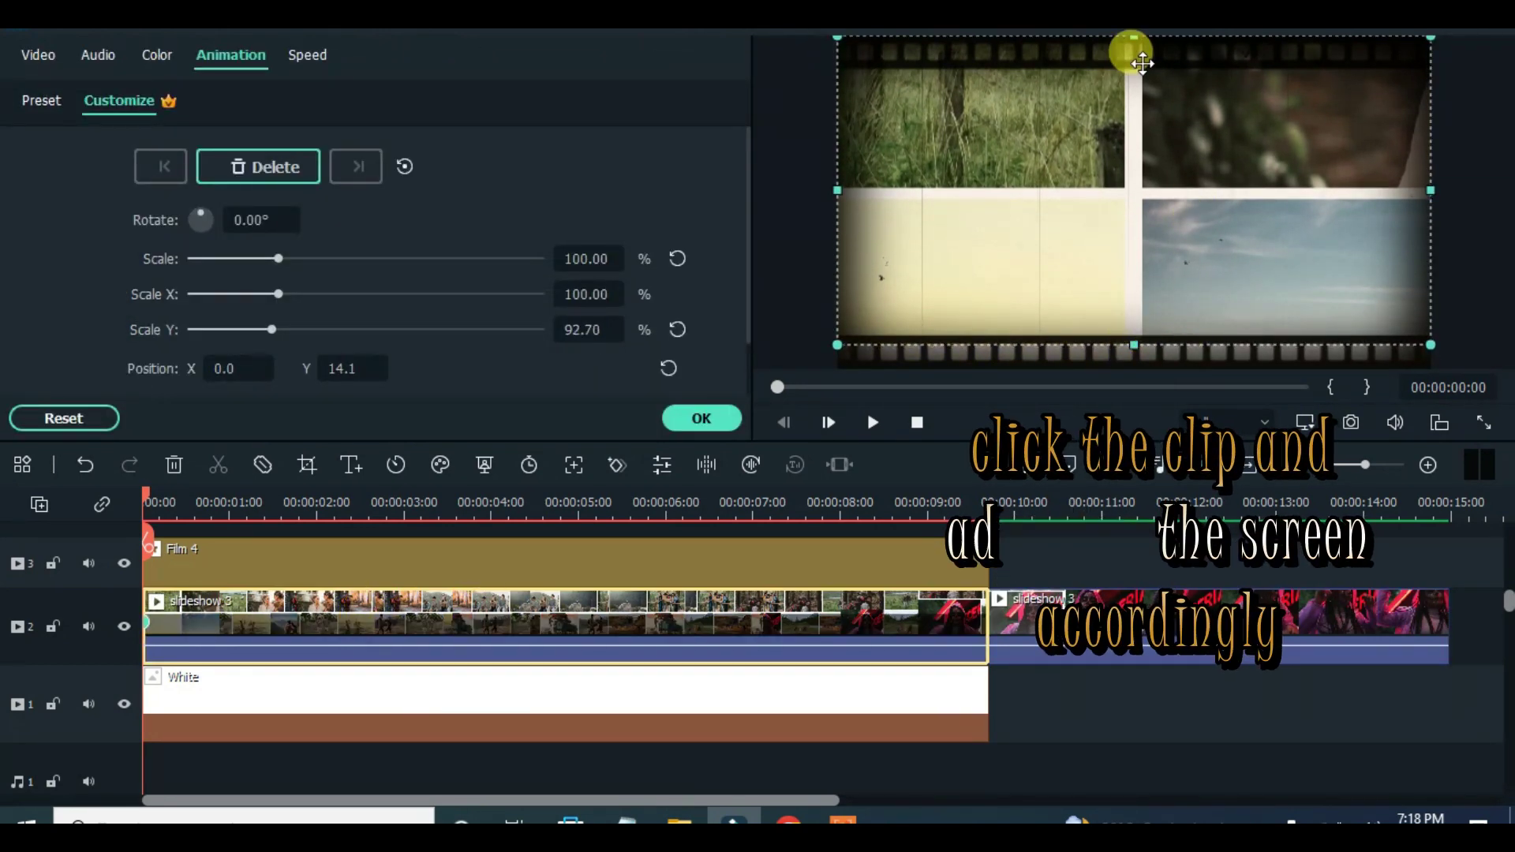
drag(1134, 37, 1137, 55)
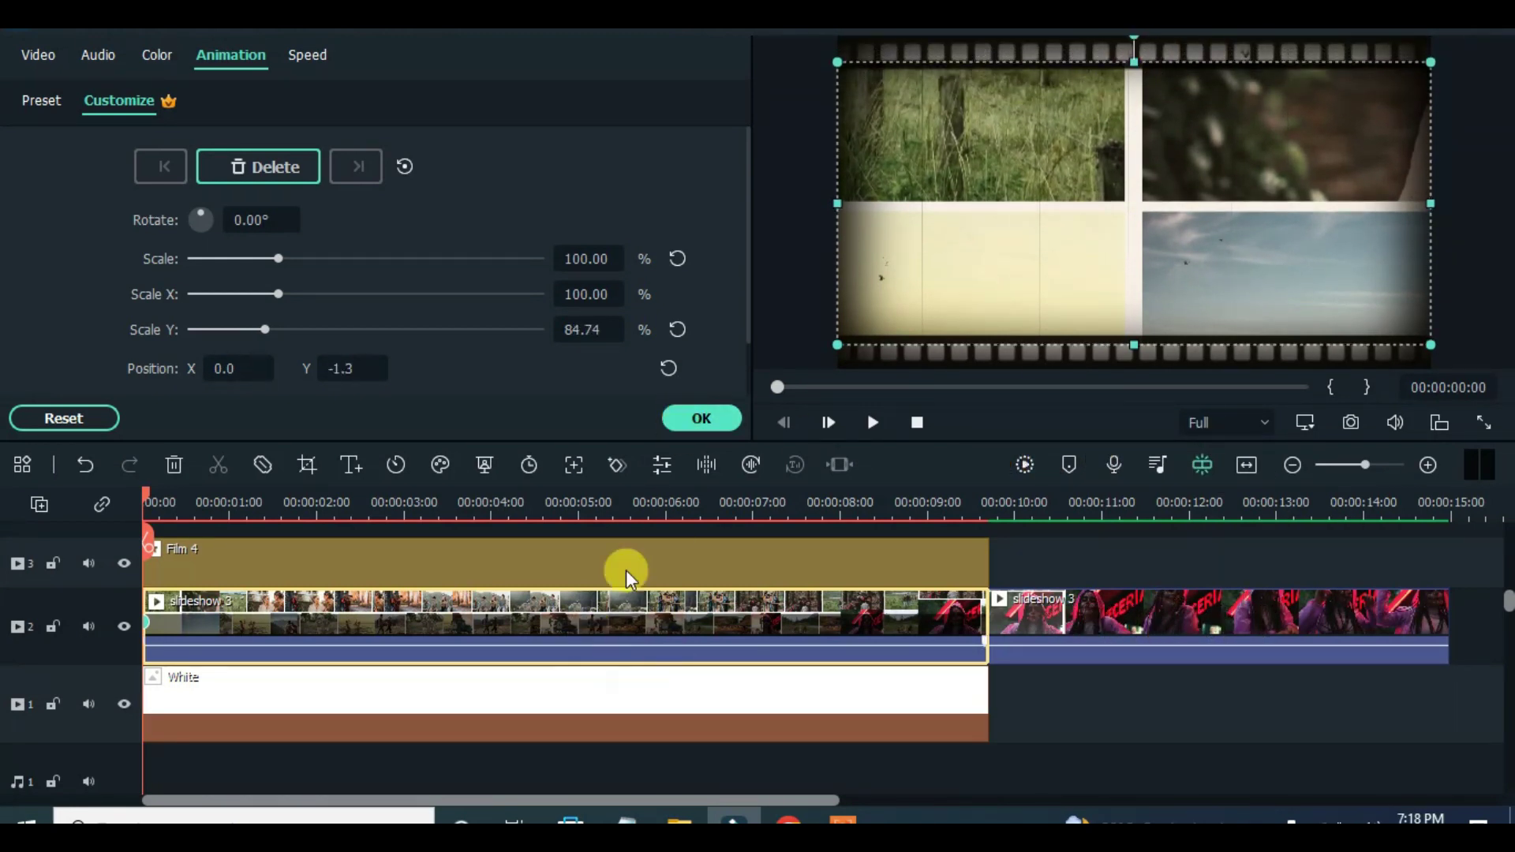
click(716, 415)
Render the timeline and play the framed slideshow from its start.
click(1025, 463)
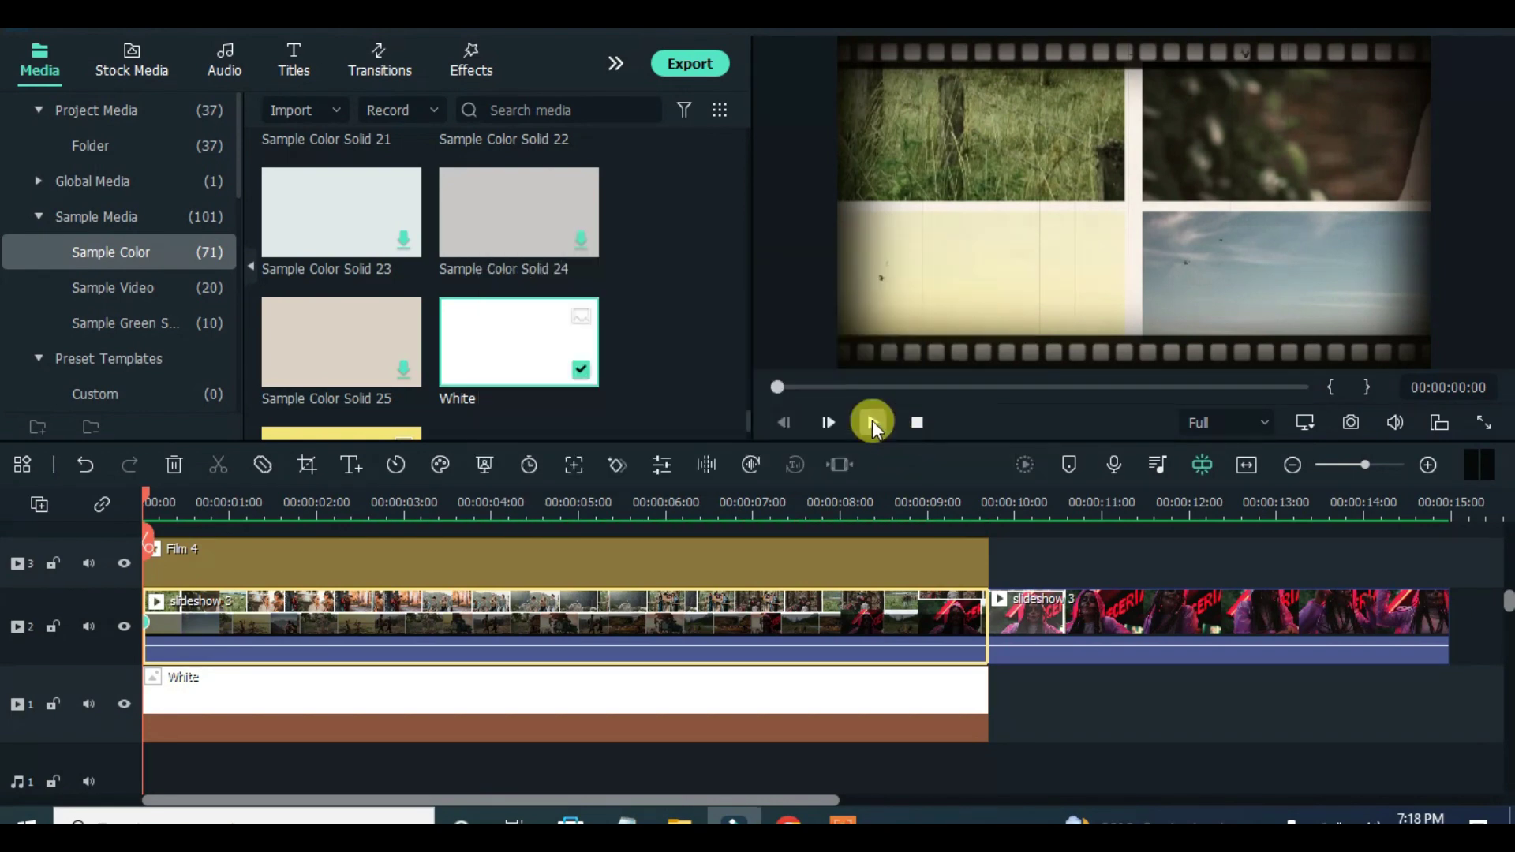
click(873, 422)
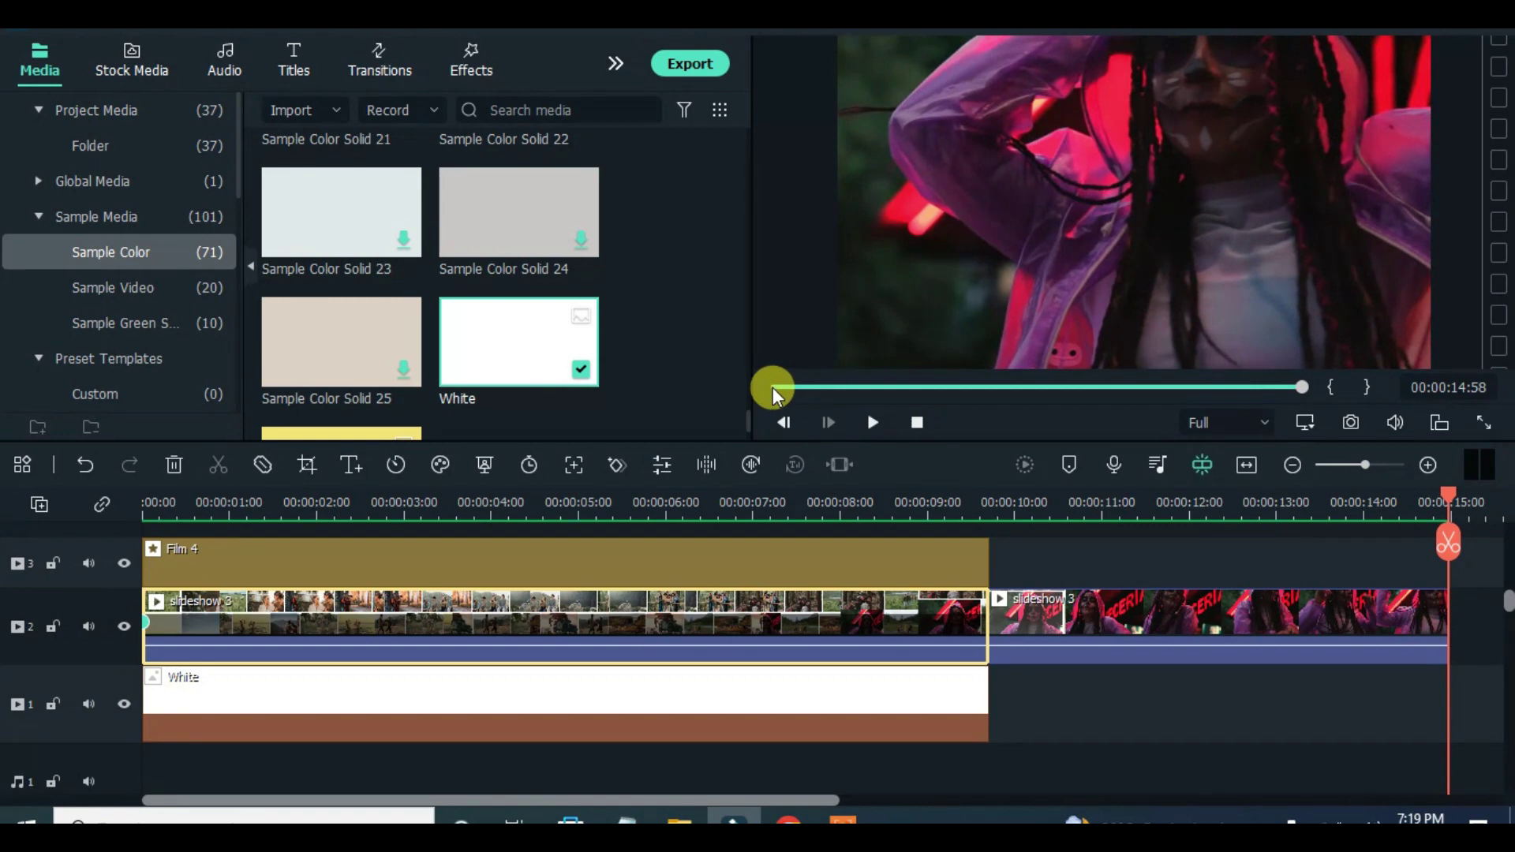
key(space)
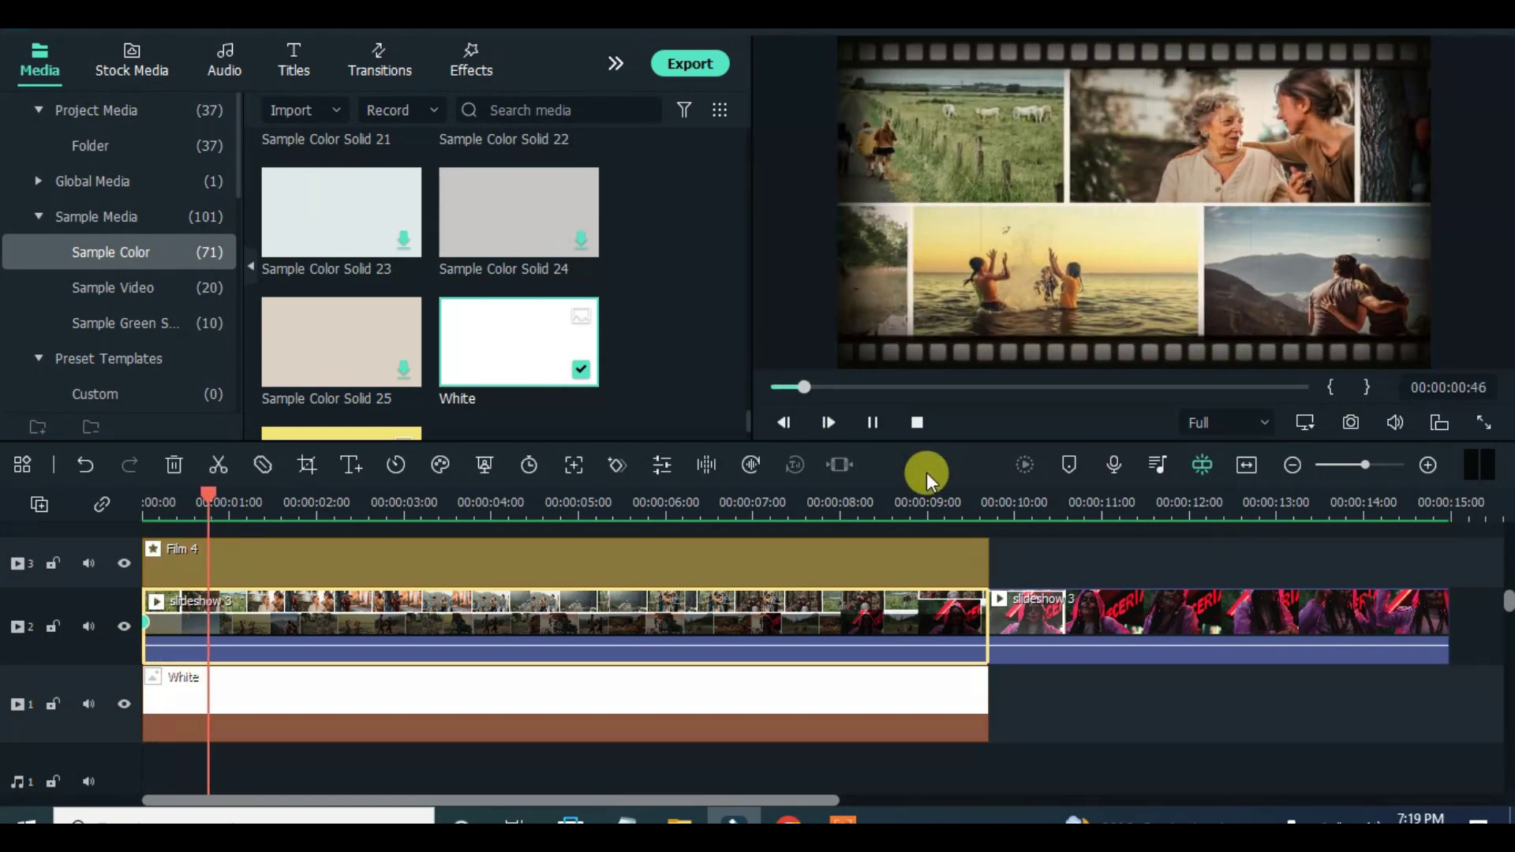